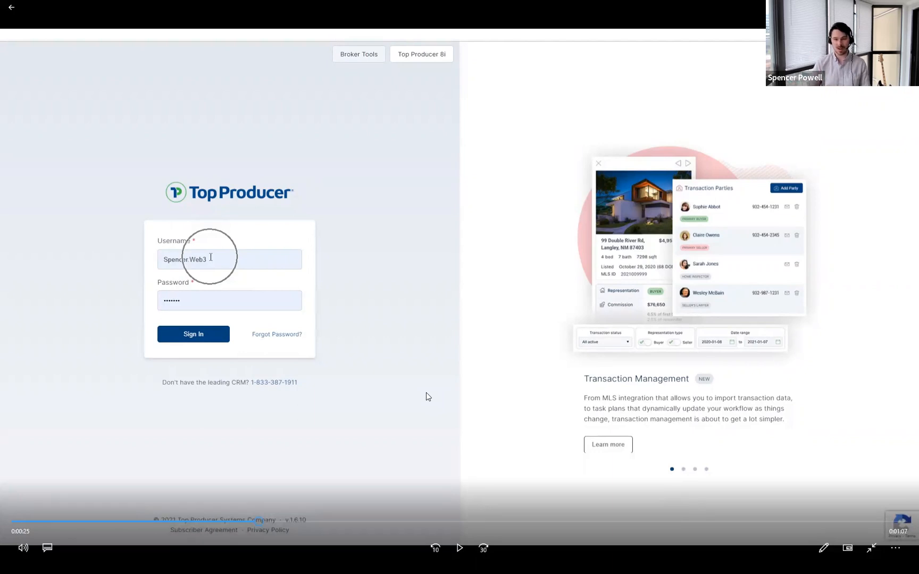
Step: Play the demo and pause it on the Subscriber Agreement screen at 0:39
click(459, 548)
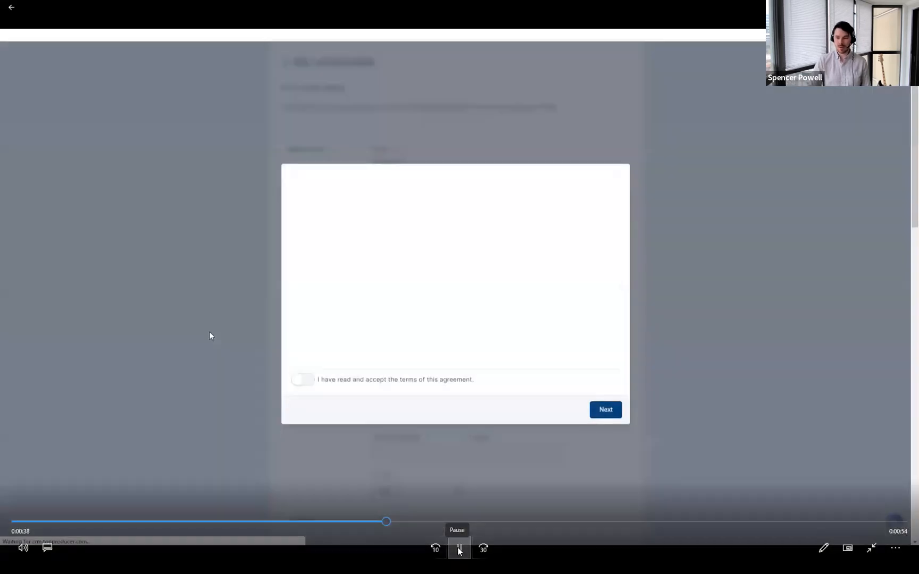
click(458, 550)
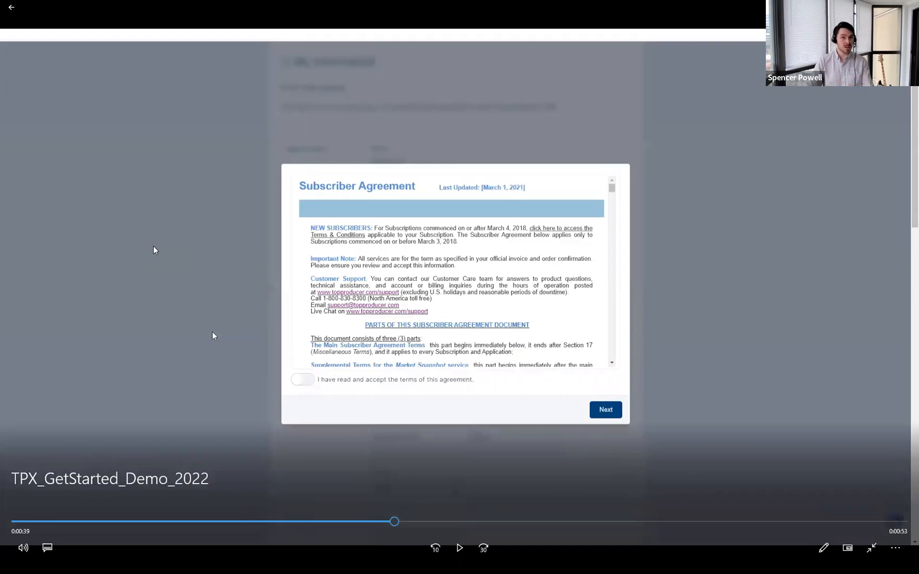
Step: Resume the demo so it continues on to the My Information setup form
click(458, 553)
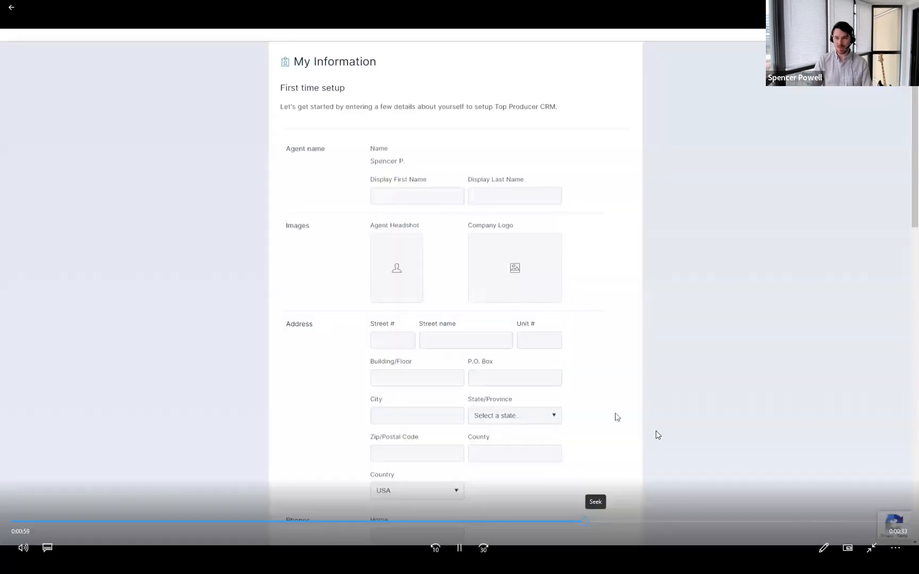
Step: Step through the demo, pausing on the My Information form and the Phones and Emails fields, then resume
click(461, 550)
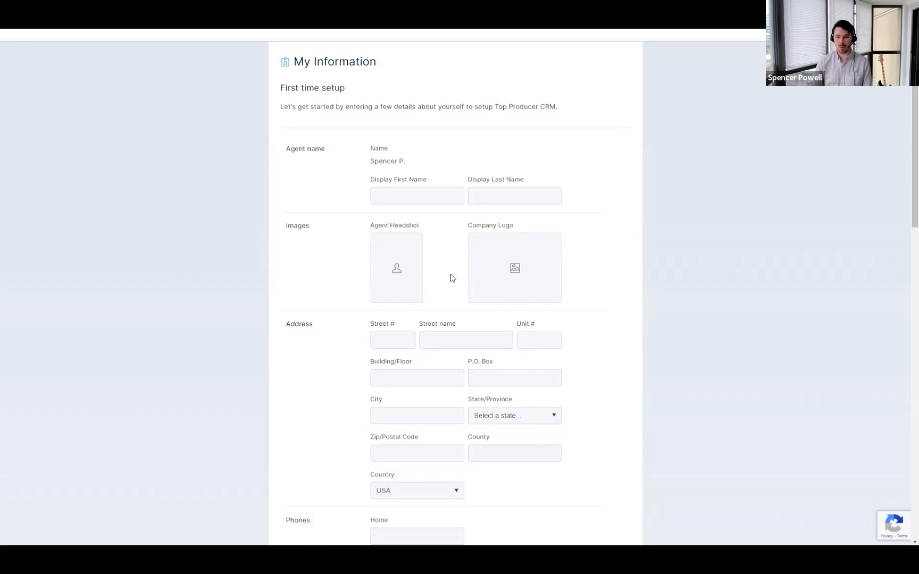
click(460, 551)
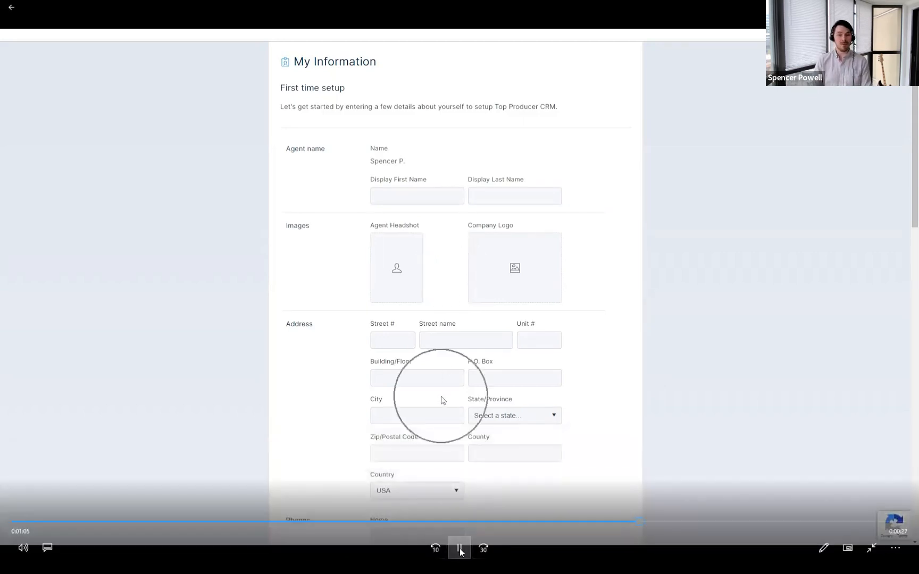
click(460, 550)
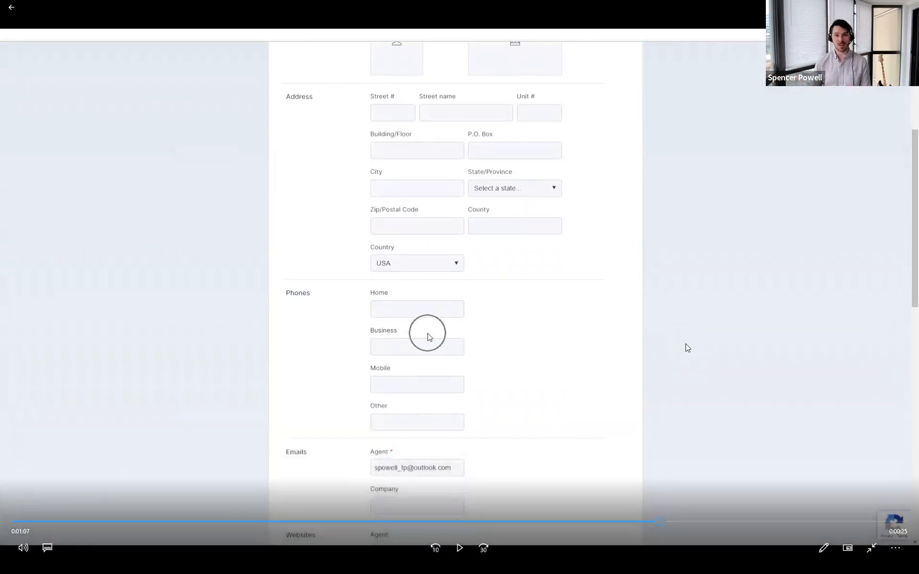
click(456, 550)
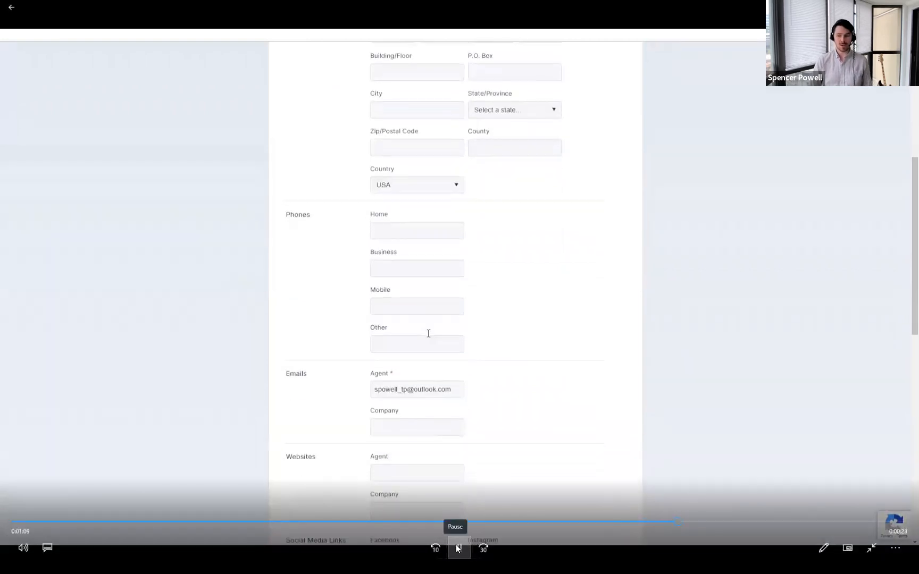
click(455, 545)
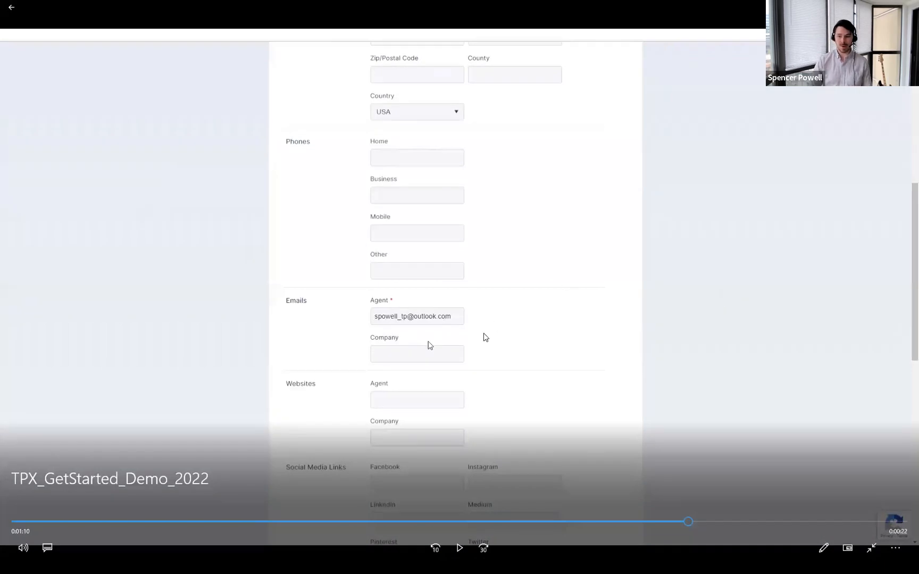
key(ctrl)
key(ctrl)
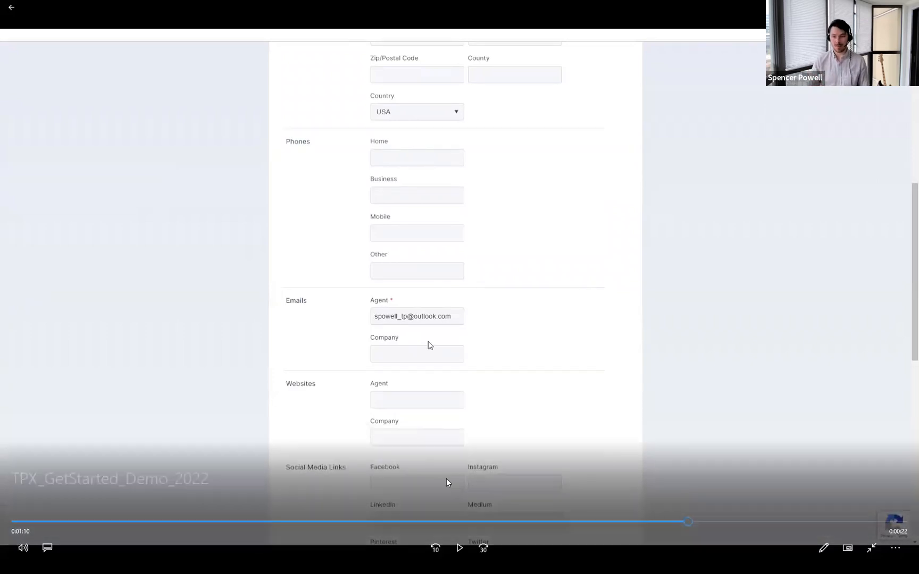
click(459, 548)
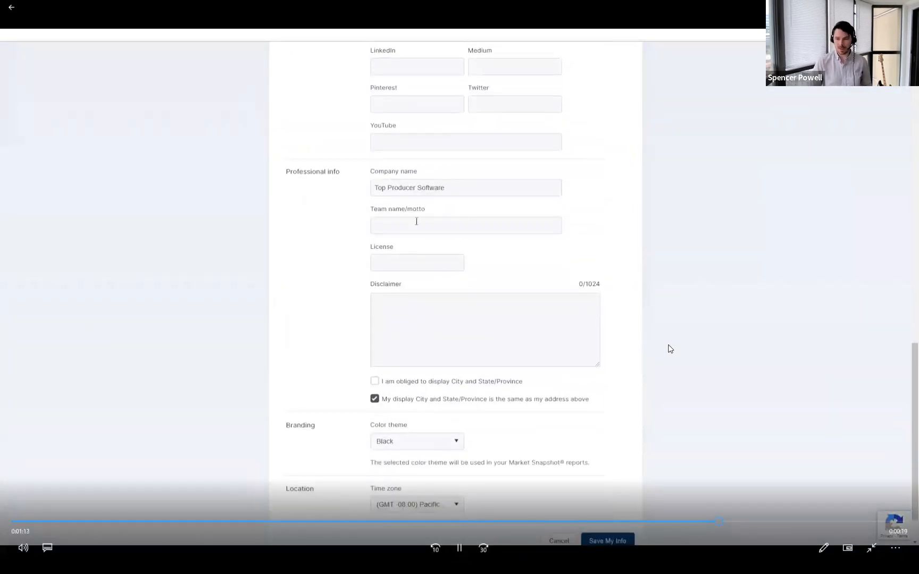
Step: Pause the demo briefly at the Professional info section, then continue to the welcome prompt
click(459, 550)
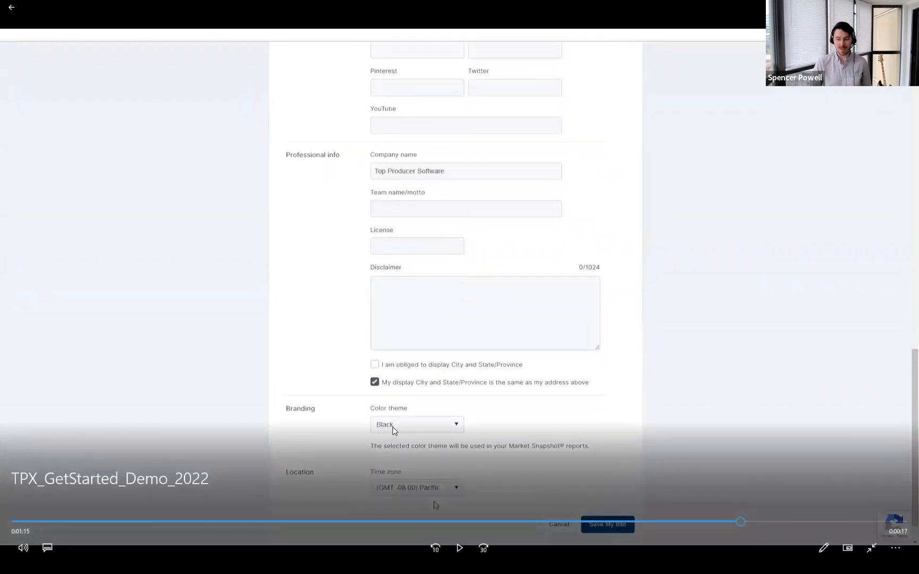
click(461, 551)
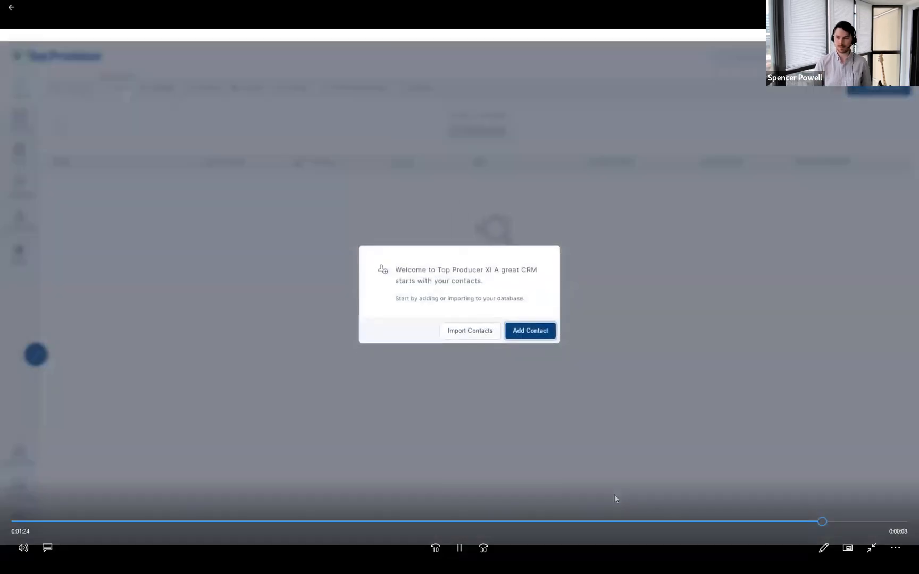
Step: Play the demo's final seconds past the welcome dialog and pause it at the end
click(457, 553)
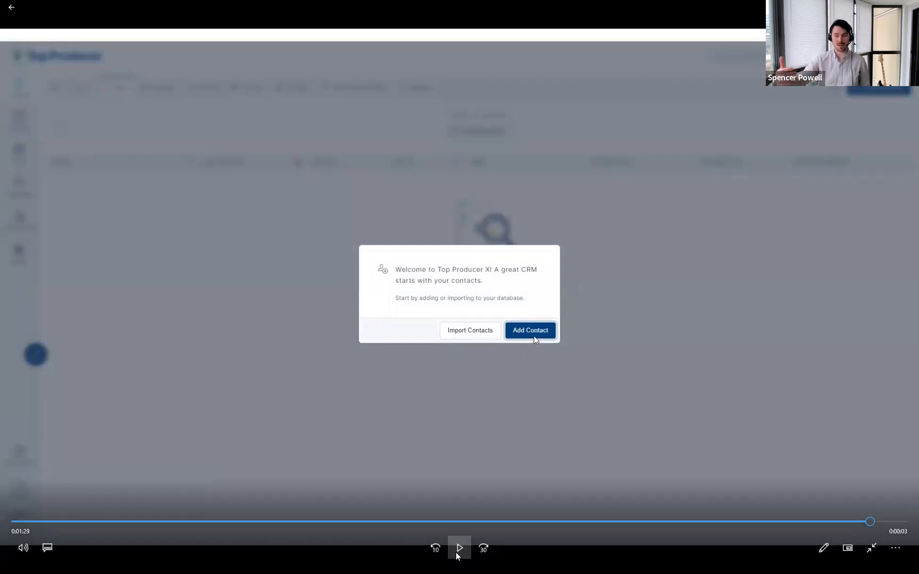
click(458, 553)
click(460, 548)
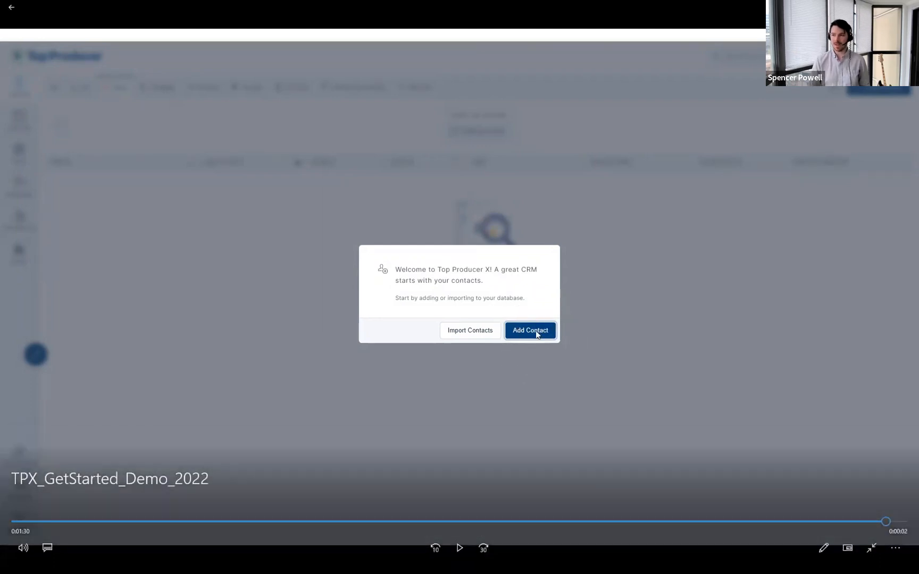
Step: Leave full-screen video and the slideshow to reach the Top Producer X sign-in page
key(Escape)
key(alt+Tab)
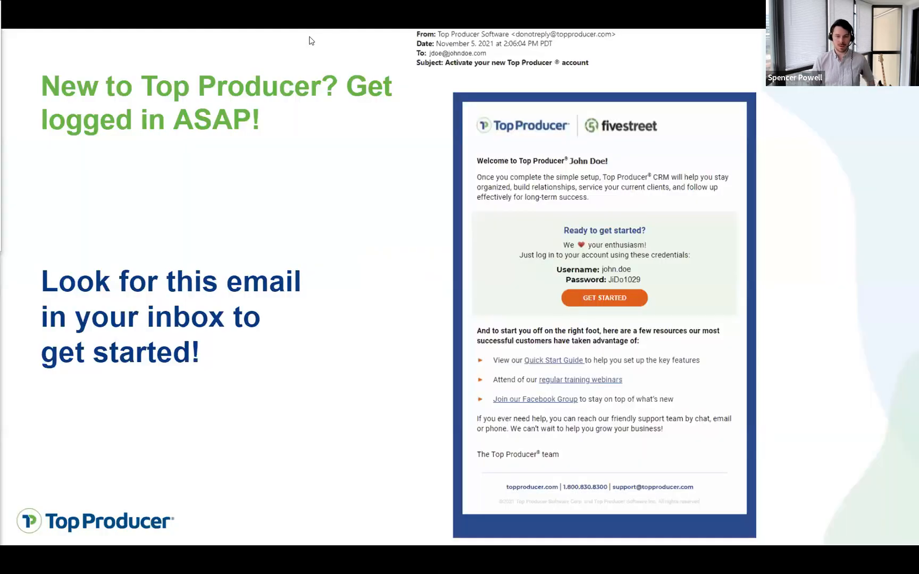
key(Escape)
click(226, 6)
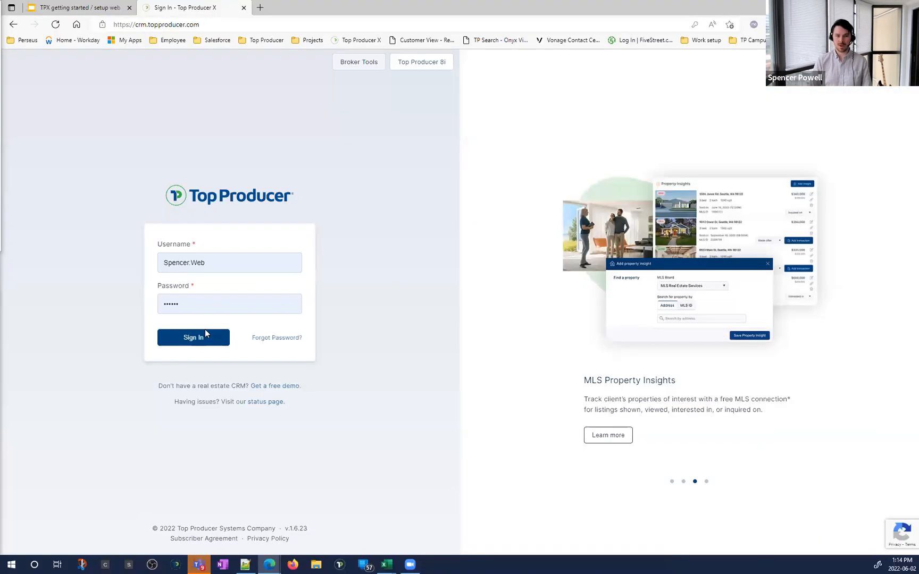
click(205, 338)
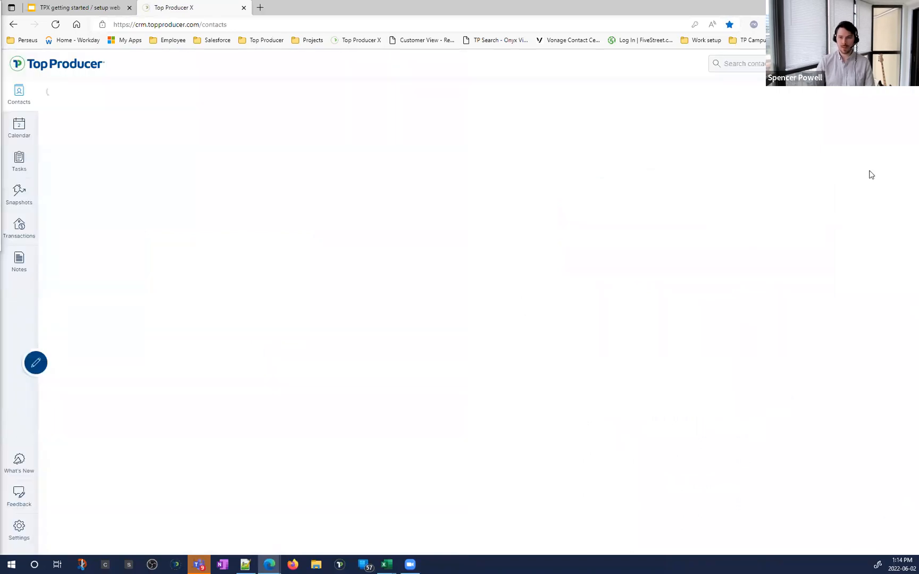
Step: Sign in, then start a new contact from the Contacts page and review the empty form
key(ctrl)
click(896, 101)
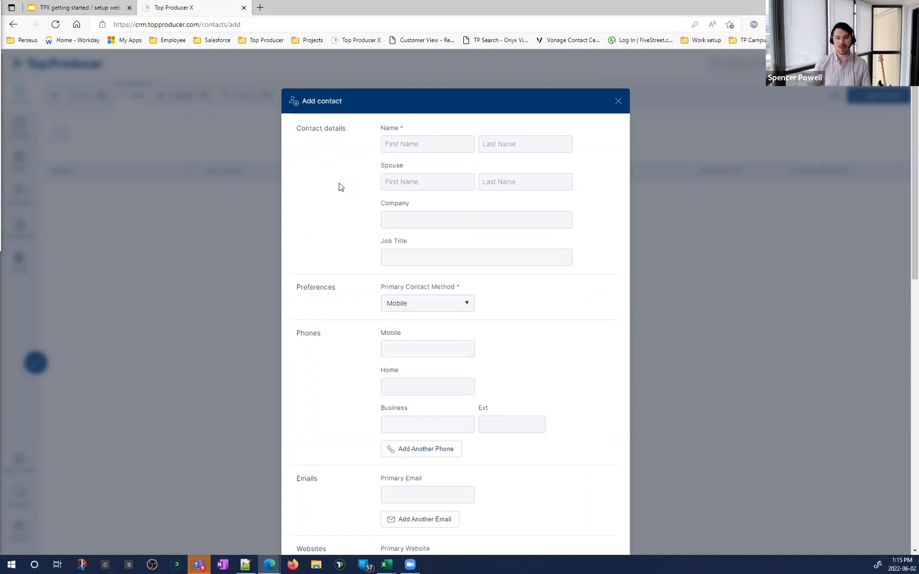
scroll(402, 242, down, 3)
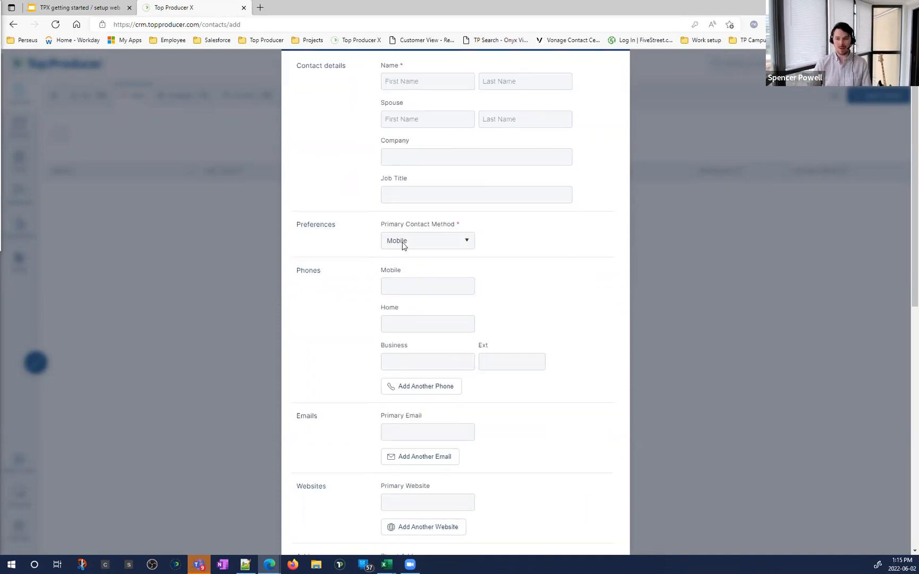
scroll(461, 290, up, 3)
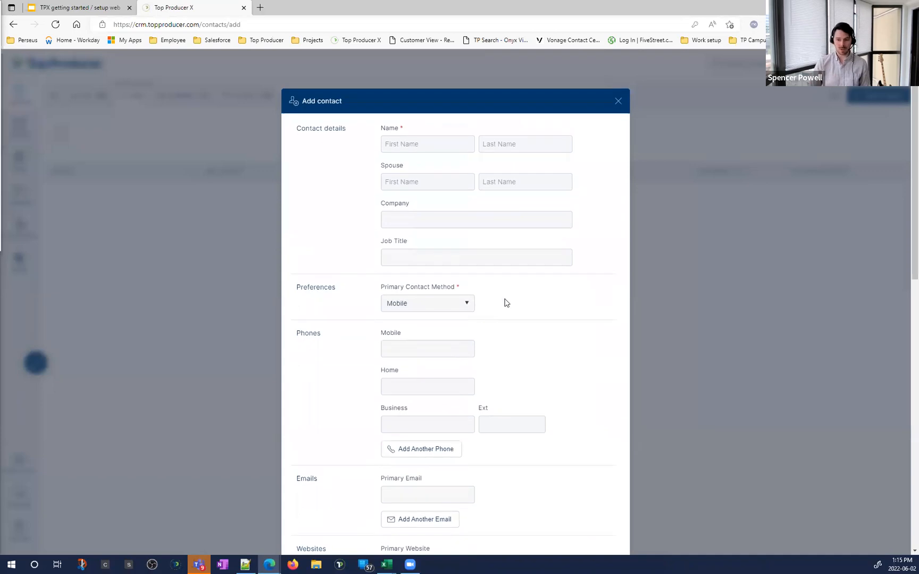
scroll(504, 301, down, 3)
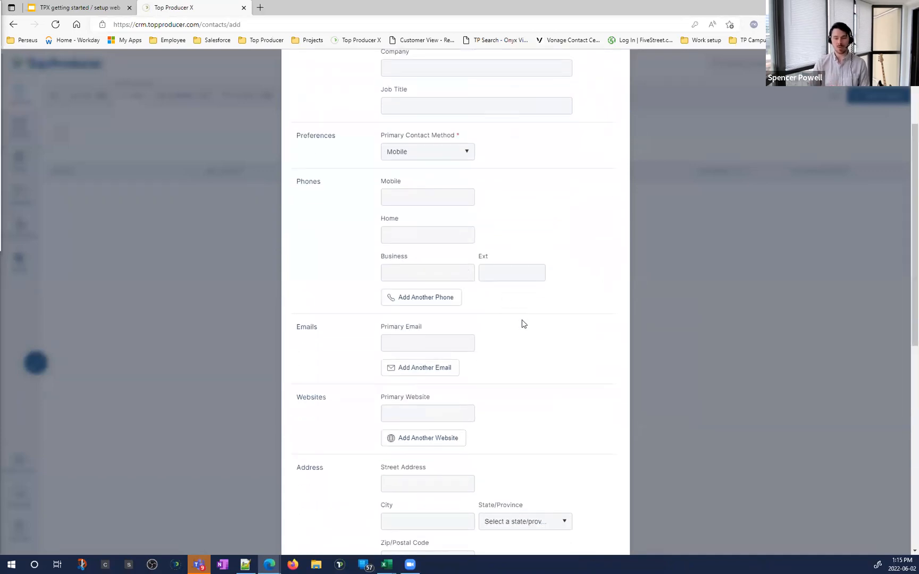
scroll(533, 332, up, 3)
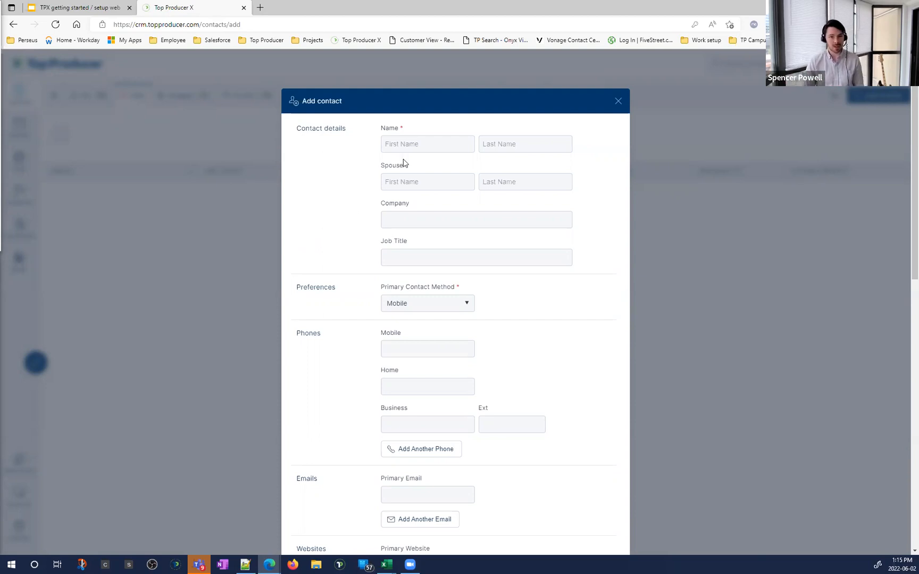
click(413, 144)
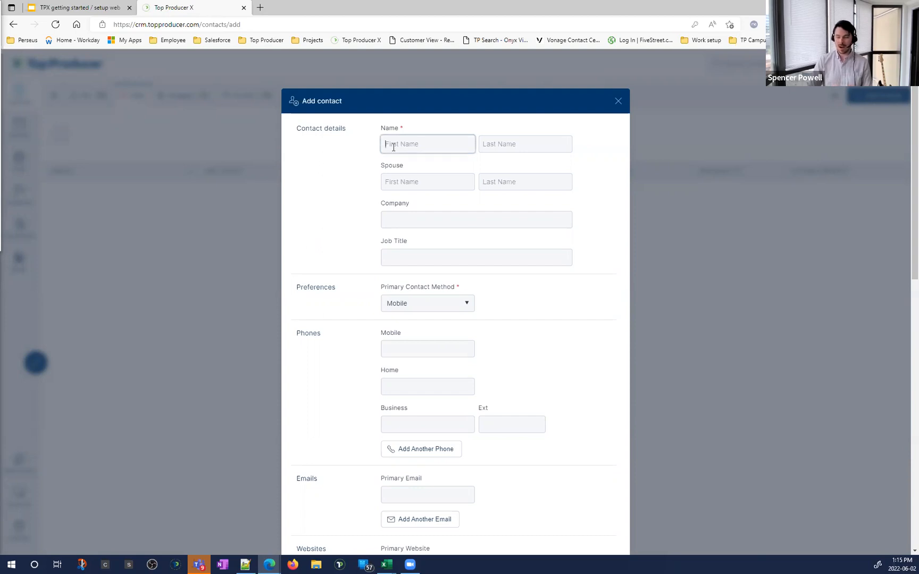
Step: Enter the contact's first name, clearing the stray characters first
click(411, 150)
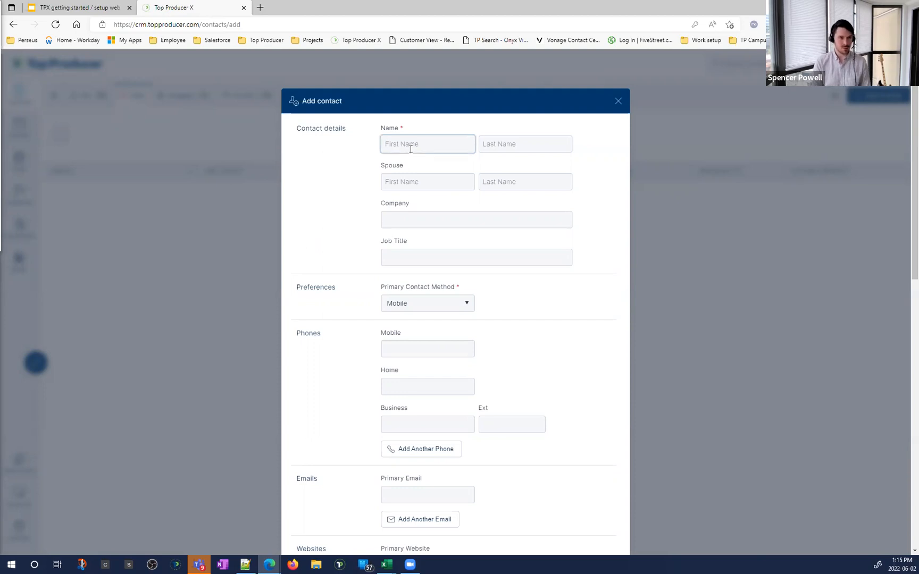
text(J)
key(BackSpace)
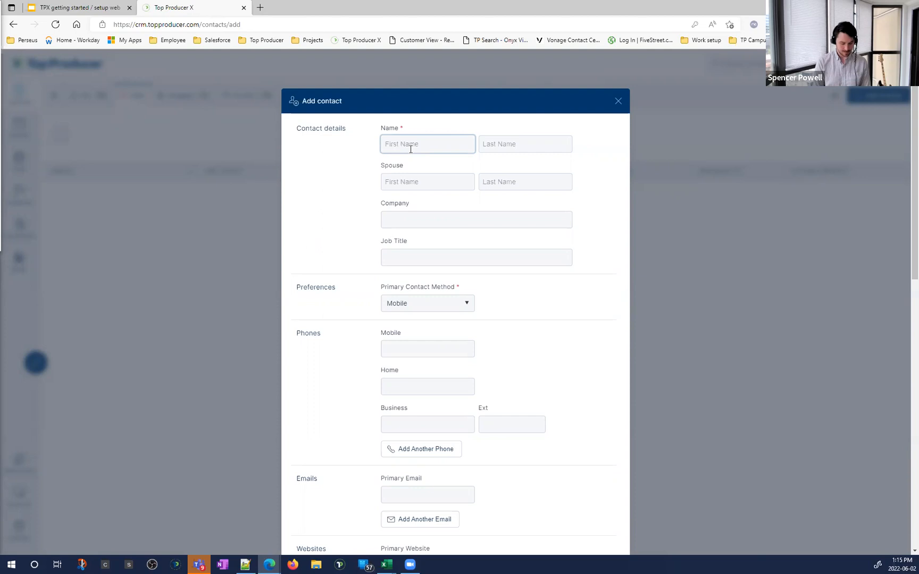
text(J)
key(BackSpace)
text(George)
Step: Enter the contact's last name and correct its misspelling
key(Tab)
text(Jteson)
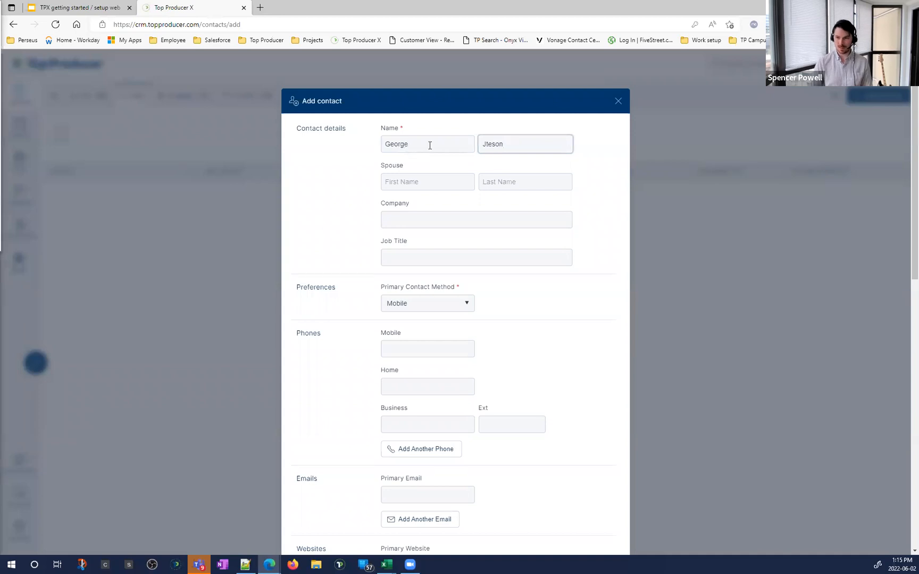
key(BackSpace)
key(BackSpace)
text(et)
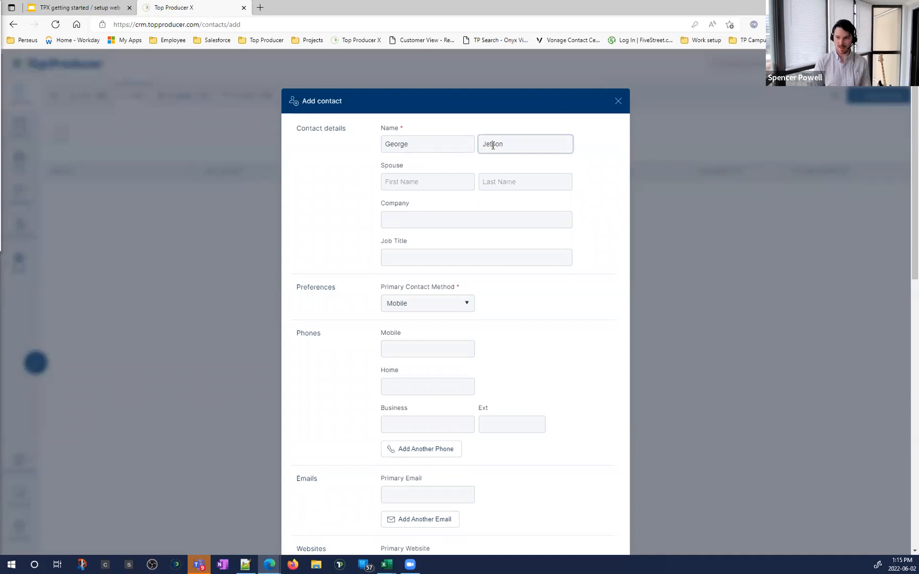
click(574, 165)
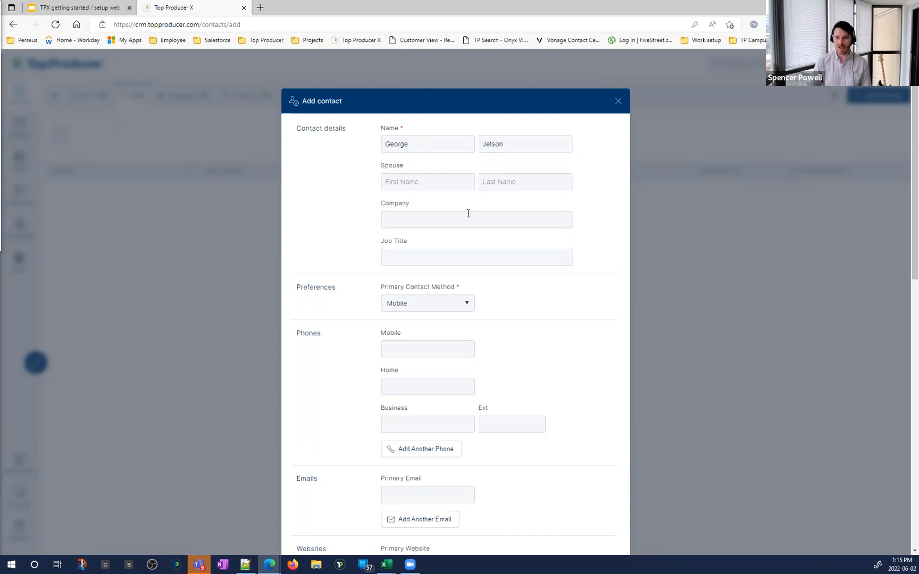
scroll(468, 213, down, 5)
scroll(537, 238, up, 5)
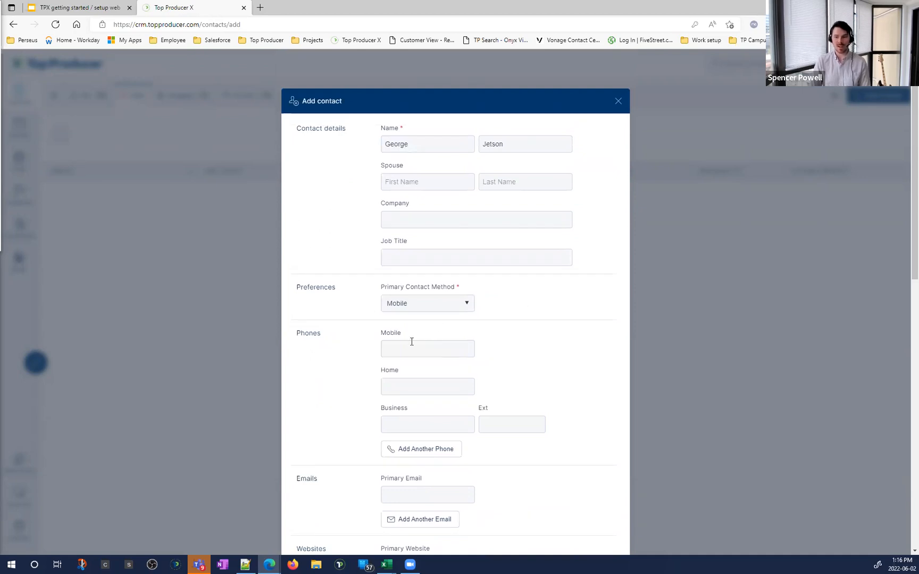
click(442, 349)
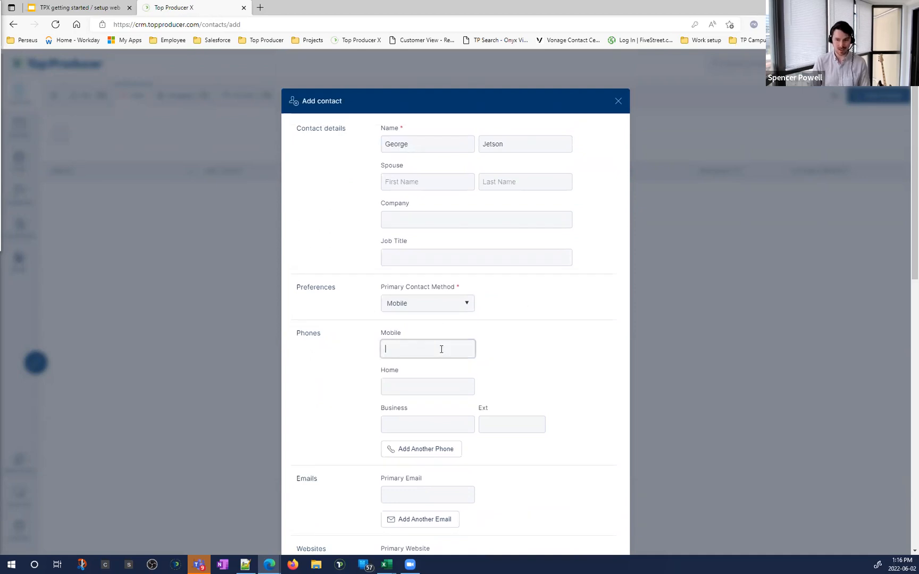
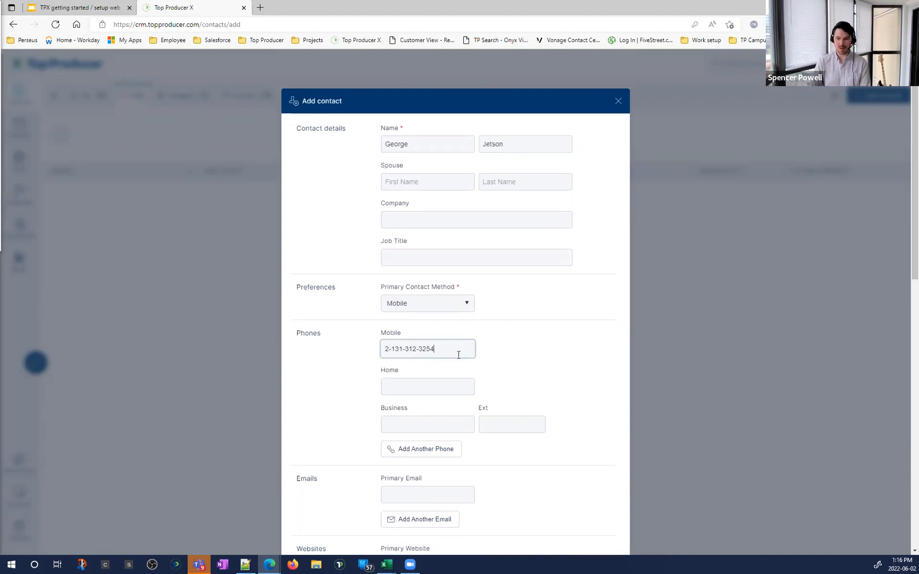
Step: Enter the contact's mobile number, trimming off the extra digits
scroll(488, 331, down, 1)
scroll(488, 328, down, 1)
key(ctrl)
Step: Add an extra phone number row to the contact
key(ctrl)
click(418, 375)
key(ctrl)
scroll(320, 315, down, 3)
Step: Add an extra email address row and select its title field
key(ctrl)
click(420, 310)
key(ctrl)
click(409, 335)
key(ctrl)
scroll(431, 136, up, 1)
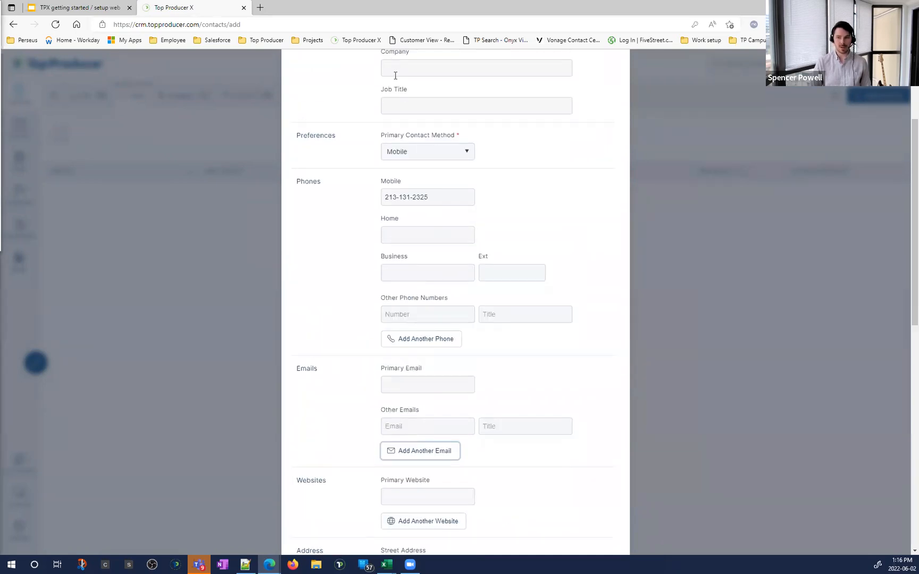
scroll(395, 75, up, 2)
key(ctrl)
scroll(402, 192, down, 3)
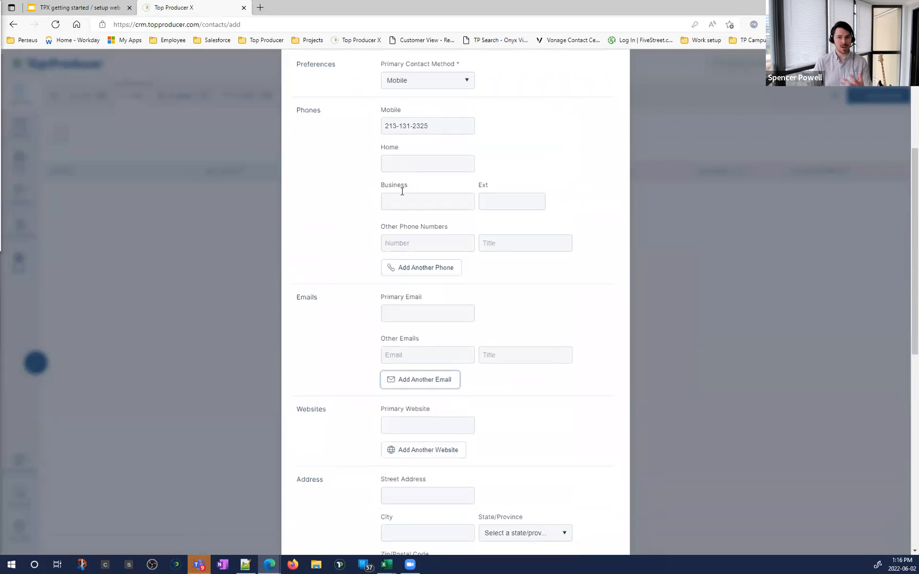
key(ctrl)
click(501, 350)
key(ctrl)
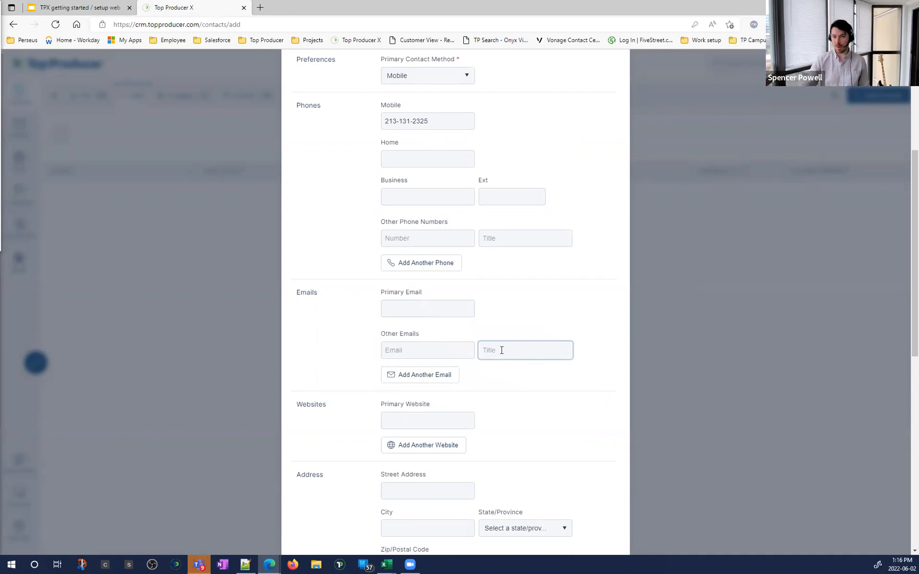
scroll(486, 349, down, 3)
Step: Add another website row to the contact's details
drag(297, 250, 334, 257)
click(351, 255)
click(419, 292)
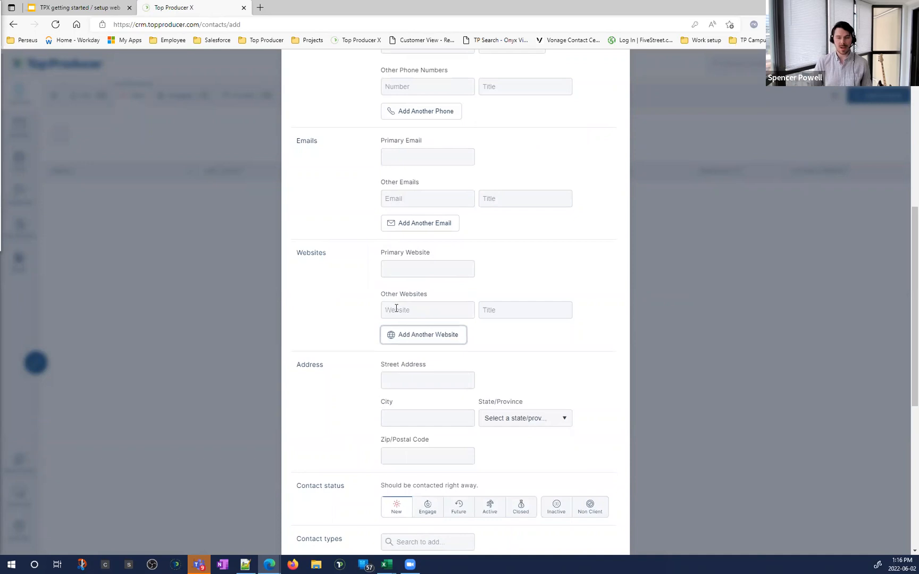
click(511, 287)
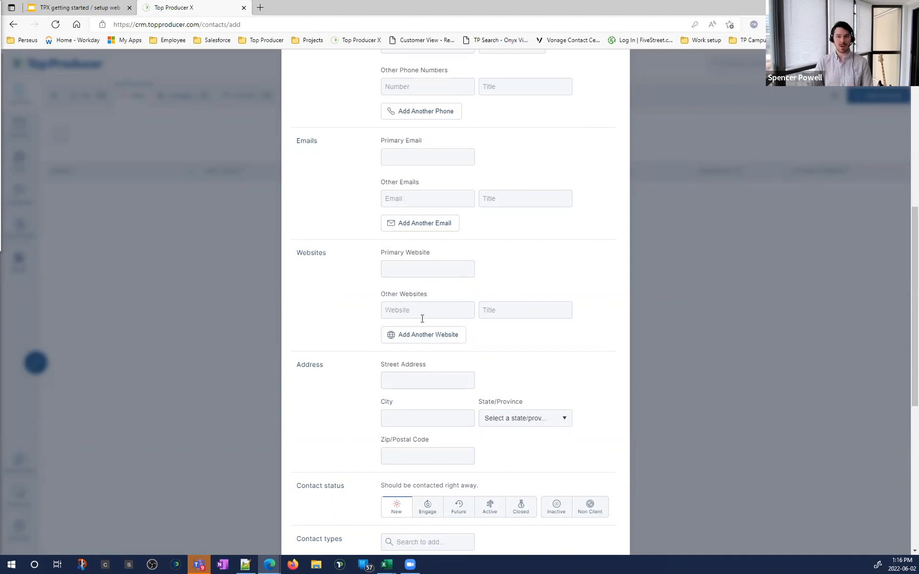
click(403, 310)
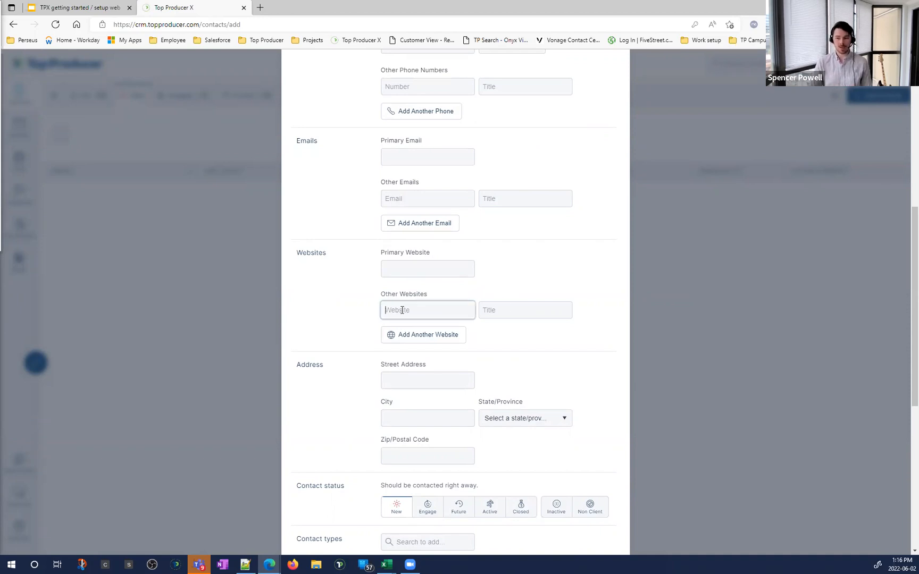
click(505, 307)
Step: Type 'Instagram' as the website title, then delete it, leaving the row empty
text(Instagram)
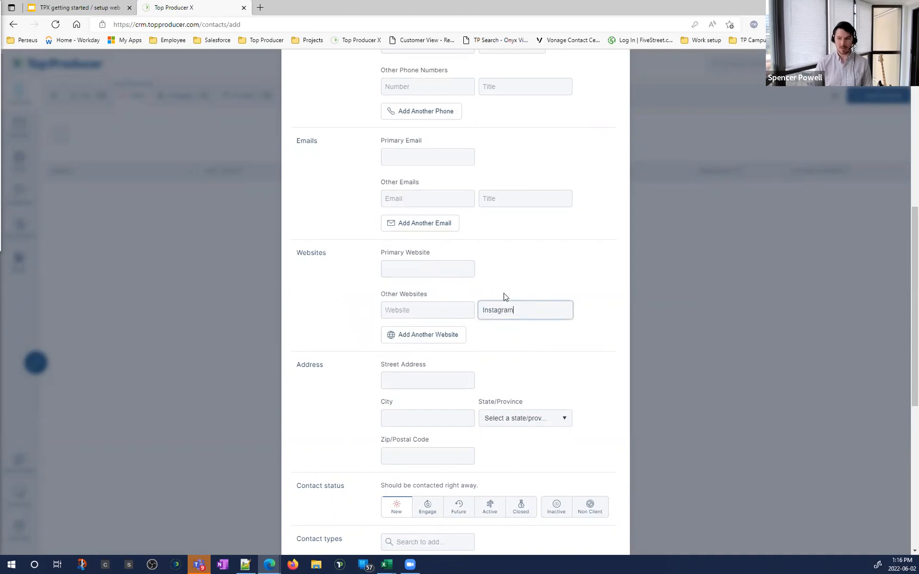
double_click(509, 308)
key(BackSpace)
click(544, 276)
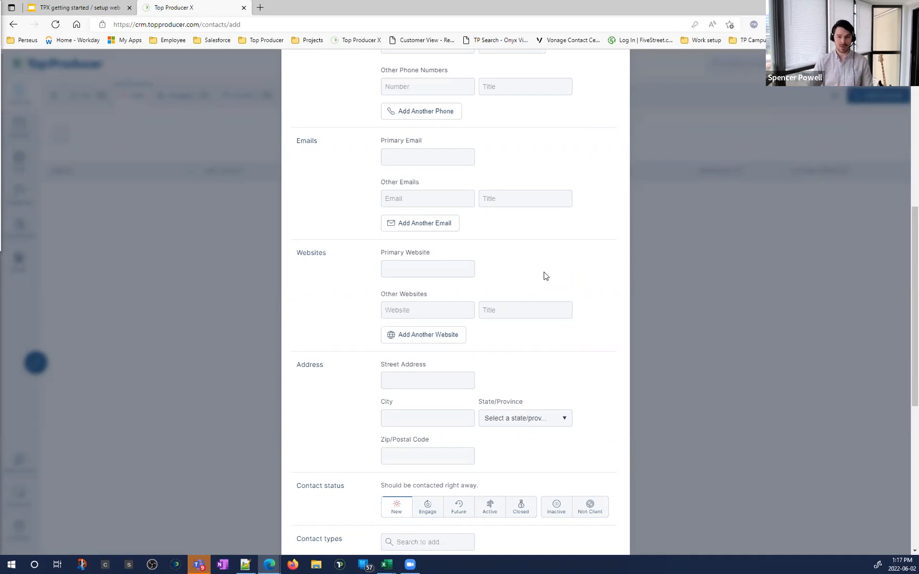
click(426, 312)
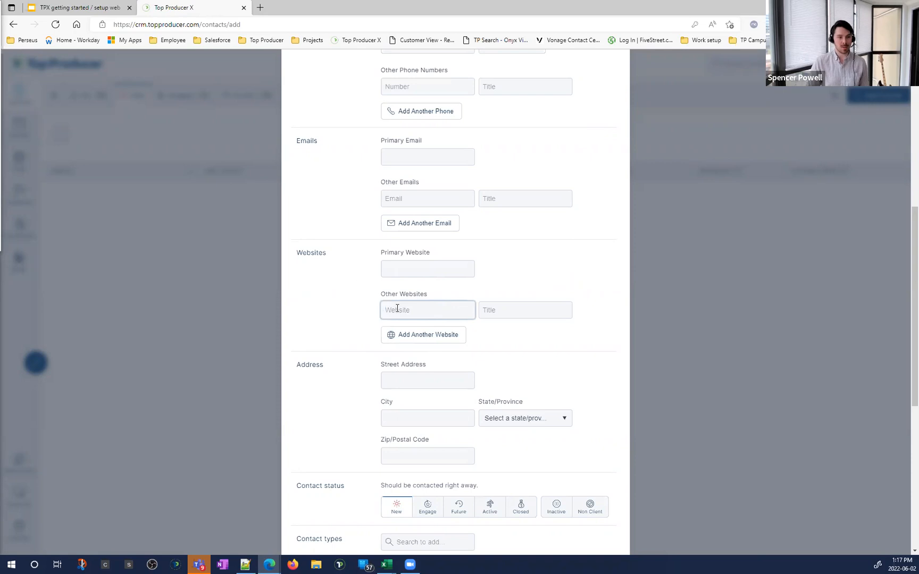
scroll(345, 298, down, 3)
drag(296, 213, 444, 216)
click(370, 211)
click(444, 217)
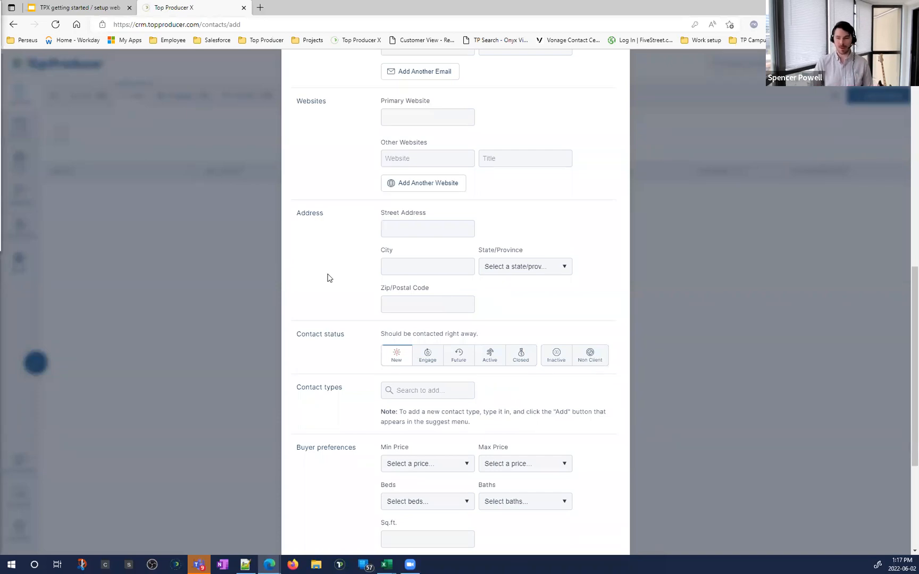
scroll(327, 277, down, 3)
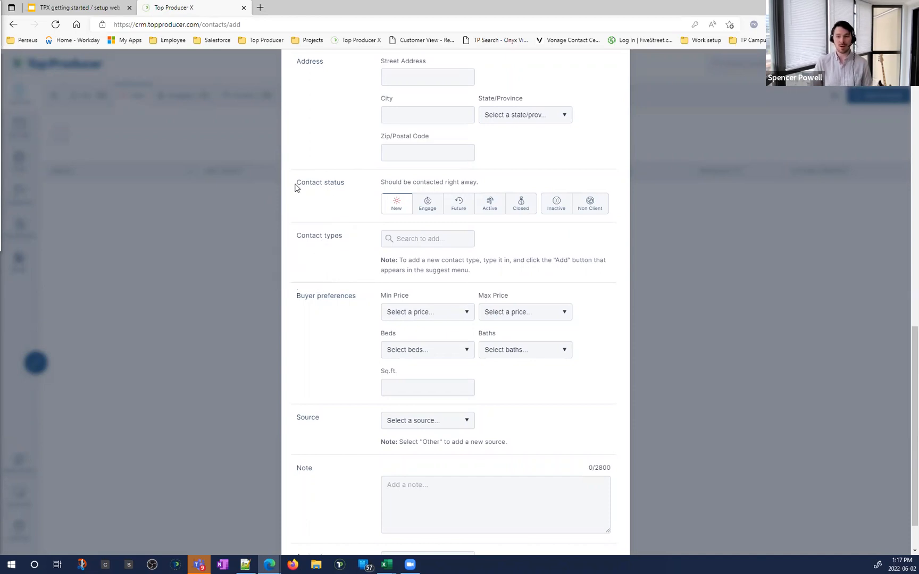
drag(296, 183, 358, 193)
click(358, 193)
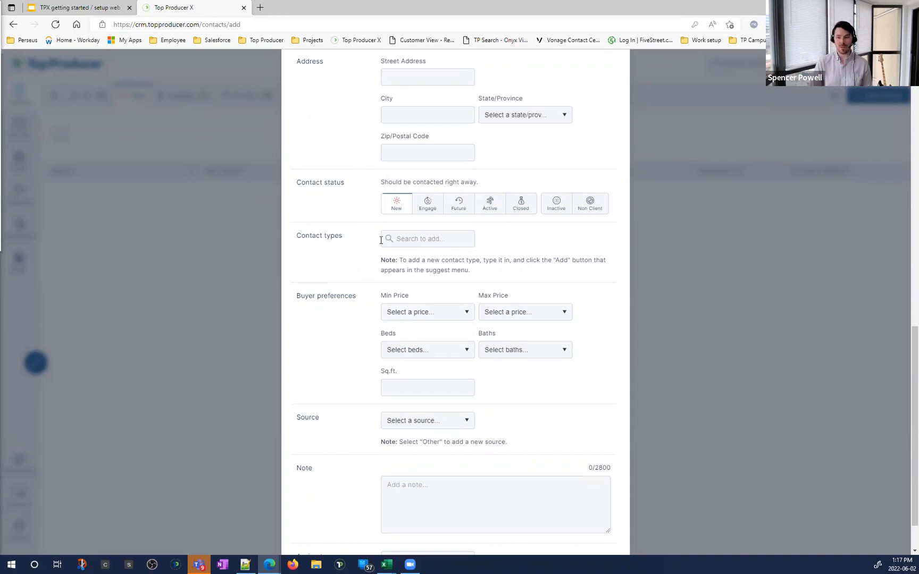
drag(297, 182, 505, 186)
click(344, 181)
click(505, 185)
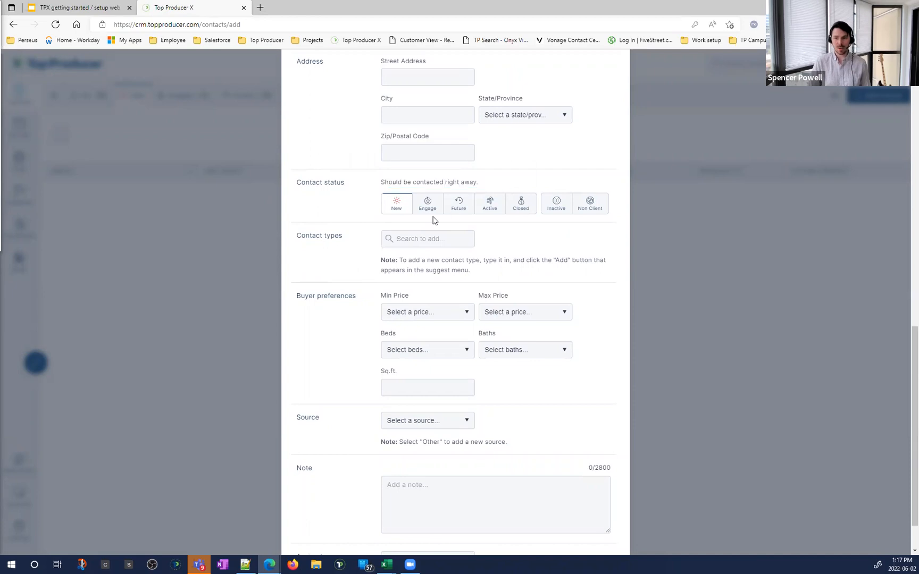
key(ctrl)
key(ctrl)
key(ctrl)
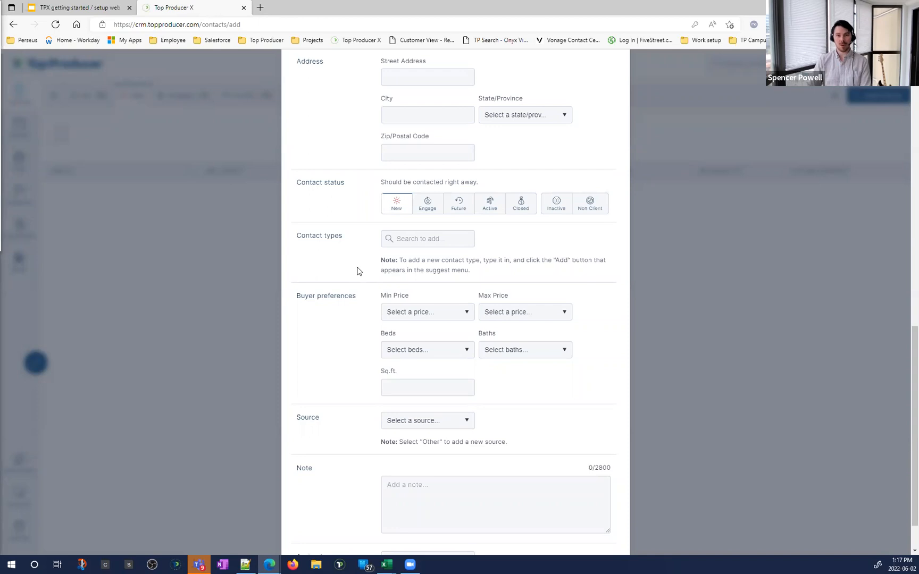
drag(295, 237, 342, 238)
key(ctrl)
key(ctrl)
click(362, 287)
key(ctrl)
key(ctrl)
click(524, 173)
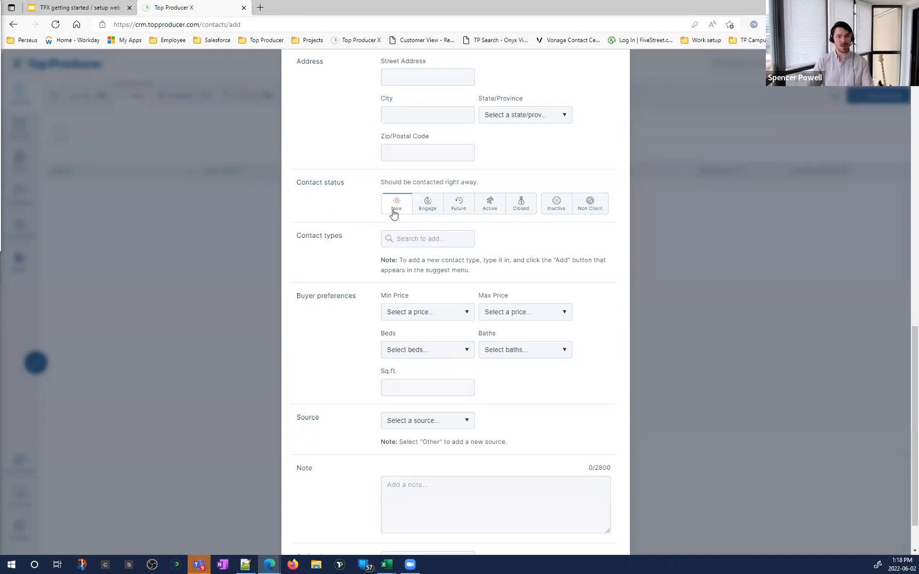
Step: Try the Engage contact status, reading its description, then switch to Active
click(423, 213)
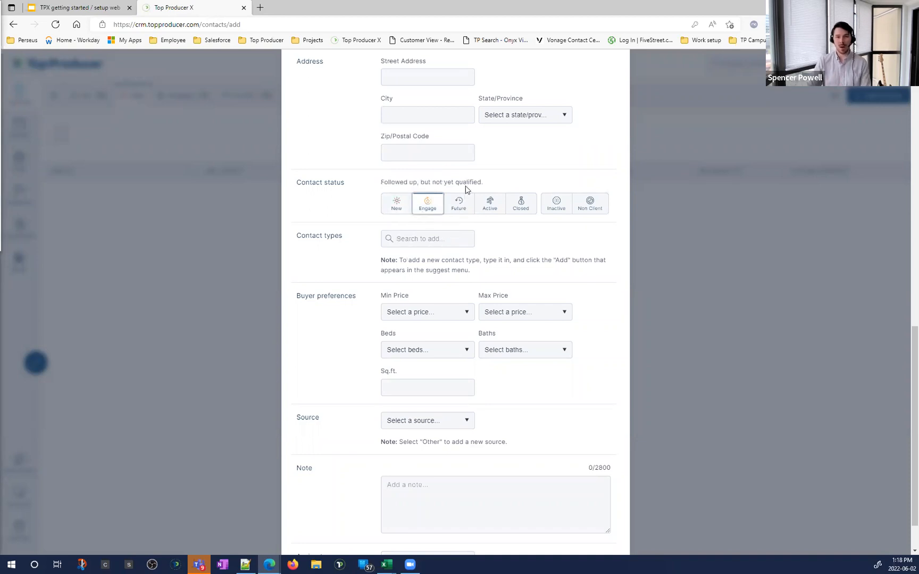
drag(482, 184, 354, 188)
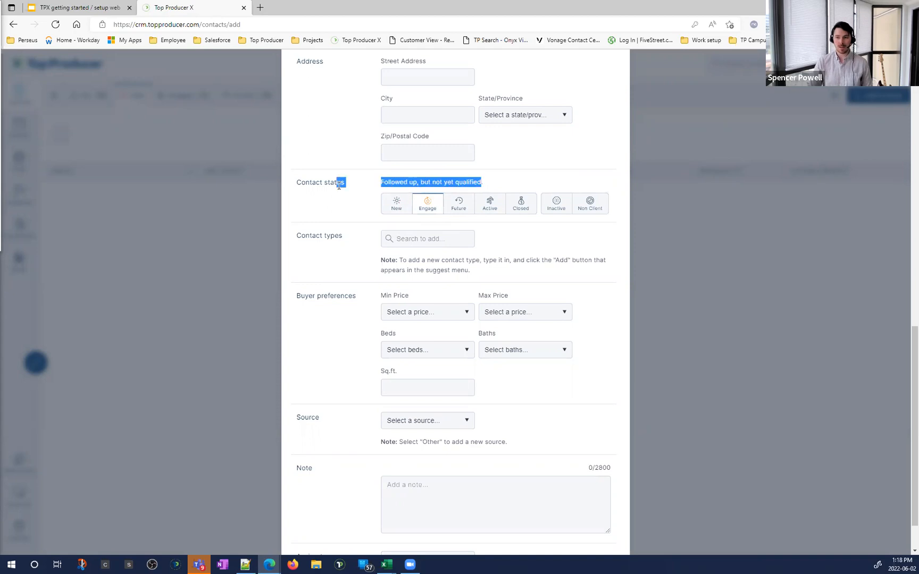
click(379, 186)
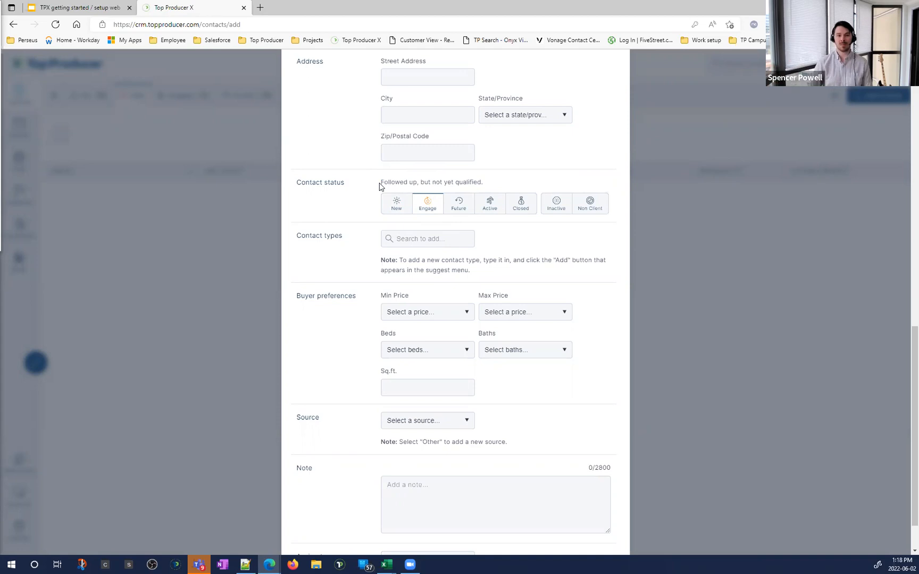
drag(485, 184, 395, 186)
click(394, 190)
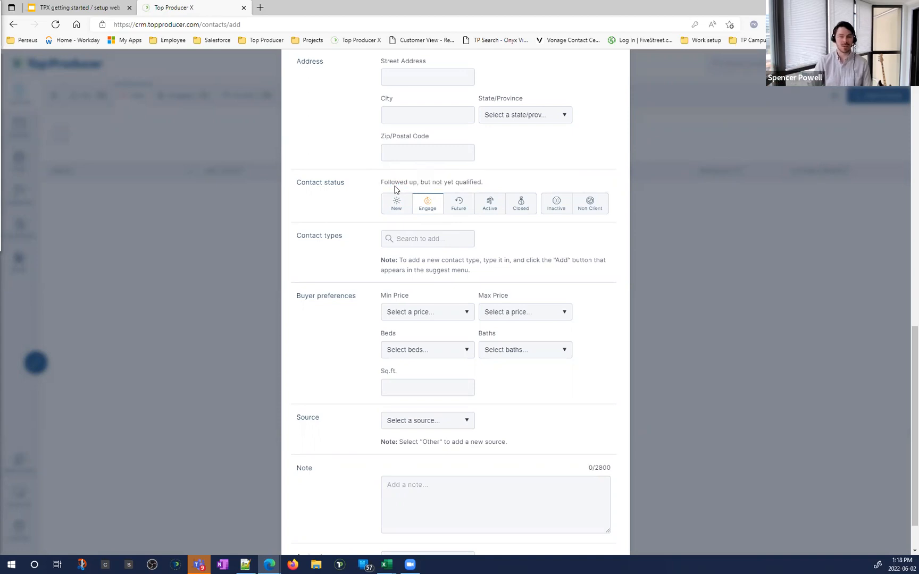
click(432, 211)
click(432, 210)
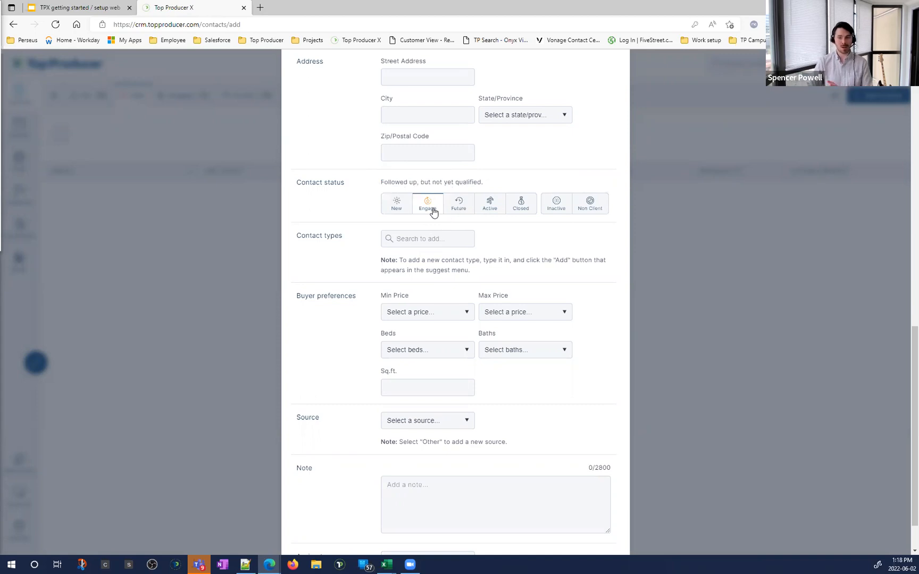
click(491, 211)
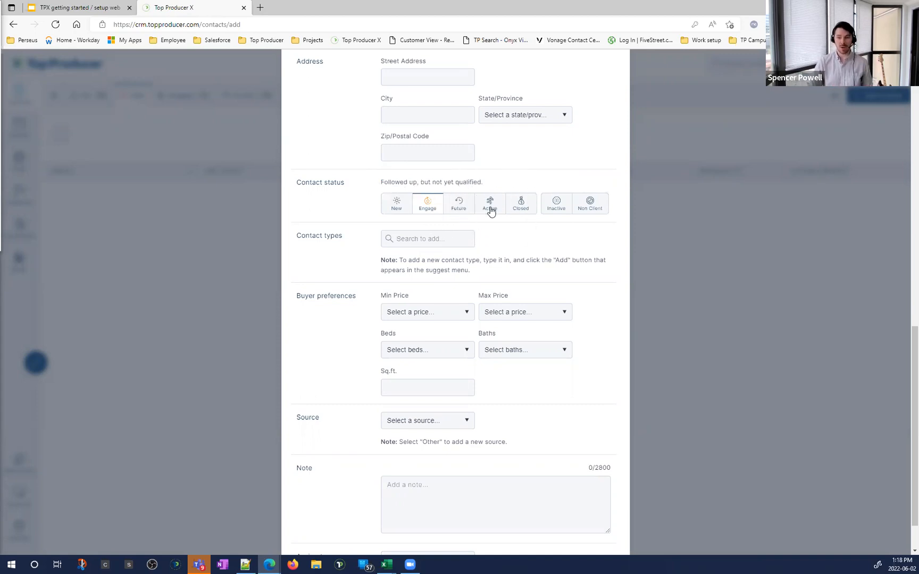
click(495, 212)
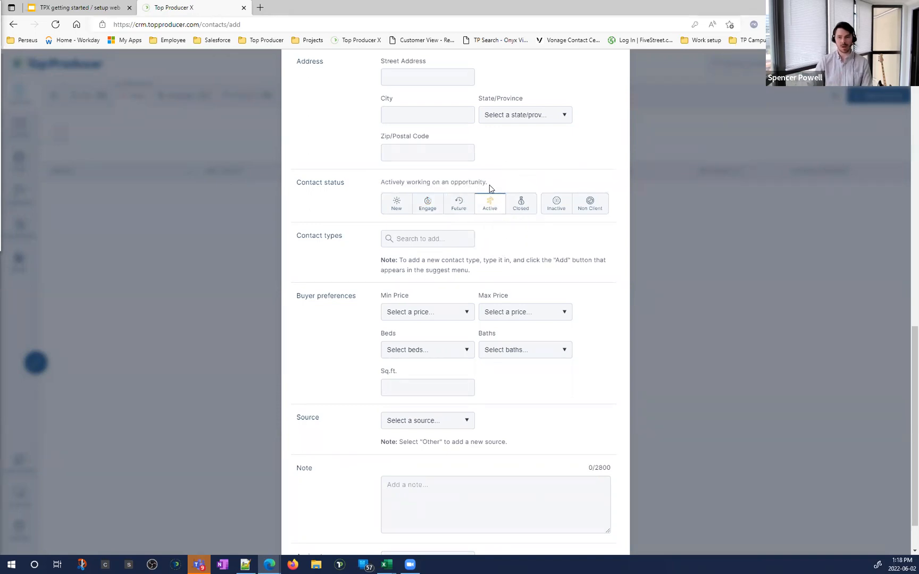
Step: Compare the Future and Closed statuses, then settle the contact status on Active
click(459, 206)
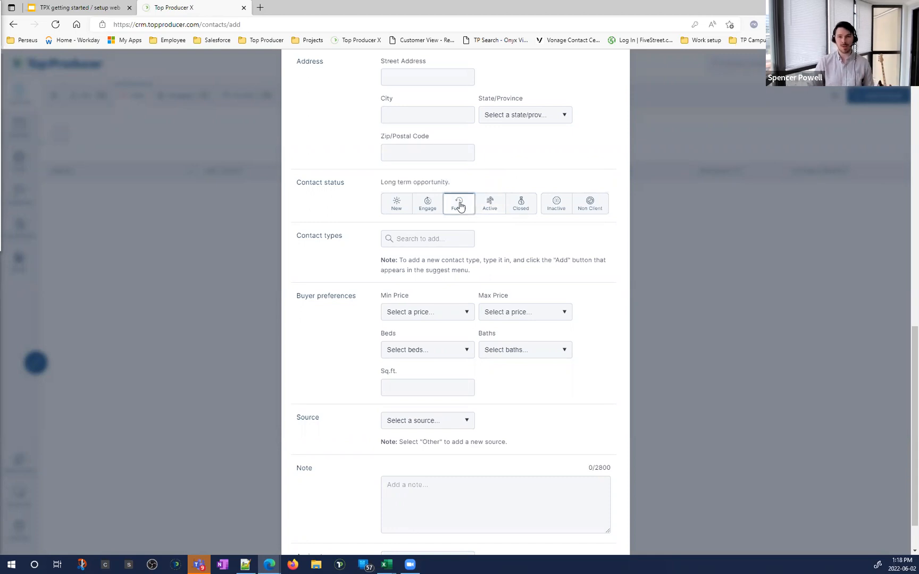
key(ctrl)
drag(450, 182, 380, 183)
click(383, 186)
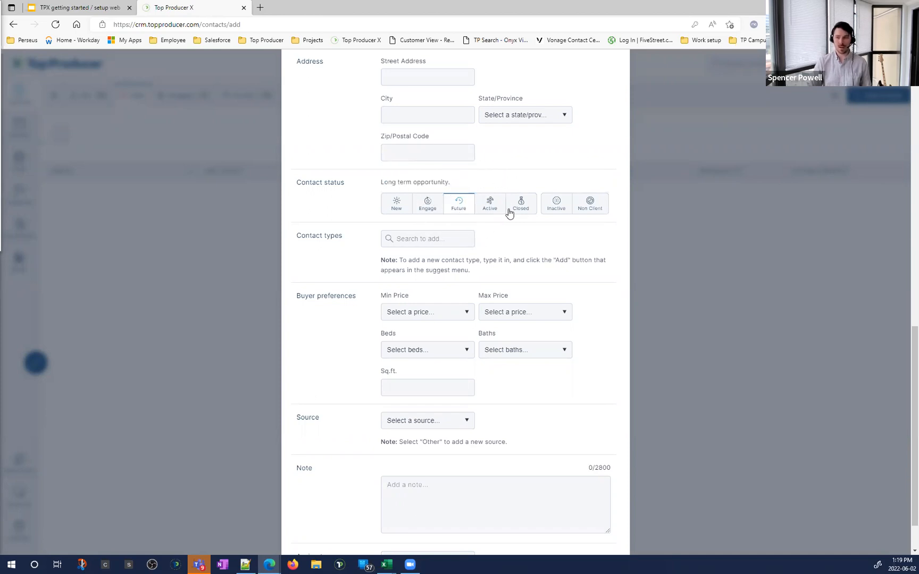
click(483, 213)
key(ctrl)
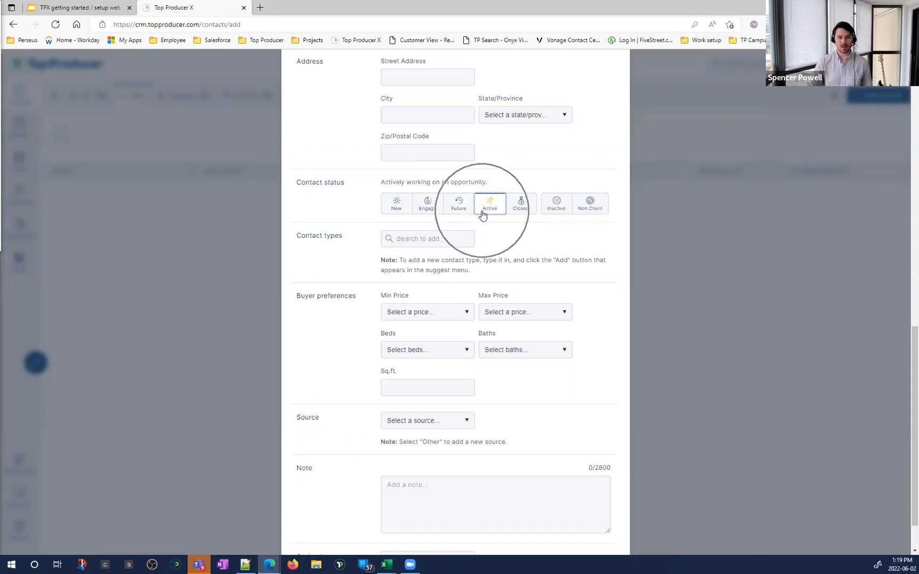
click(520, 211)
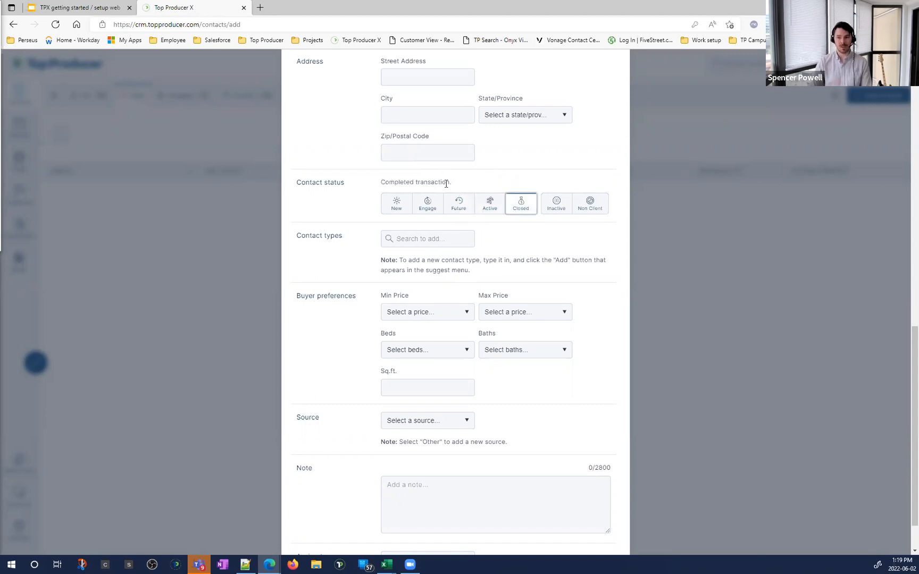
drag(450, 182, 372, 181)
key(ctrl)
click(371, 183)
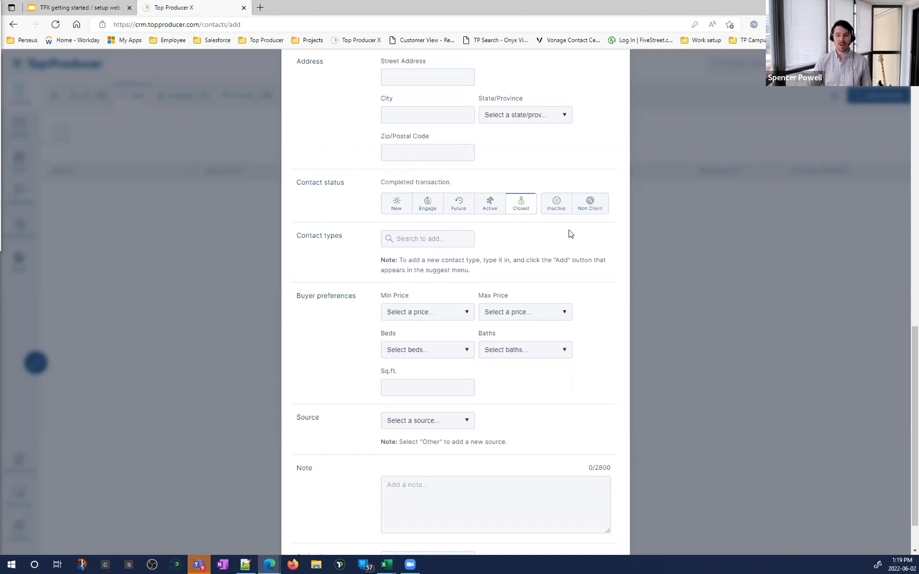
click(493, 210)
click(512, 208)
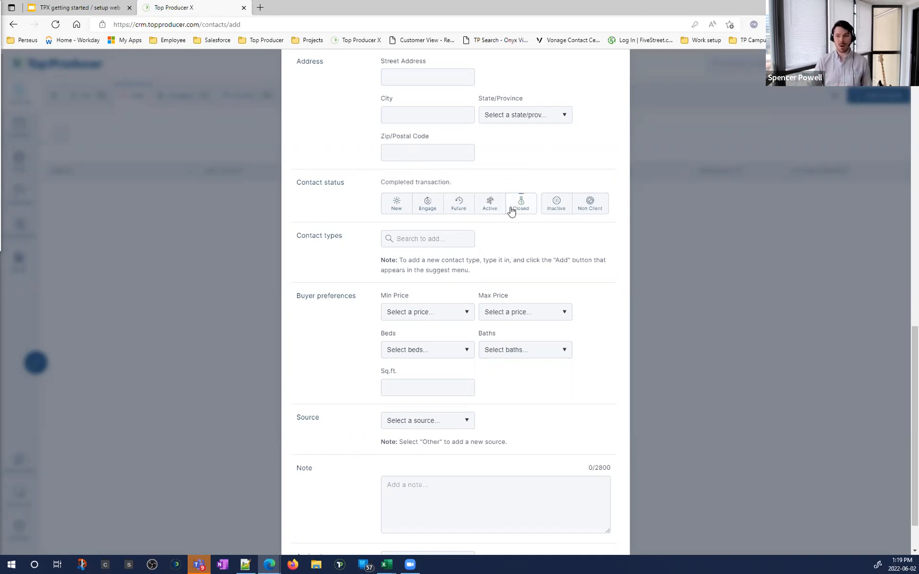
click(489, 205)
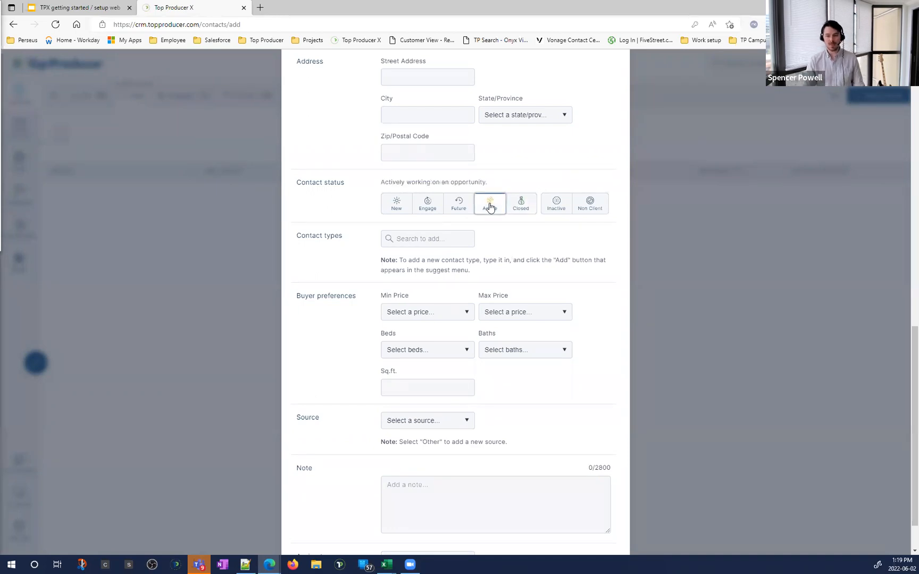
key(ctrl)
key(ctrl)
Step: Tag the contact with the Seller, Seller - Currently Listed and Past Seller - Single Family types
click(446, 234)
text(seller)
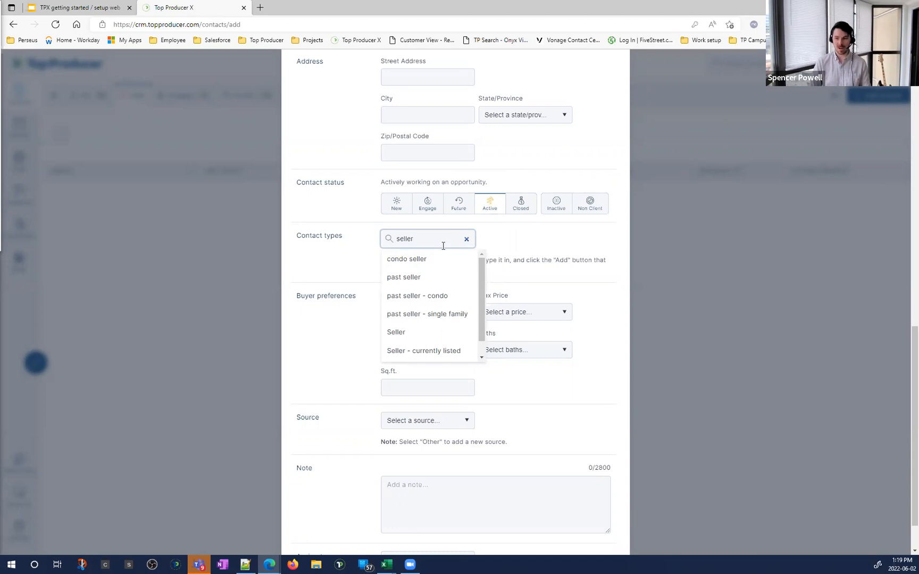
click(414, 332)
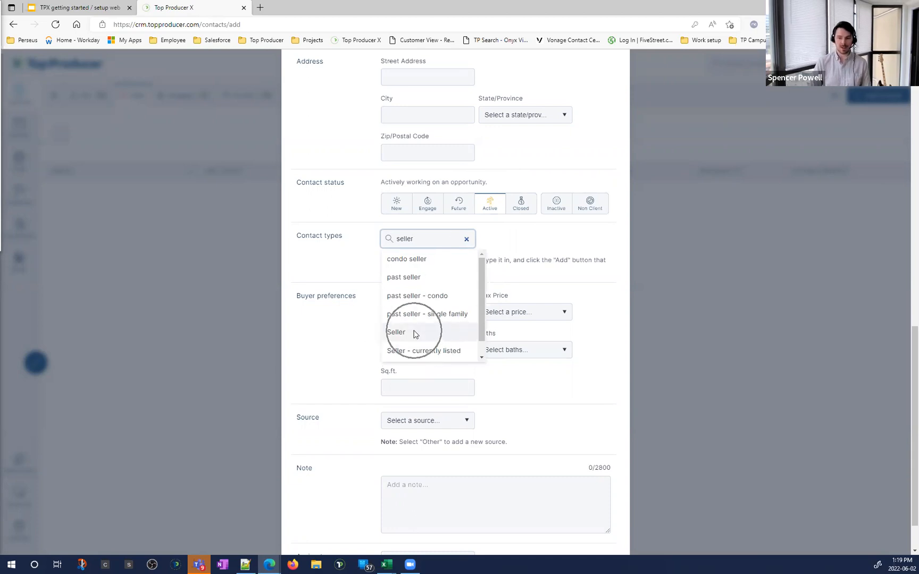
click(419, 244)
click(402, 333)
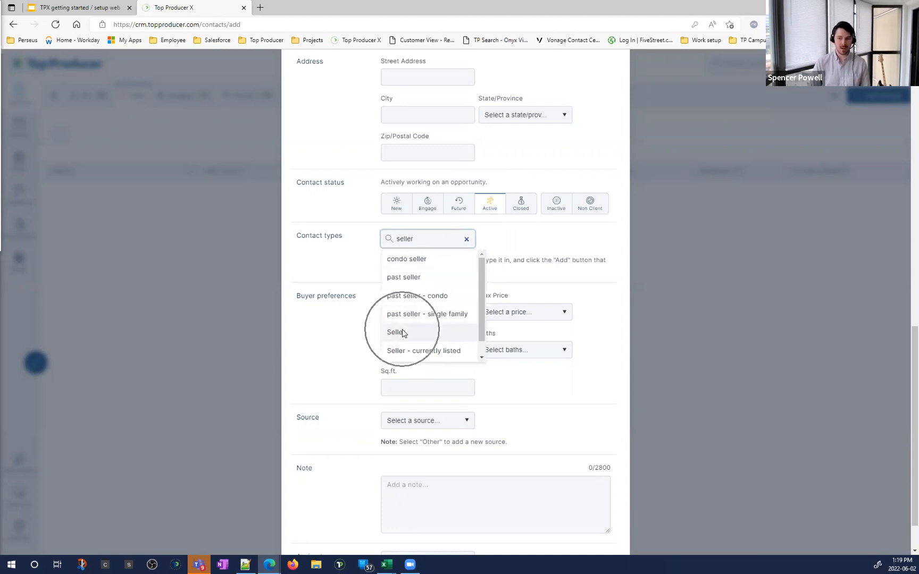
click(425, 258)
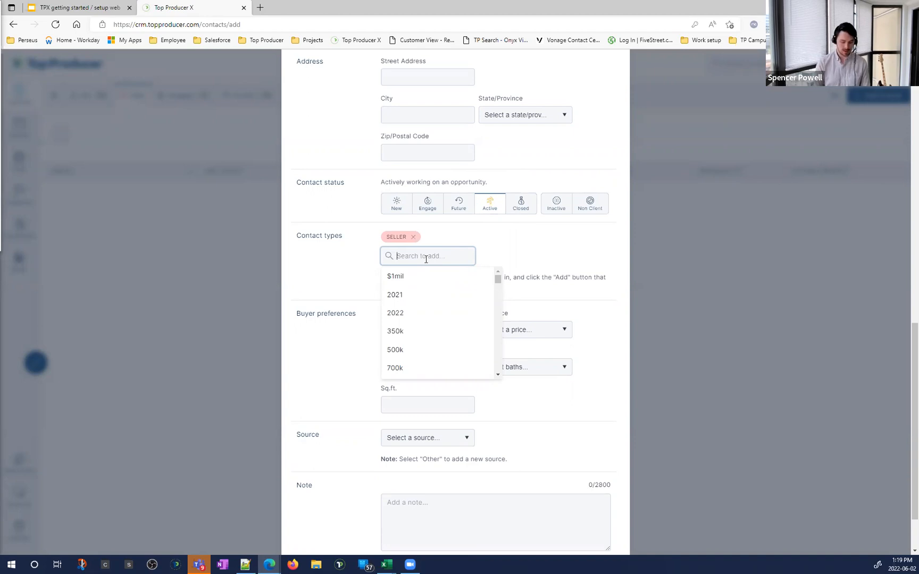
text(seller)
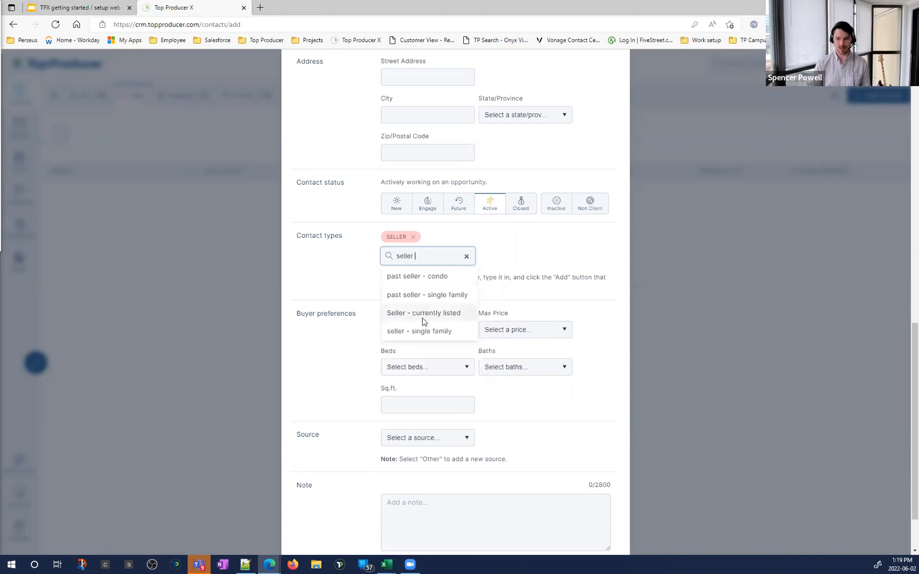
click(424, 314)
click(425, 256)
text(seller)
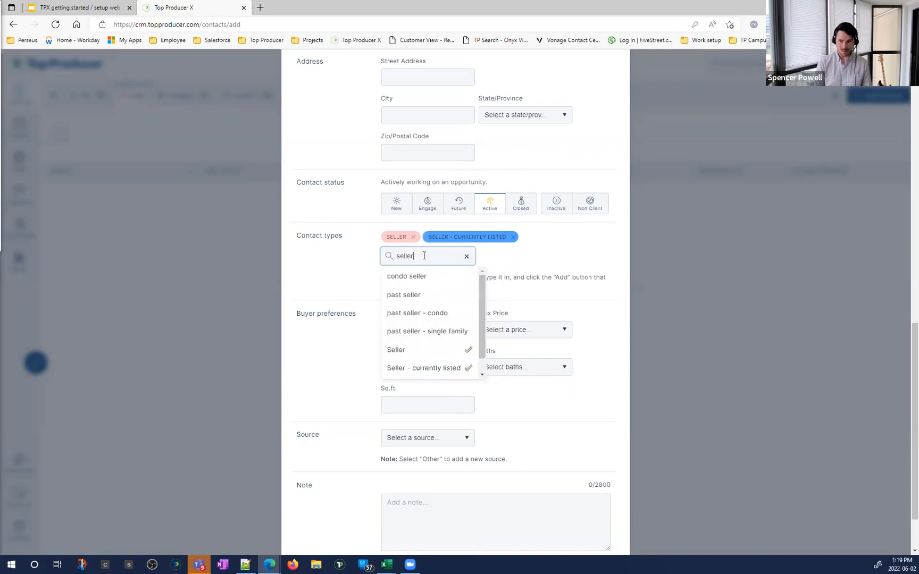
click(454, 333)
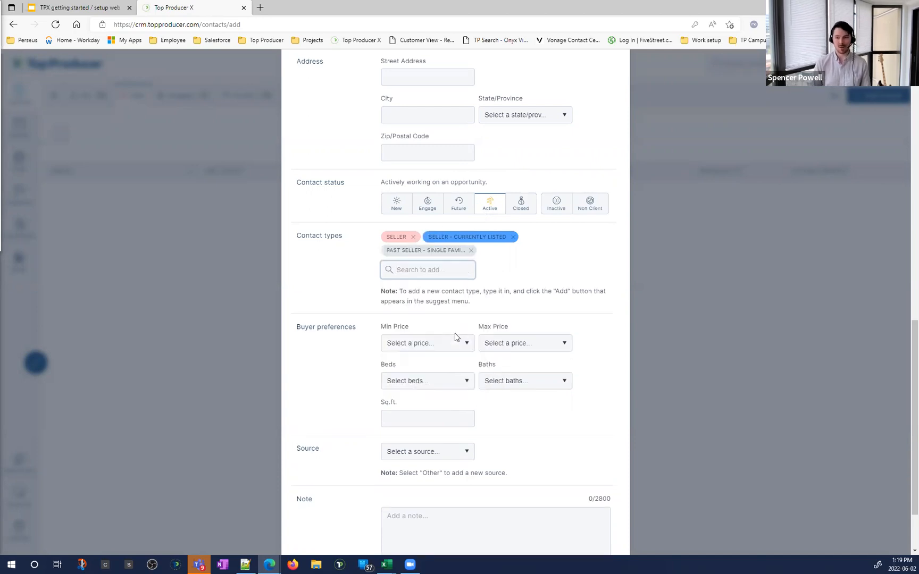
Step: Add the Referral contact type to the contact and finish tagging
click(436, 271)
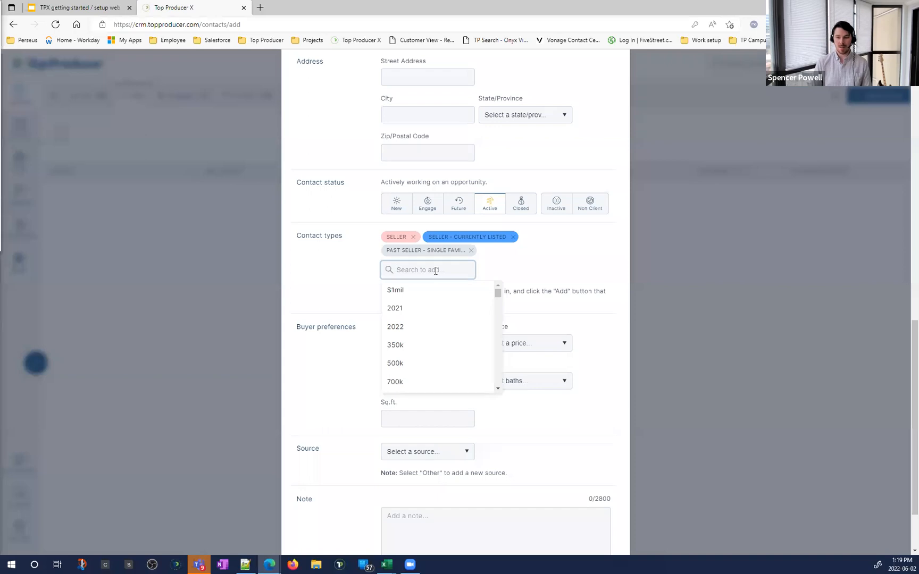
text(referra)
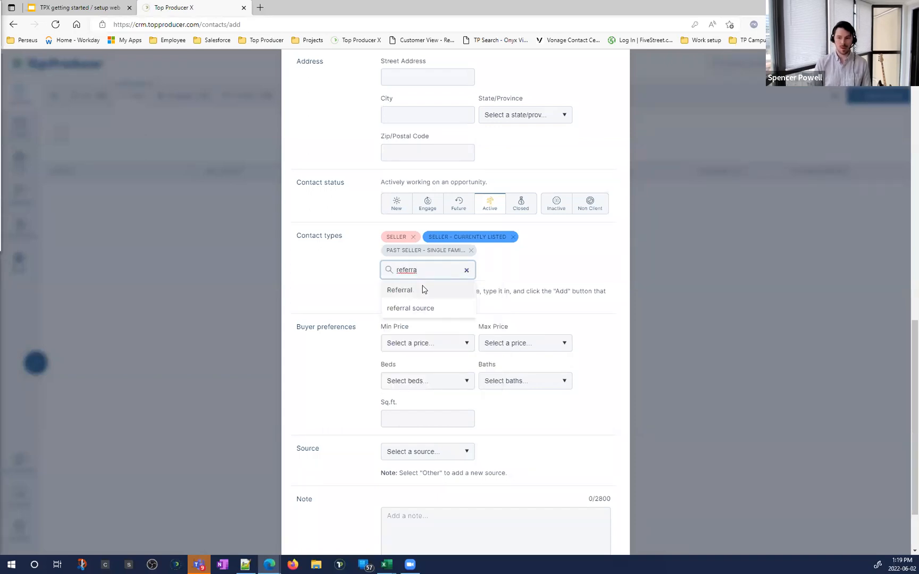
click(423, 289)
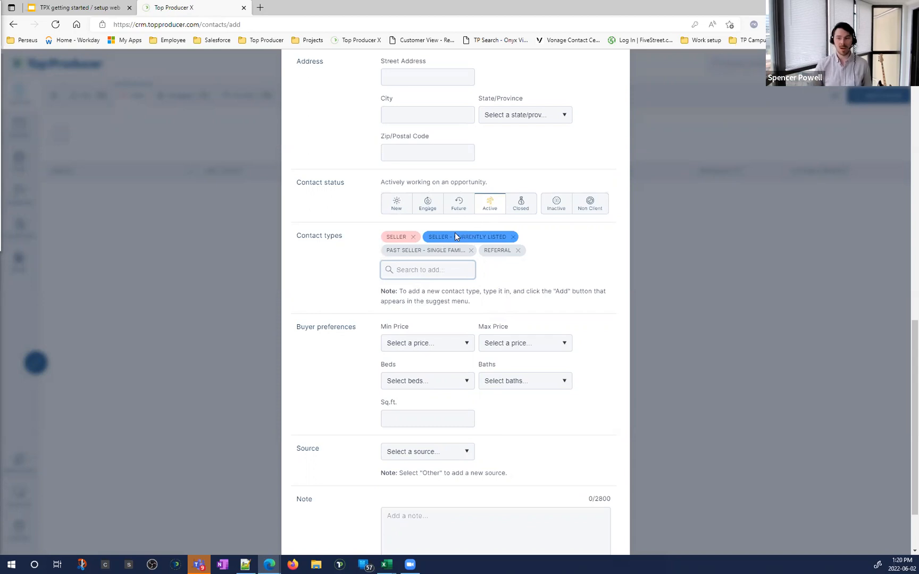
click(486, 304)
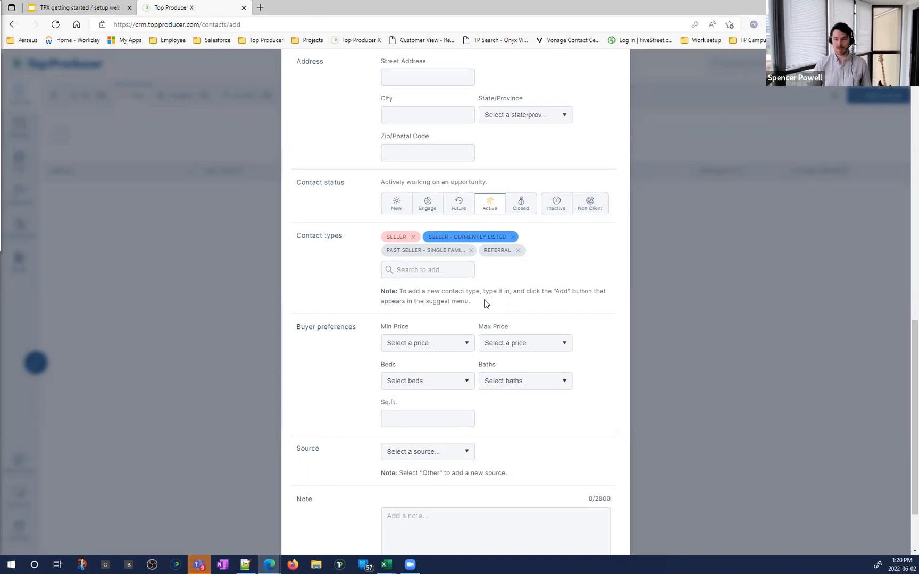
Step: Choose Referral as the contact's Source and save the new contact to reach its dashboard
scroll(485, 304, down, 2)
drag(298, 245, 349, 246)
click(376, 256)
click(402, 373)
click(371, 399)
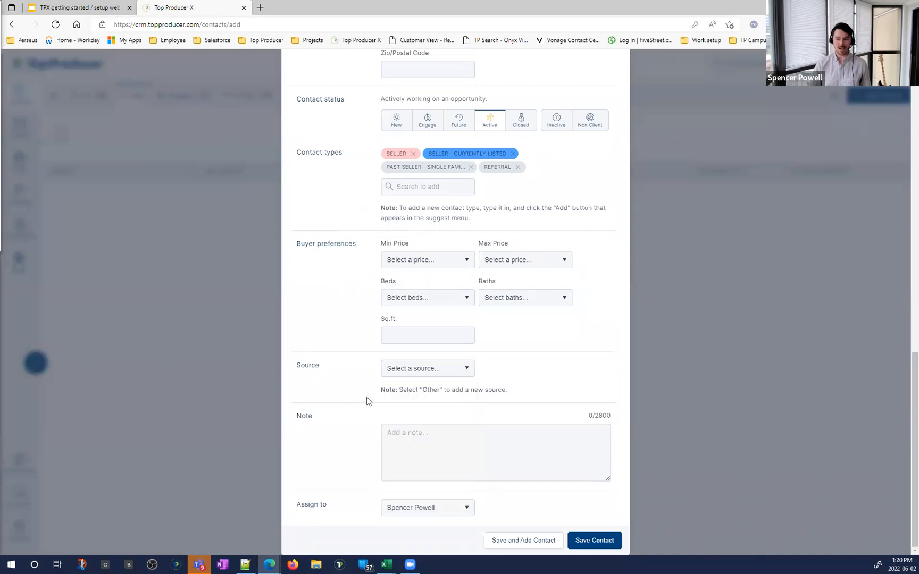
click(412, 377)
click(421, 457)
click(428, 459)
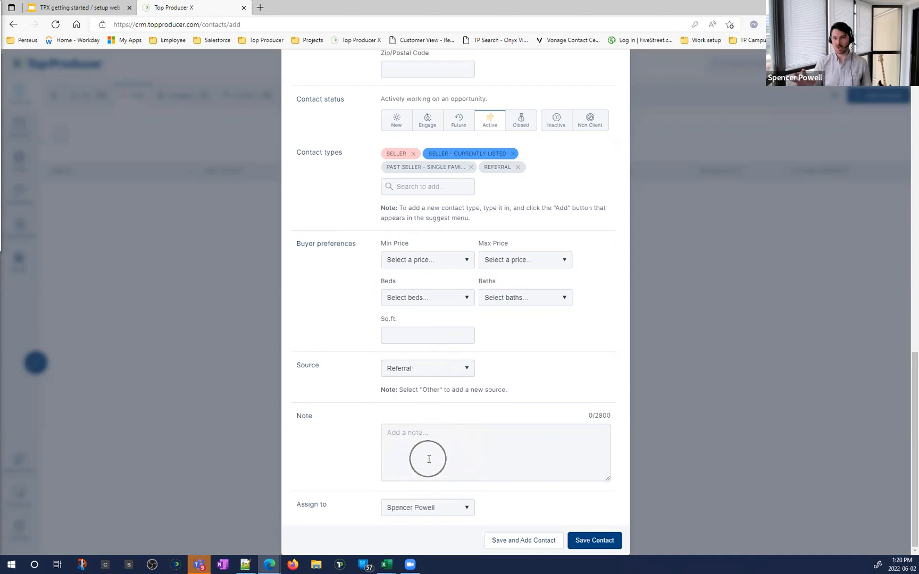
click(612, 545)
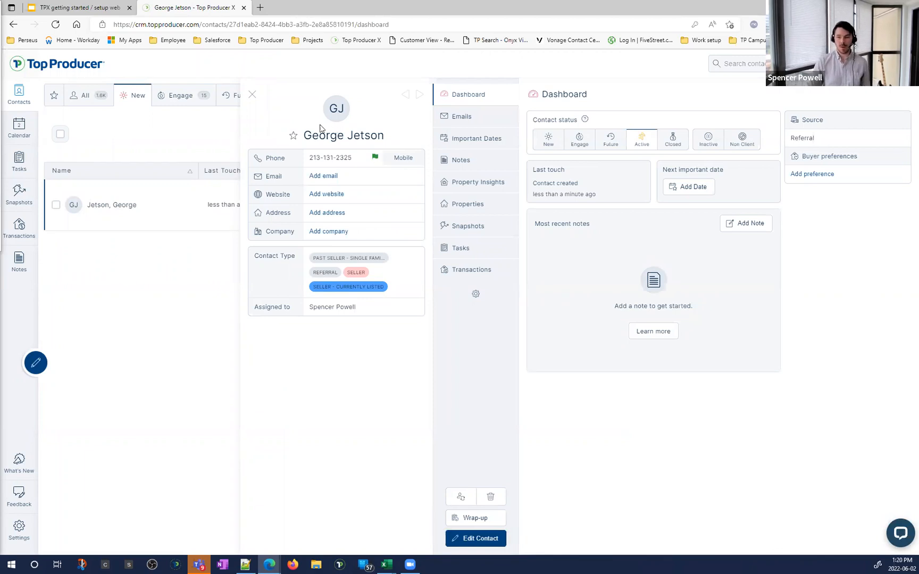
click(341, 155)
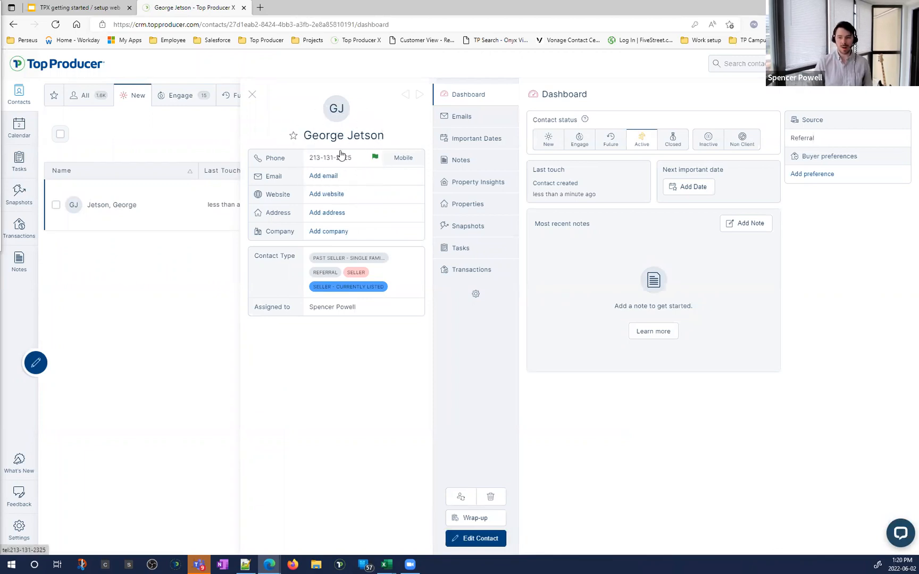
Step: Edit the contact to add its primary email address, then save the contact
click(327, 160)
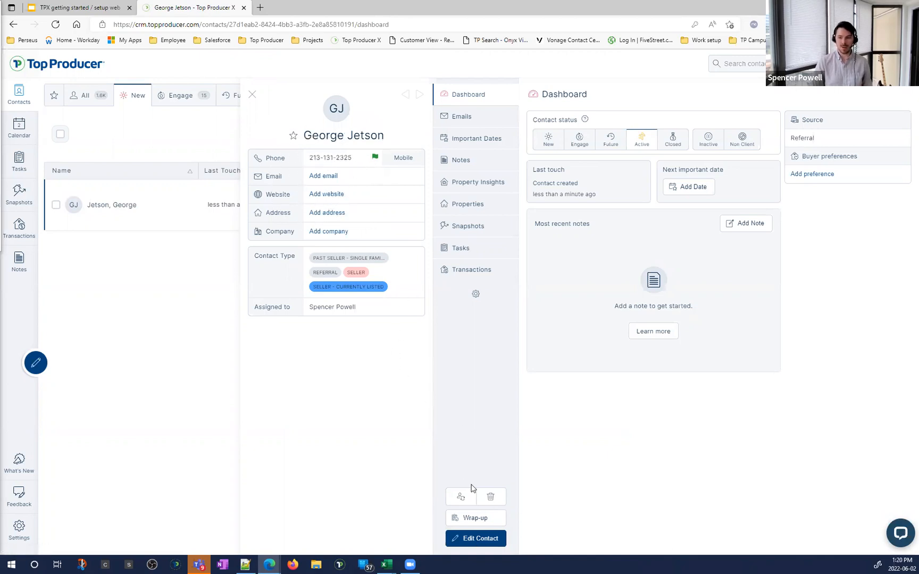
click(476, 539)
scroll(426, 331, down, 10)
scroll(409, 282, up, 3)
click(406, 193)
text(gjetson@test.com)
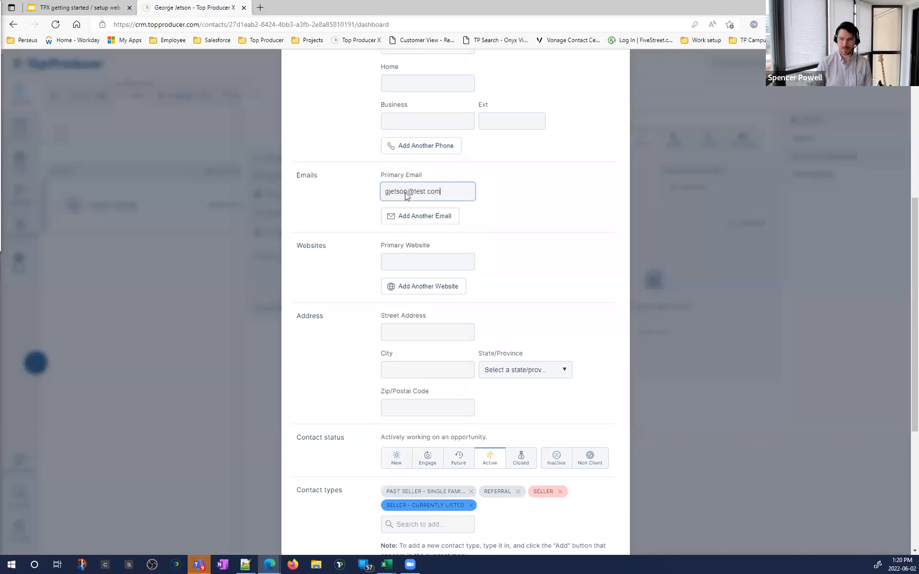
scroll(406, 196, down, 5)
click(588, 541)
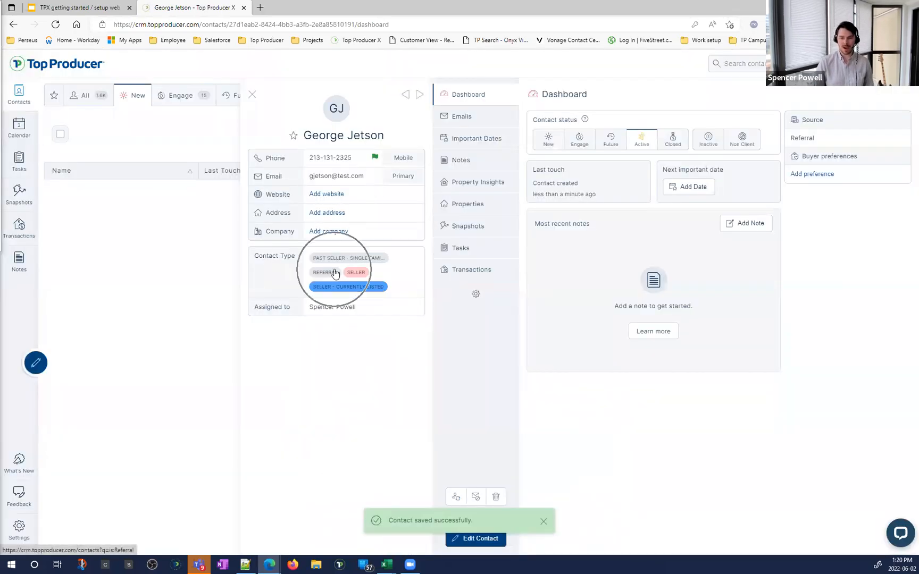
Step: Review the assigned agent and important dates on the dashboard, then view the Email History
triple_click(361, 309)
drag(260, 309, 363, 311)
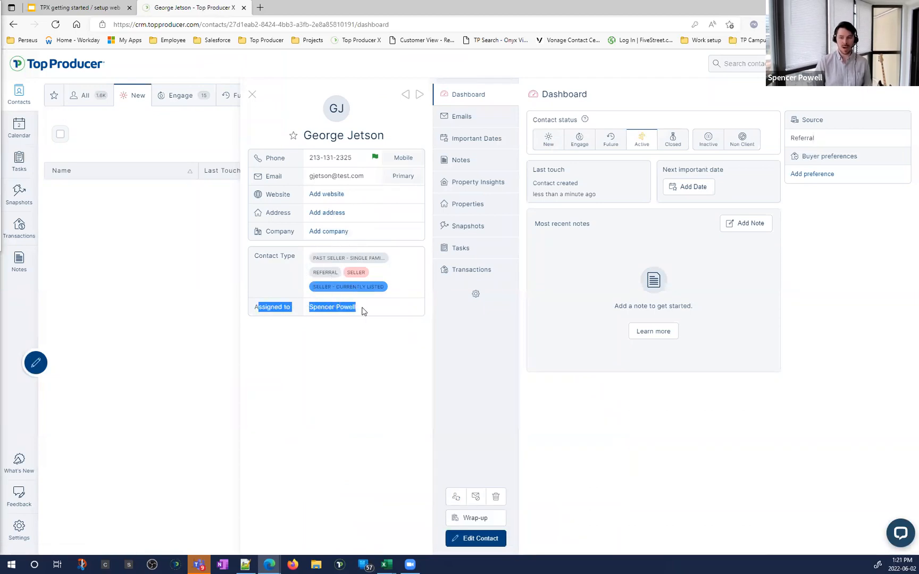
click(363, 311)
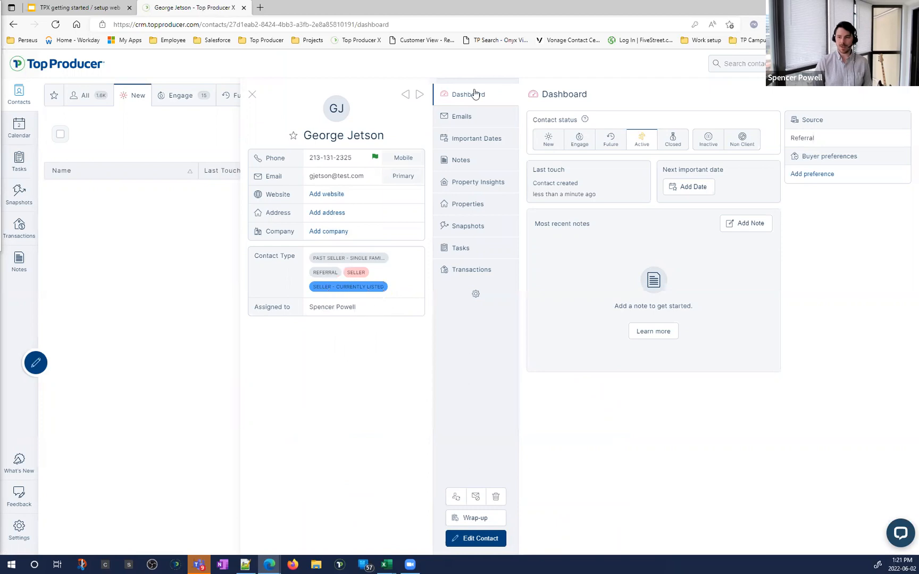
key(ctrl)
key(ctrl)
key(ctrl)
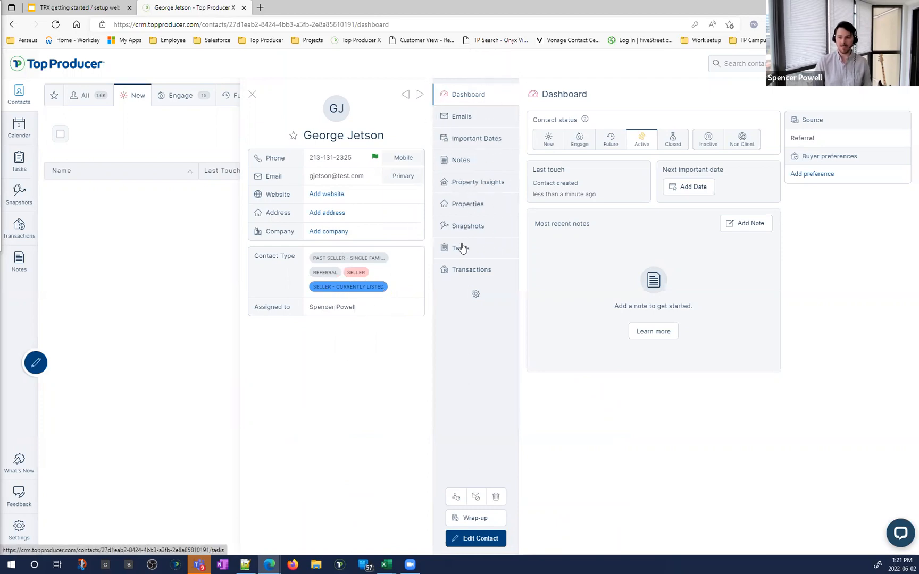
key(ctrl)
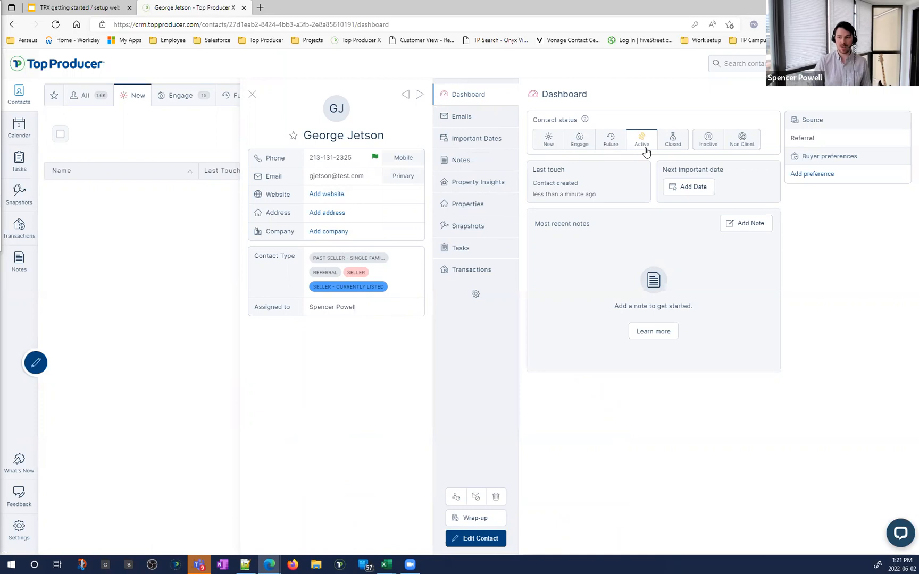
key(ctrl)
key(ctrl)
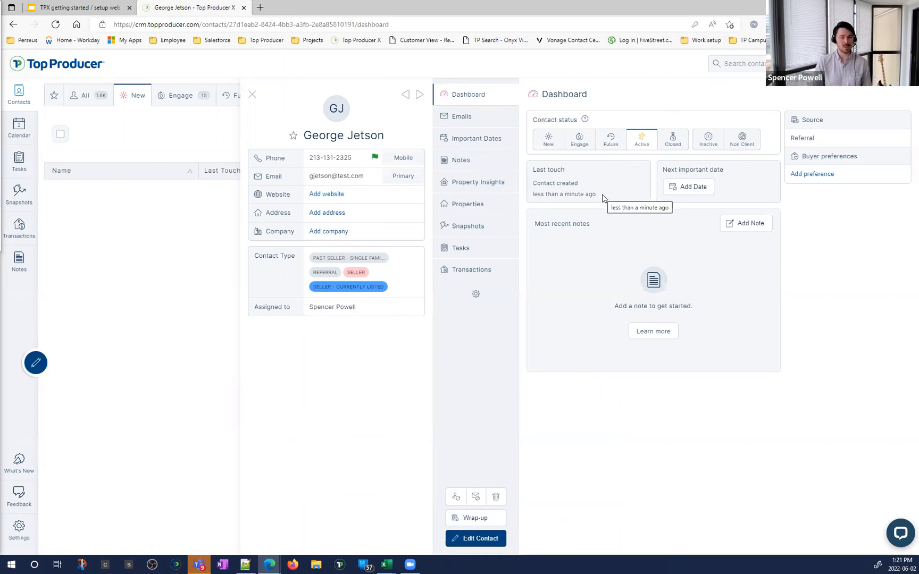
drag(662, 171, 723, 172)
click(723, 173)
click(722, 173)
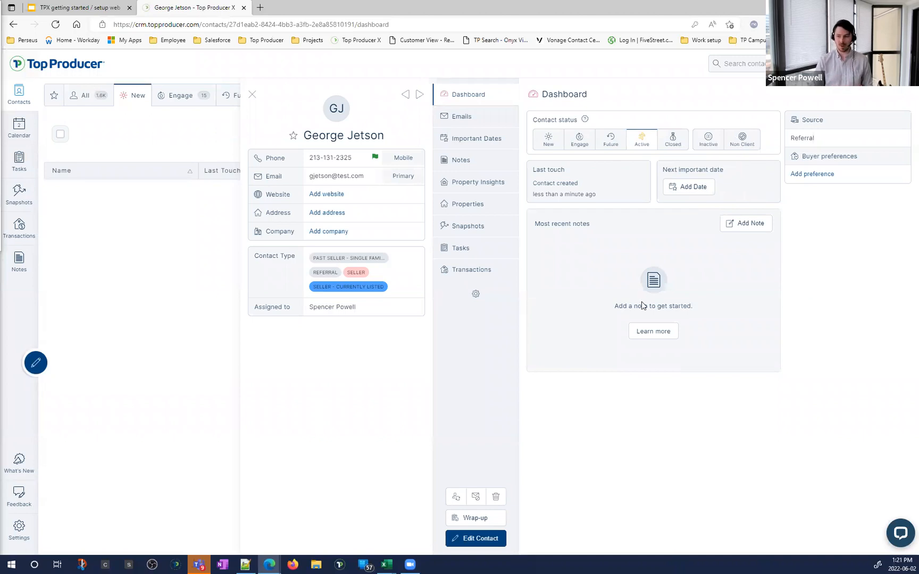
drag(575, 234, 590, 237)
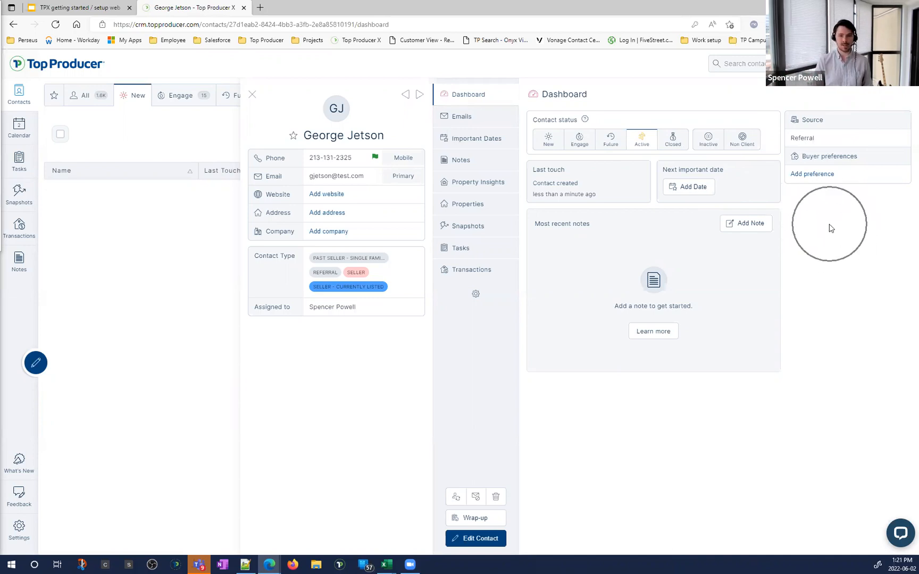
click(455, 120)
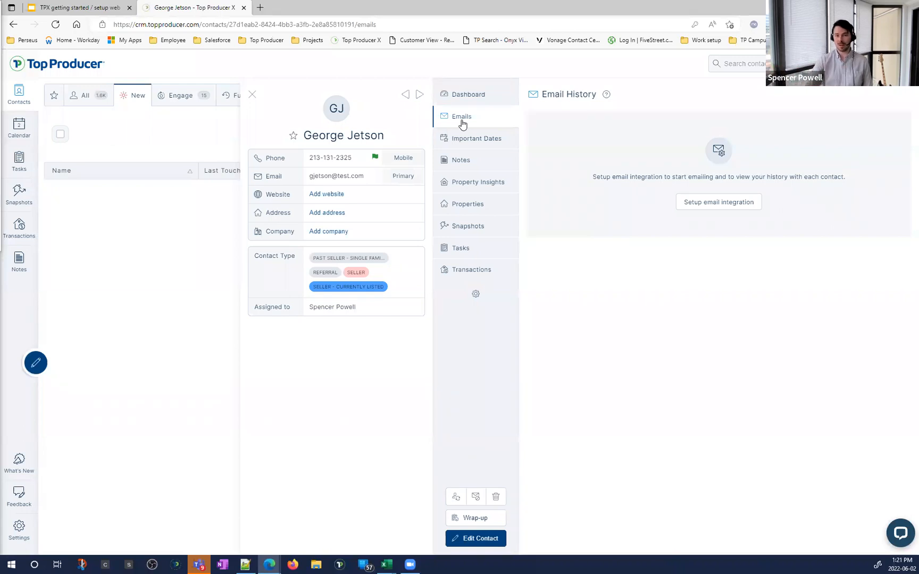
Step: Browse the contact's important dates, notes and property insights
click(467, 140)
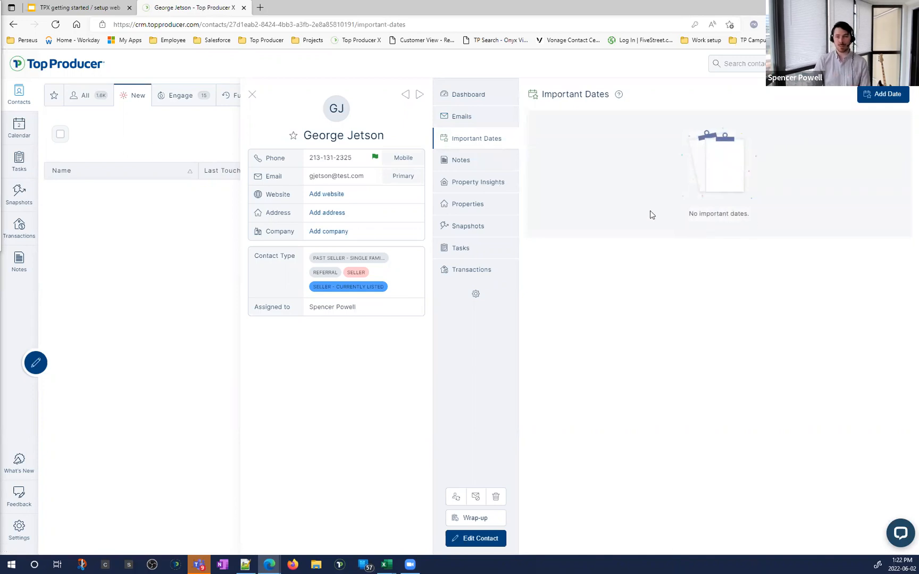
click(473, 161)
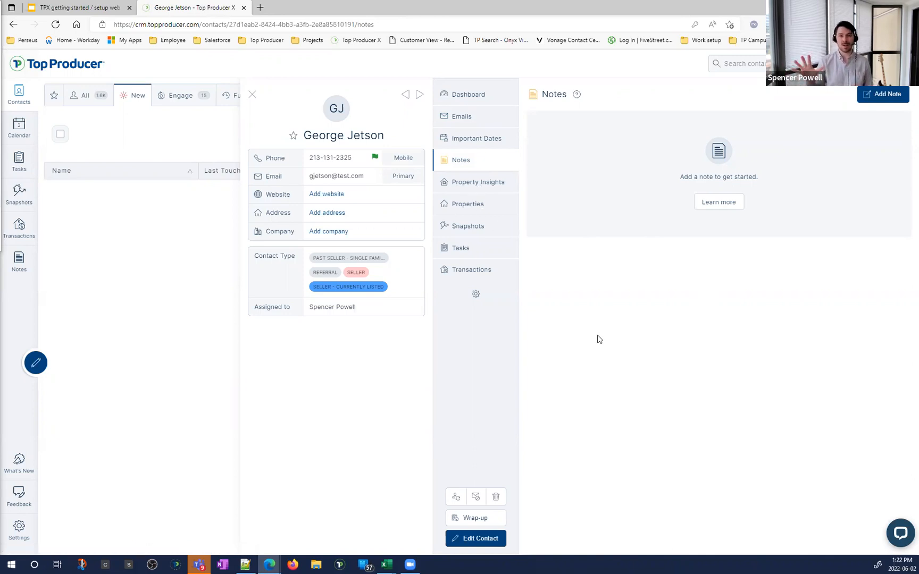
click(453, 187)
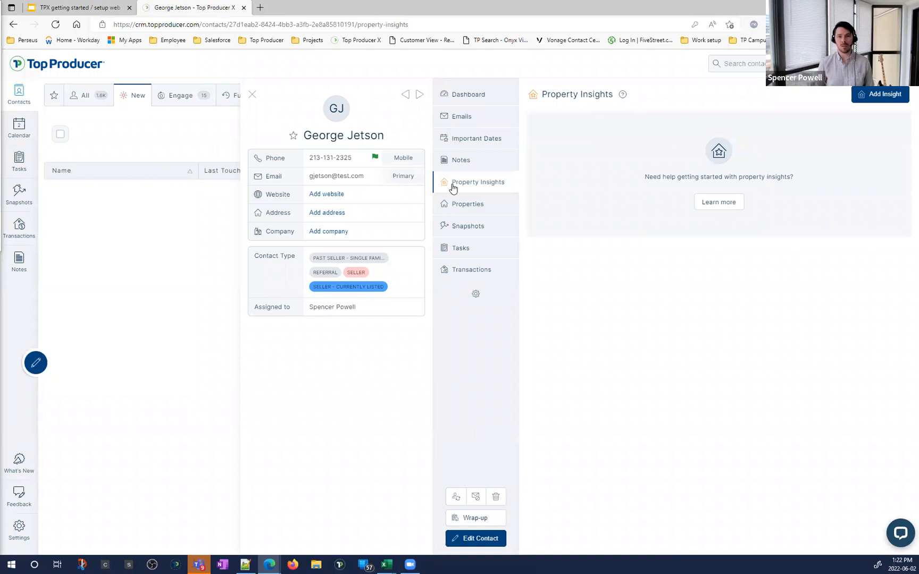
click(727, 249)
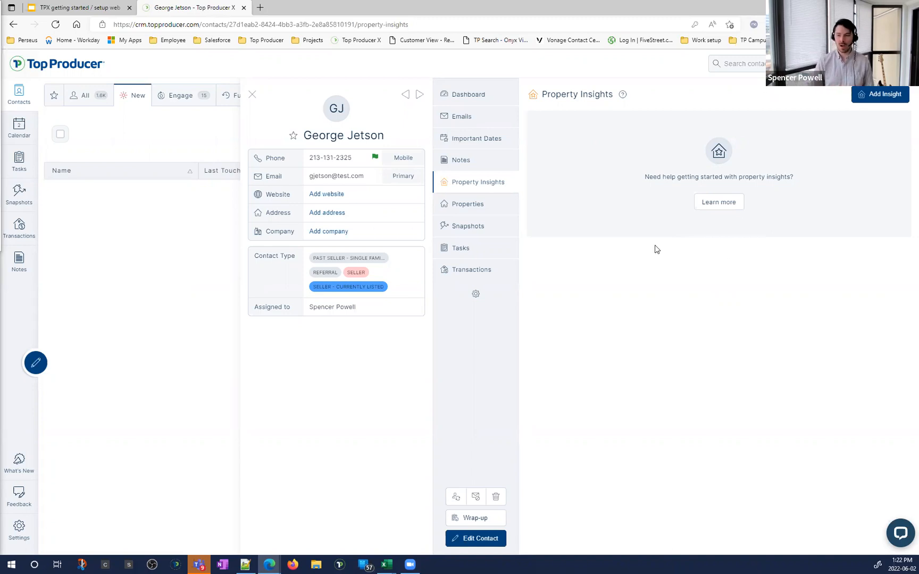
Step: View the contact's properties and its empty Market Snapshot reports
click(463, 211)
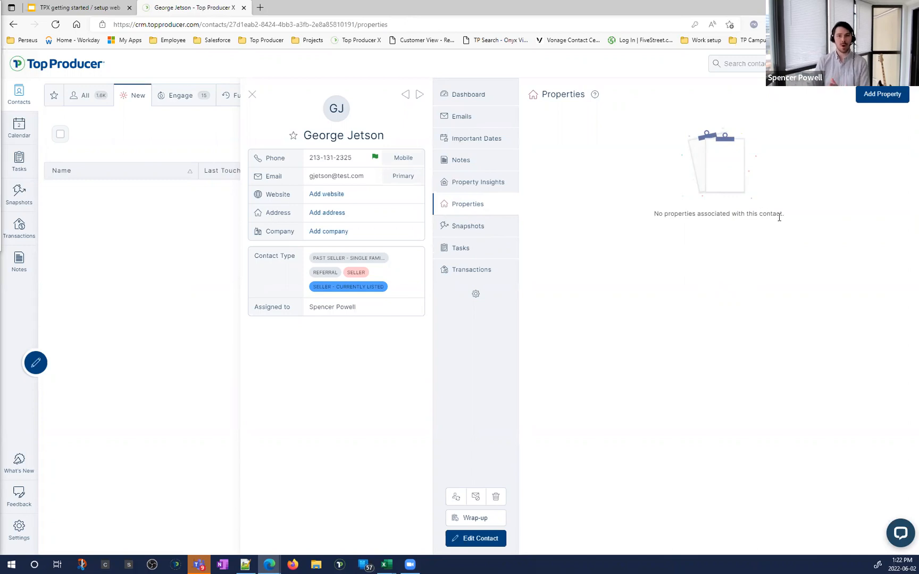
click(482, 236)
key(ctrl)
key(ctrl)
key(ctrl)
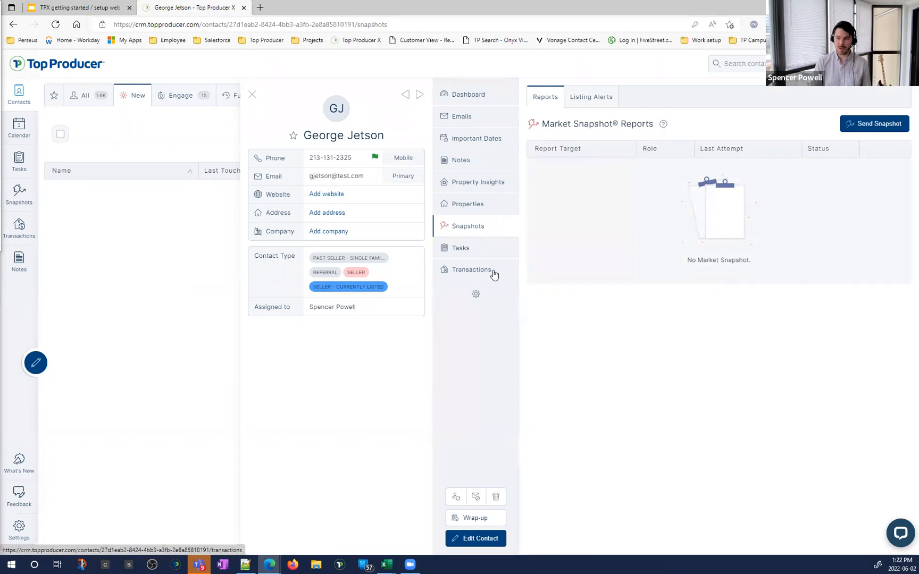
click(488, 248)
Step: Check the contact's tasks and open Transactions, which reports no transactions found
key(ctrl)
key(ctrl)
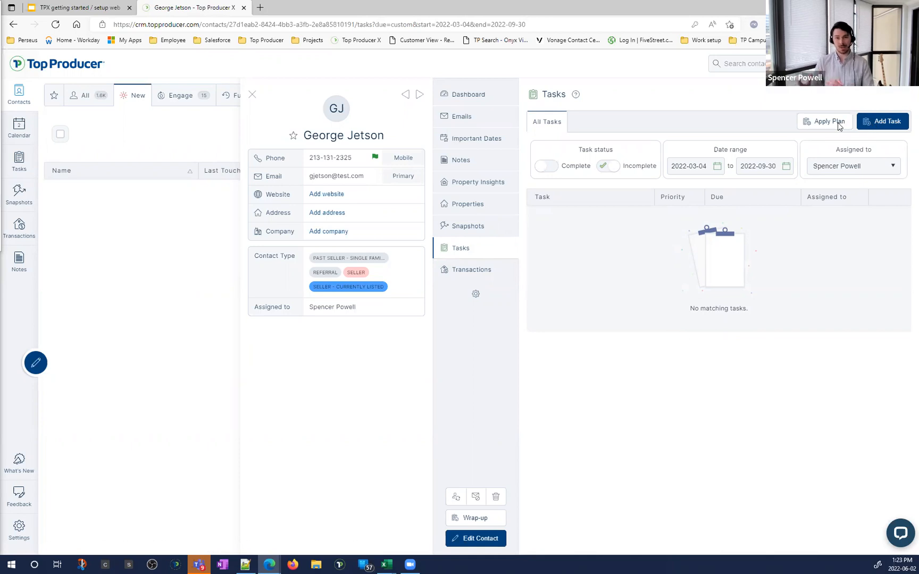
click(469, 275)
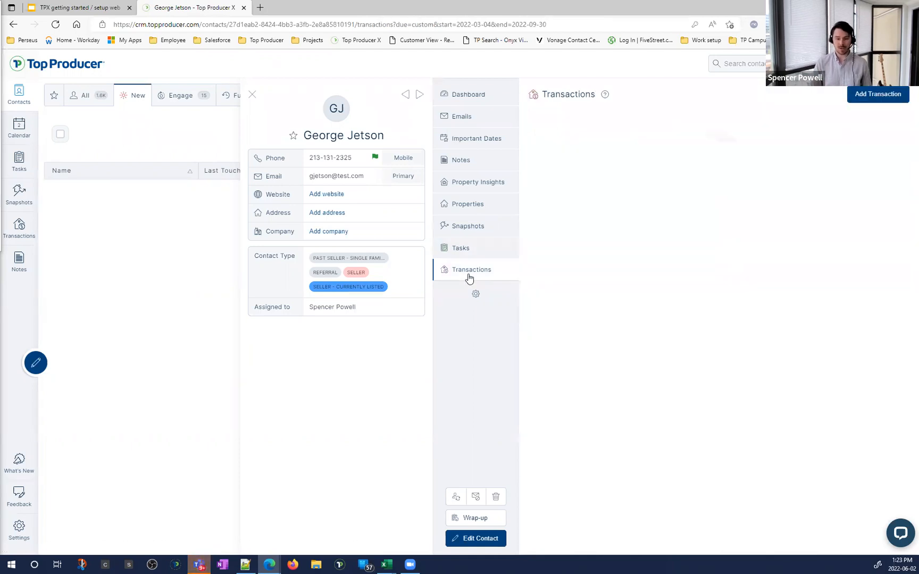
click(469, 277)
click(469, 277)
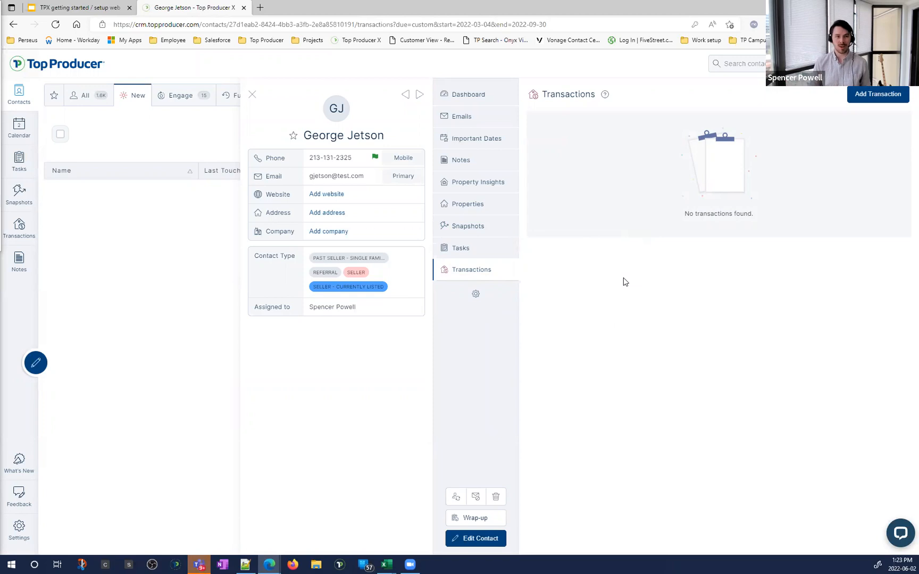
drag(642, 148, 690, 204)
click(690, 254)
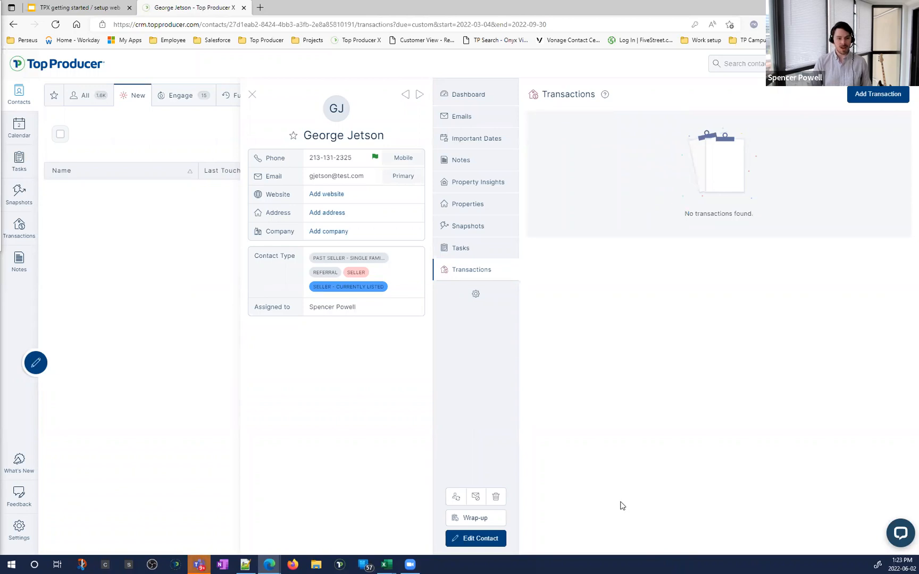
click(492, 546)
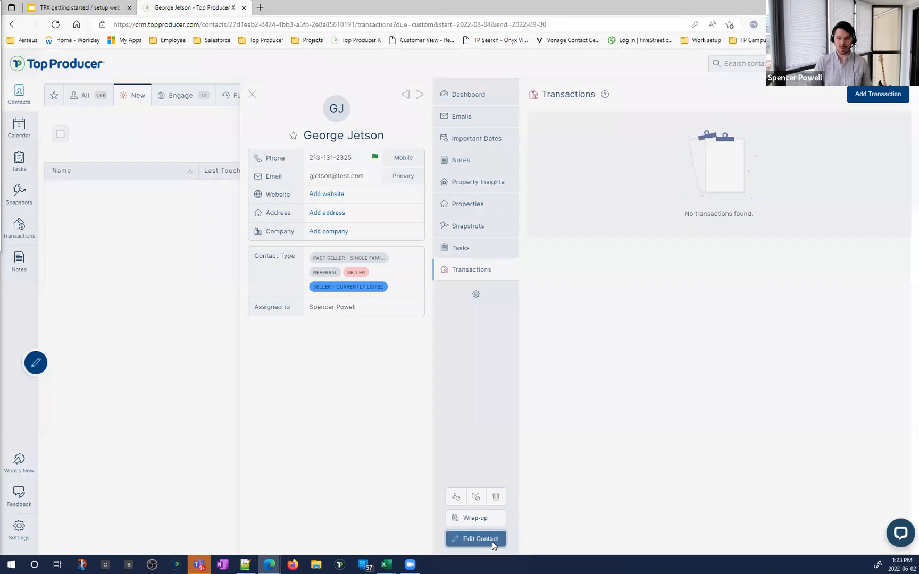
scroll(413, 215, down, 5)
scroll(373, 249, down, 4)
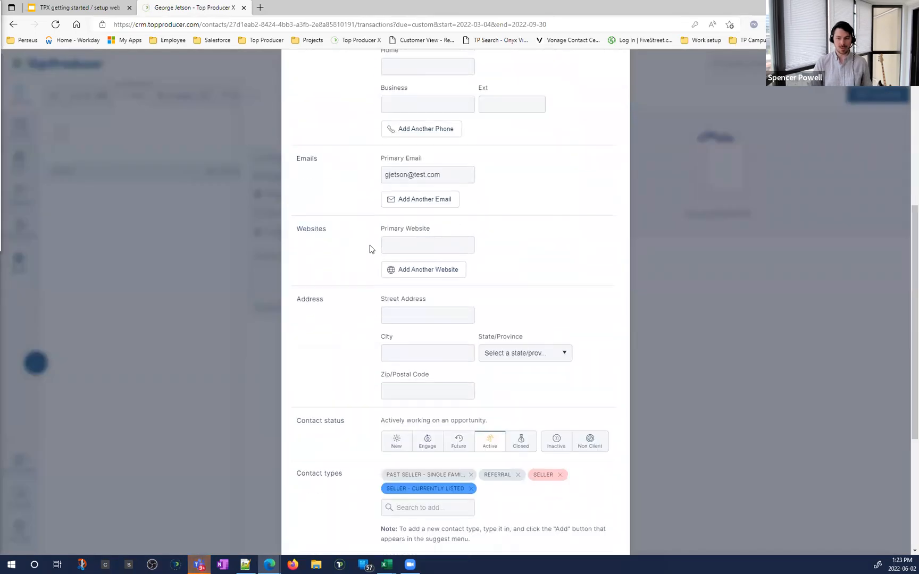
click(346, 233)
click(350, 296)
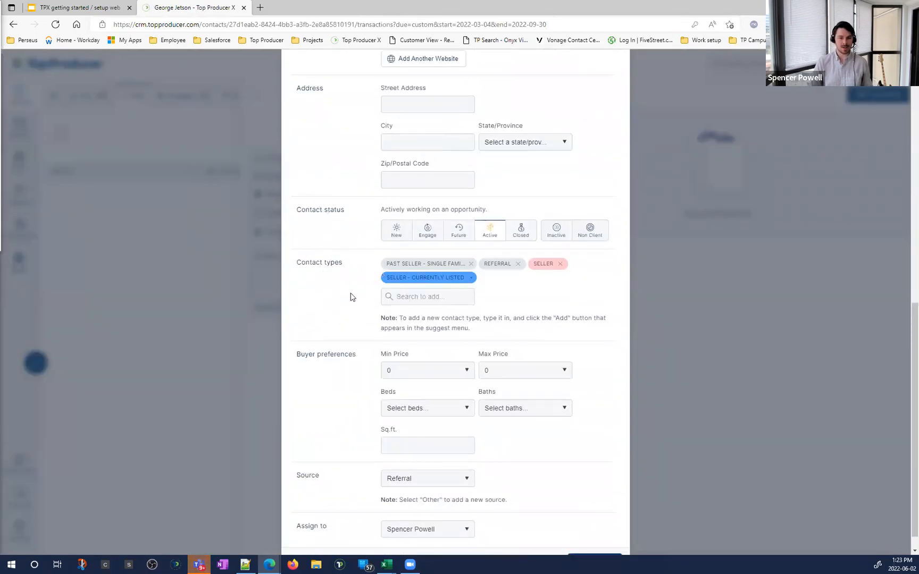
click(472, 279)
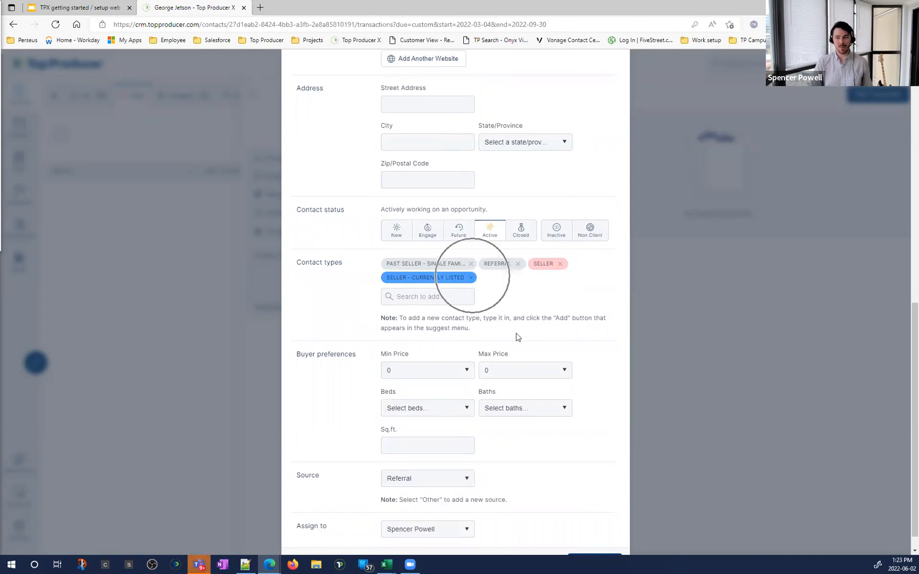
scroll(519, 338, up, 3)
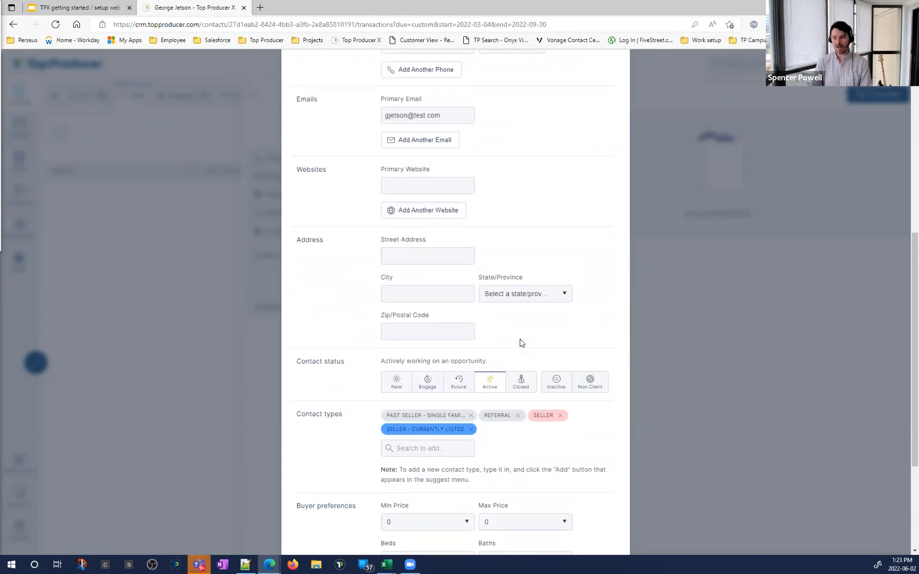
scroll(521, 343, up, 7)
click(617, 101)
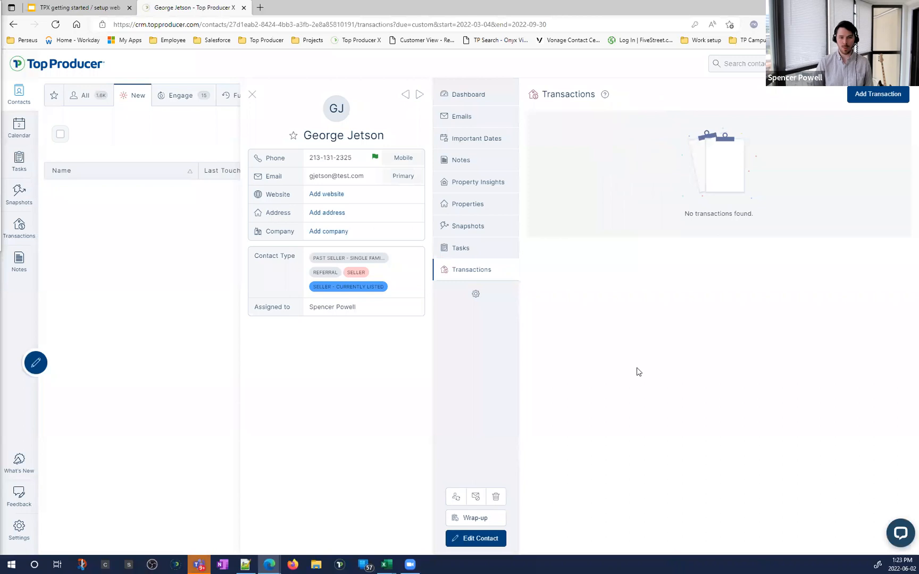
click(486, 519)
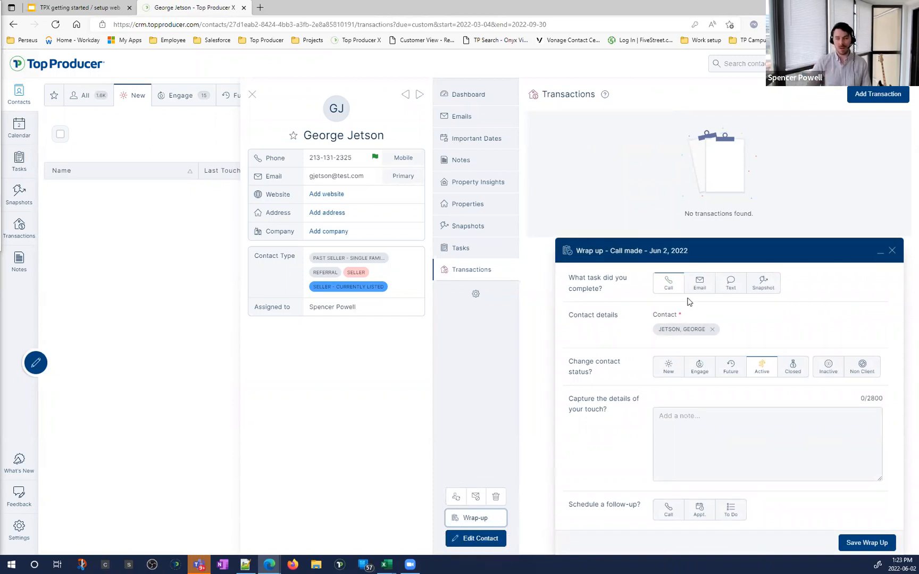
click(682, 437)
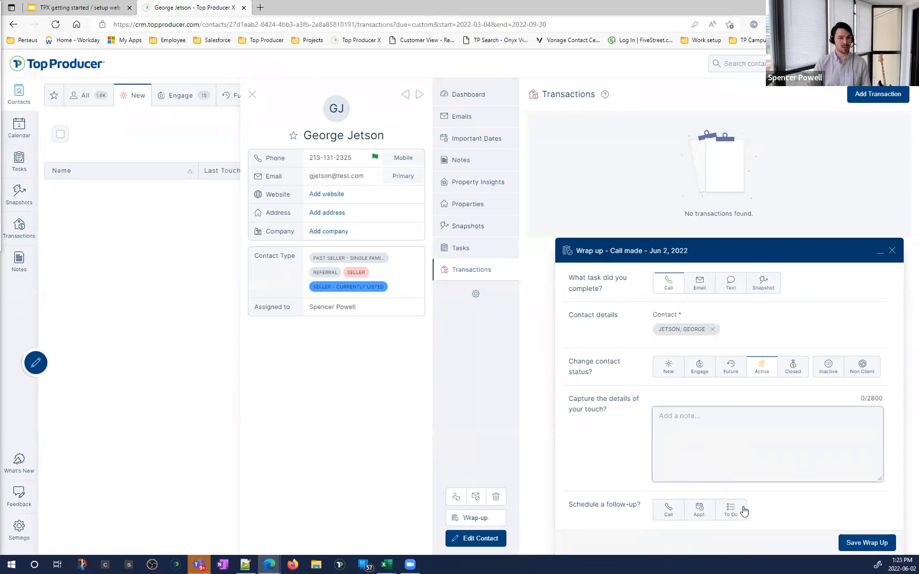
click(893, 251)
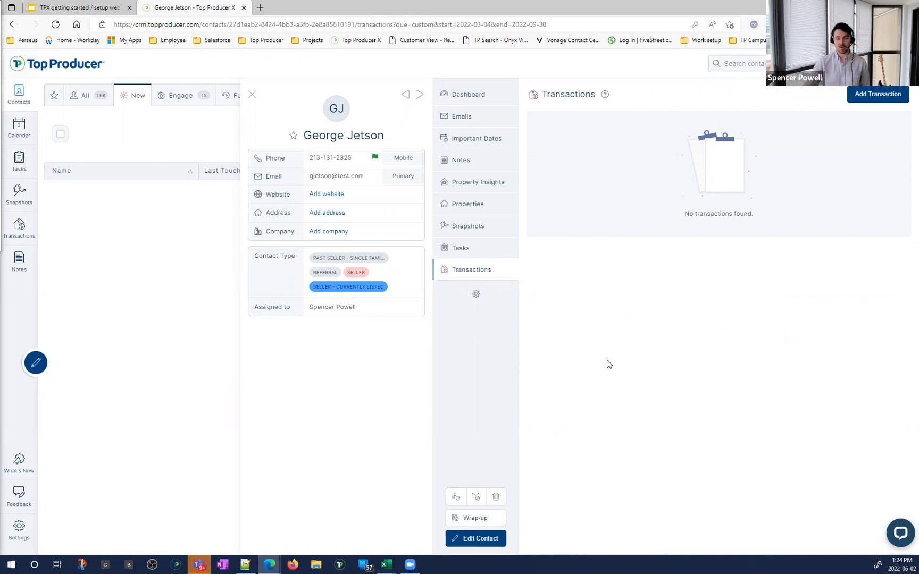
click(897, 532)
key(ctrl)
key(ctrl)
key(ctrl)
key(ctrl)
key(ctrl)
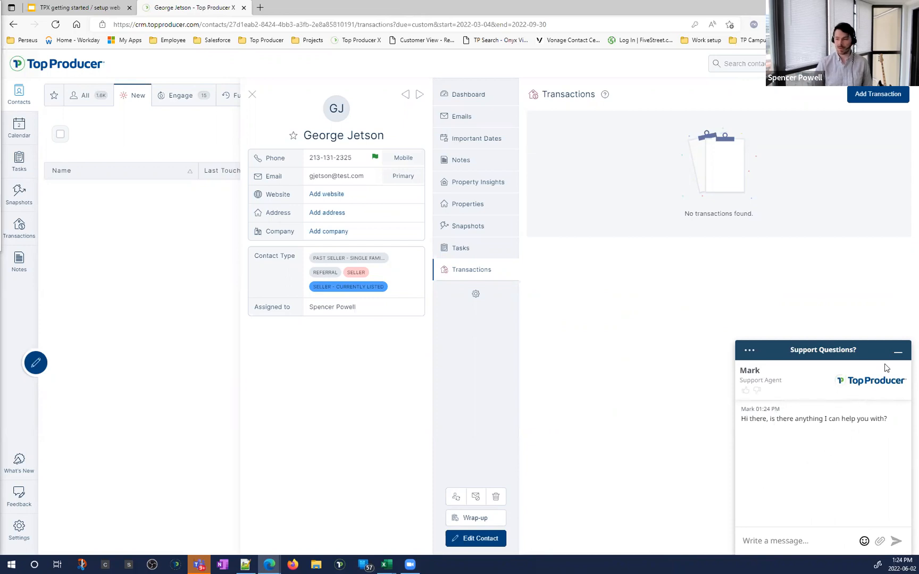
click(898, 352)
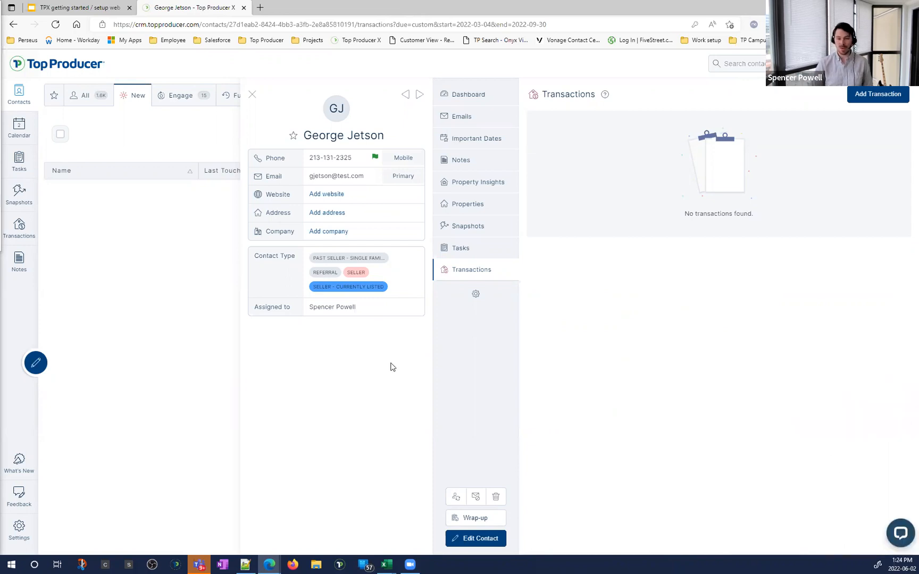
click(115, 8)
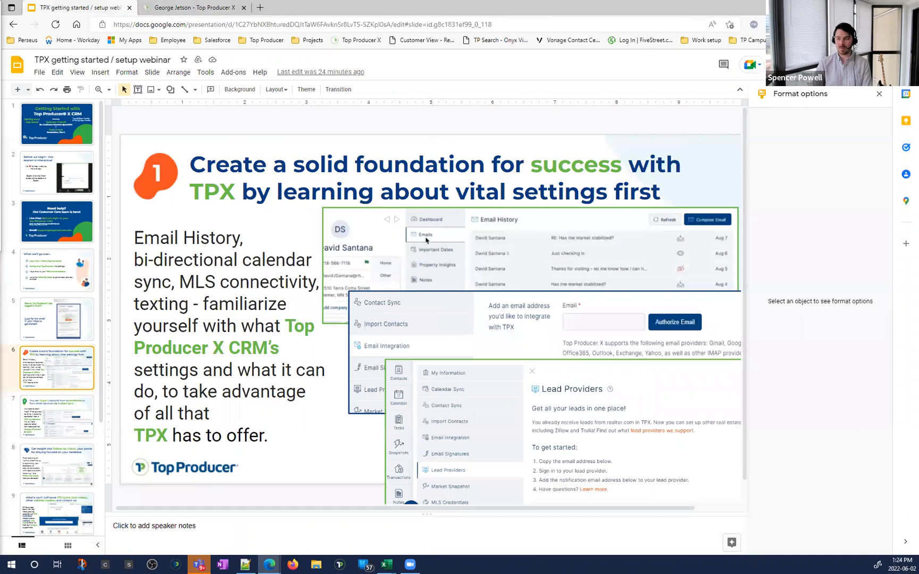
key(ctrl+F5)
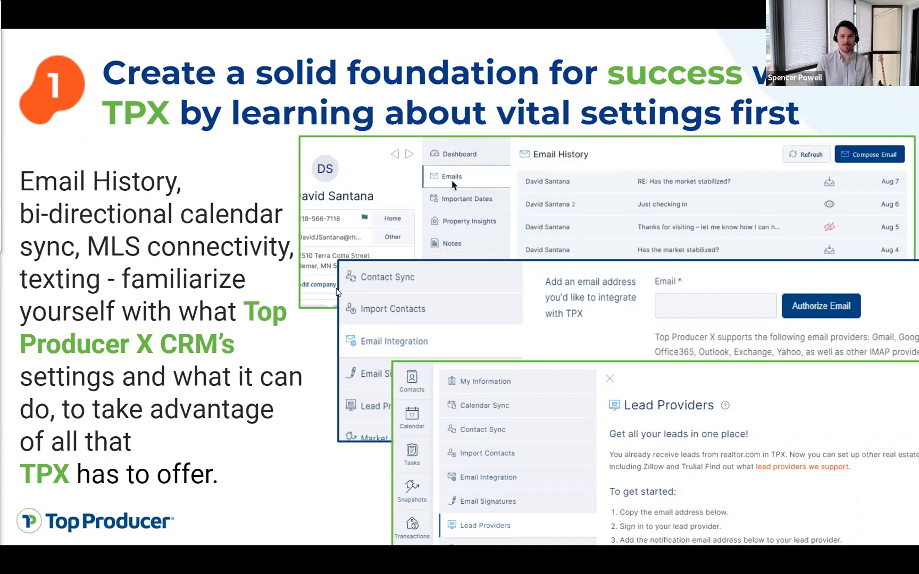
click(207, 9)
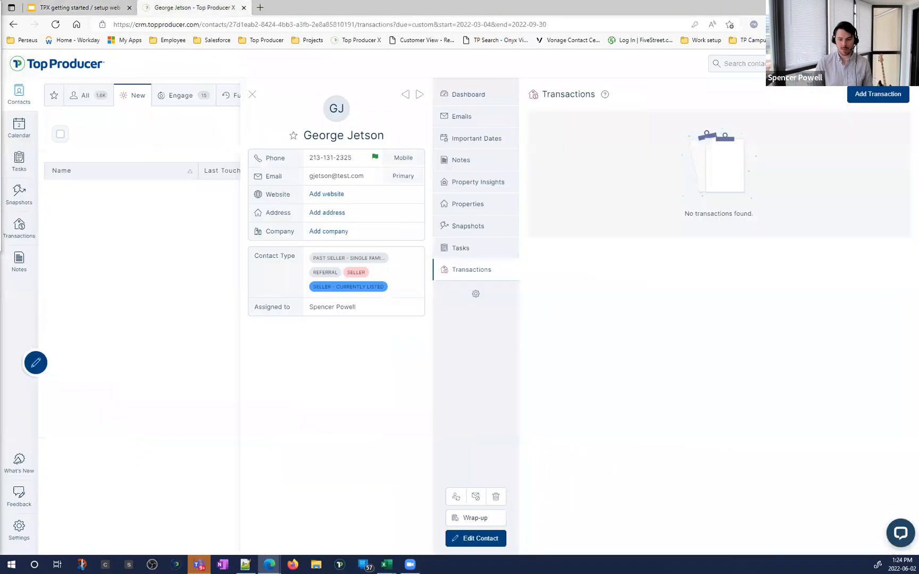
click(32, 540)
Step: Open Settings in full-screen browser view to show the agent's My Information profile
key(ctrl)
key(ctrl)
key(ctrl)
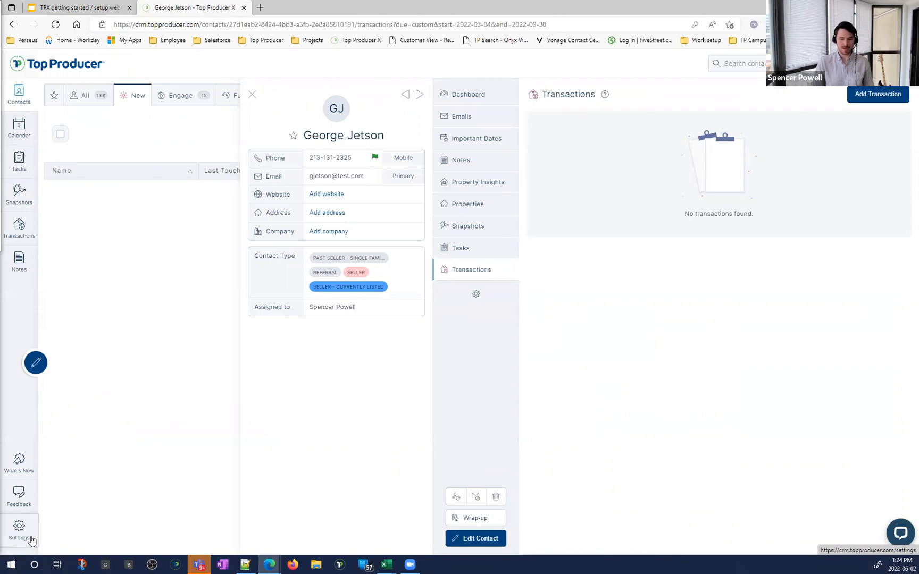
click(31, 540)
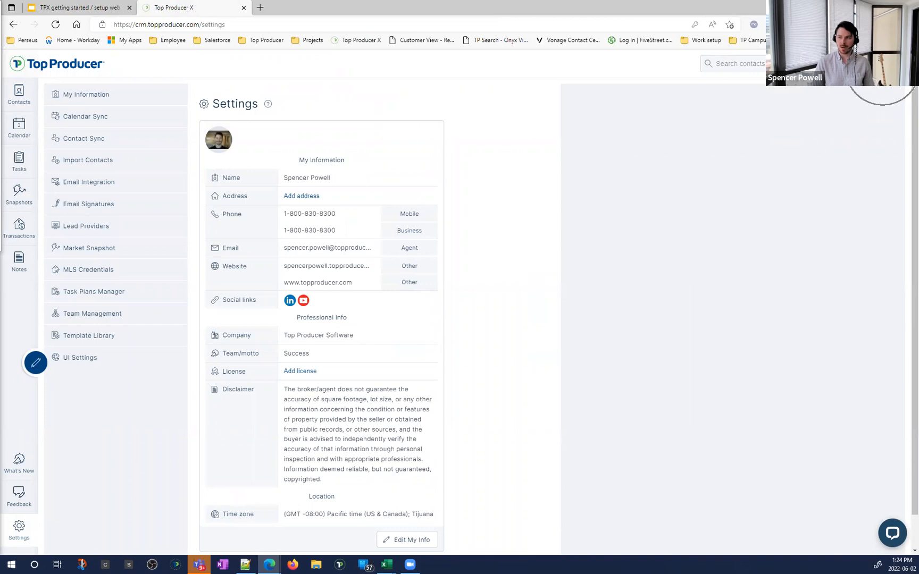
key(F11)
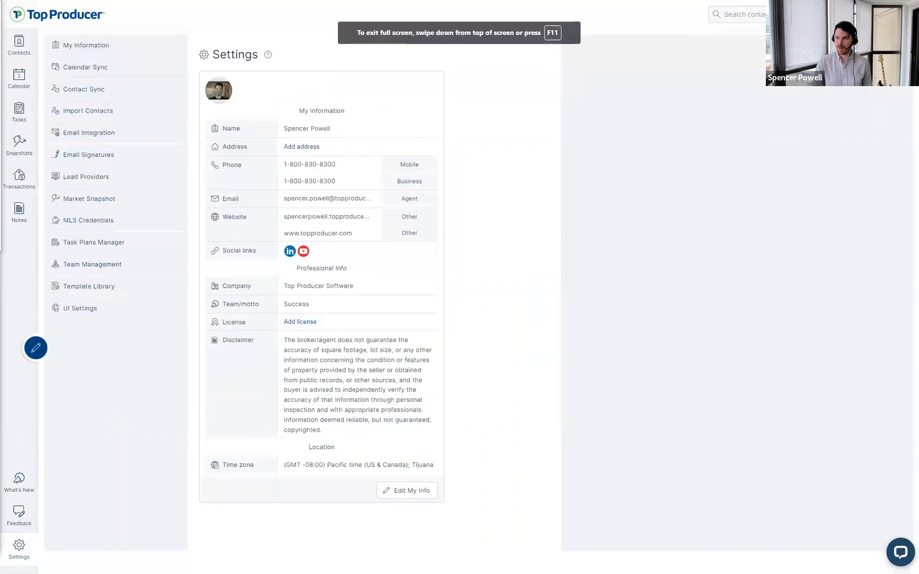
click(901, 14)
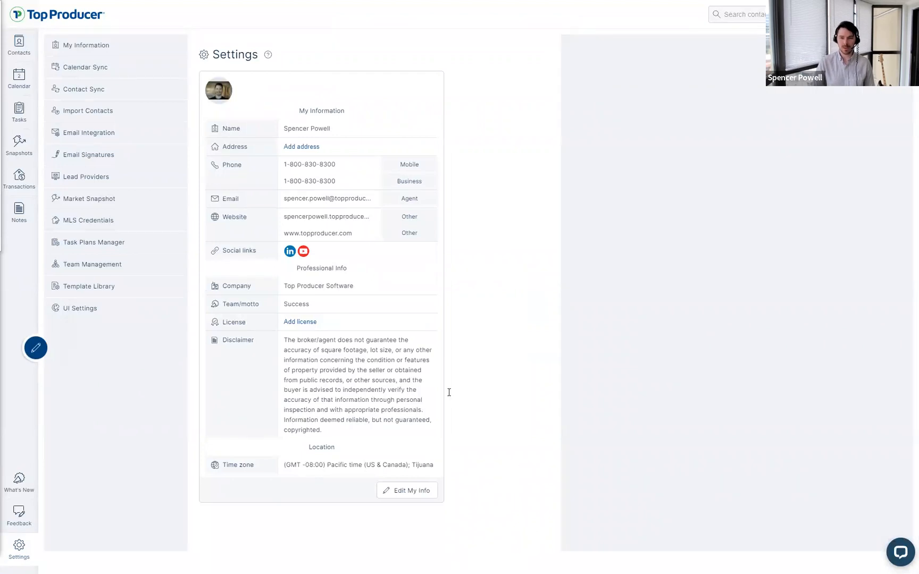
drag(305, 111, 351, 112)
click(462, 125)
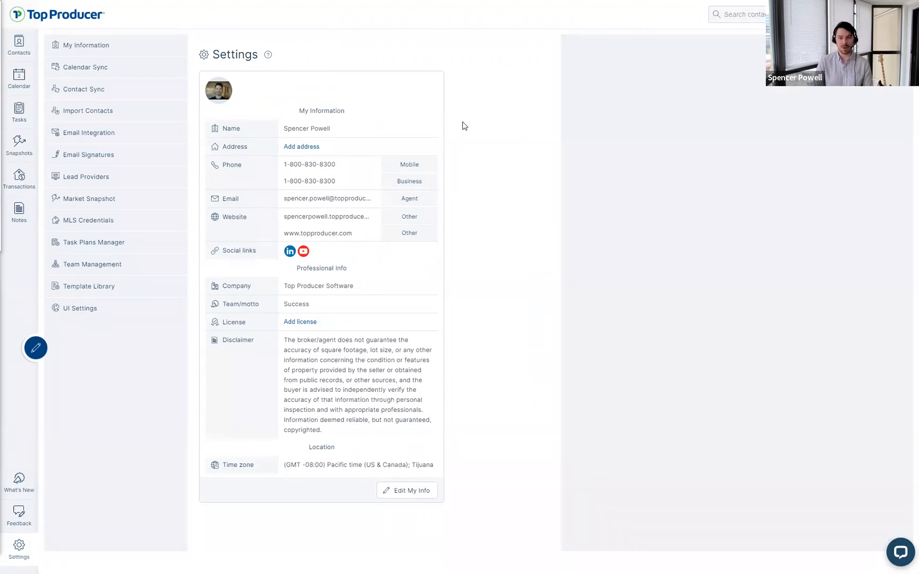
click(395, 492)
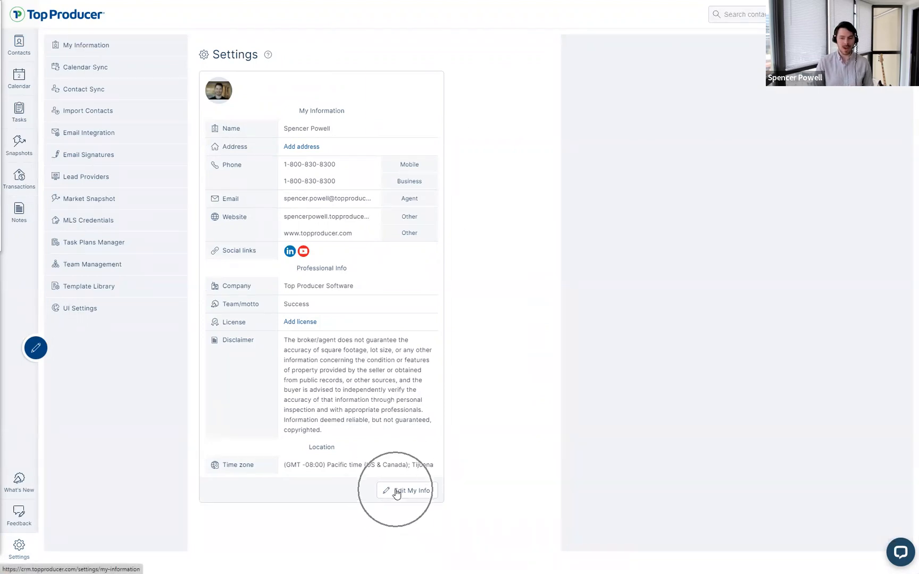
click(396, 500)
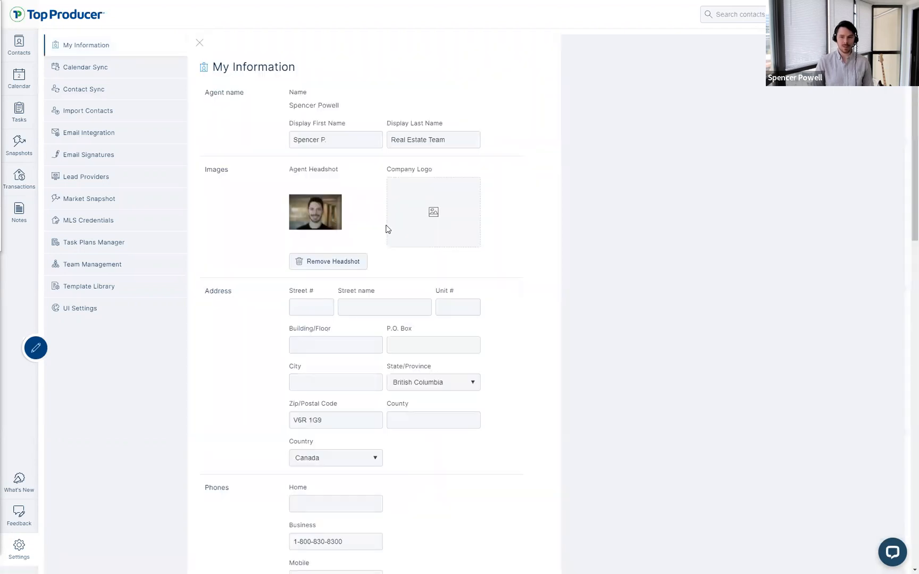
scroll(439, 219, down, 1)
scroll(314, 191, down, 8)
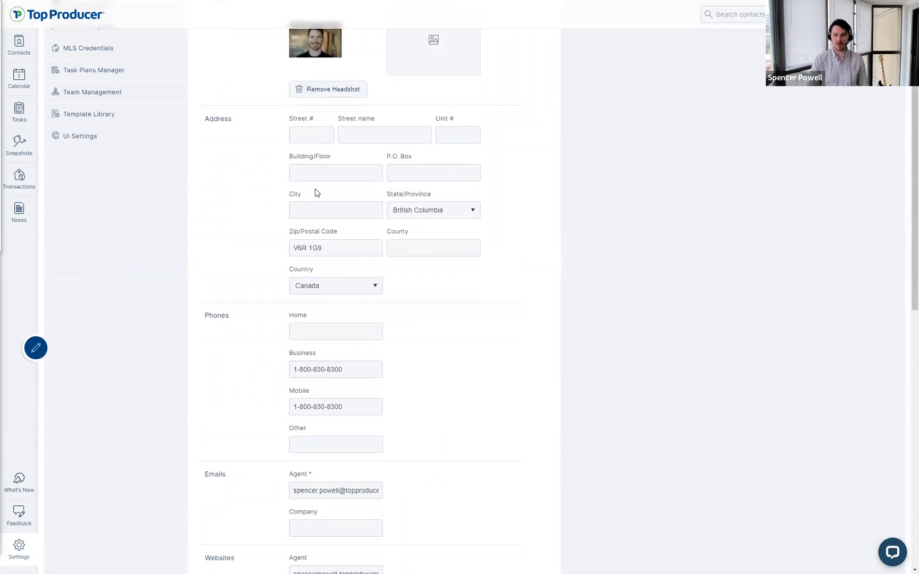
scroll(432, 234, down, 7)
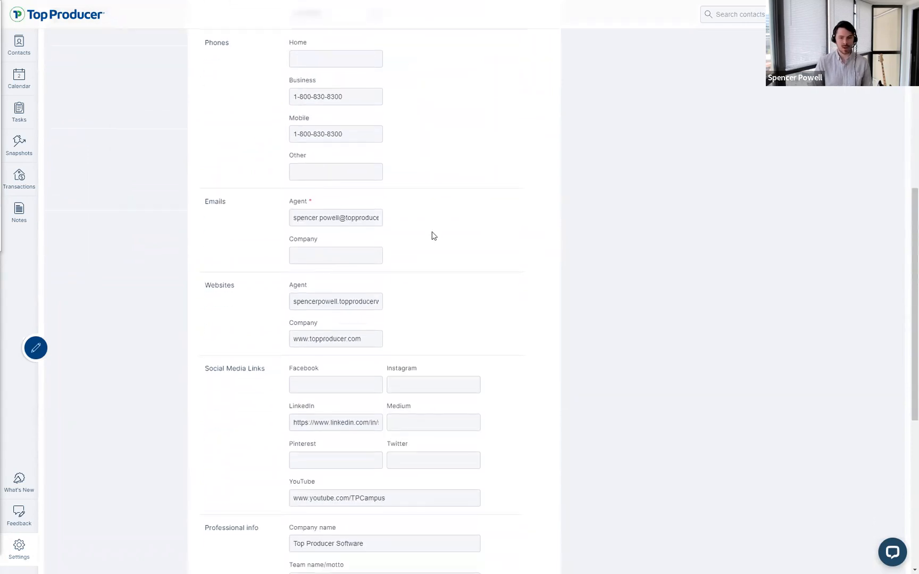
click(479, 541)
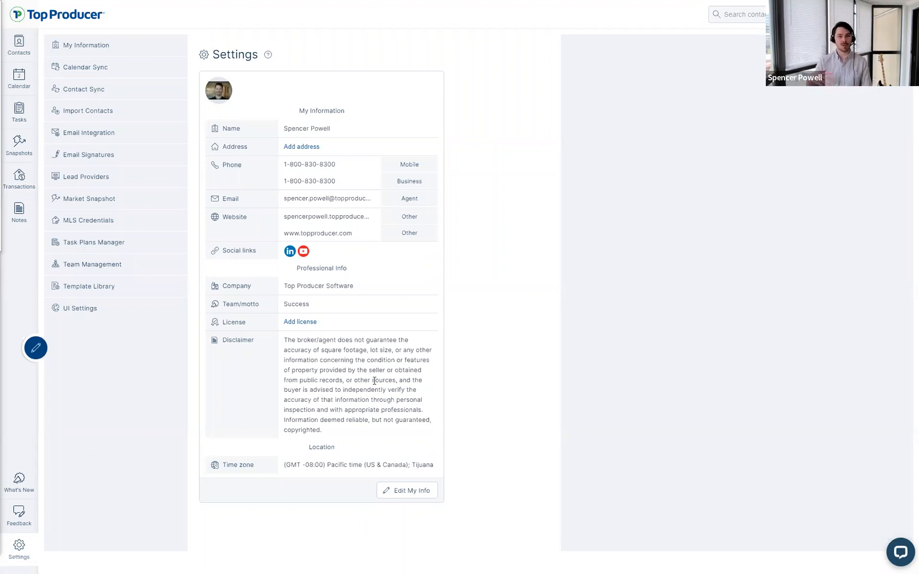
click(144, 53)
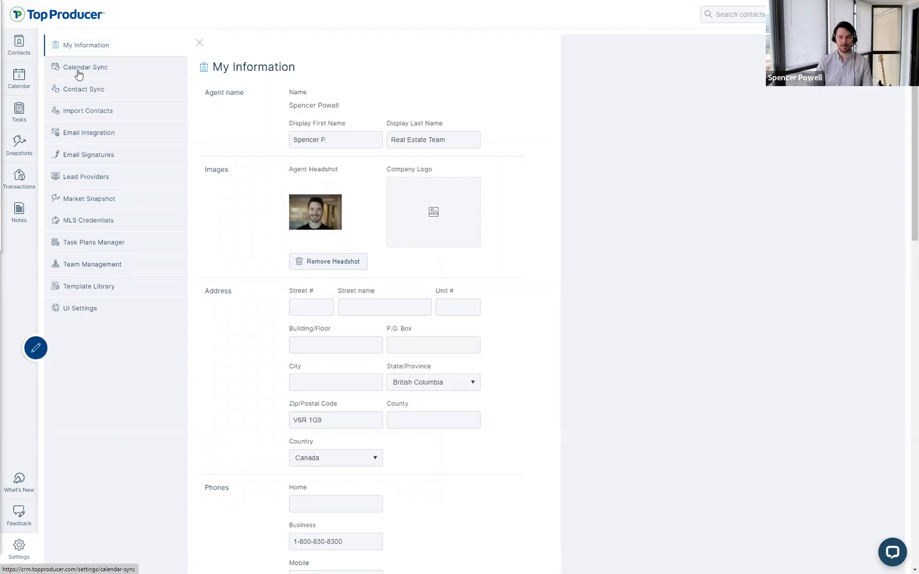
click(78, 74)
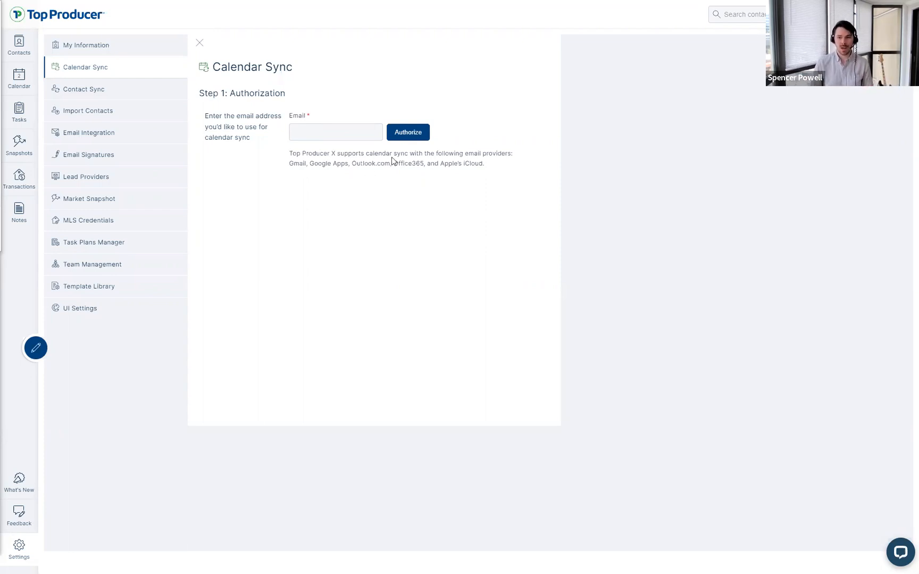
Step: Review Calendar Sync's supported providers: Gmail, Google Apps, Outlook.com, Office365 and iCloud
drag(491, 166, 302, 180)
click(303, 182)
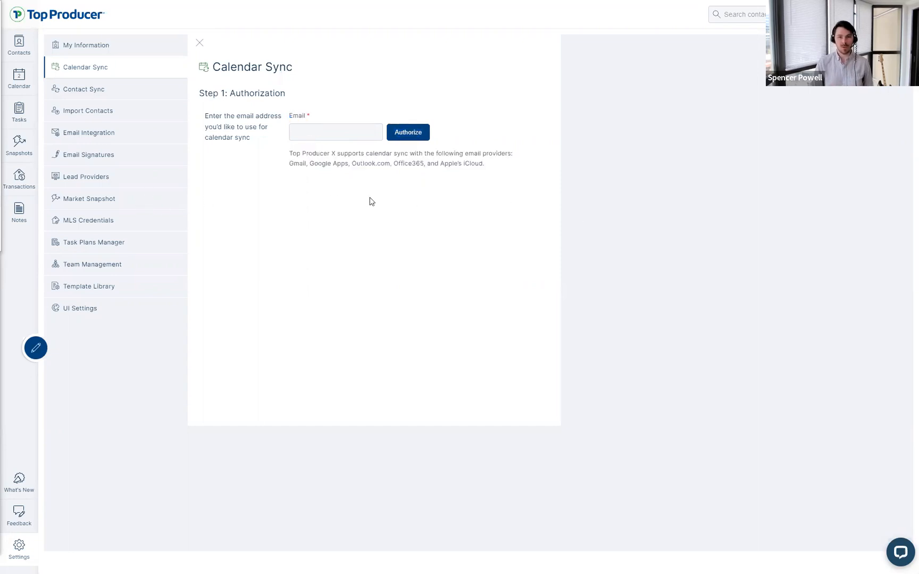
Step: Show the 71 overdue tasks in the task list, then return to Settings
click(14, 114)
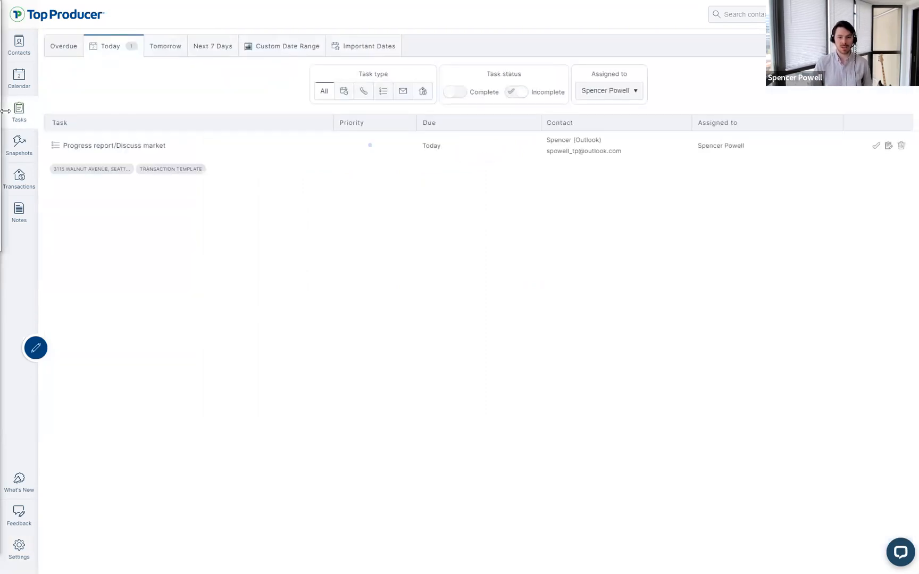
click(63, 46)
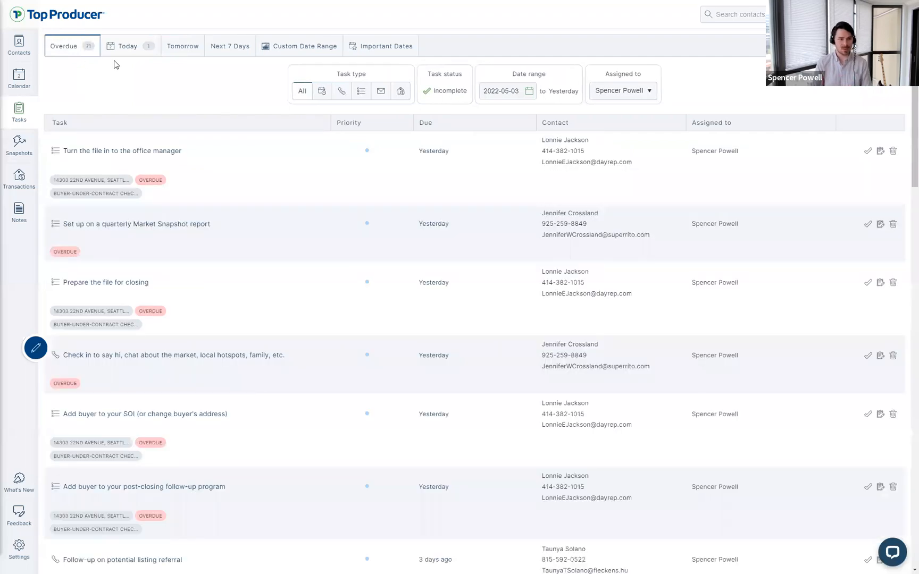
click(93, 157)
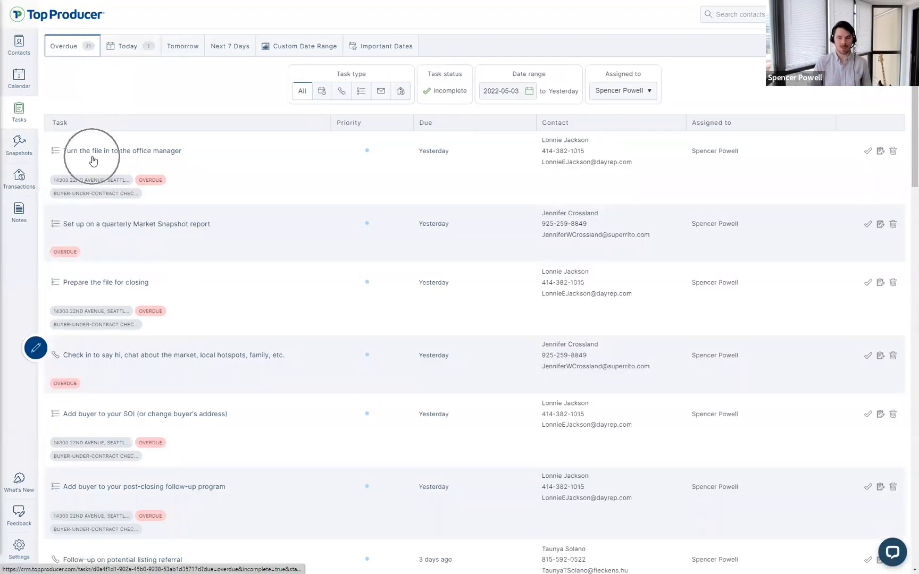
scroll(104, 294, down, 2)
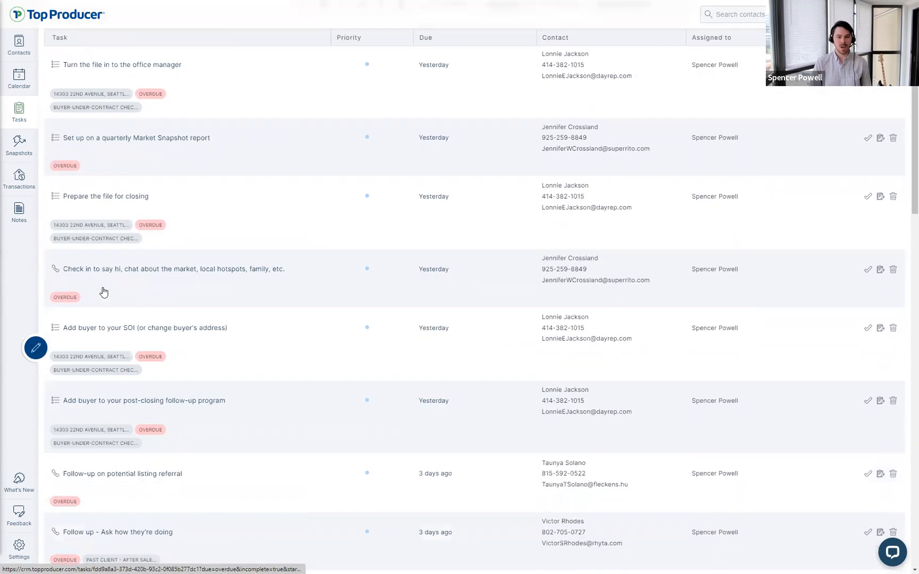
scroll(104, 292, up, 2)
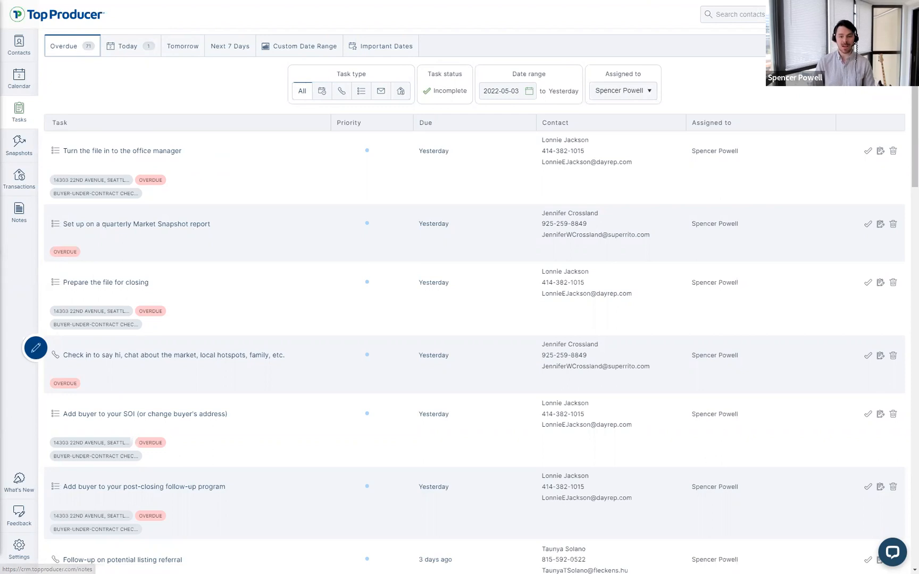
click(32, 543)
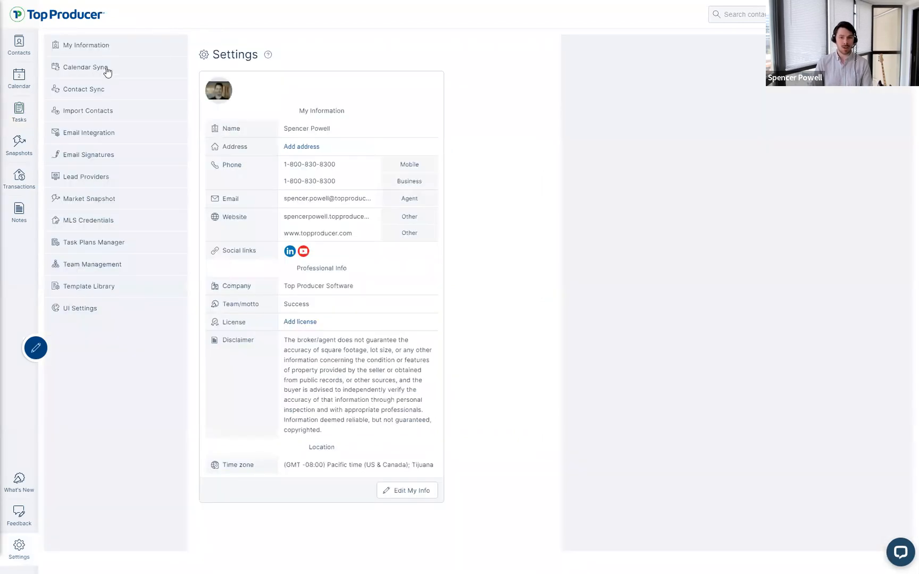
Step: Enter the agent's Gmail address in Calendar Sync and authorize it
click(107, 69)
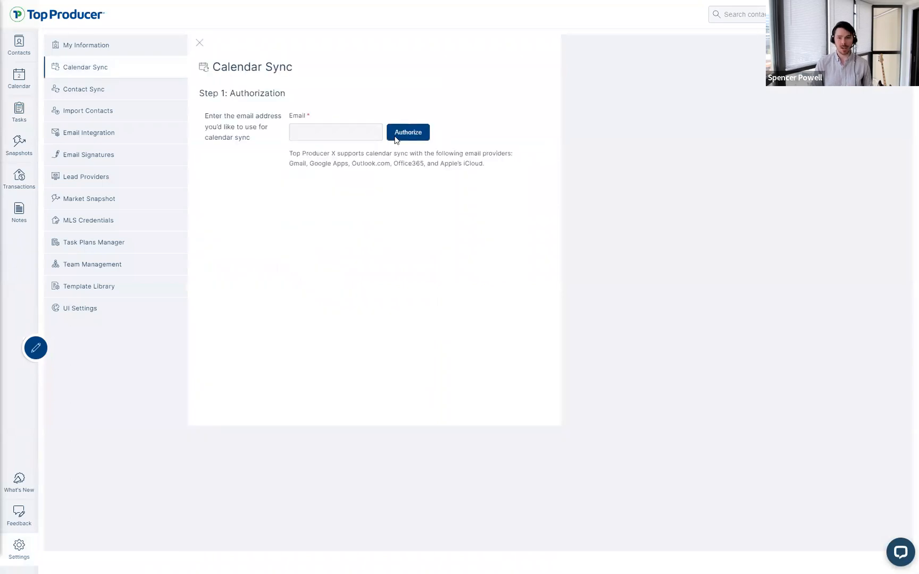
click(342, 135)
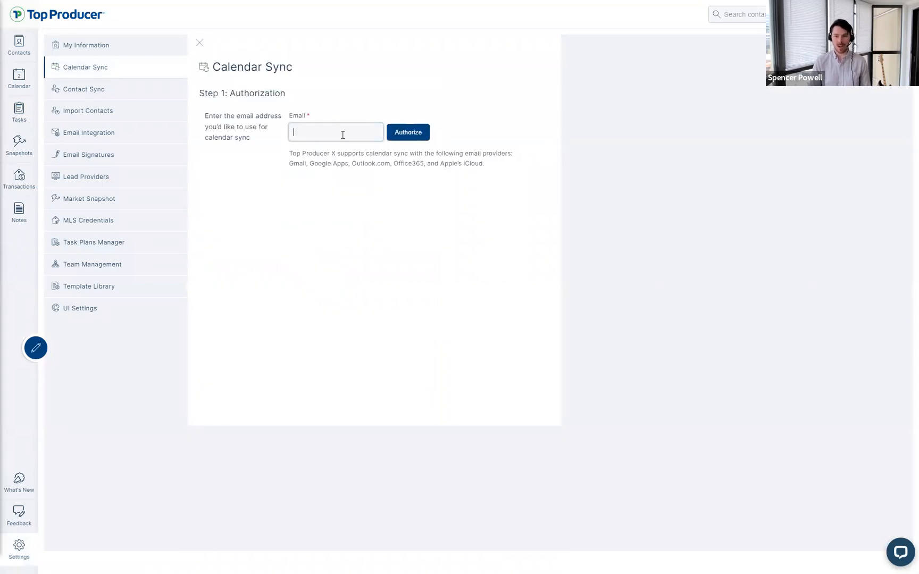
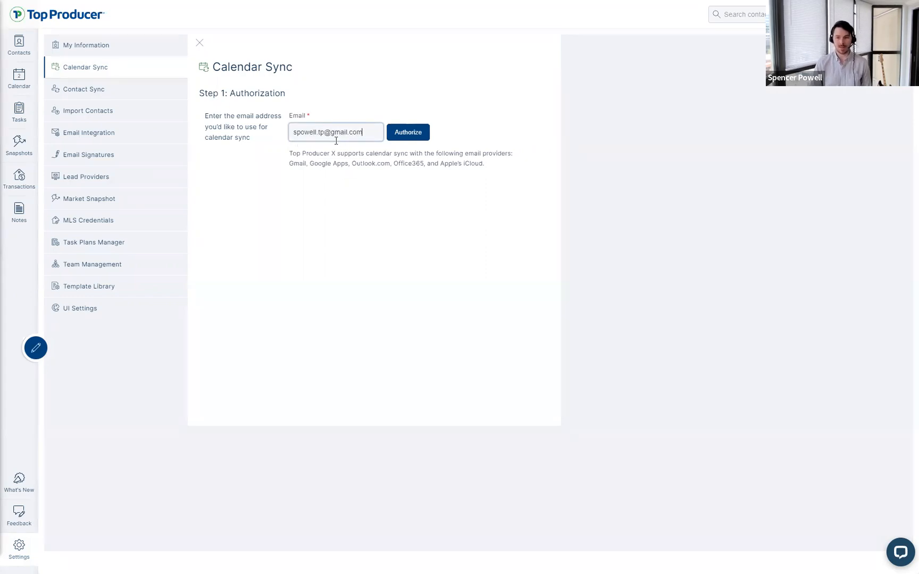
click(414, 138)
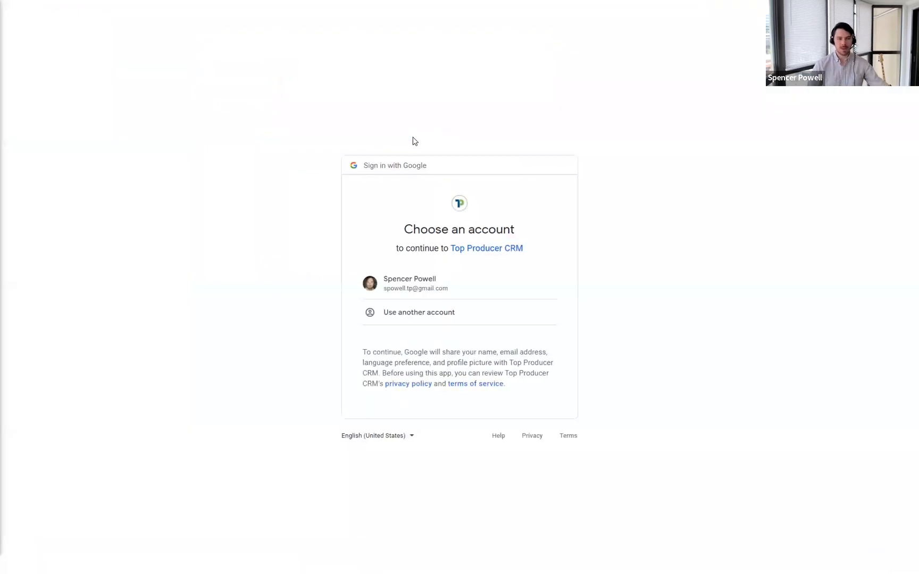
Step: Choose the agent's Google account and allow Top Producer CRM to manage Google calendars
click(435, 288)
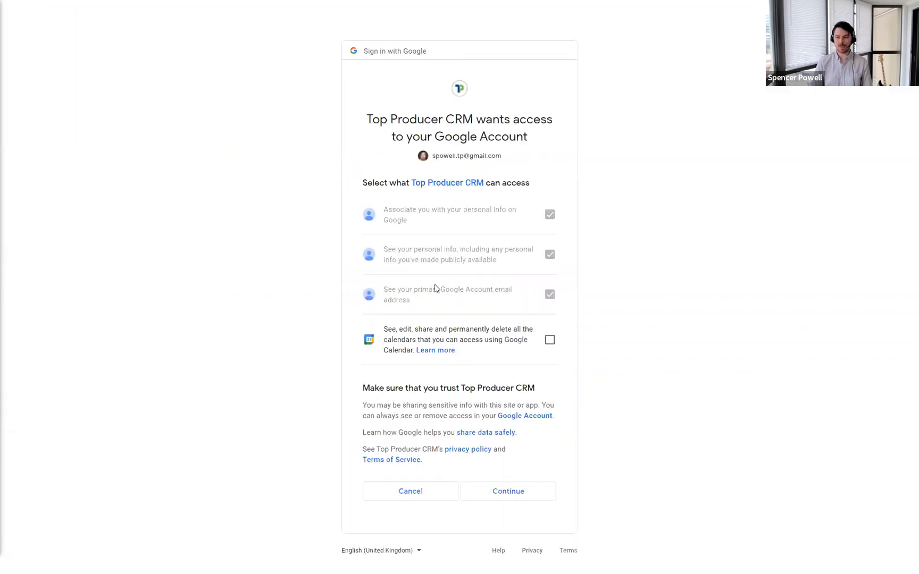
click(551, 347)
click(551, 347)
click(551, 347)
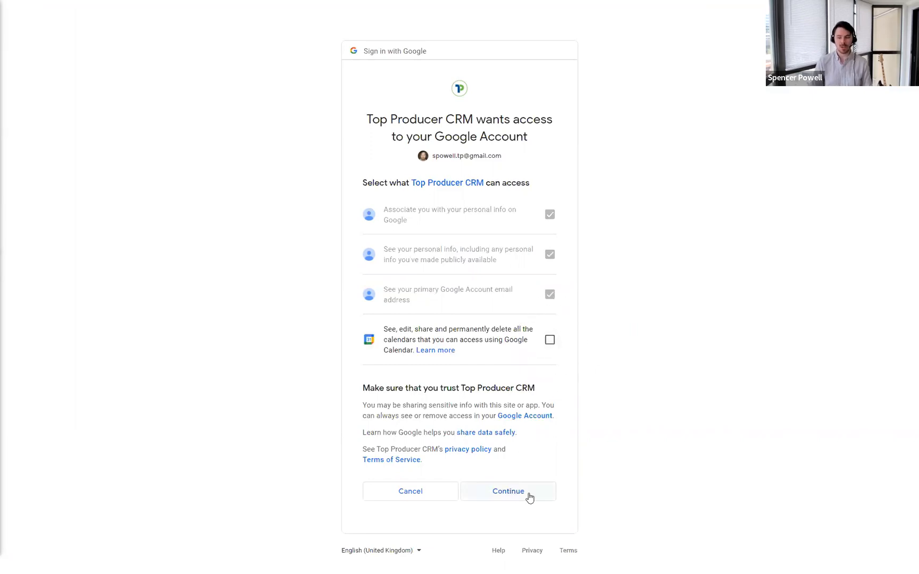
click(550, 341)
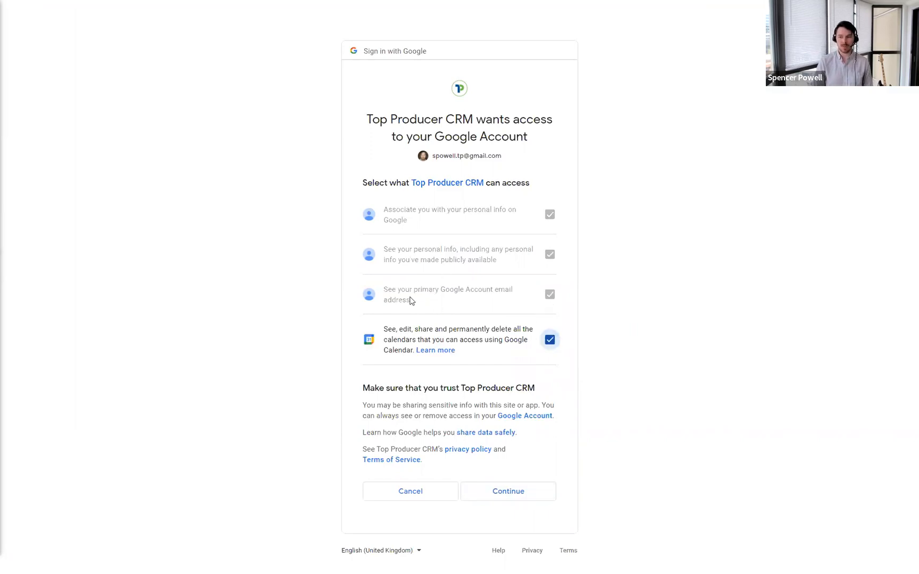
click(512, 494)
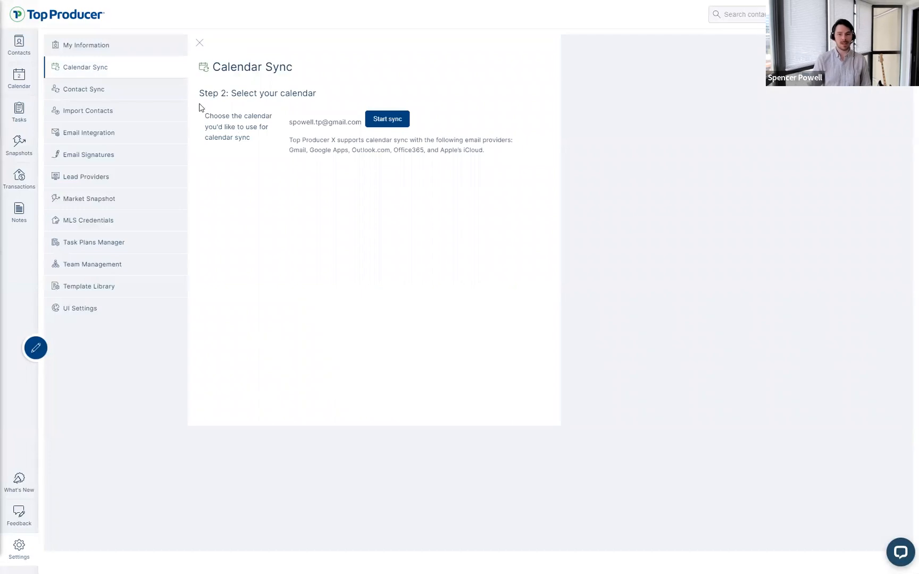
drag(201, 93, 287, 93)
click(290, 120)
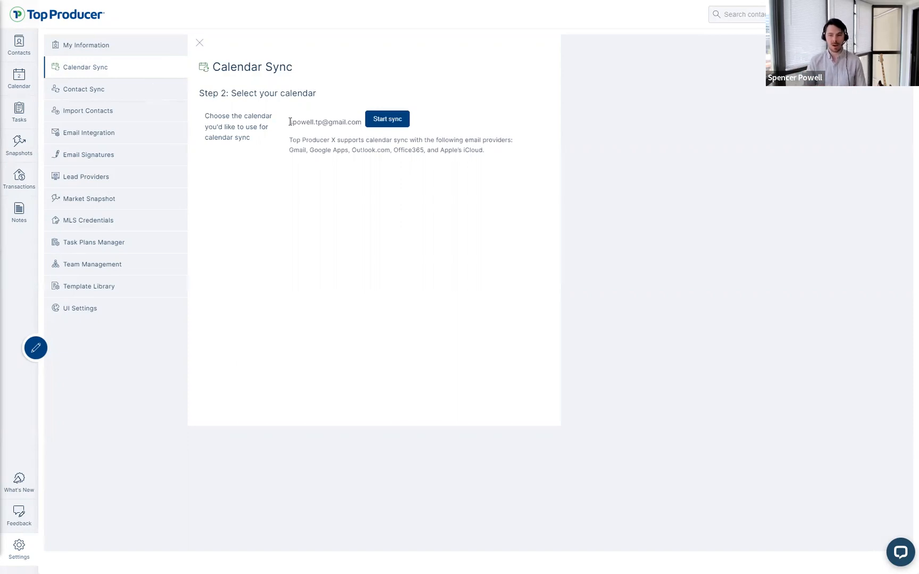
drag(197, 92, 301, 94)
click(353, 153)
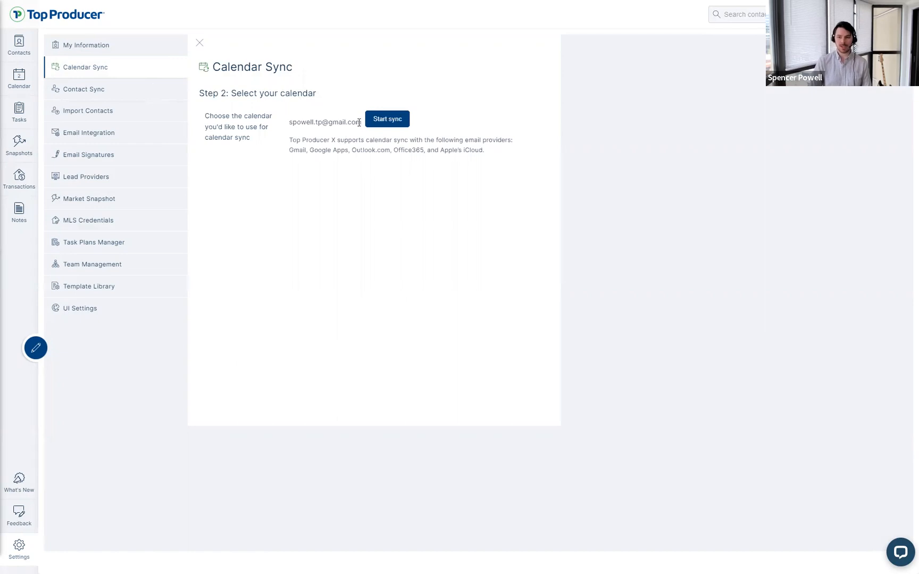
drag(359, 123, 291, 123)
click(293, 124)
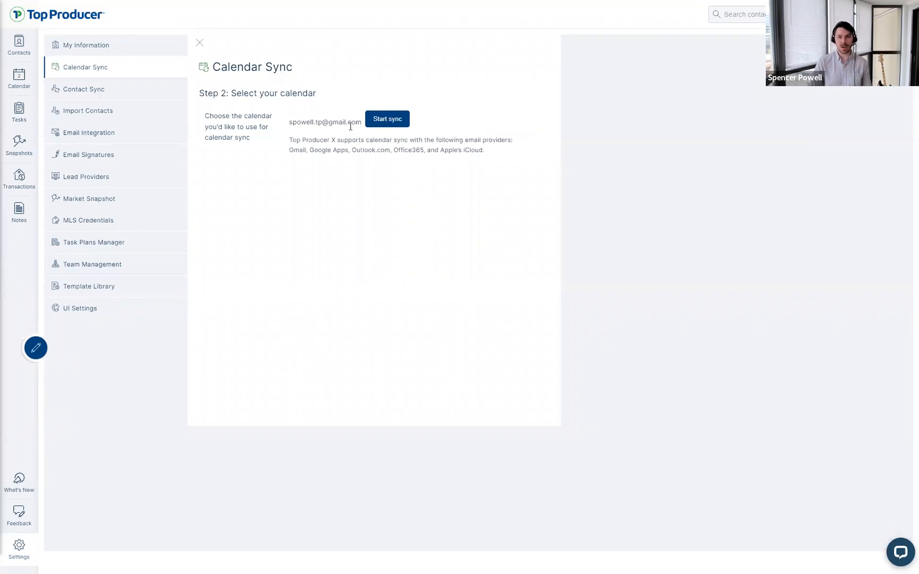
drag(361, 124, 288, 125)
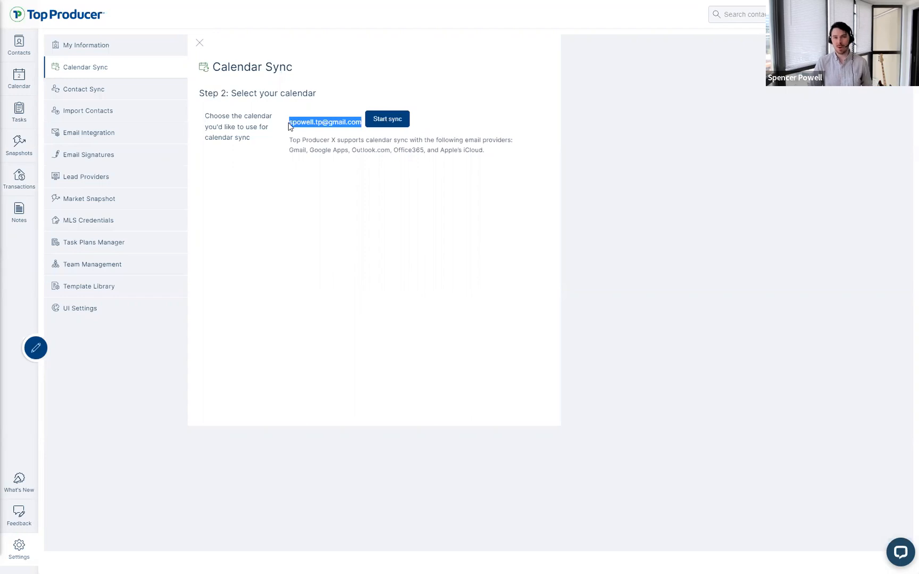
click(291, 142)
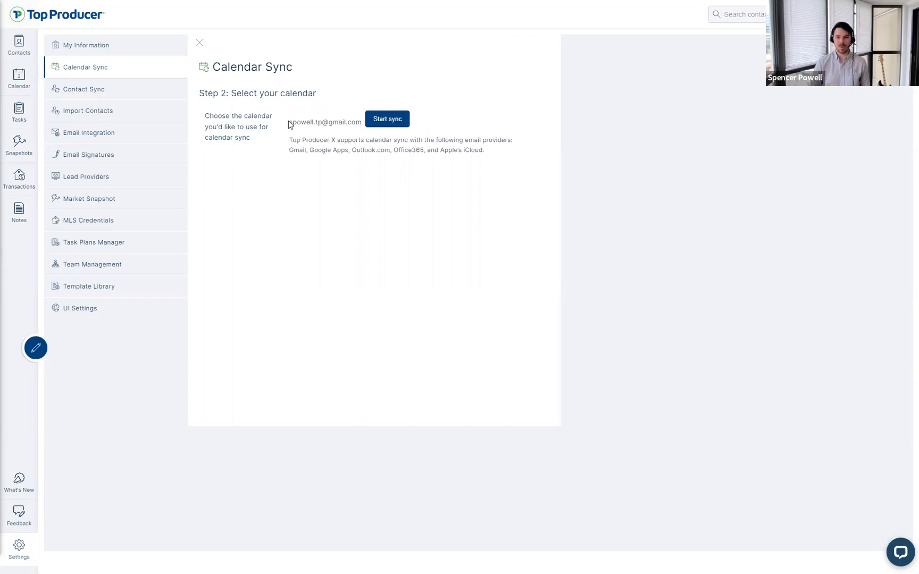
drag(289, 122, 361, 124)
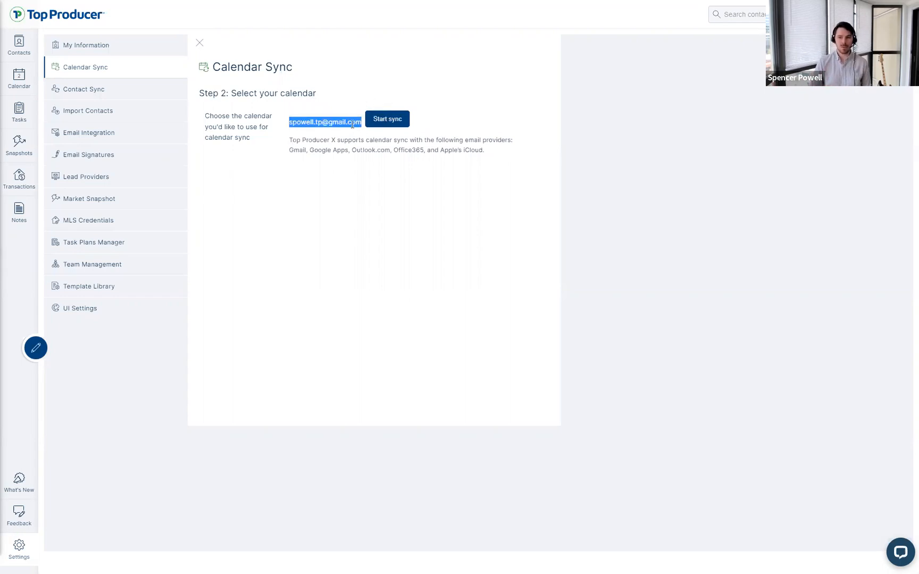
click(352, 124)
click(300, 124)
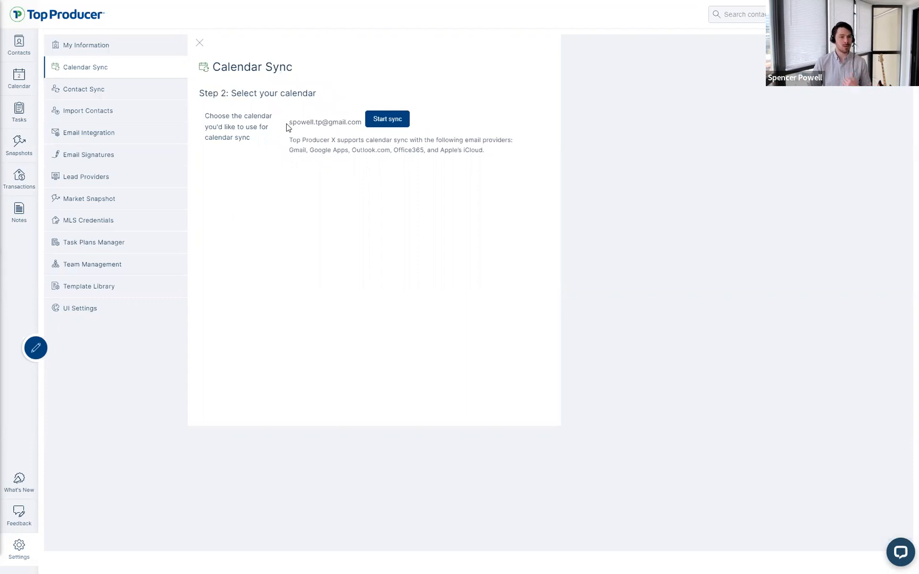
drag(287, 127, 365, 122)
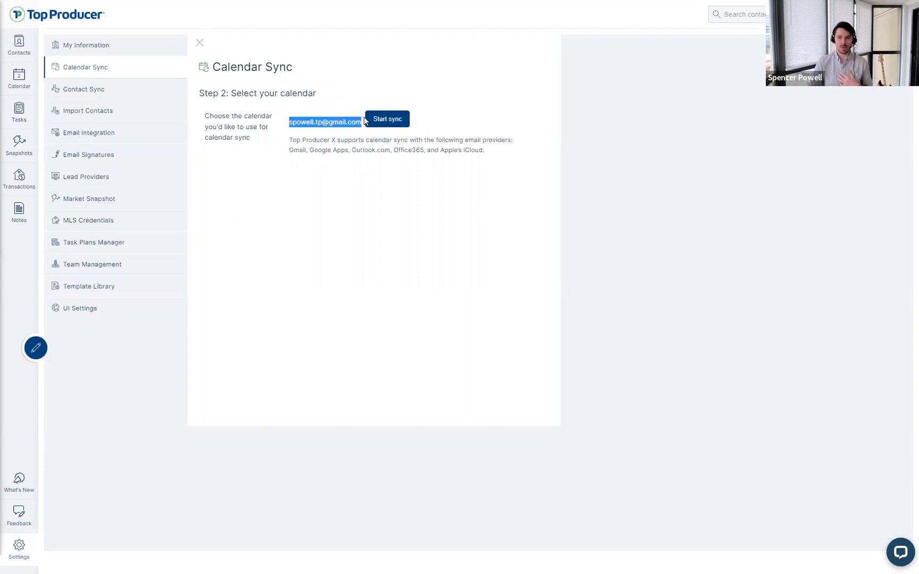
click(342, 130)
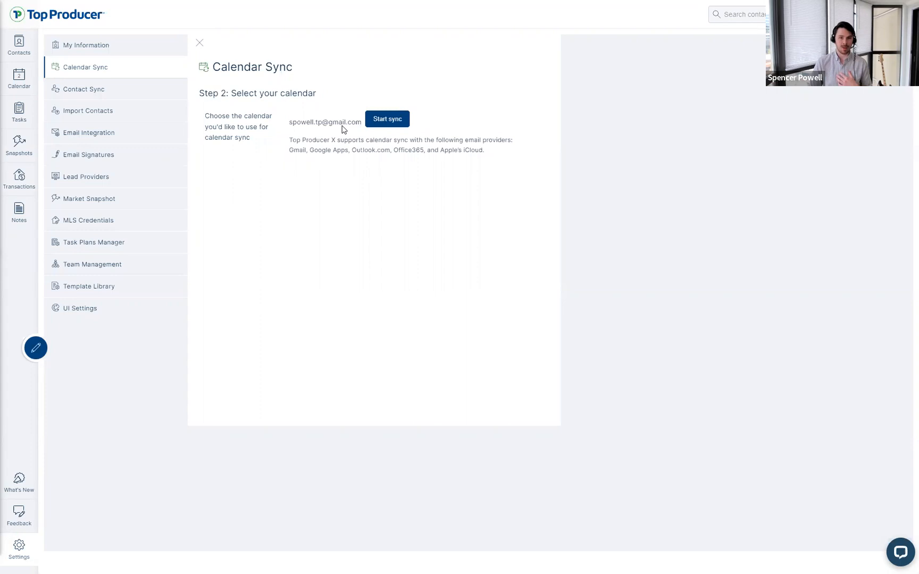
Step: Start the Google calendar sync, note the one-address sync limit, and minimize the support chat
click(381, 121)
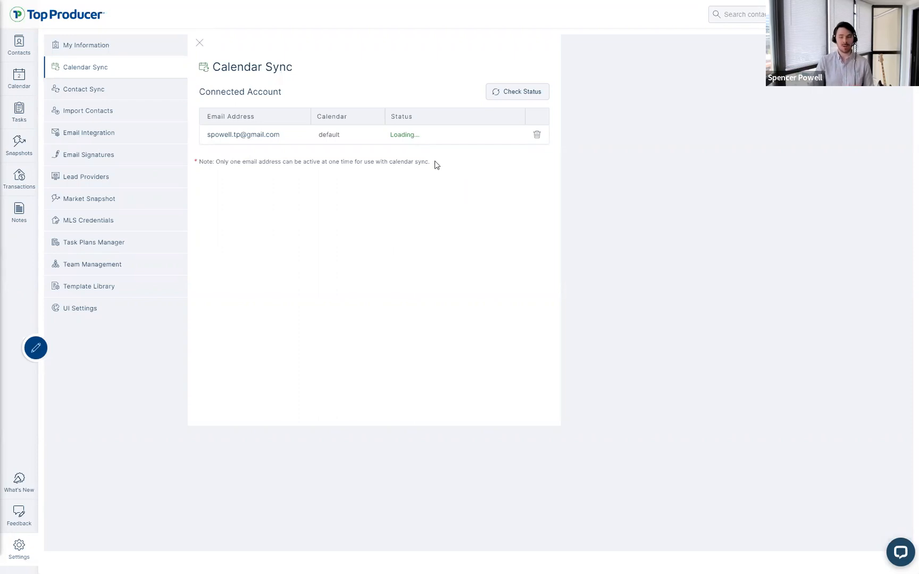
drag(431, 162, 201, 172)
click(225, 191)
click(901, 555)
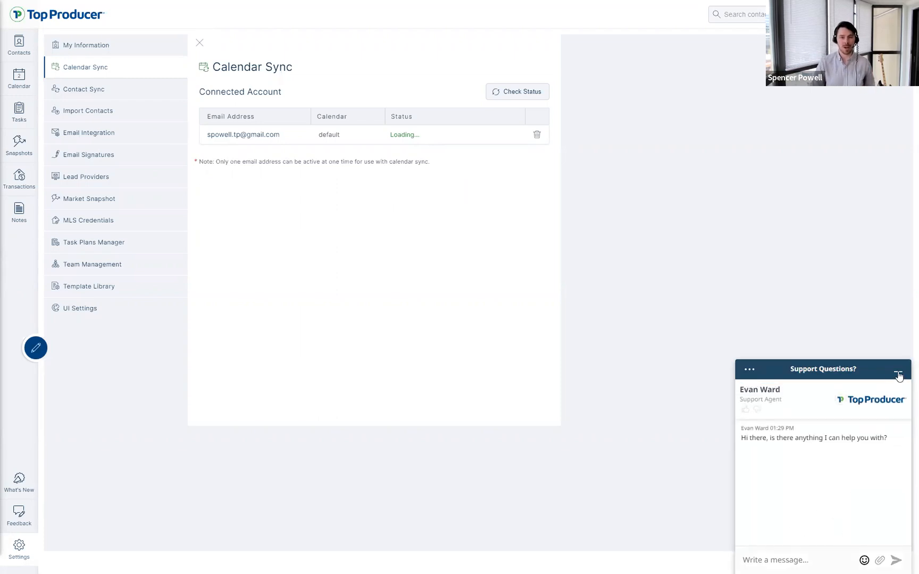
click(899, 374)
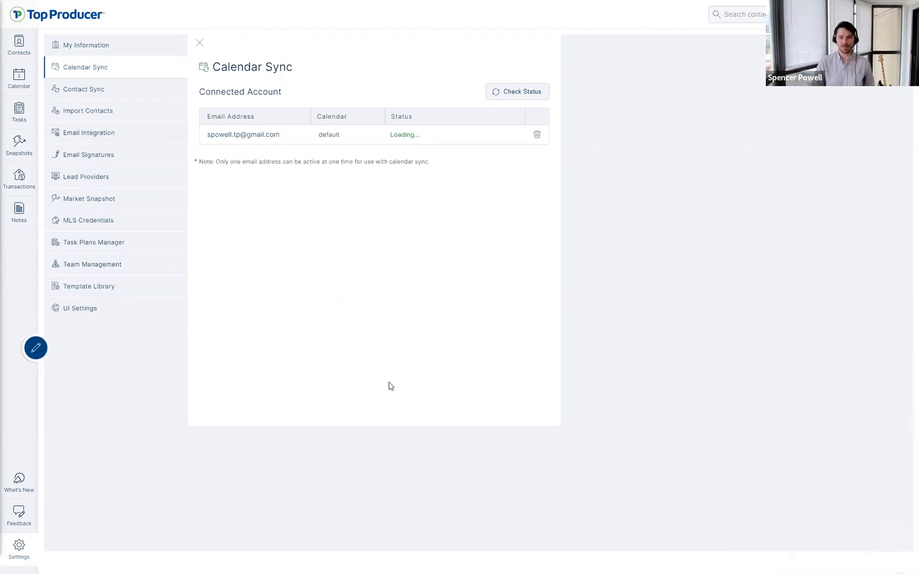
Step: On the Email Integration page, enter the agent's Gmail address and authorize it
click(89, 92)
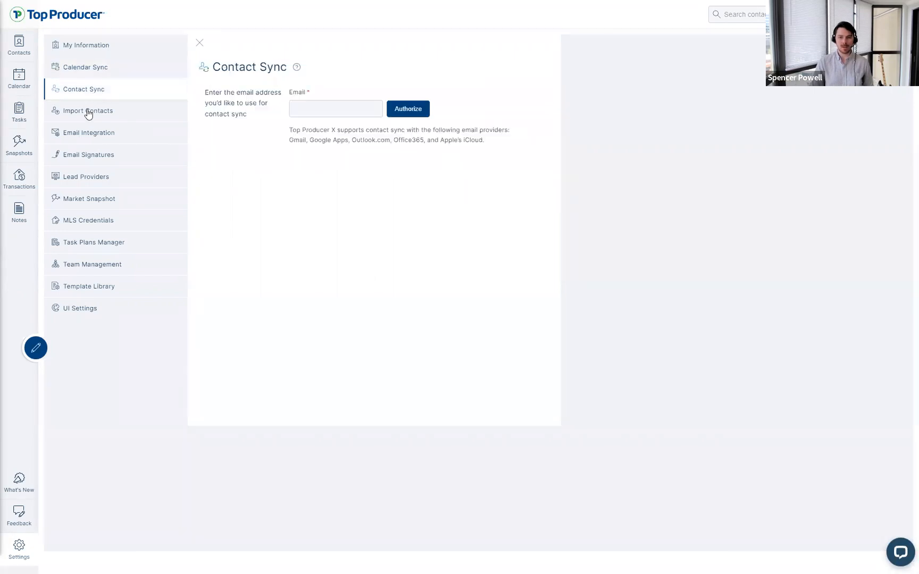
click(87, 139)
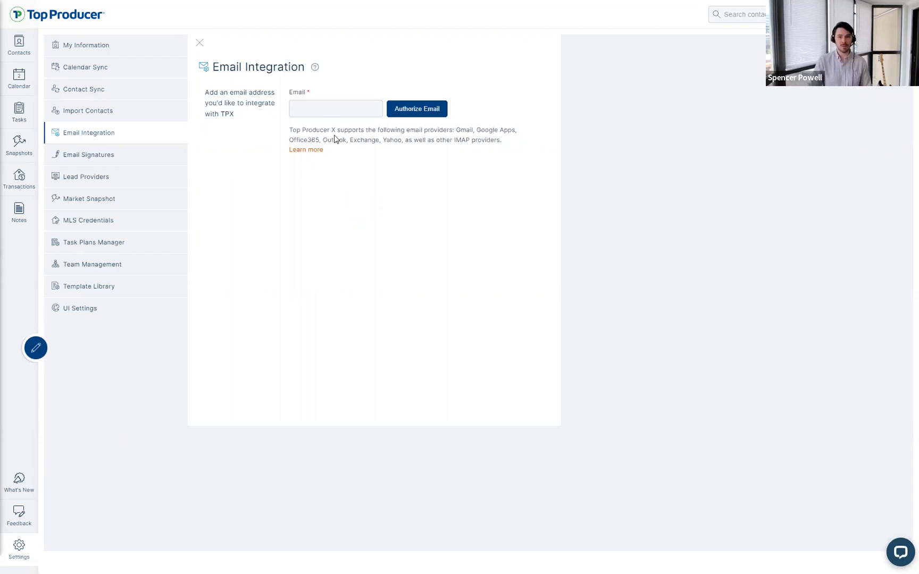
click(340, 104)
click(339, 104)
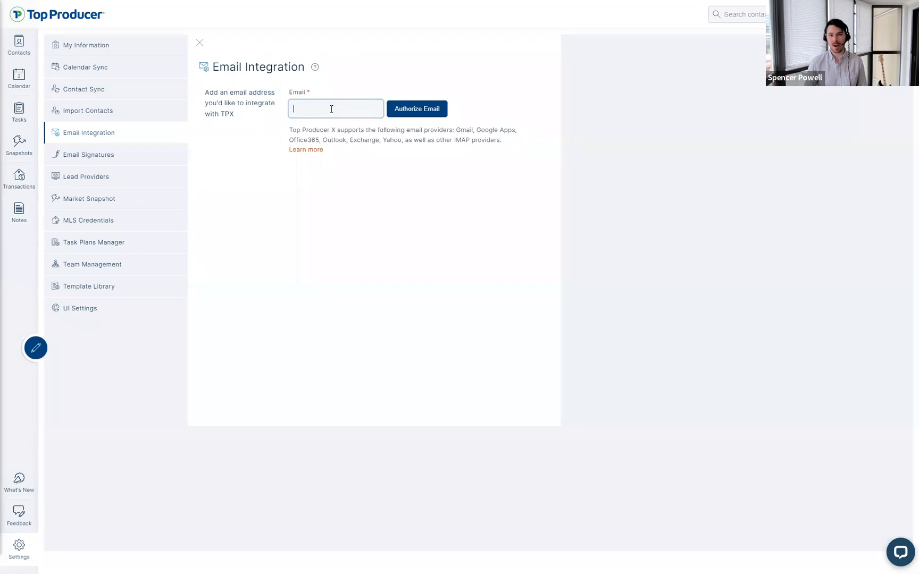
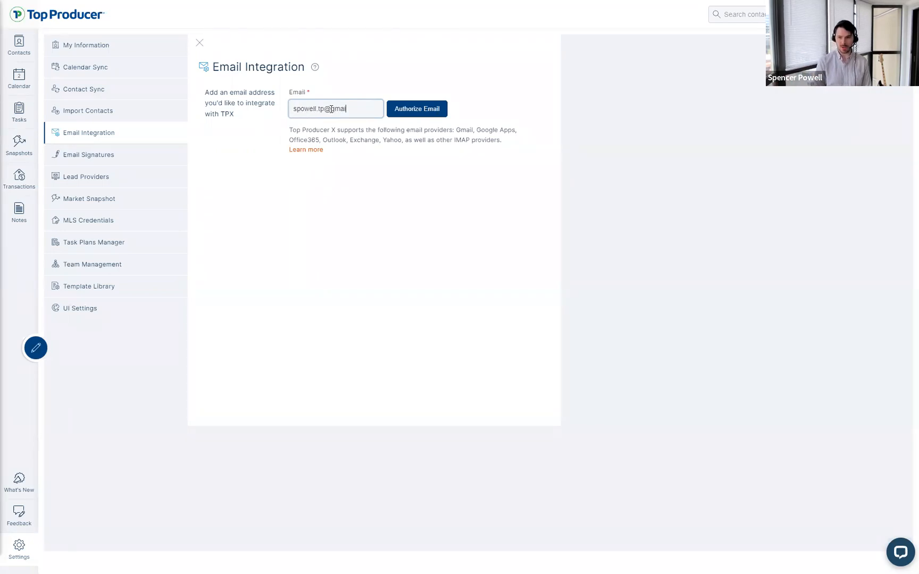
click(408, 112)
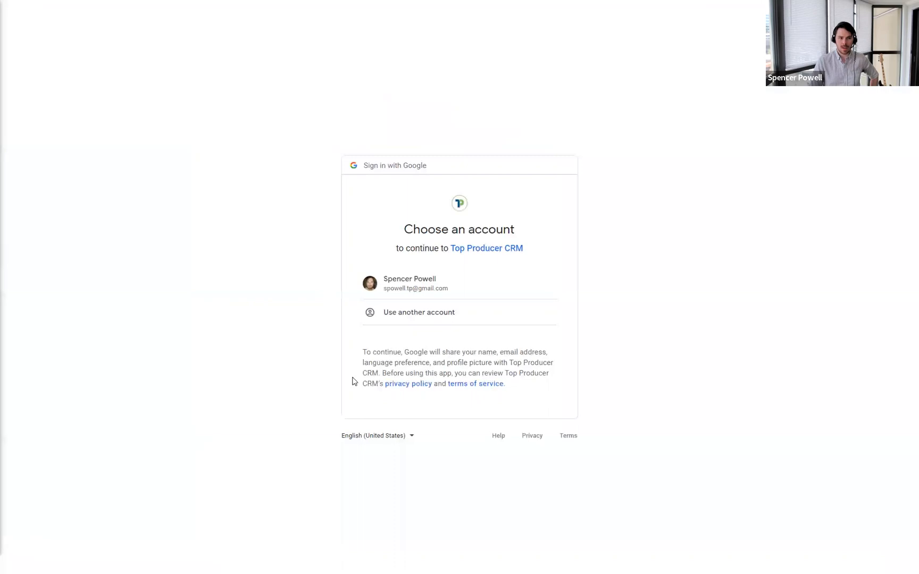
Step: Choose the Google account and grant Top Producer CRM both Gmail read and send permissions
click(412, 287)
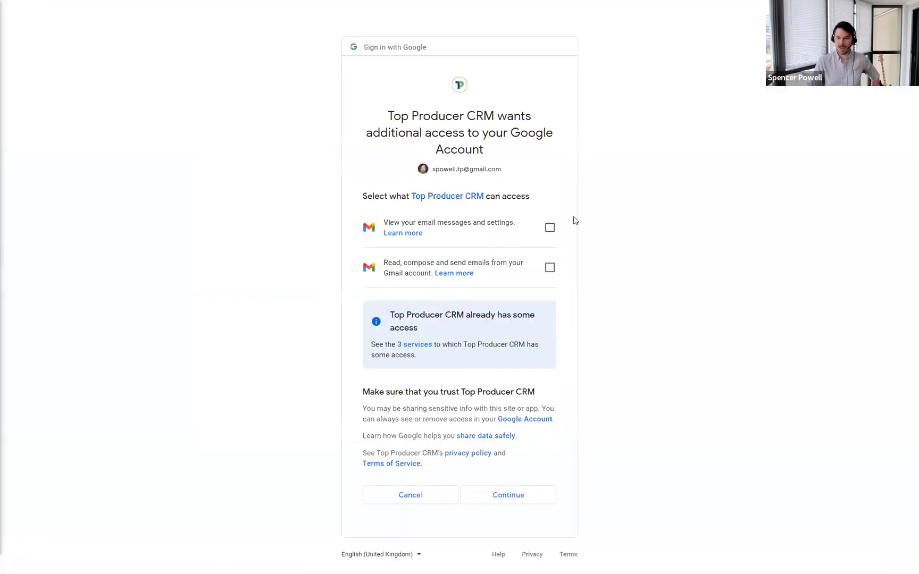
click(551, 229)
click(550, 268)
click(527, 495)
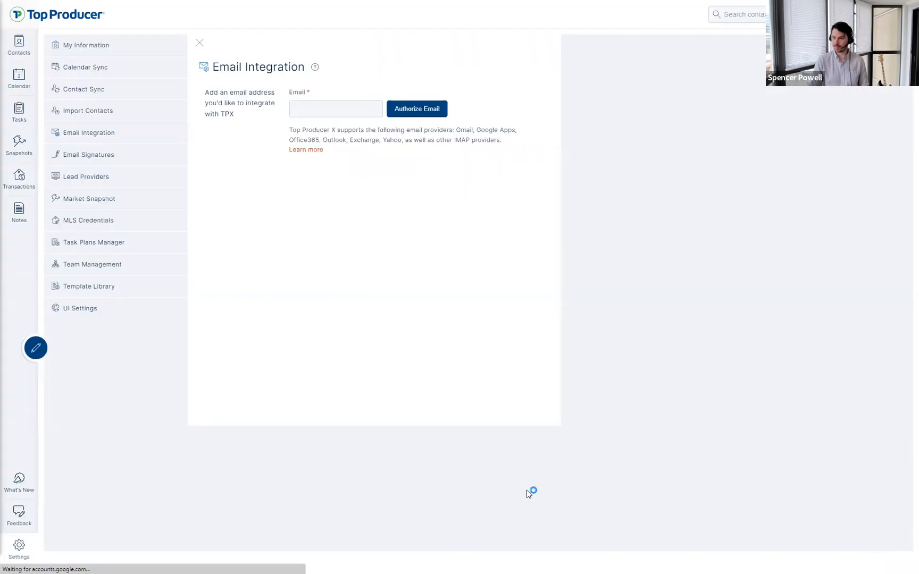
Step: Confirm the connected Gmail account shows Running under Connected Email Accounts
key(ctrl)
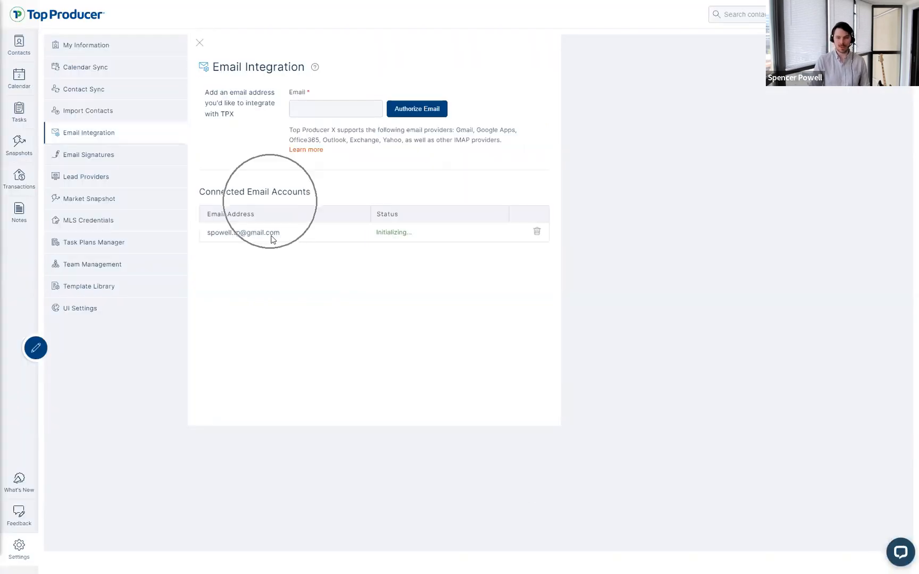
key(ctrl)
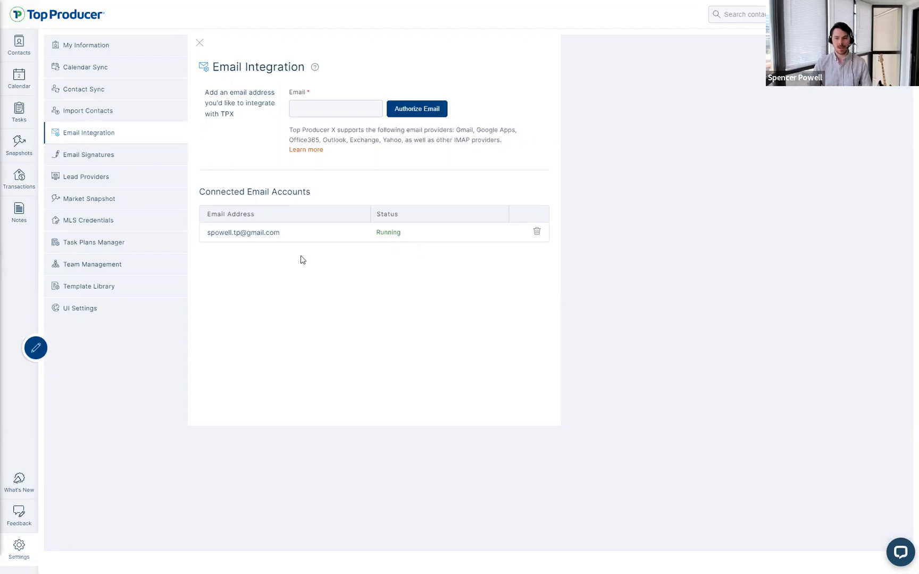
drag(206, 238, 290, 239)
click(290, 239)
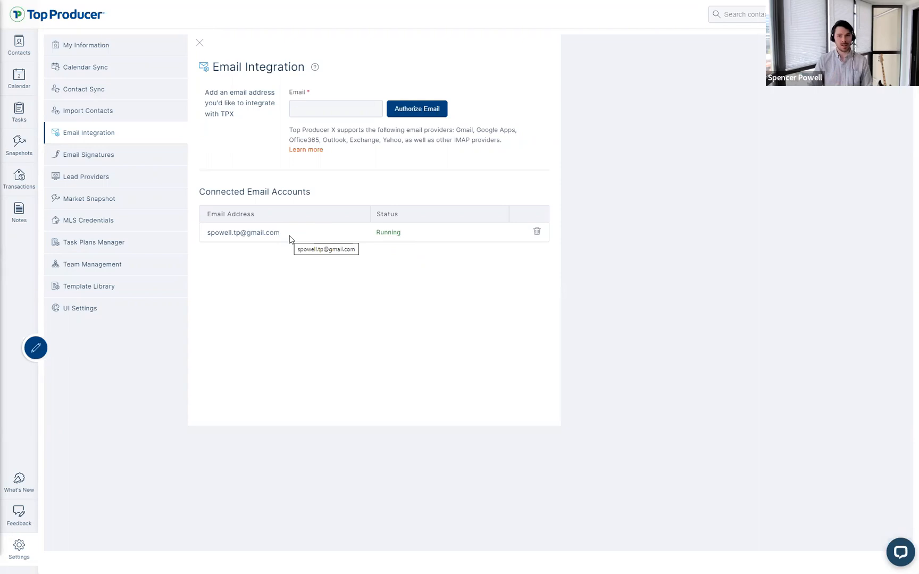
drag(420, 233, 224, 260)
click(224, 261)
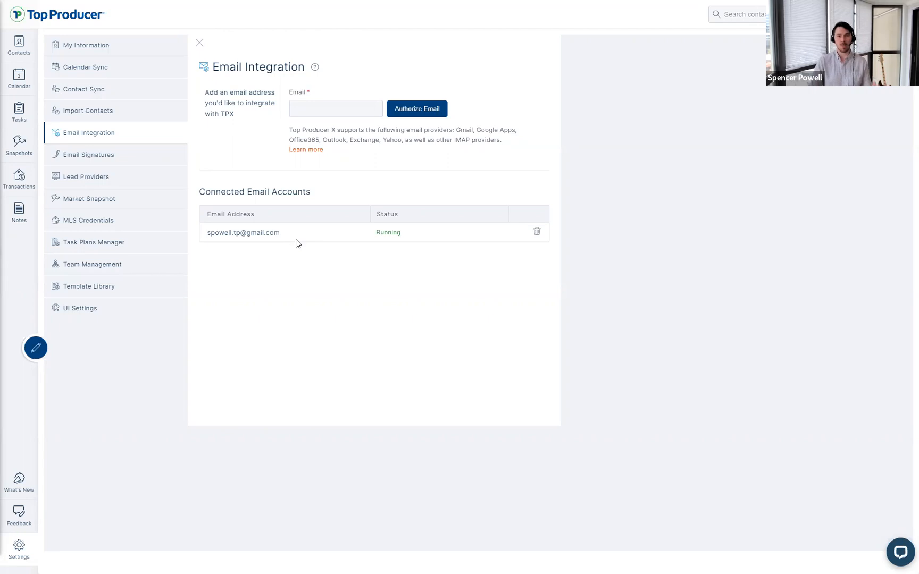
drag(413, 238, 238, 244)
click(238, 244)
Step: Review the supported email providers note, including Exchange and IMAP providers
drag(288, 132, 376, 135)
click(391, 161)
drag(503, 147, 287, 138)
click(286, 138)
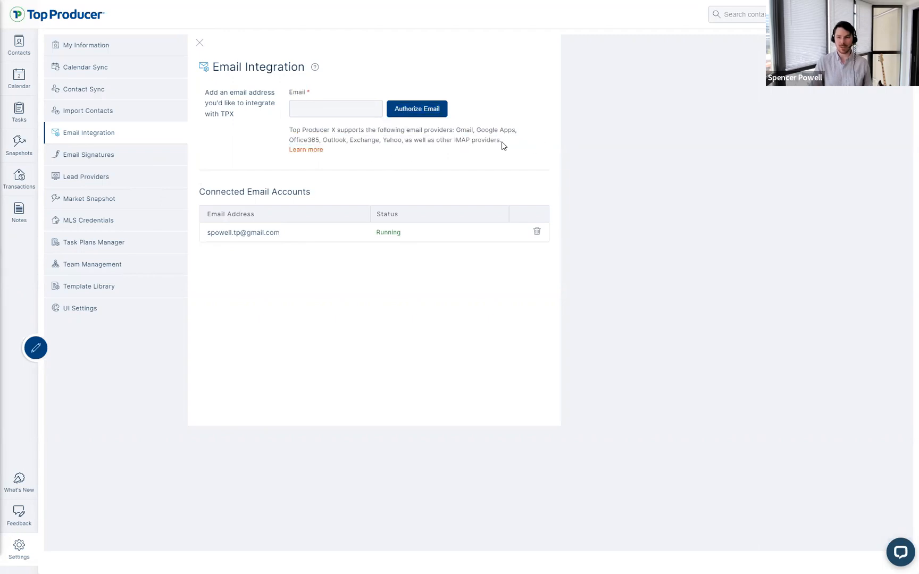
drag(502, 141, 454, 141)
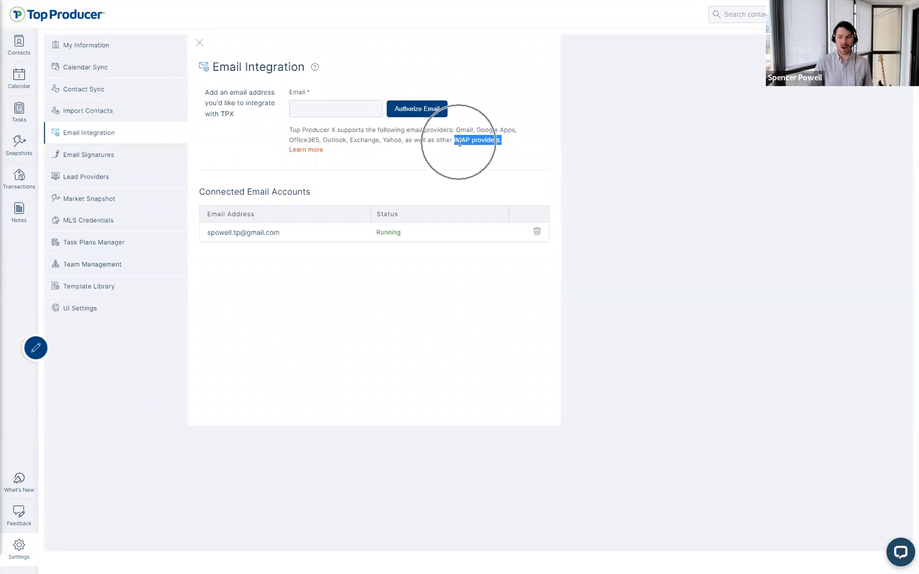
click(460, 143)
drag(382, 140, 348, 141)
click(367, 159)
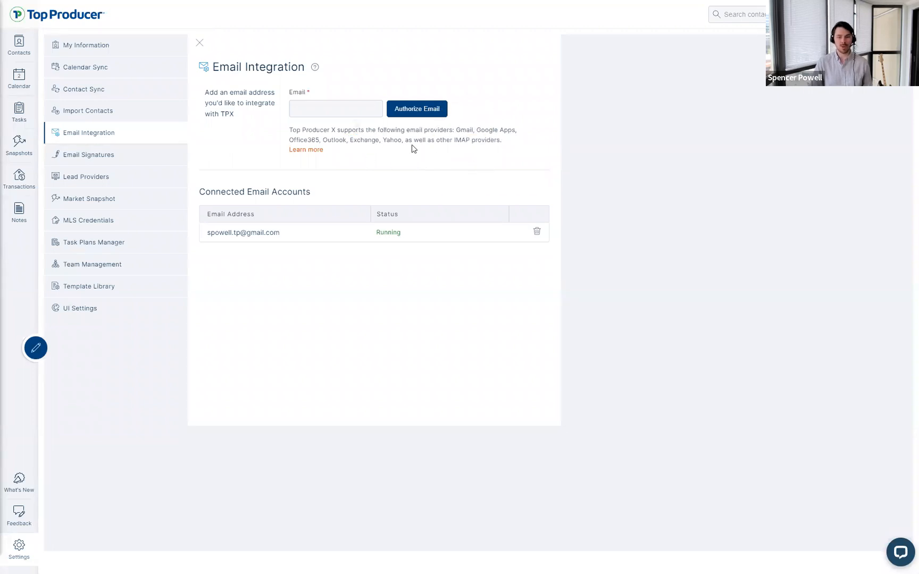
drag(502, 142, 453, 142)
click(471, 133)
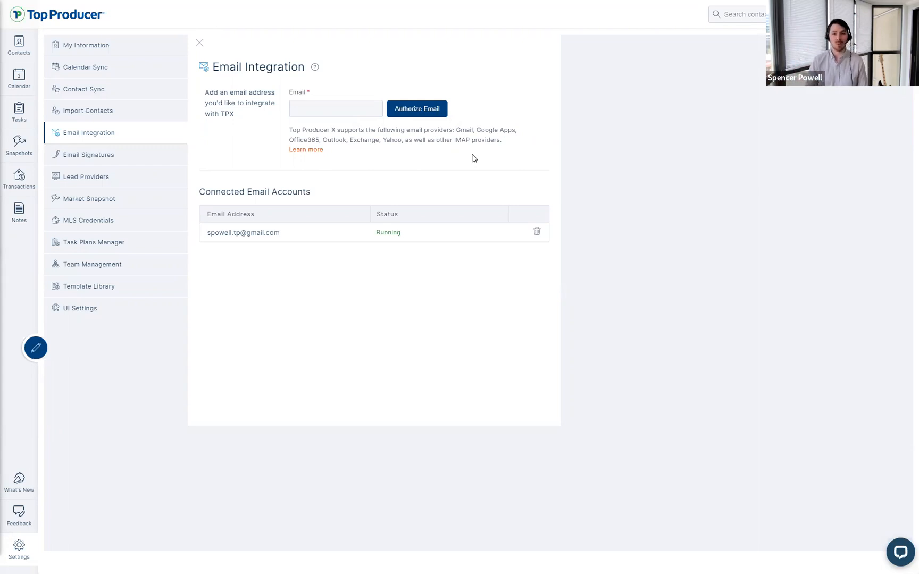
click(132, 158)
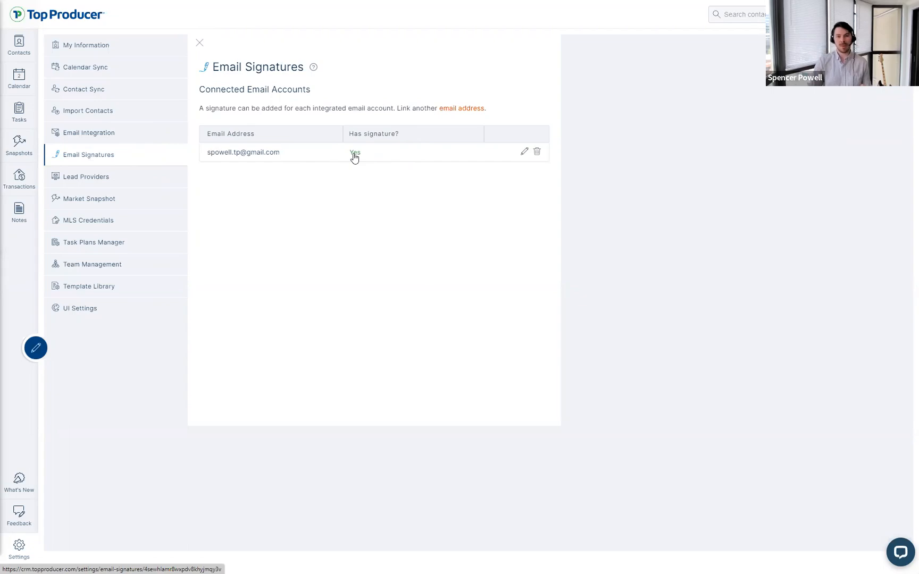
Step: Open the Gmail account's signature and inspect its logo image options
click(376, 156)
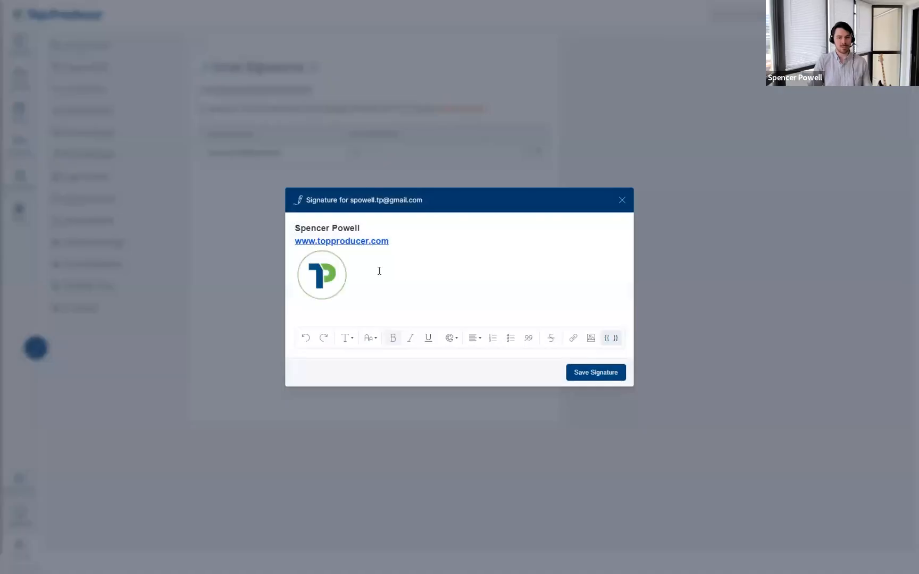
click(378, 270)
click(293, 224)
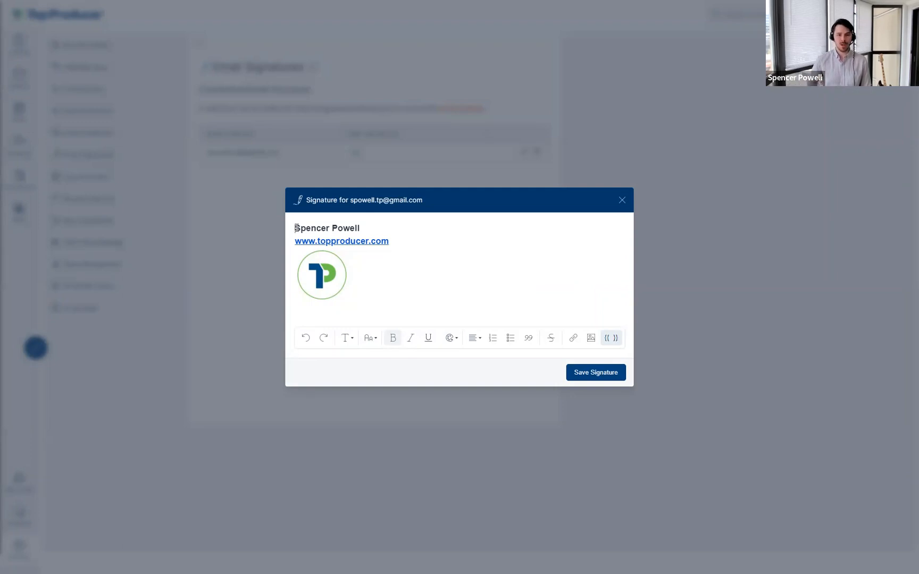
click(592, 344)
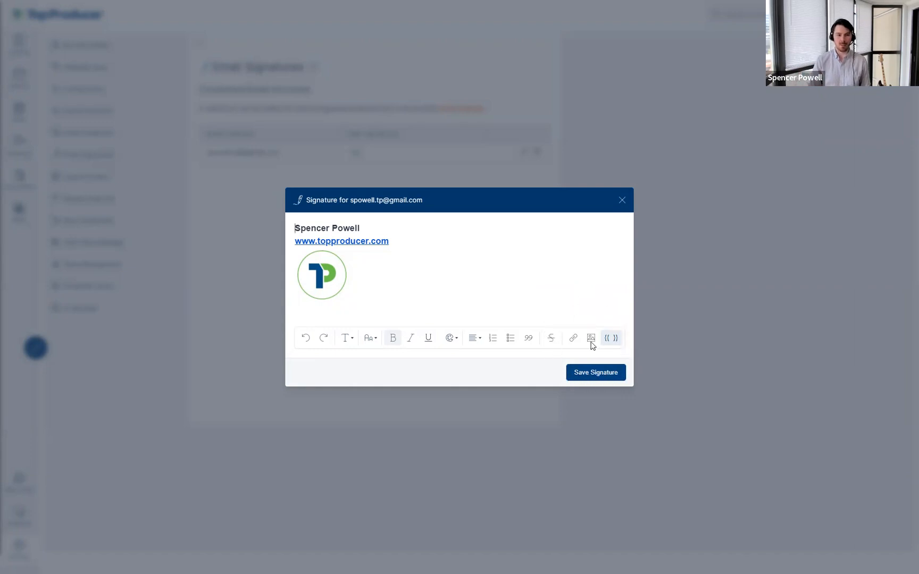
click(376, 232)
Step: Check the signature's editing options and logo width and link, then close without saving
click(422, 304)
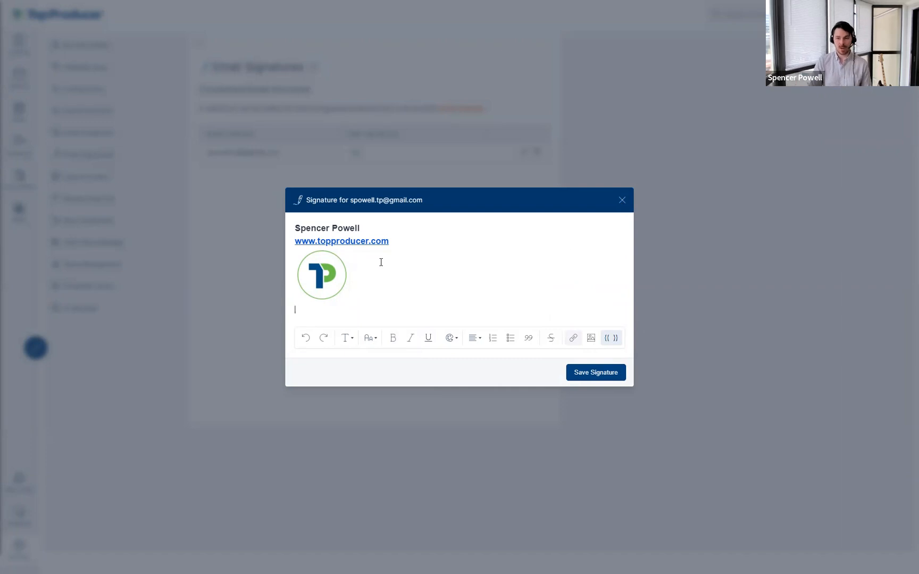
right_click(404, 237)
click(435, 341)
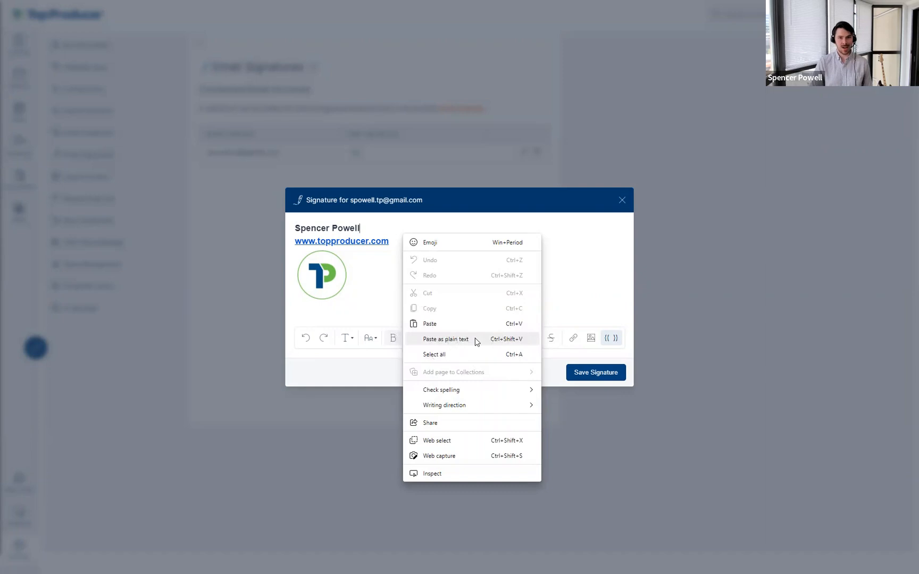
click(574, 263)
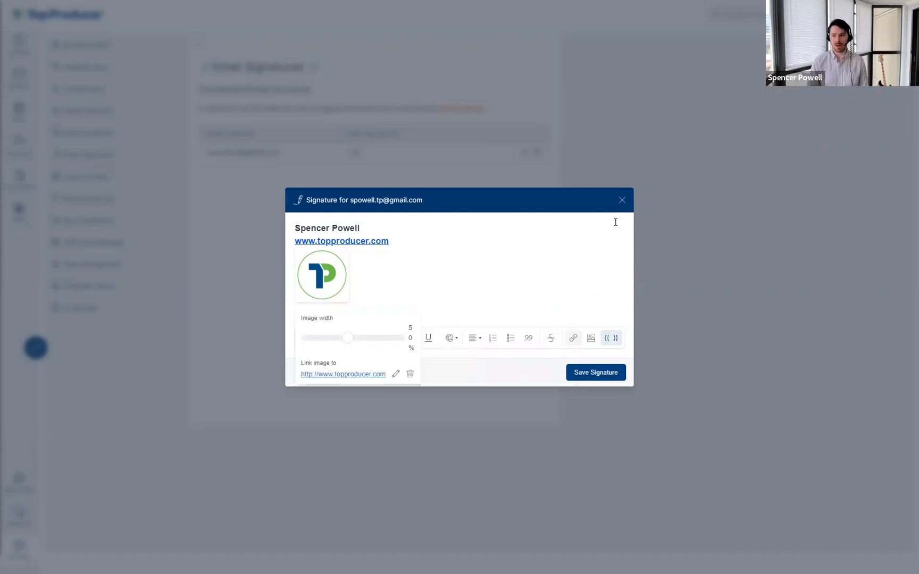
click(621, 201)
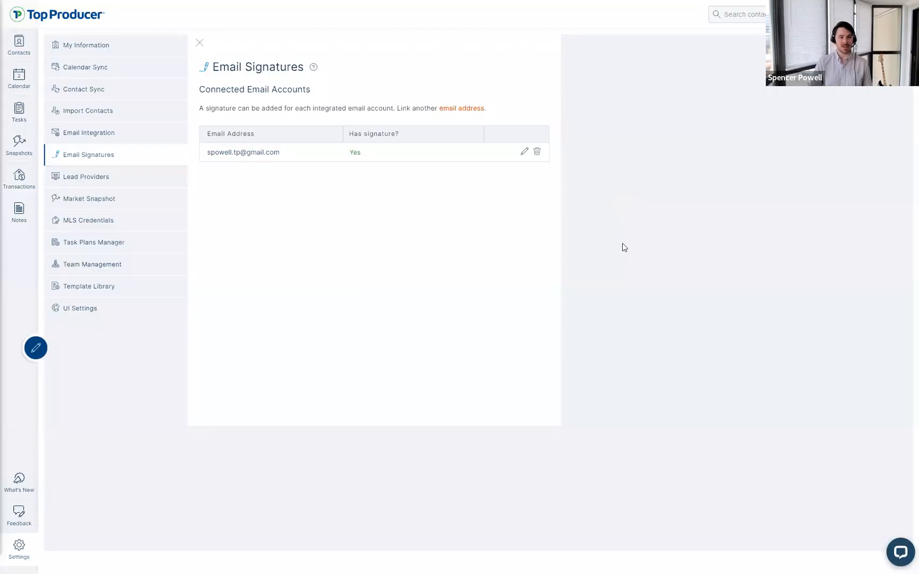
click(900, 552)
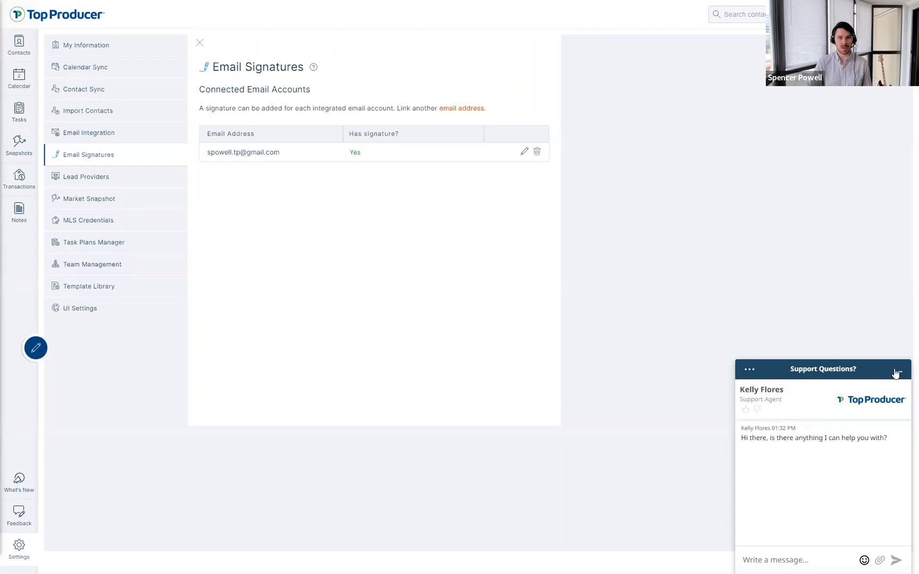
click(896, 371)
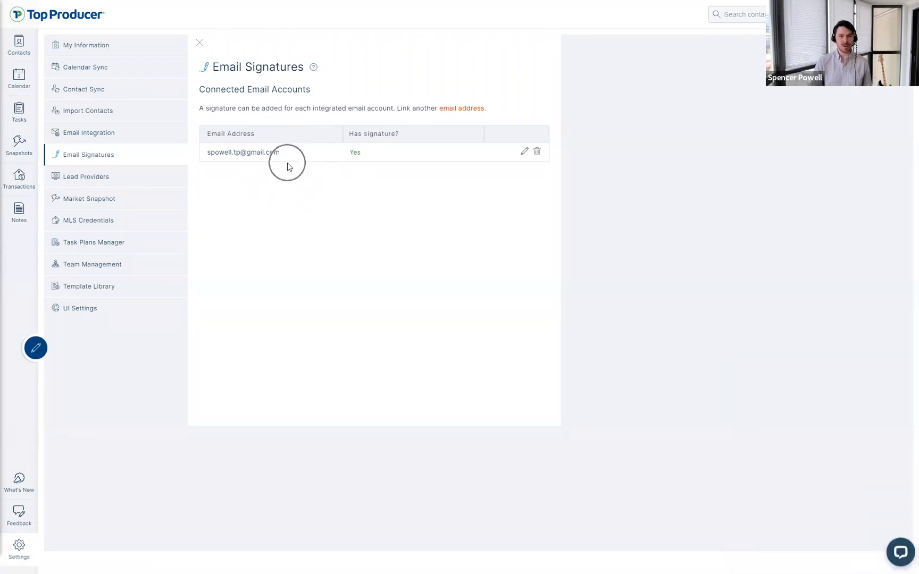
click(302, 158)
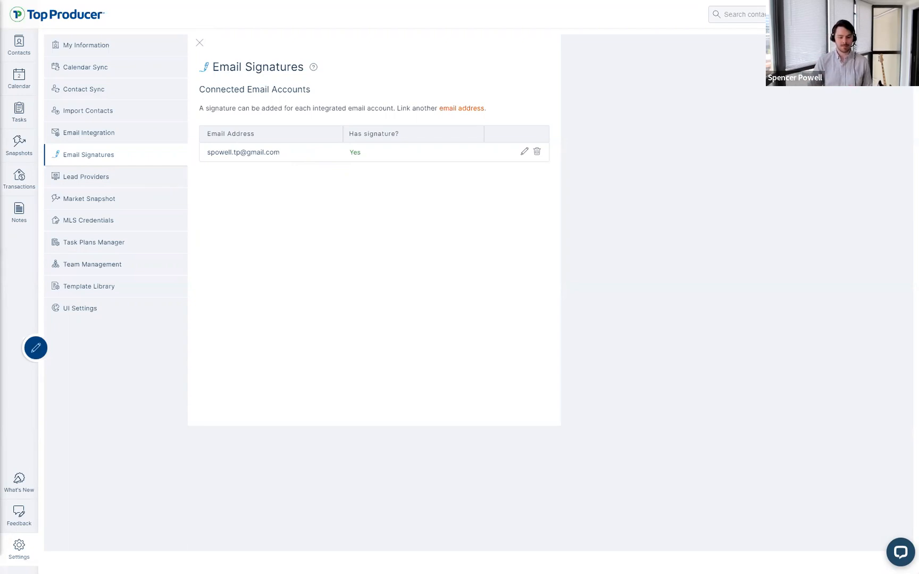
click(105, 179)
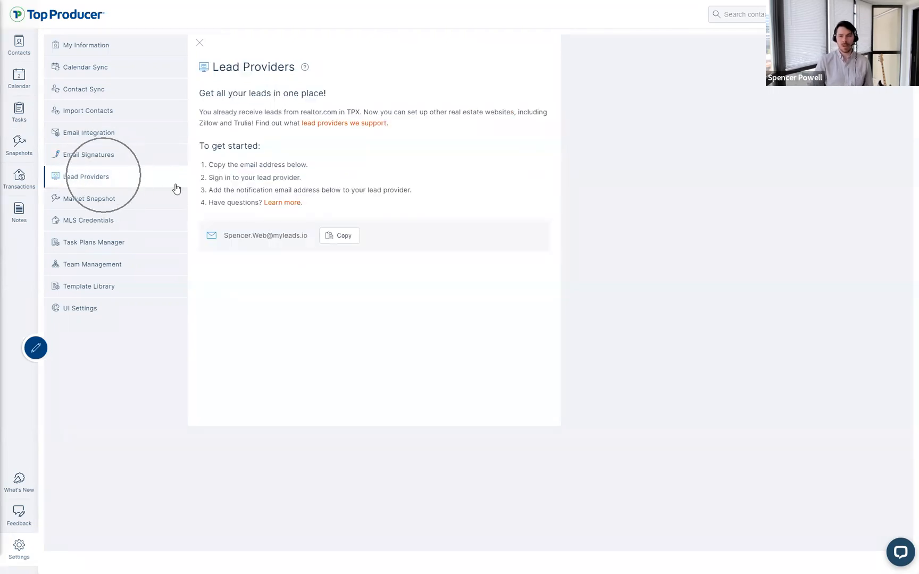
drag(309, 247, 227, 239)
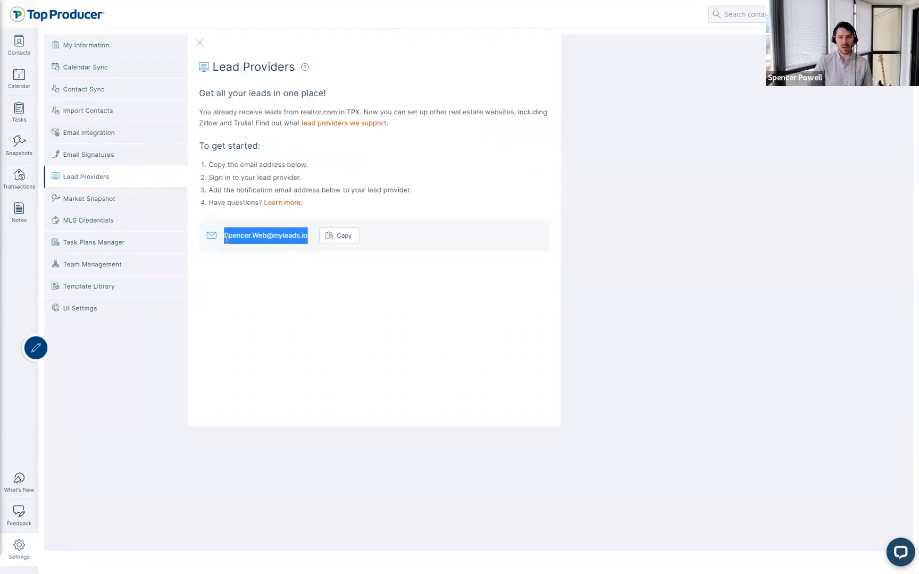
click(228, 239)
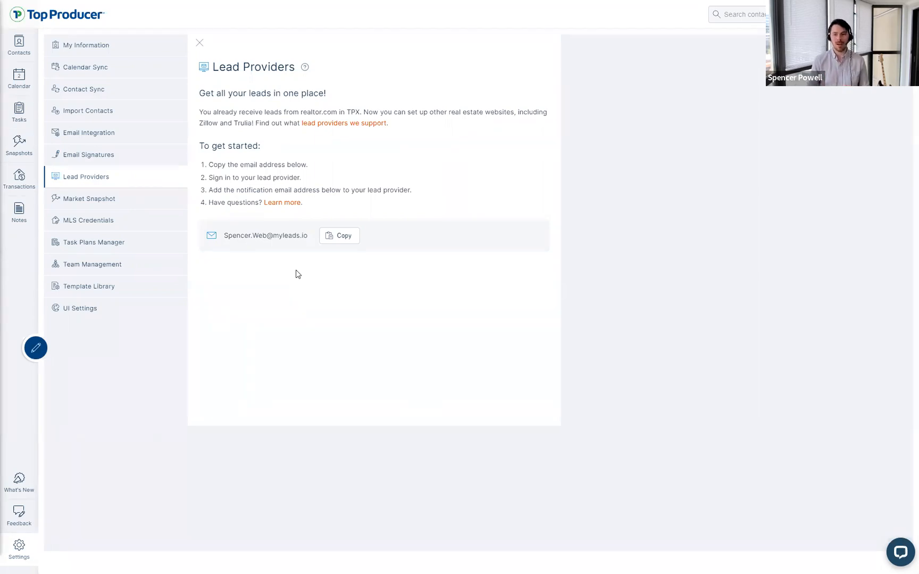
drag(223, 236, 316, 238)
click(316, 239)
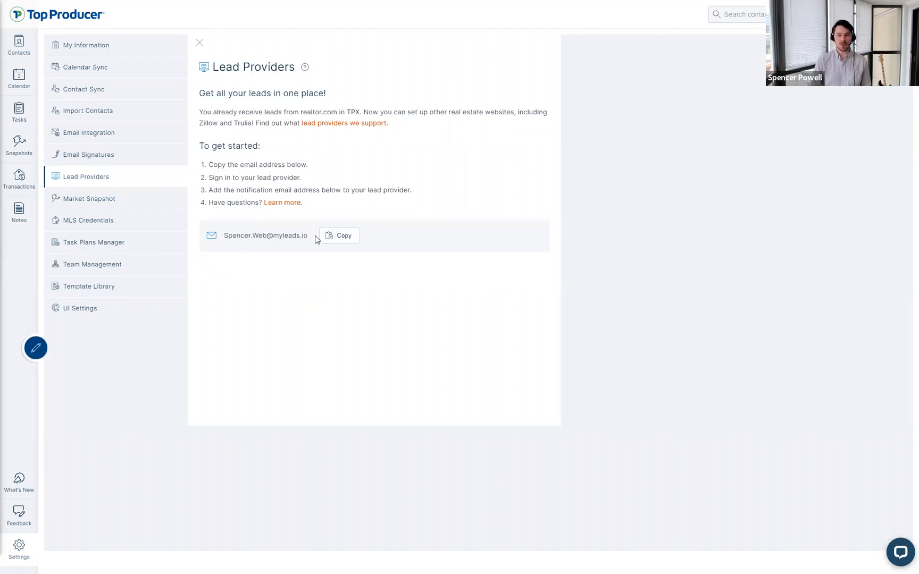
drag(223, 236, 304, 238)
click(222, 244)
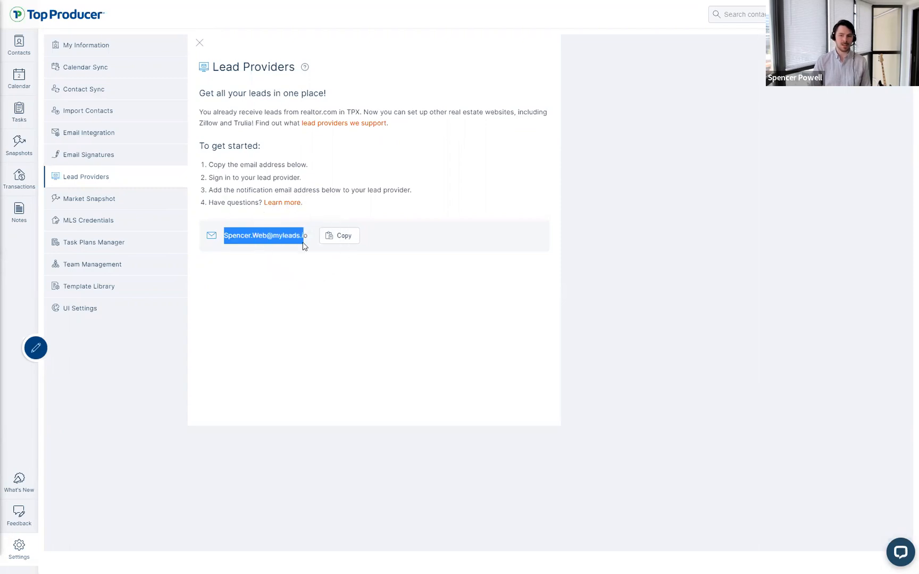
click(304, 244)
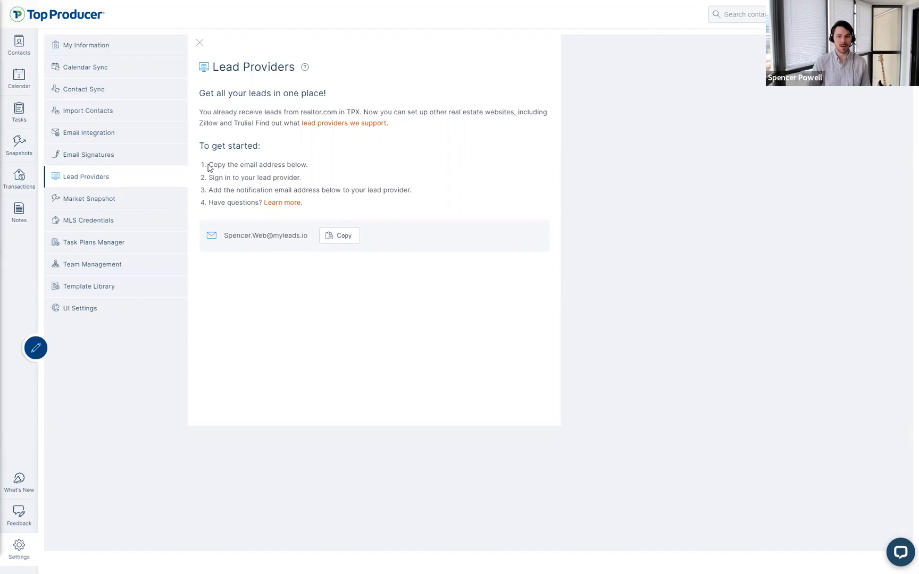
Step: Copy the forwarding address to the clipboard and review the setup steps
drag(208, 165, 299, 163)
click(339, 235)
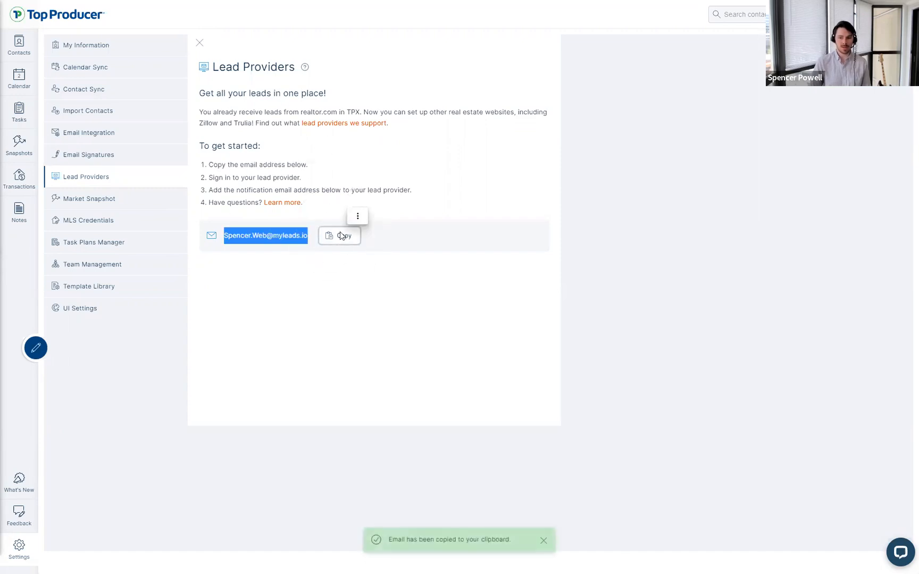
drag(209, 178, 299, 178)
click(293, 183)
drag(209, 191, 298, 189)
click(278, 252)
click(288, 241)
click(289, 241)
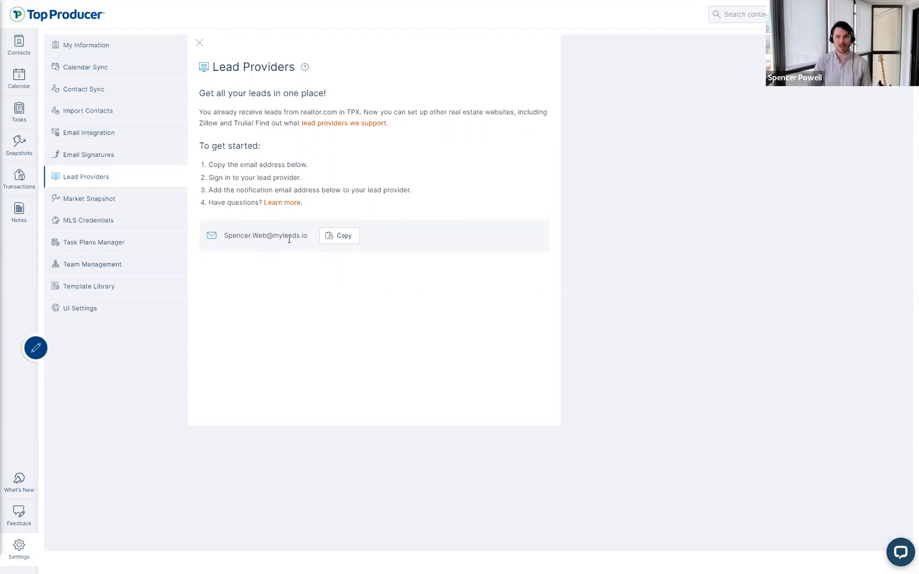
click(351, 126)
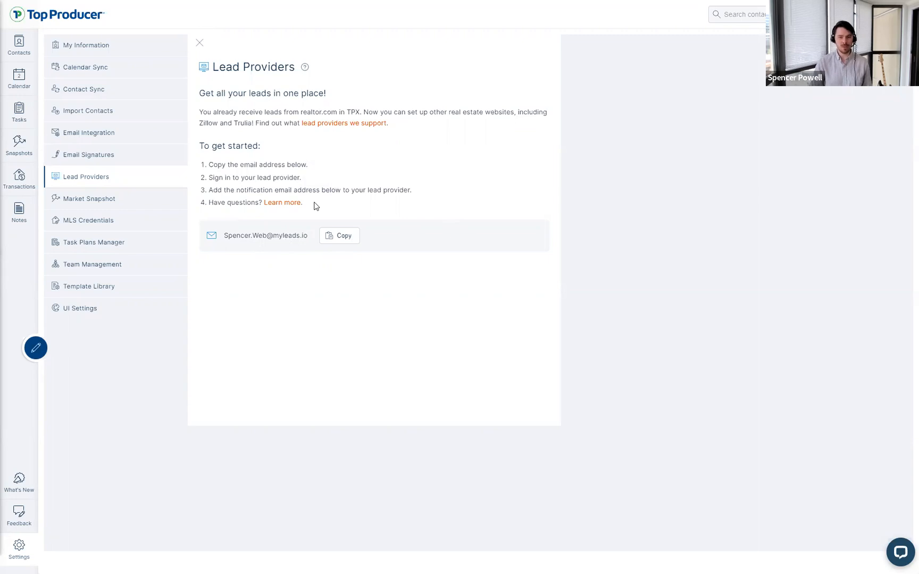
Step: Open the Lead integration help article from the ? icon
click(305, 69)
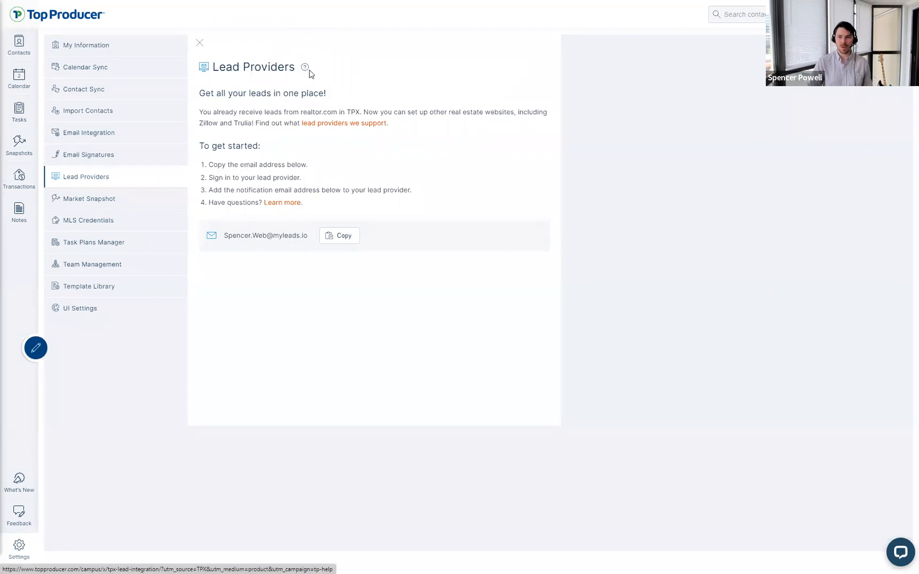
key(ctrl)
key(ctrl)
key(ctrl)
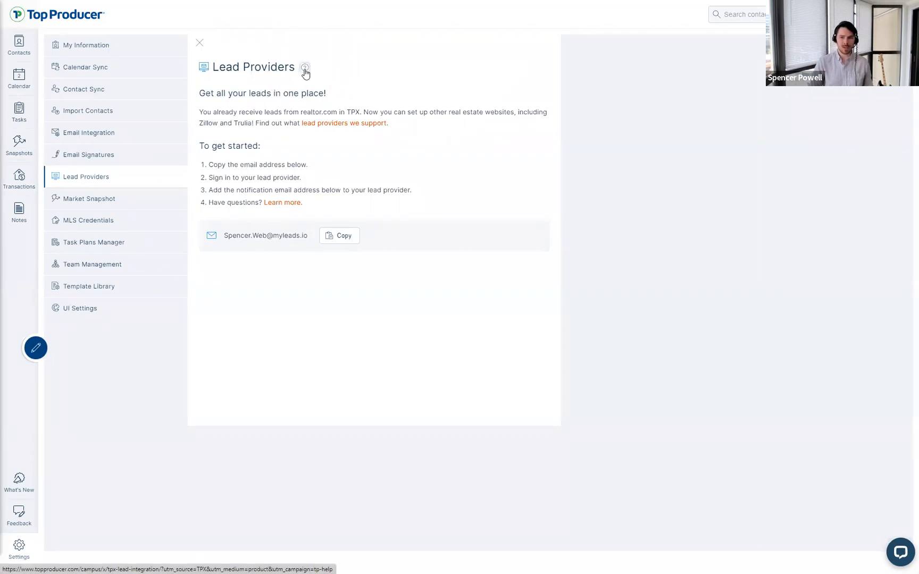
click(306, 70)
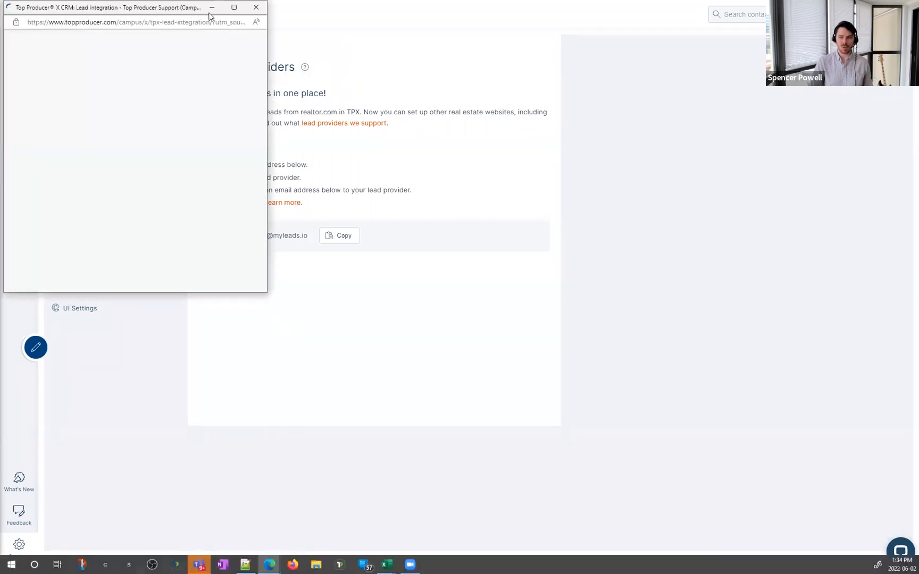
click(512, 57)
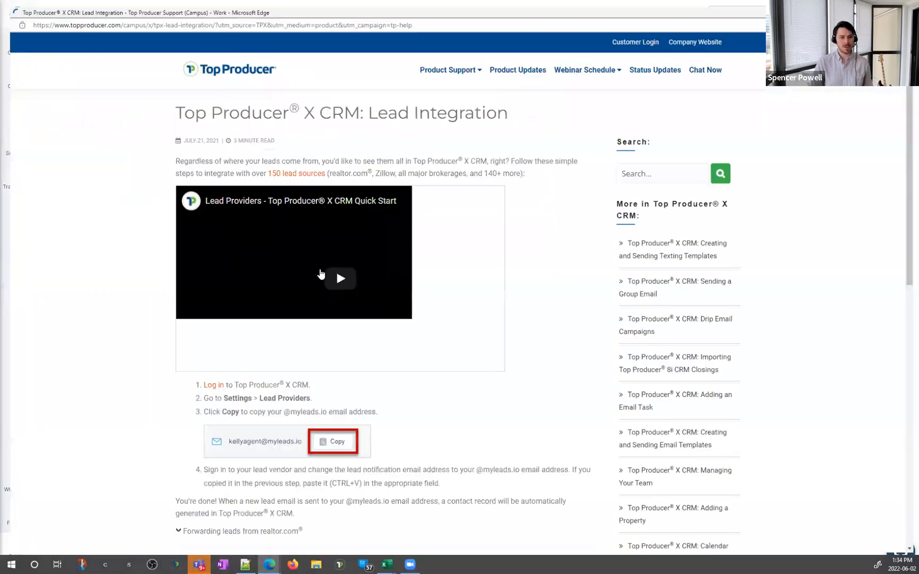
key(ctrl)
click(319, 272)
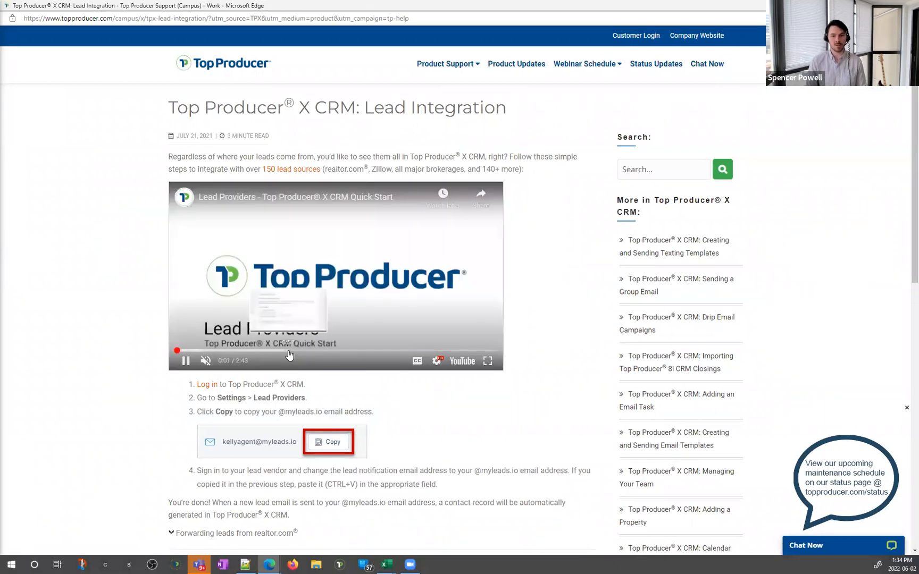
click(288, 352)
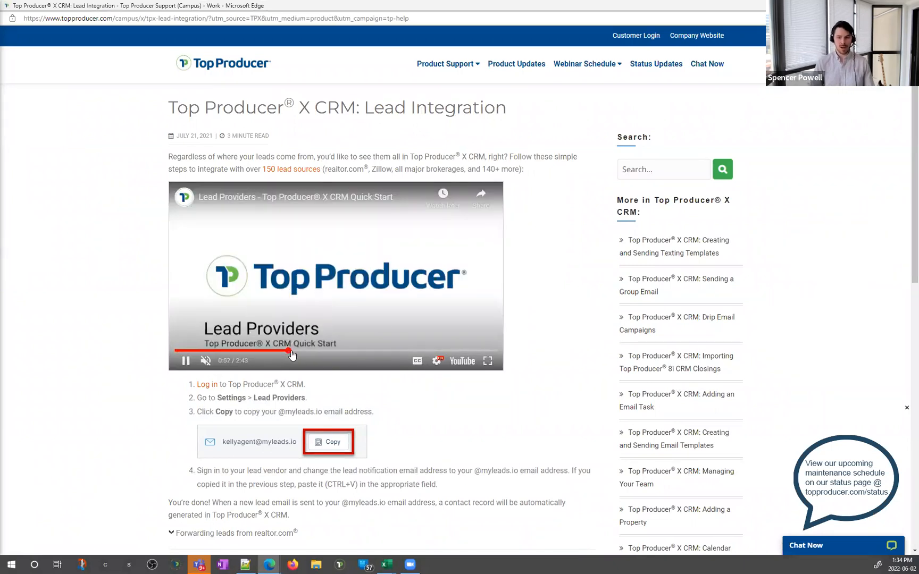
click(337, 350)
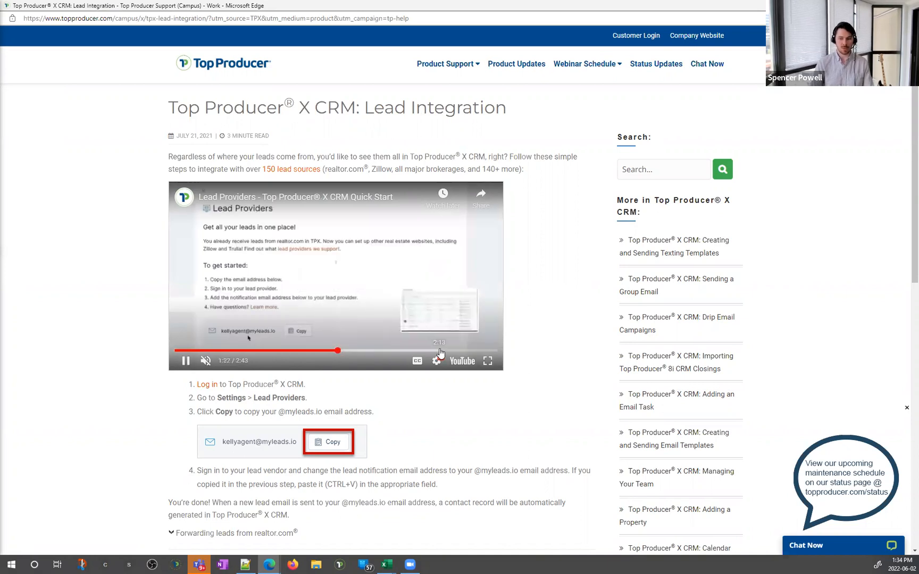
click(487, 361)
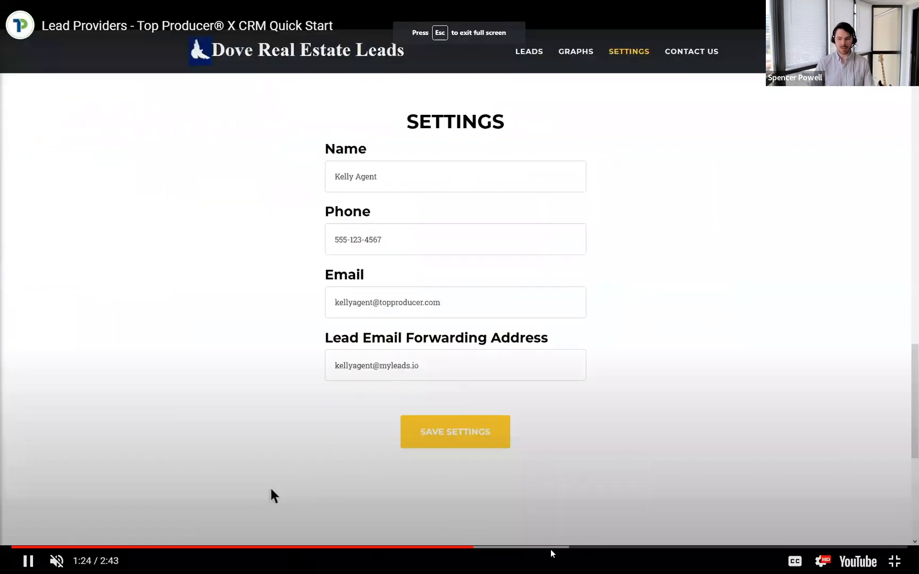
click(544, 551)
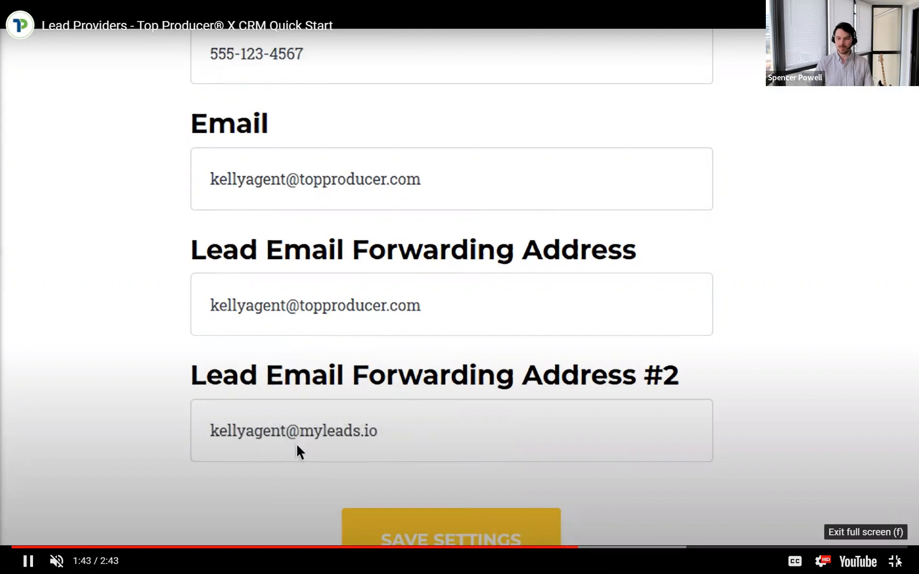
click(895, 561)
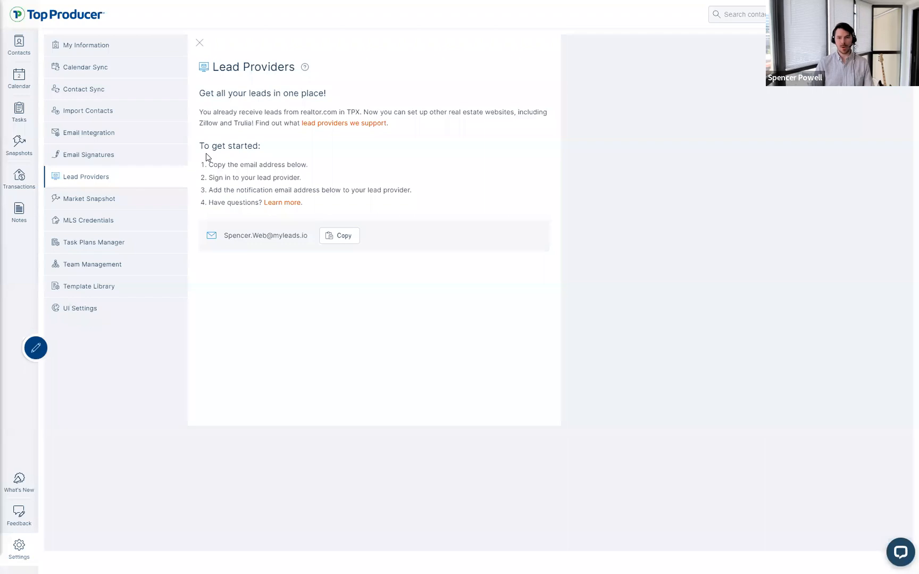
drag(199, 146, 270, 153)
click(270, 153)
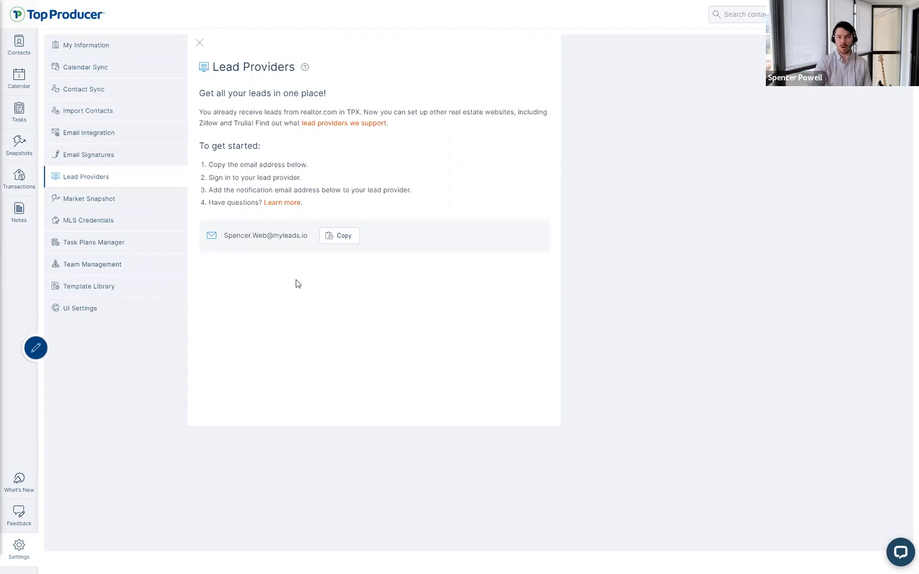
drag(308, 237, 240, 225)
click(282, 244)
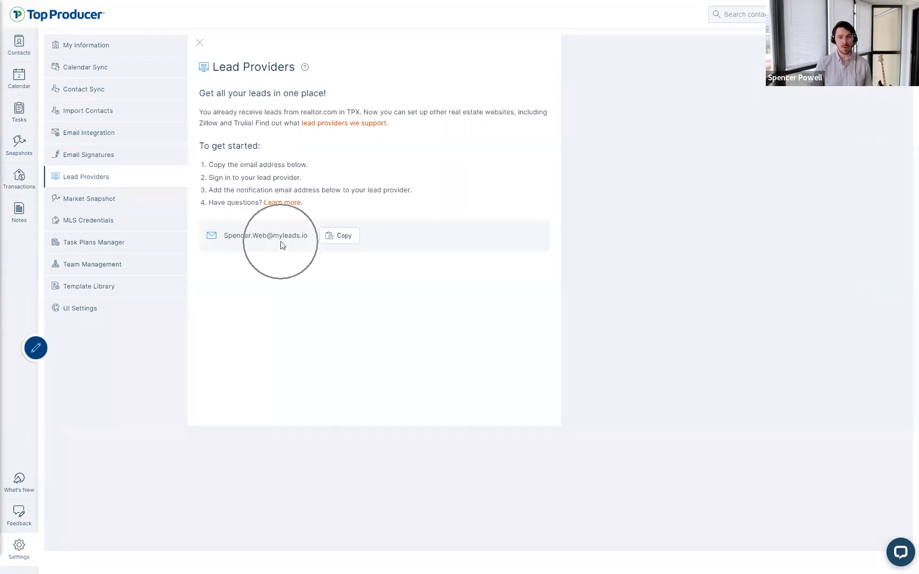
drag(308, 241, 232, 249)
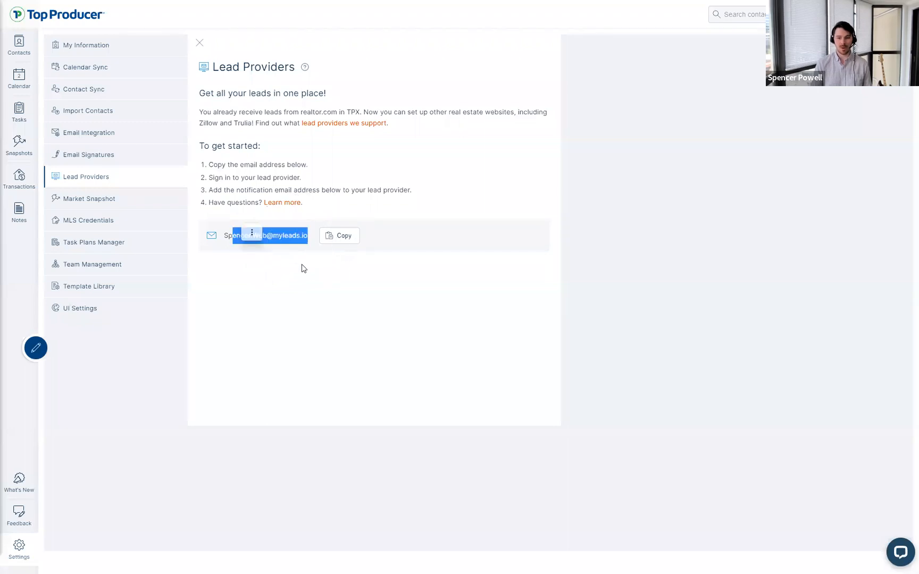
click(304, 267)
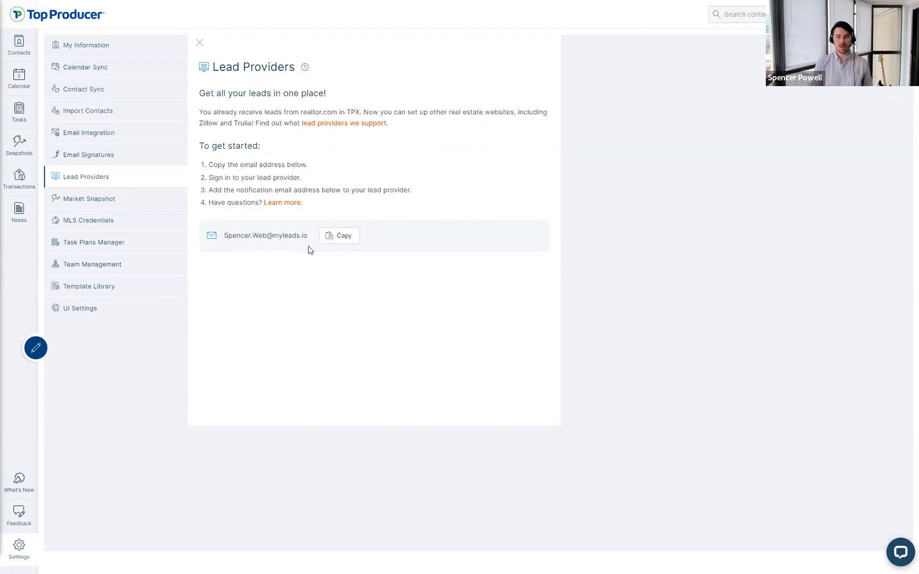
key(ctrl)
key(ctrl)
key(ctrl)
key(ctrl)
key(ctrl)
key(ctrl)
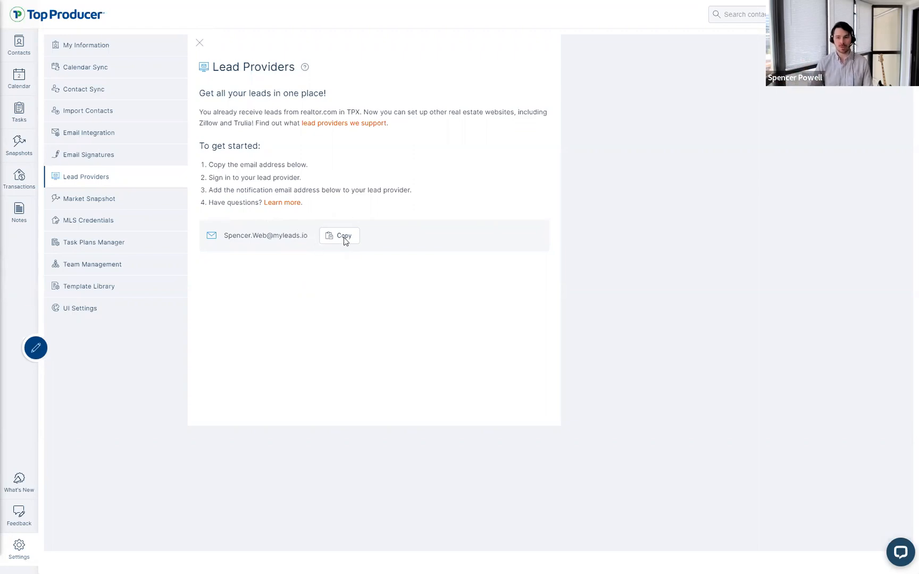
click(892, 550)
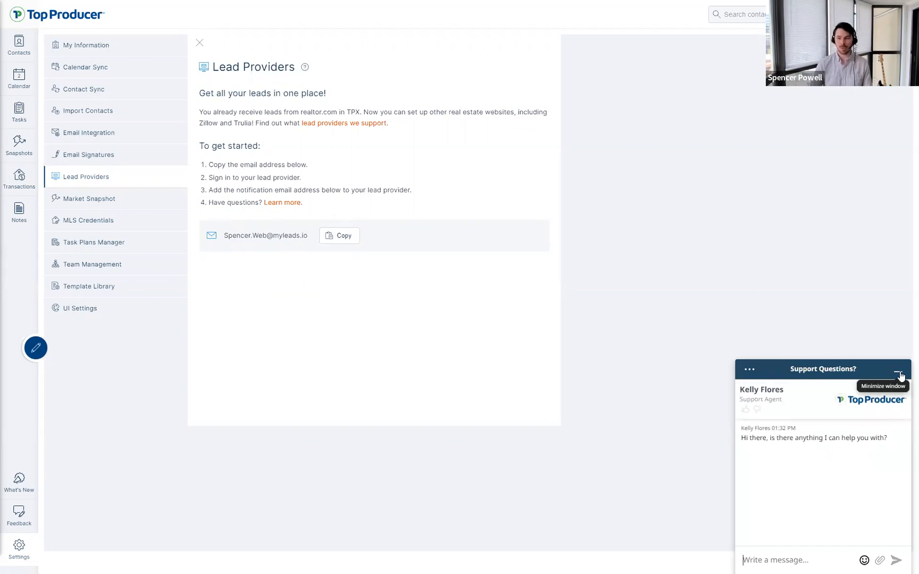
click(899, 373)
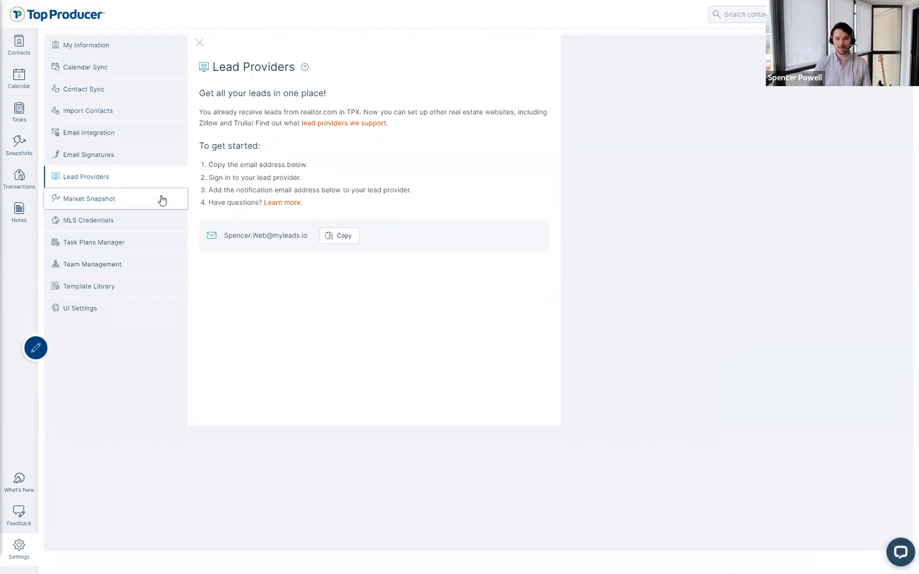
Step: Open Market Snapshot settings showing auto-send, all buyer and seller statuses, and notifications enabled
click(162, 200)
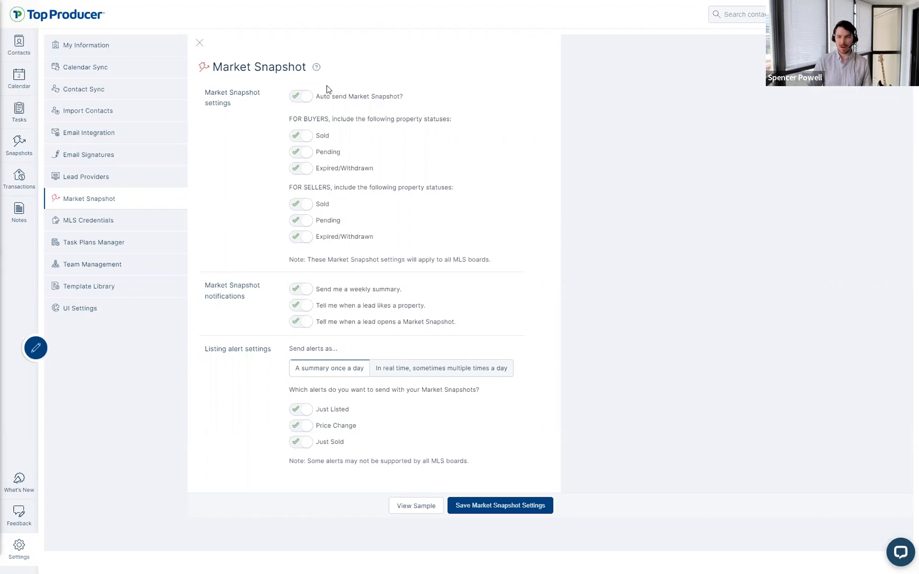
click(220, 66)
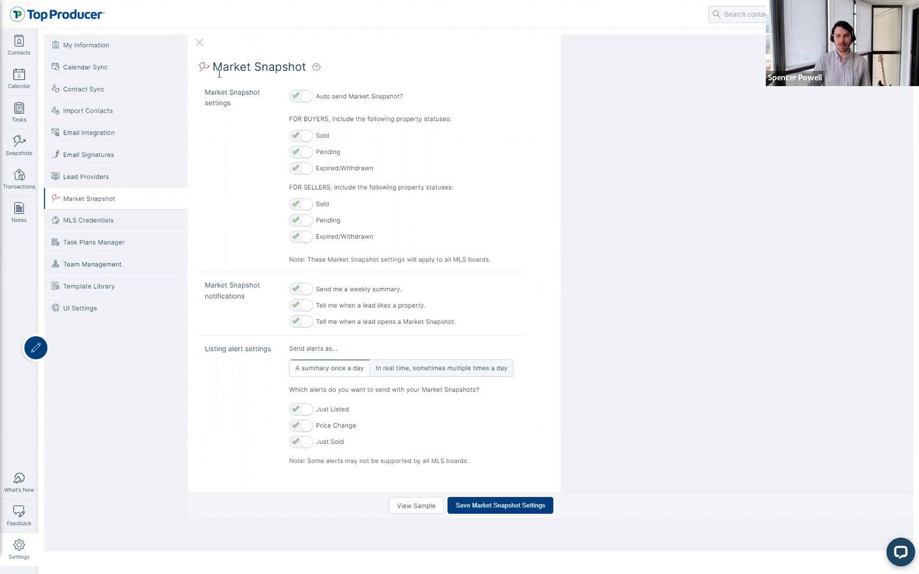
click(361, 93)
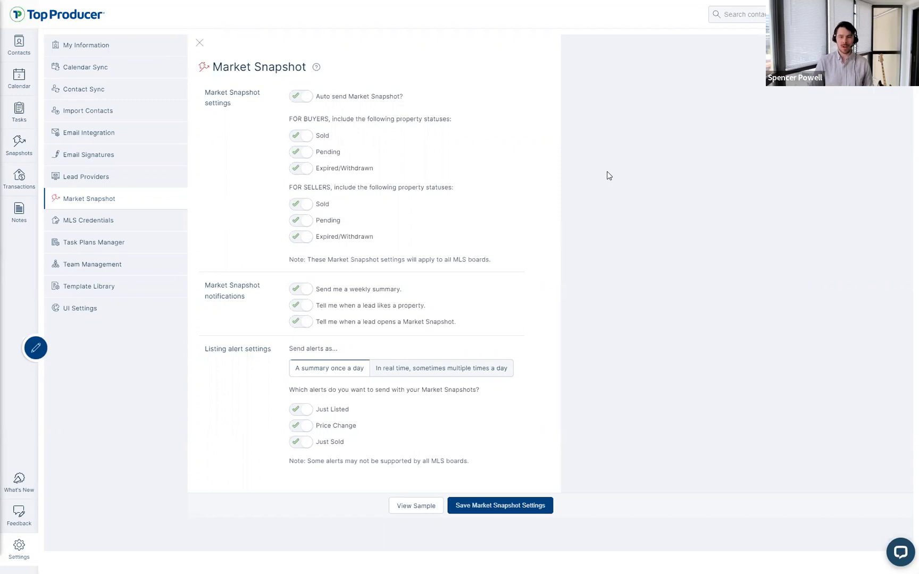
Step: Preview a sample Market Snapshot and check its Average Asking Price details
click(420, 503)
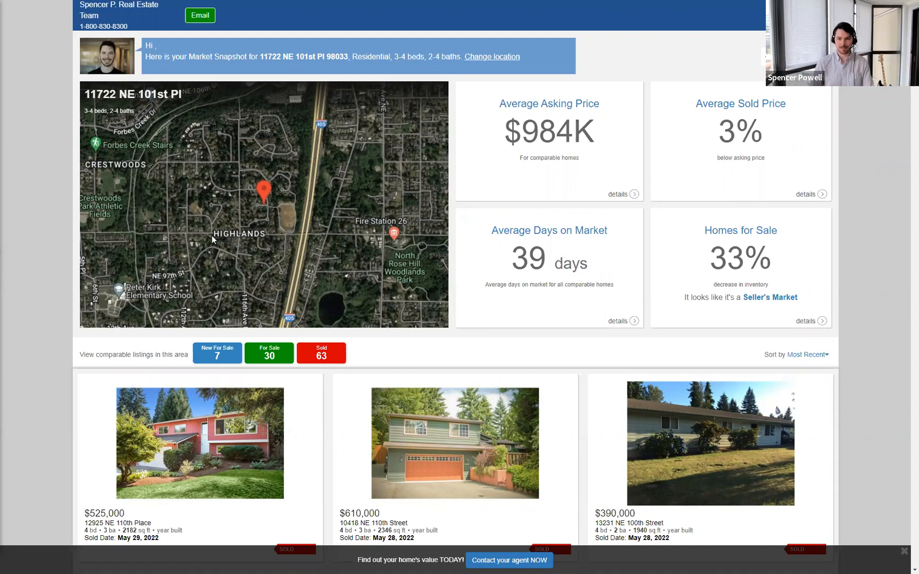
click(633, 194)
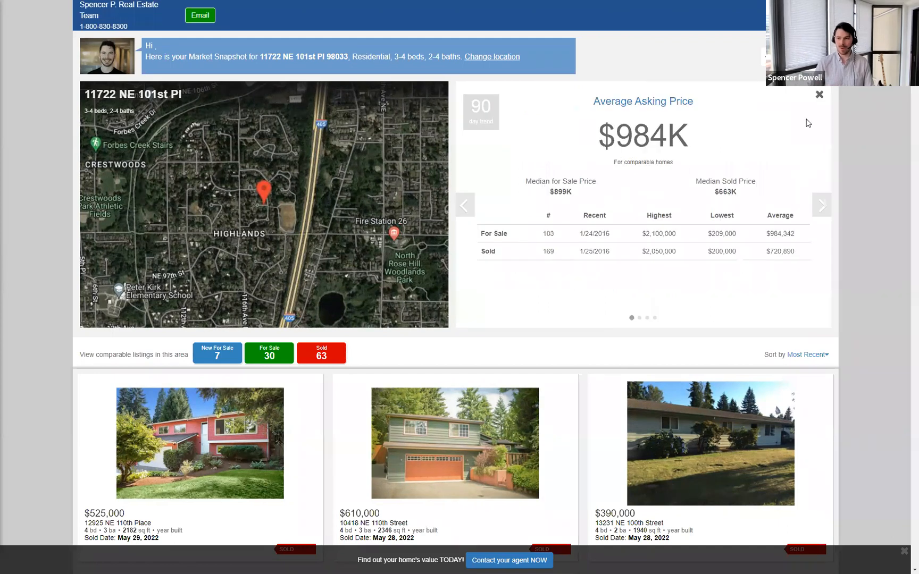
click(819, 96)
scroll(216, 273, down, 1)
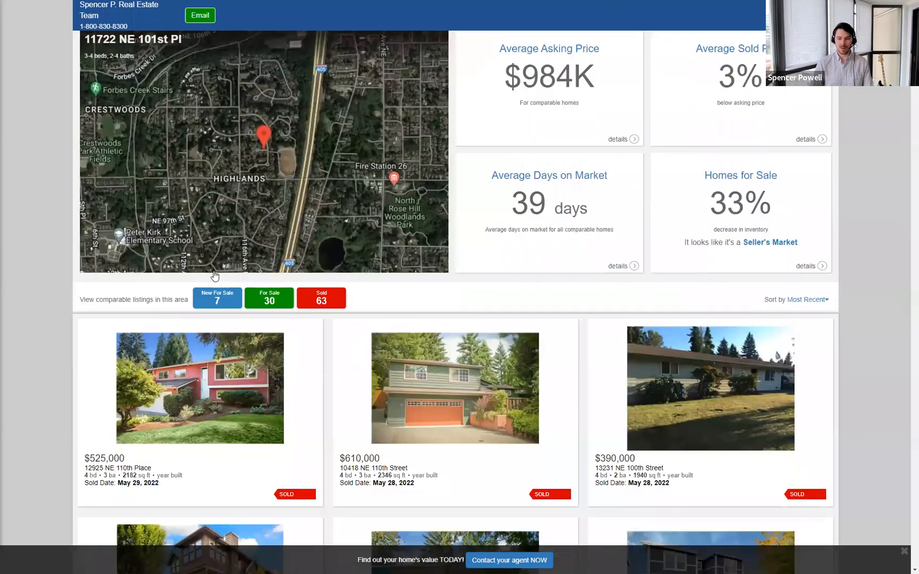
scroll(330, 297, down, 2)
scroll(295, 238, up, 3)
click(287, 238)
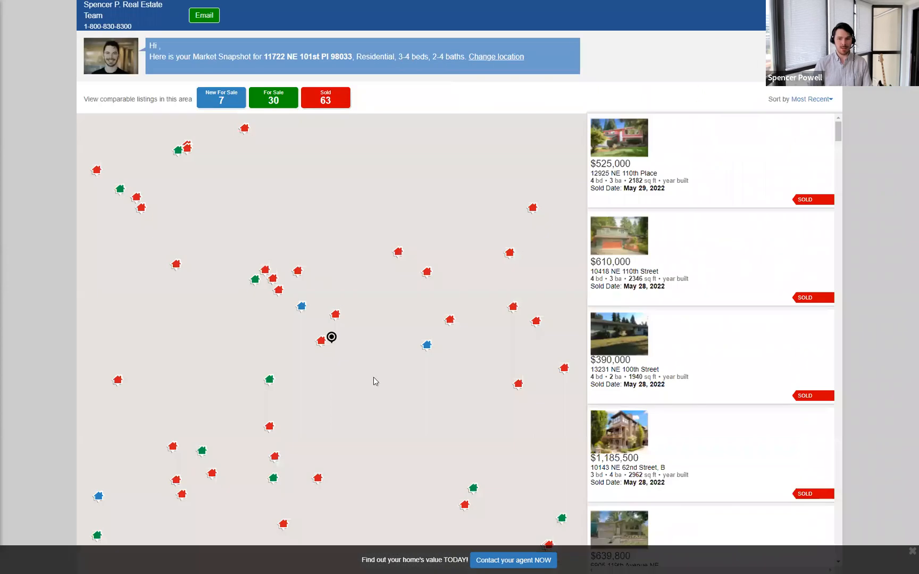
drag(472, 328, 478, 325)
scroll(294, 328, down, 1)
drag(275, 313, 368, 353)
scroll(258, 351, up, 2)
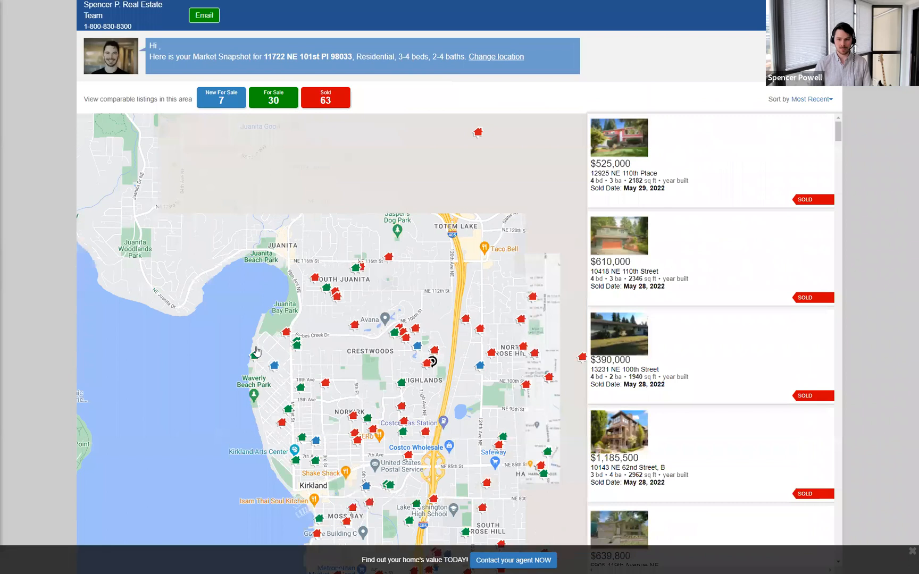
click(254, 346)
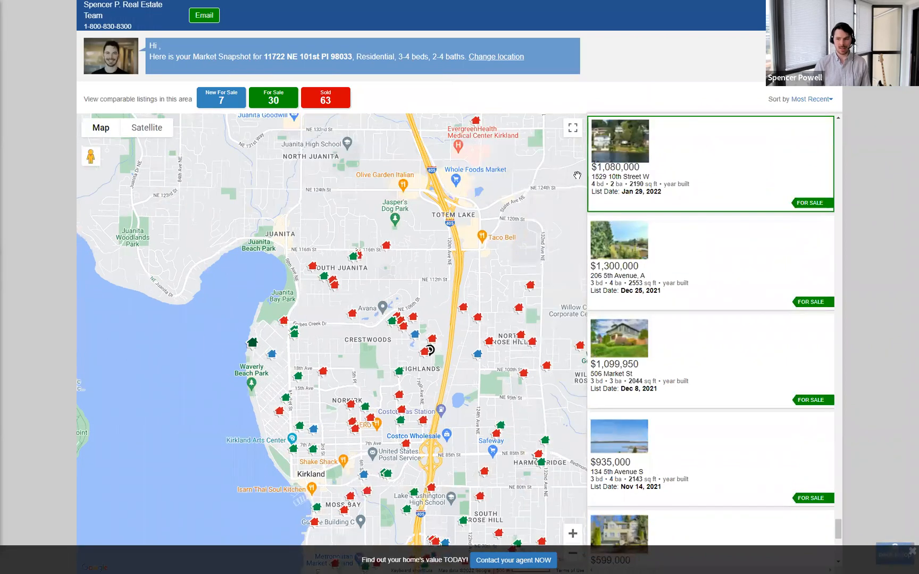
click(662, 196)
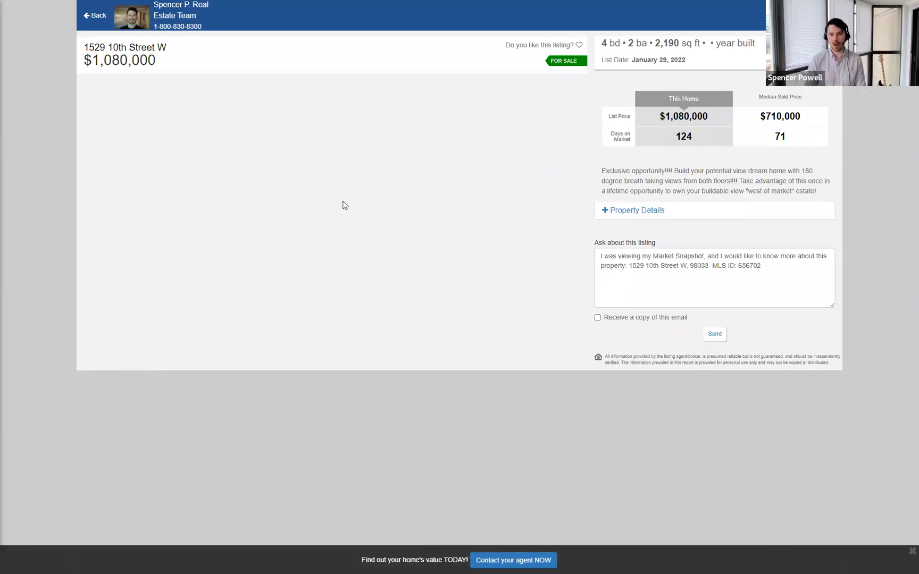
click(273, 136)
click(273, 137)
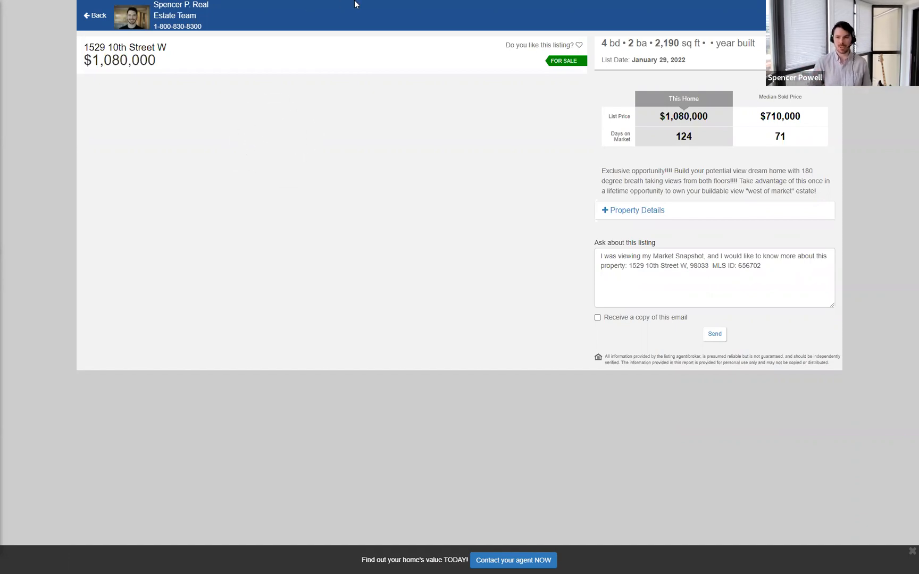
Step: Return to the Top Producer X tab and review the lead notification and listing alert options
mouse_move(435, 5)
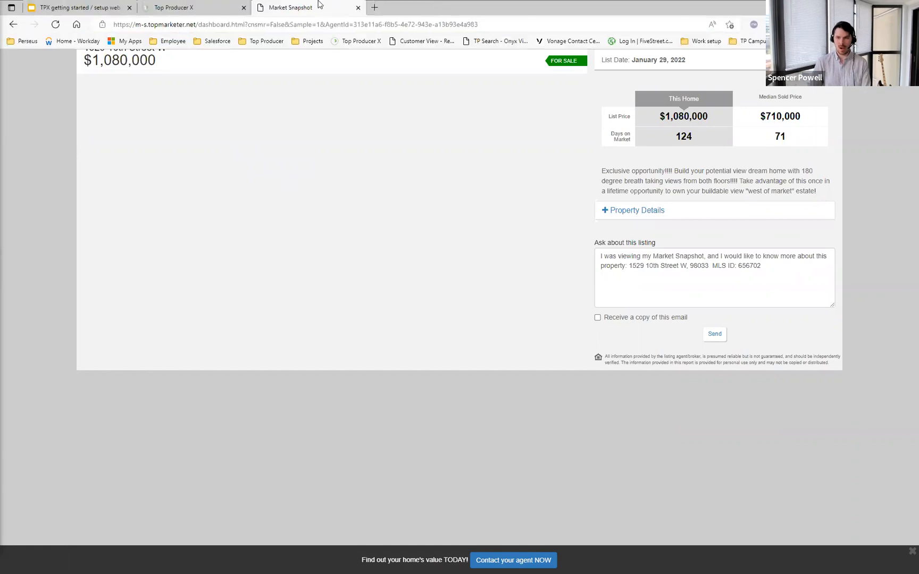
click(215, 8)
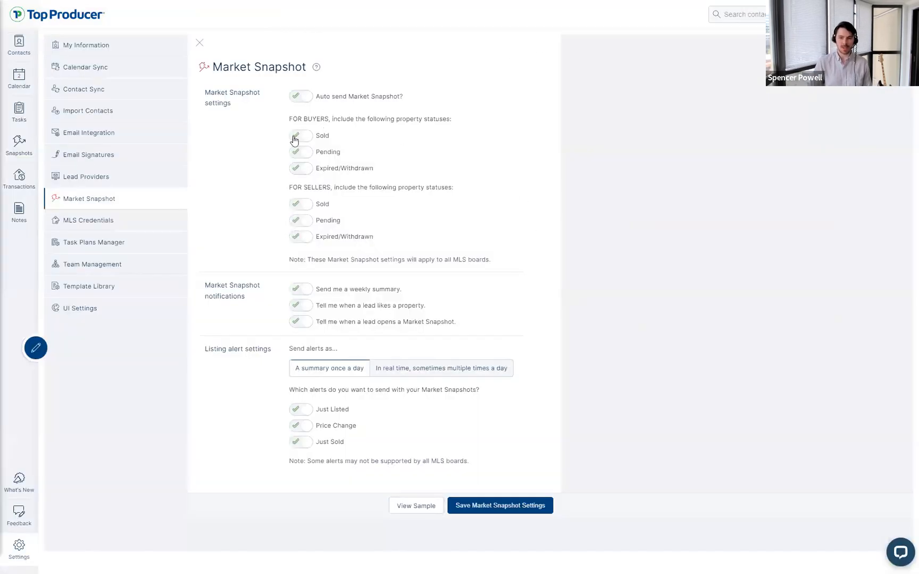
key(ctrl)
key(ctrl)
key(ctrl)
key(ctrl)
key(ctrl)
key(ctrl)
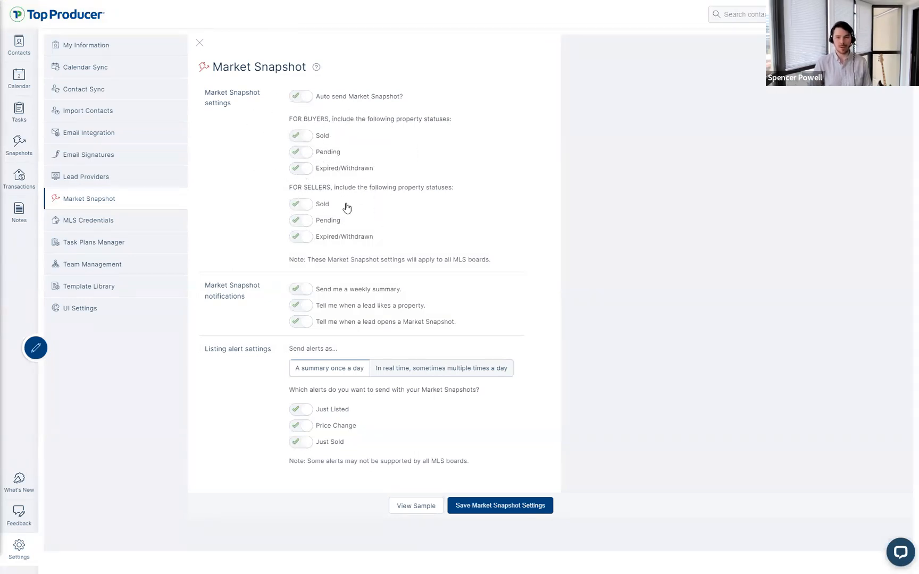
key(ctrl)
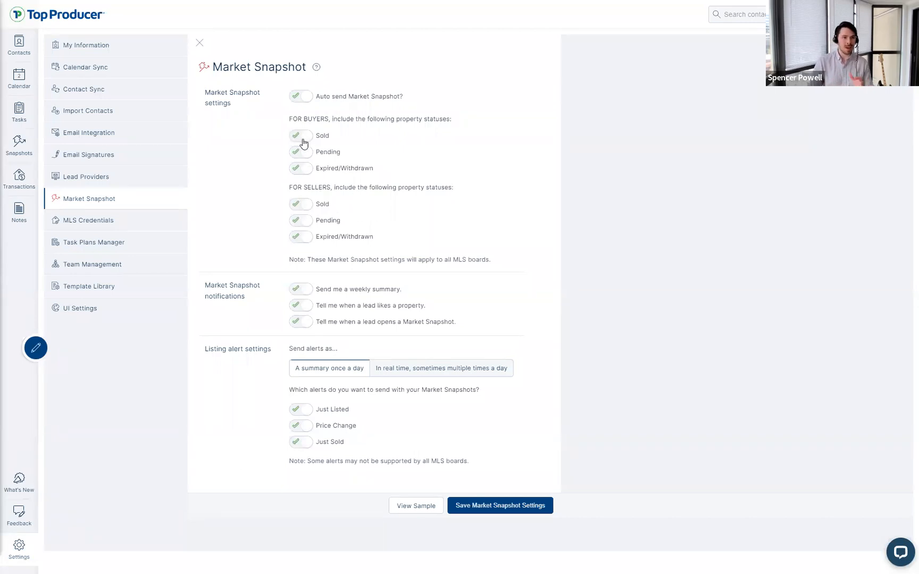
key(ctrl)
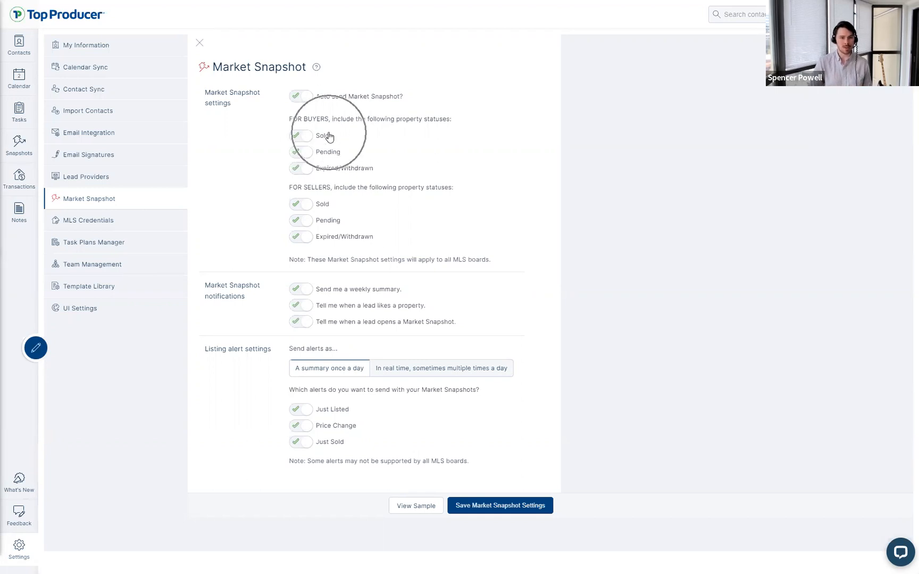
key(ctrl)
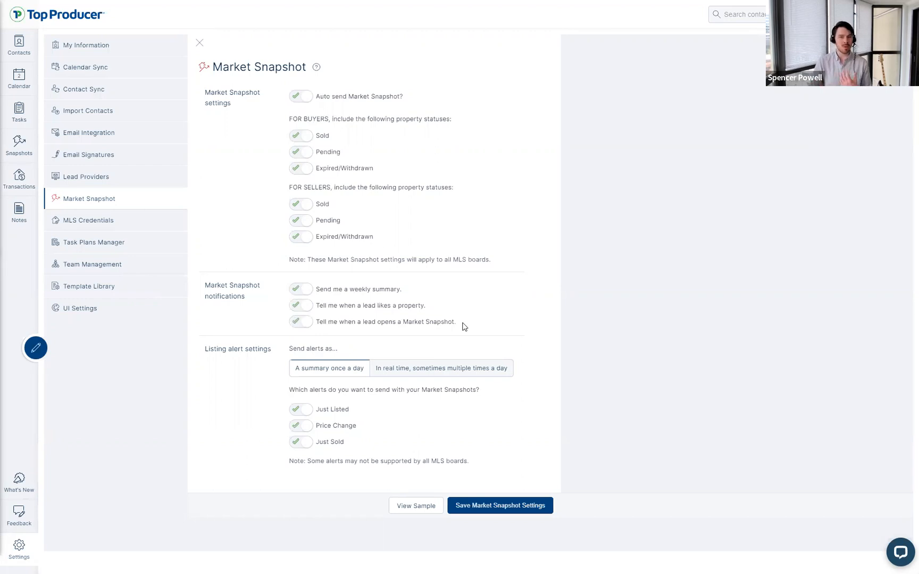
drag(463, 327, 490, 281)
click(556, 336)
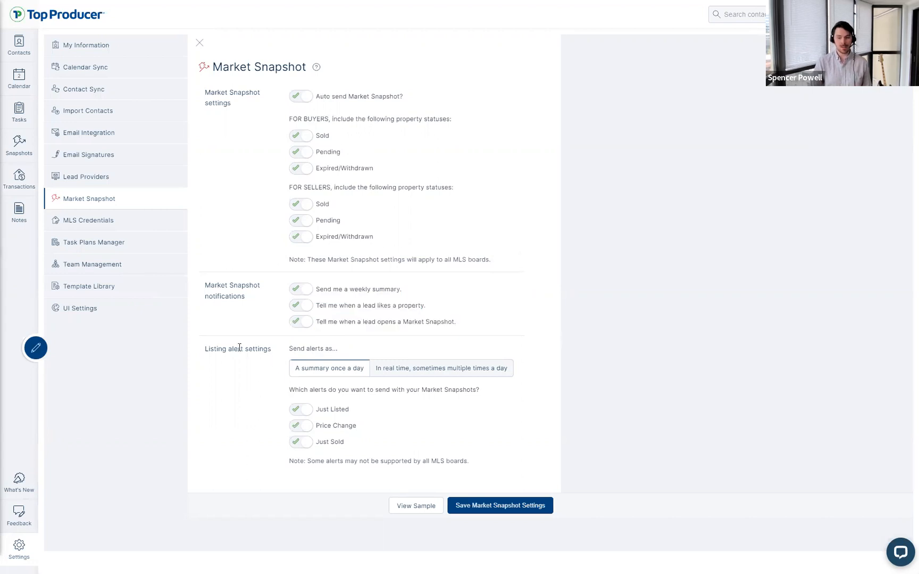
drag(203, 349, 274, 351)
click(270, 382)
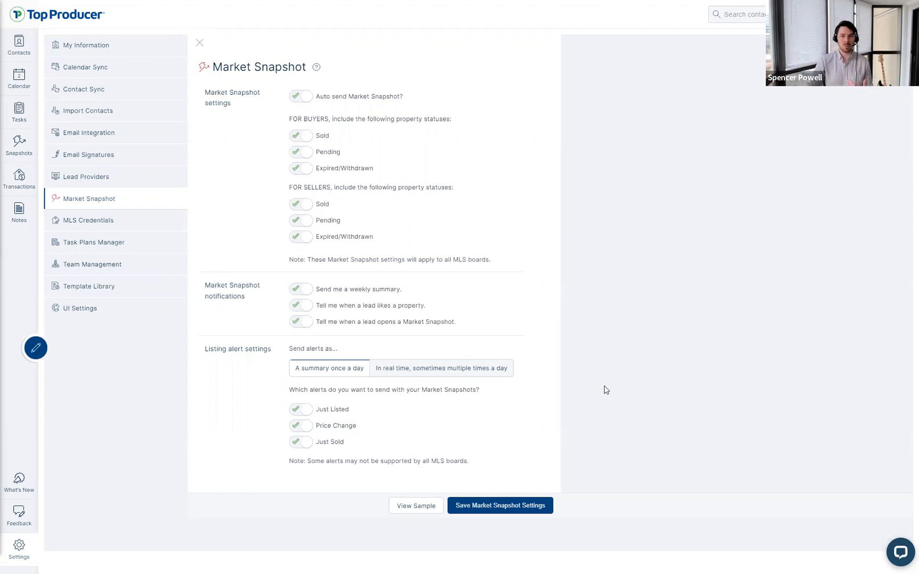
Step: Review the alert frequency section, keeping listing alerts as a once-a-day summary
drag(488, 393, 281, 392)
click(249, 412)
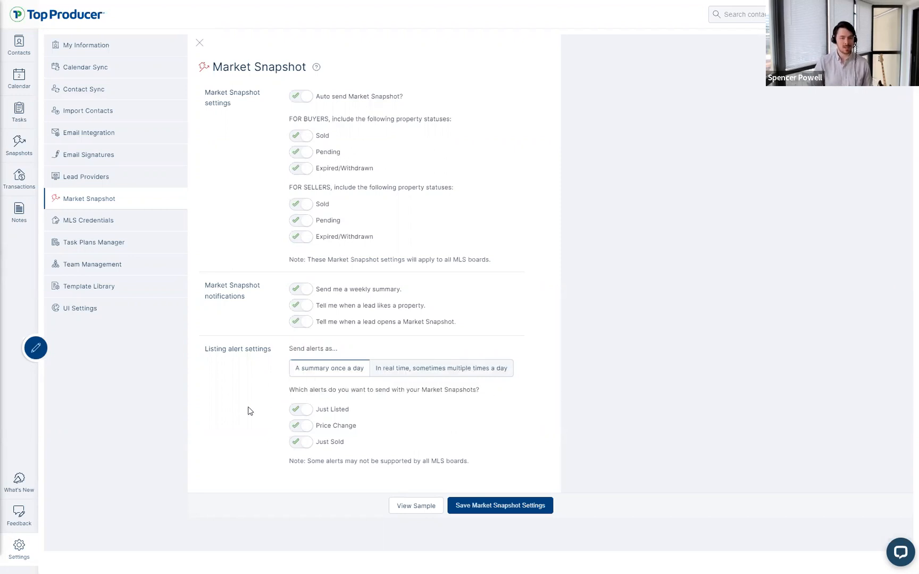
click(302, 410)
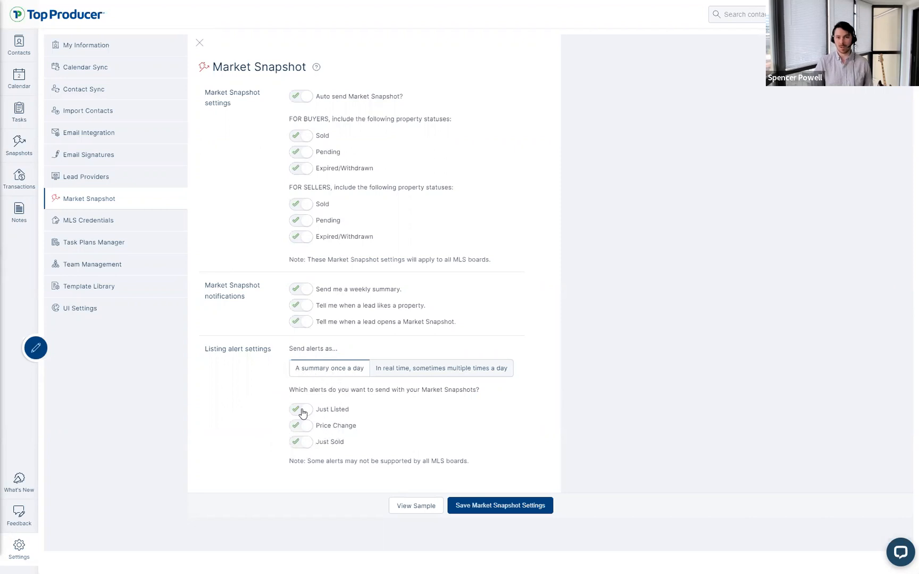
click(322, 376)
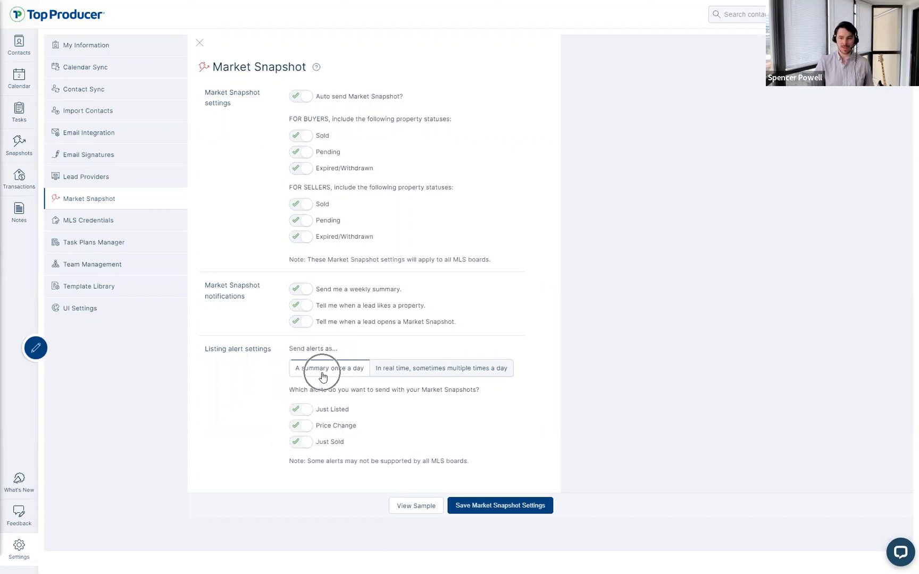
click(322, 375)
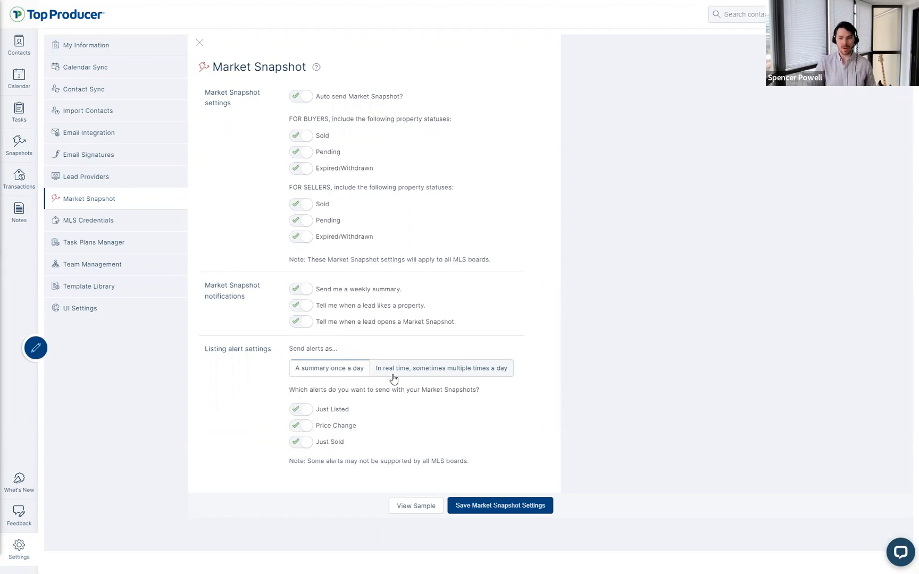
key(ctrl)
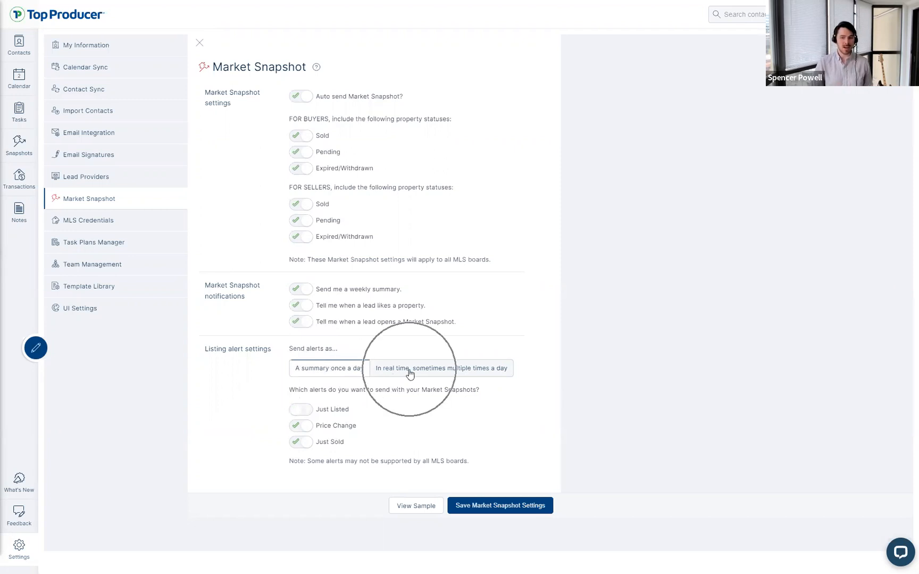
key(ctrl)
key(ctrl)
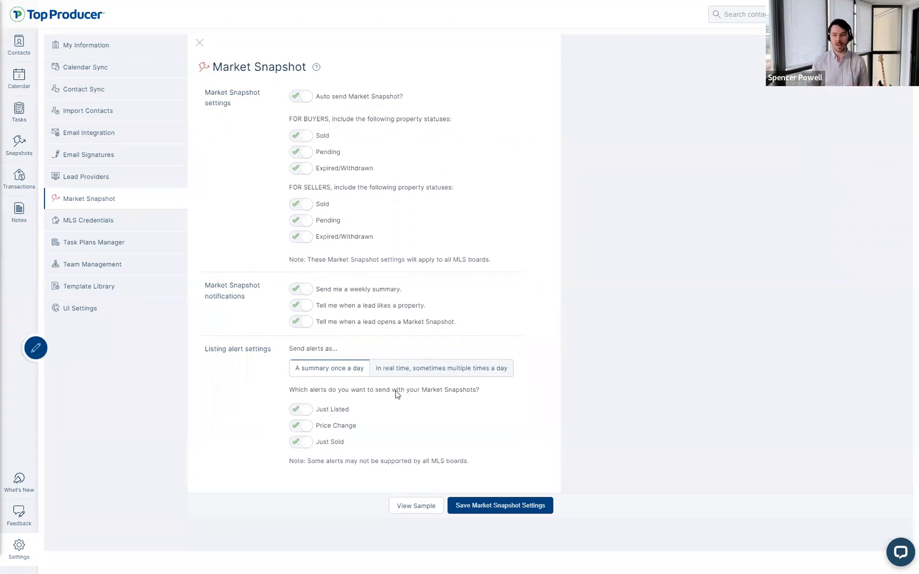
key(ctrl)
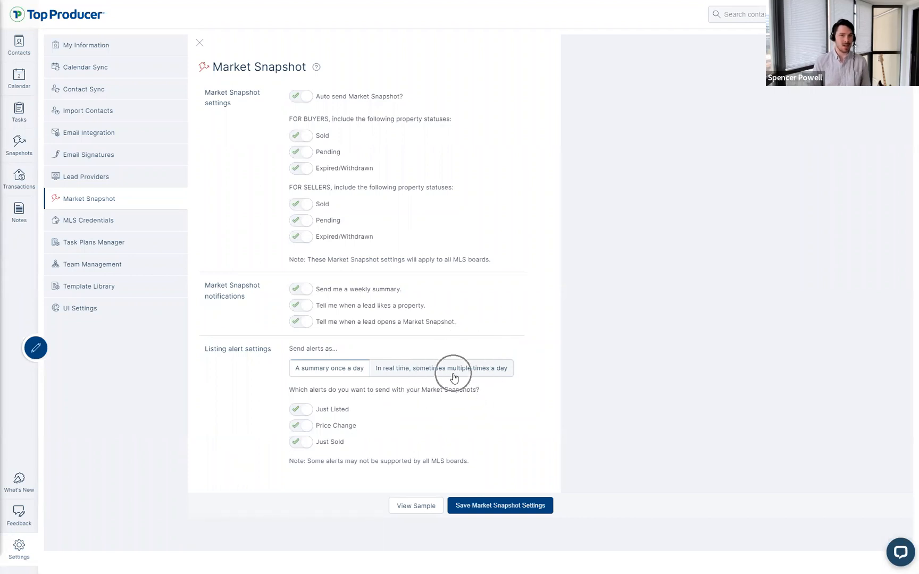
Step: Try real-time delivery and turn off Just Listed, Price Change and Just Sold alerts
click(454, 378)
key(ctrl)
key(ctrl)
click(301, 409)
key(ctrl)
click(302, 430)
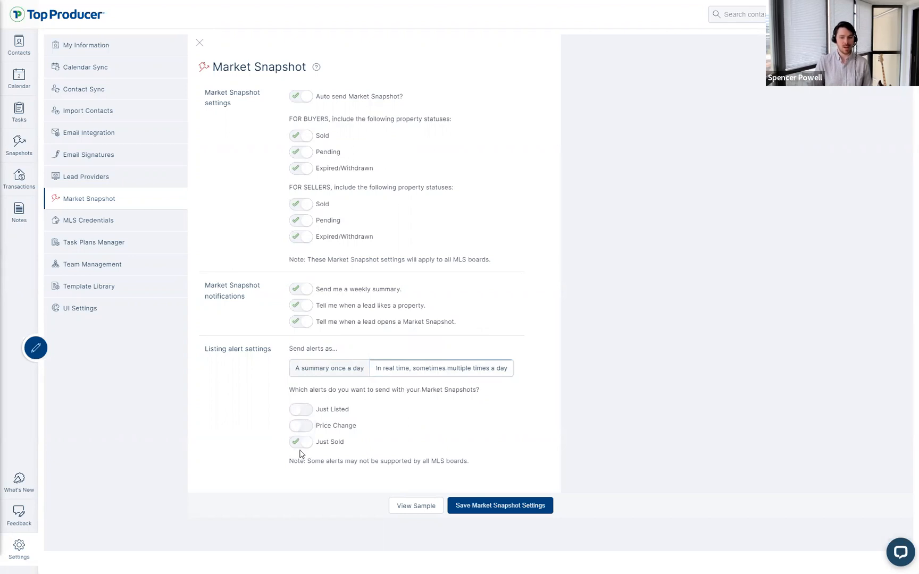
click(301, 446)
key(ctrl)
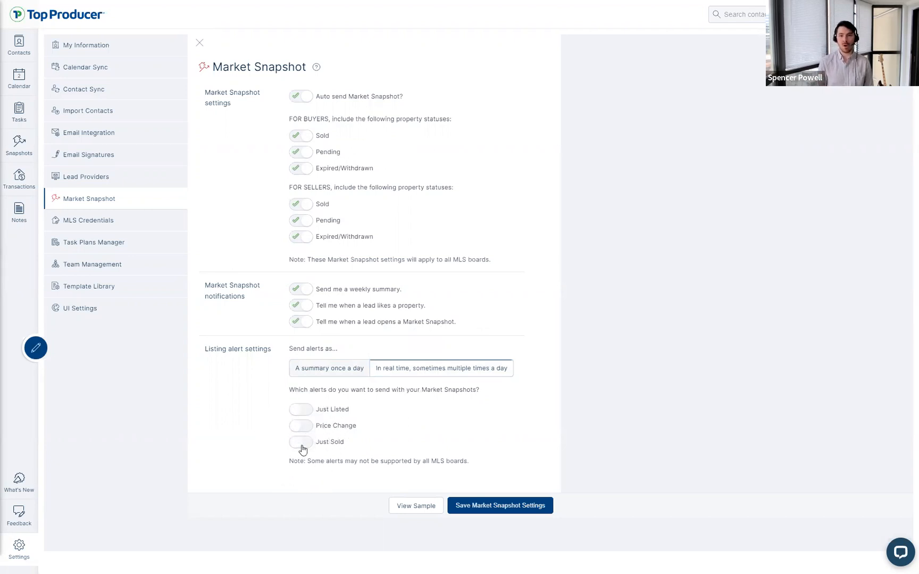
key(ctrl)
key(ctrl)
key(ctrl)
key(ctrl)
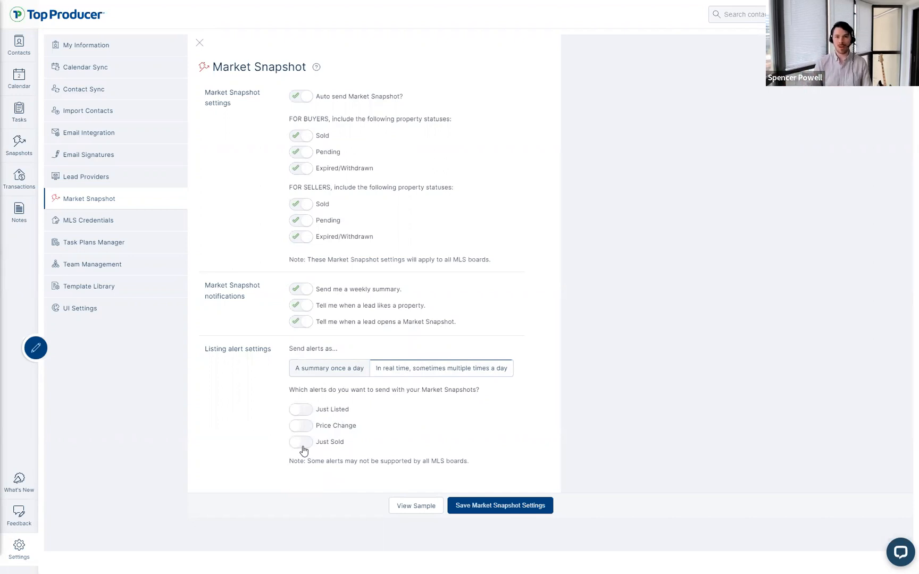
Step: Turn all three alert types back on, restore the daily summary, then open MLS Credentials
click(301, 445)
click(298, 426)
click(299, 411)
click(347, 367)
key(ctrl)
key(ctrl)
key(ctrl)
key(ctrl)
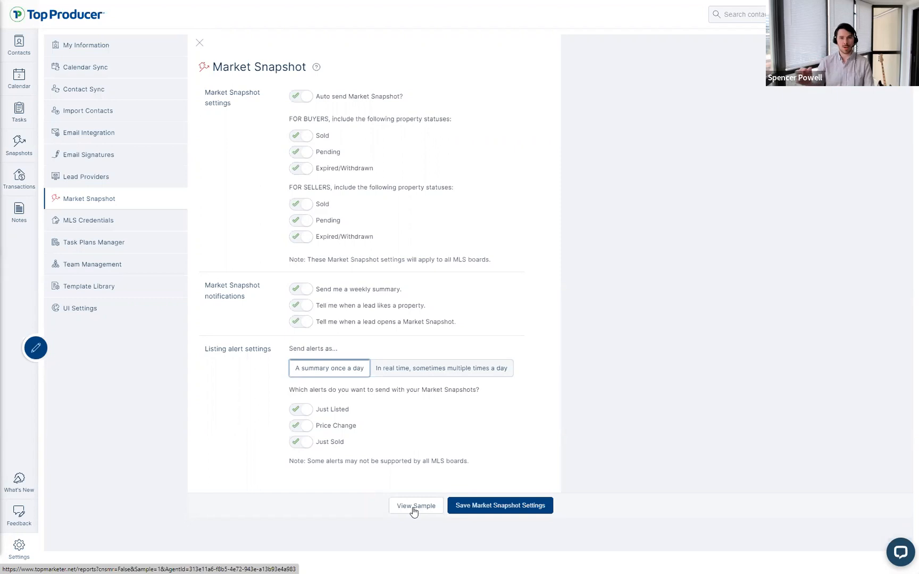
key(ctrl)
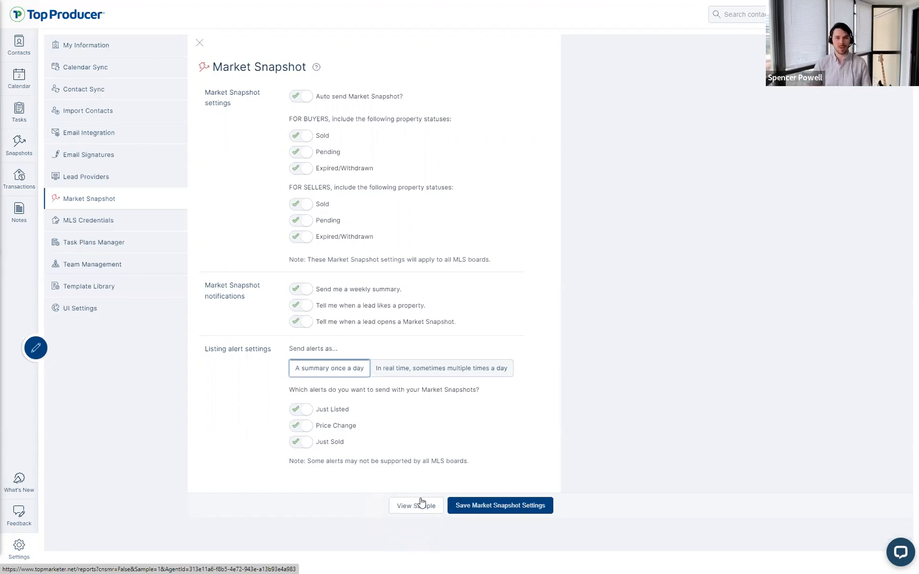
key(ctrl)
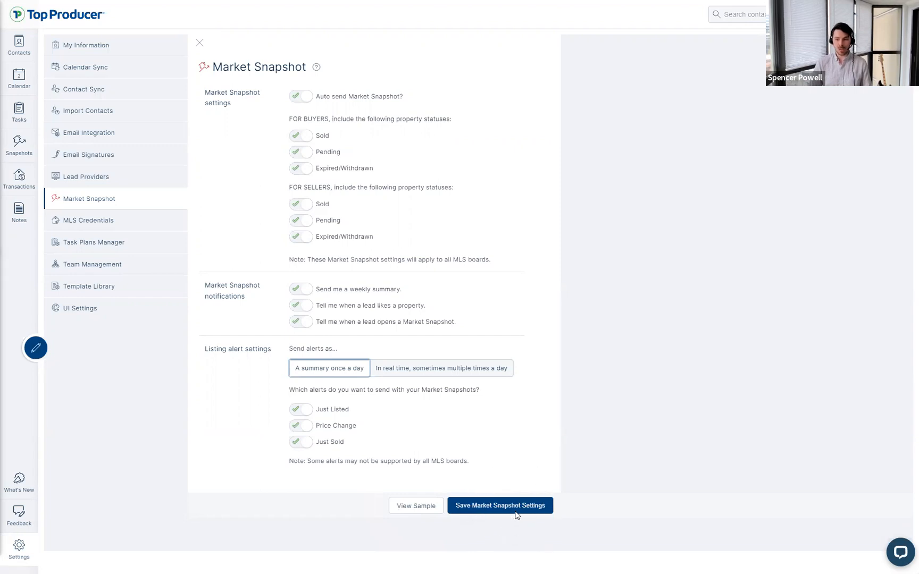
key(ctrl)
key(ctrl)
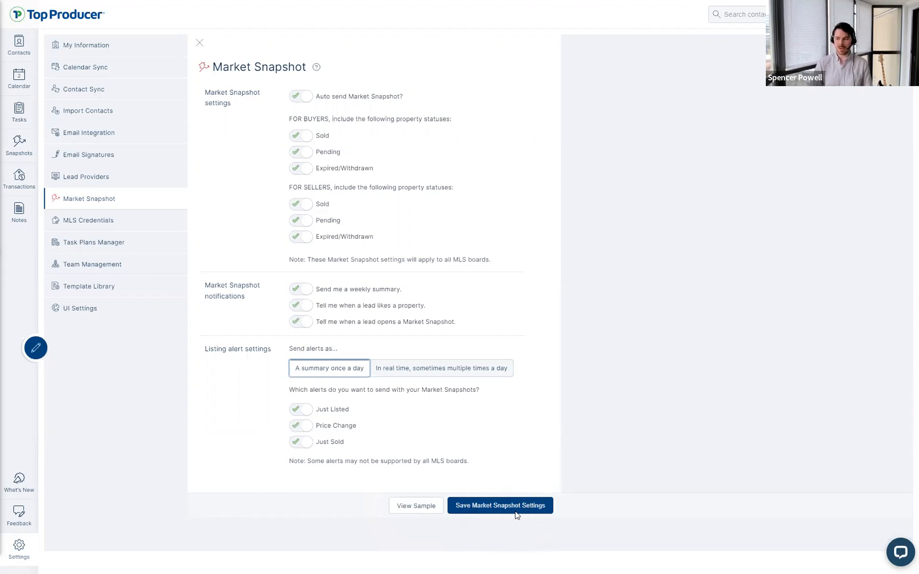
click(125, 417)
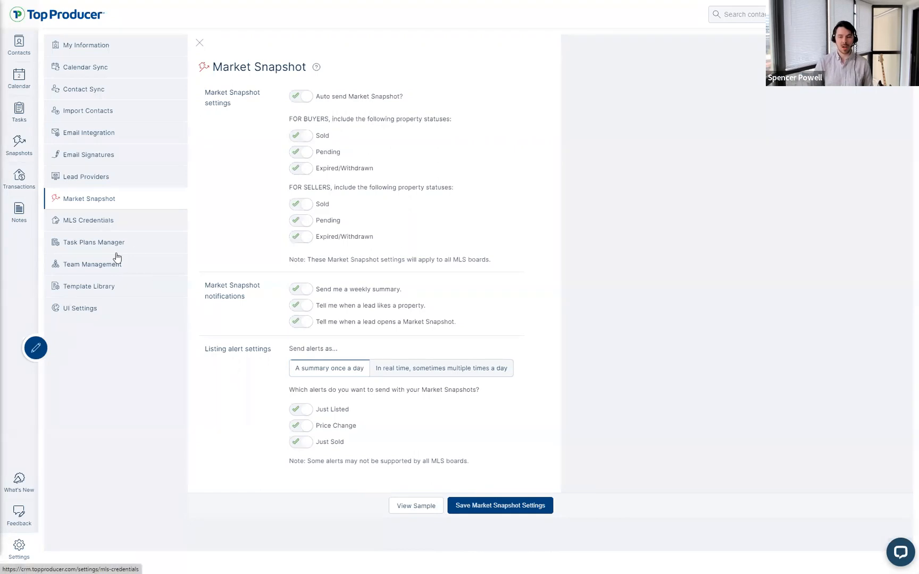
click(94, 220)
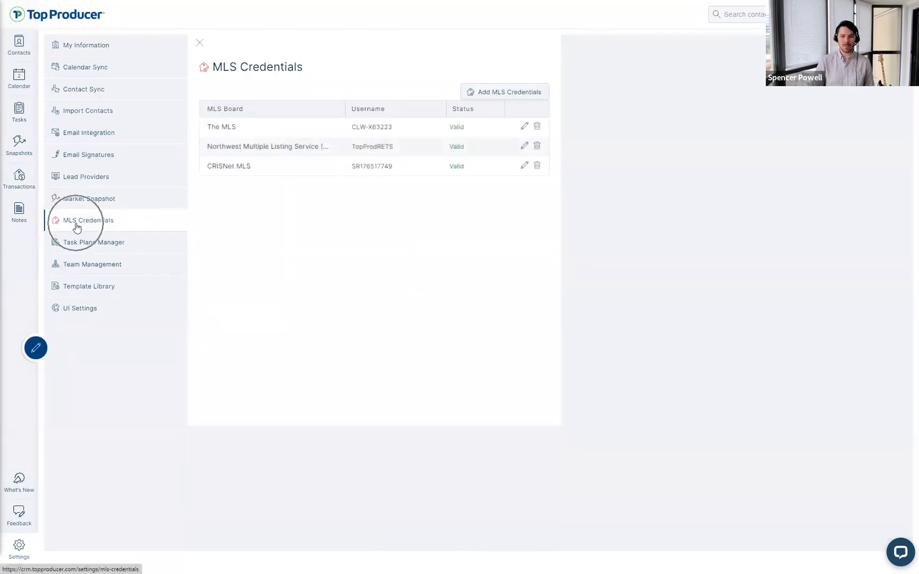
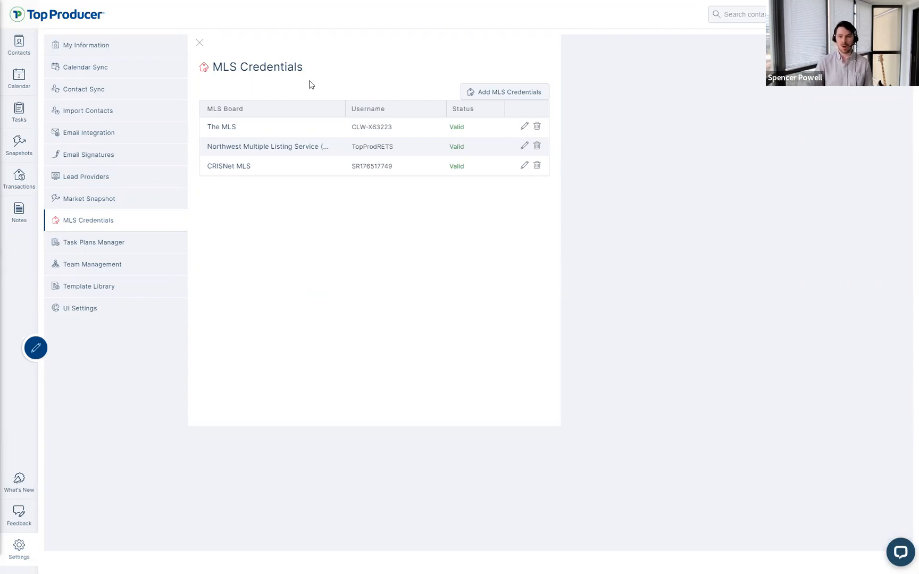
Step: Start adding a new MLS credential from the MLS Credentials page
mouse_move(307, 67)
mouse_down()
mouse_move(207, 69)
mouse_move(308, 61)
mouse_up()
click(287, 289)
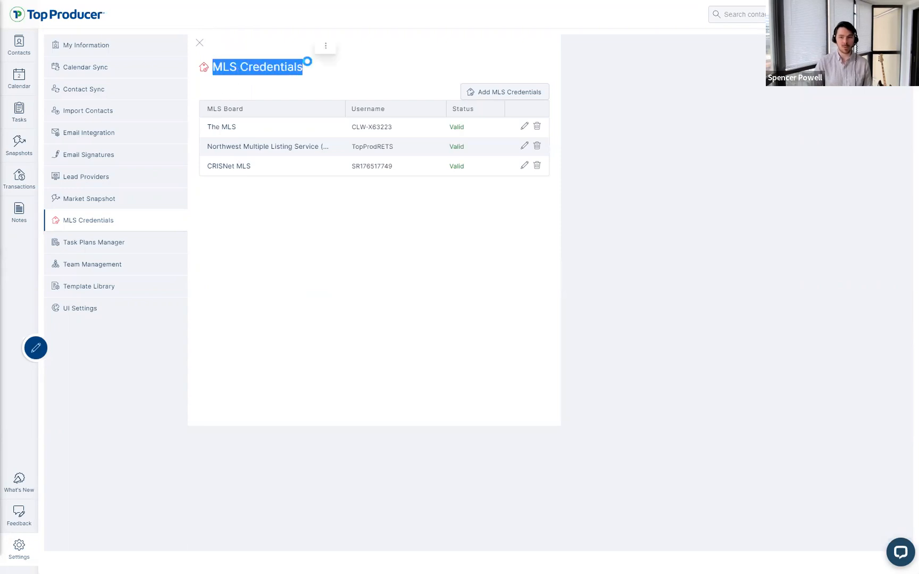
click(505, 94)
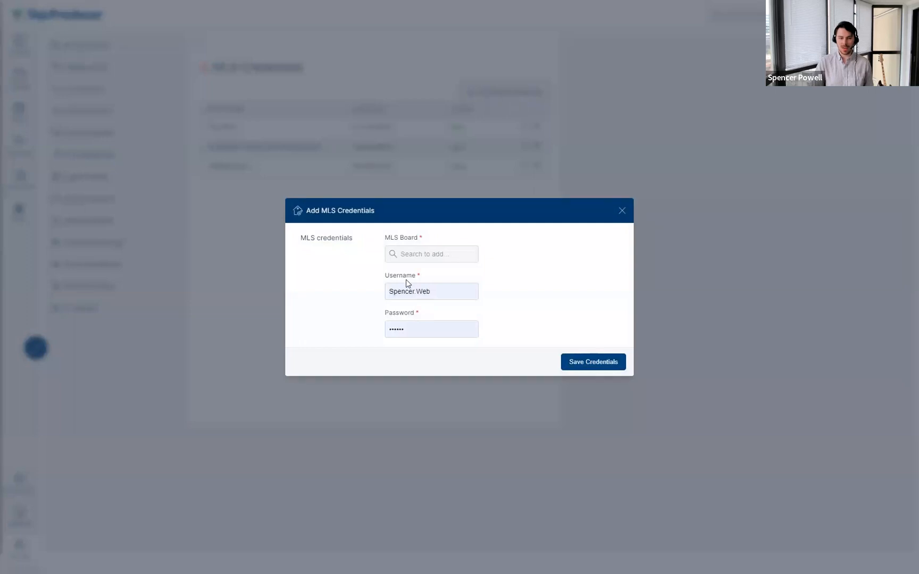
Step: Browse the MLS Board list and search it for 'califo'
click(420, 254)
scroll(429, 319, down, 3)
scroll(428, 322, up, 2)
scroll(436, 320, down, 4)
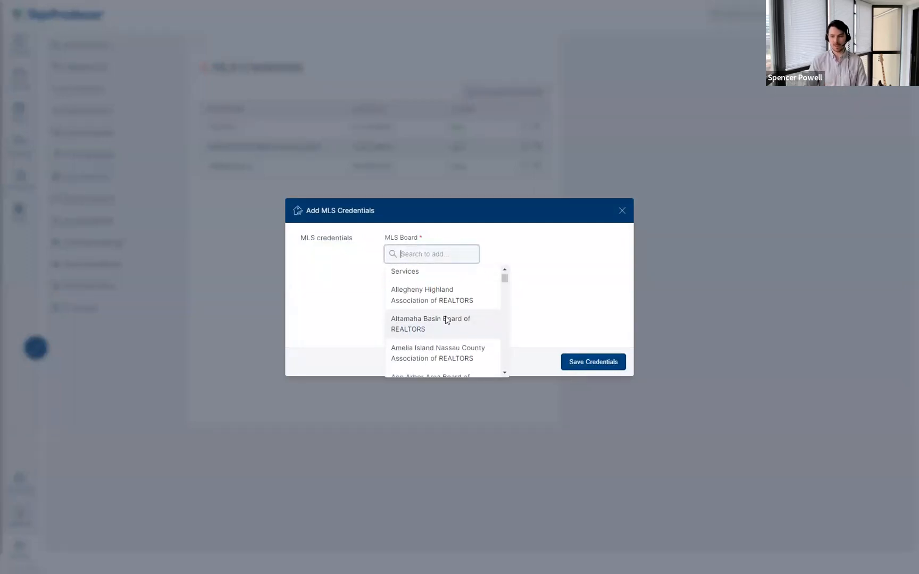
drag(503, 280, 505, 316)
scroll(505, 315, down, 5)
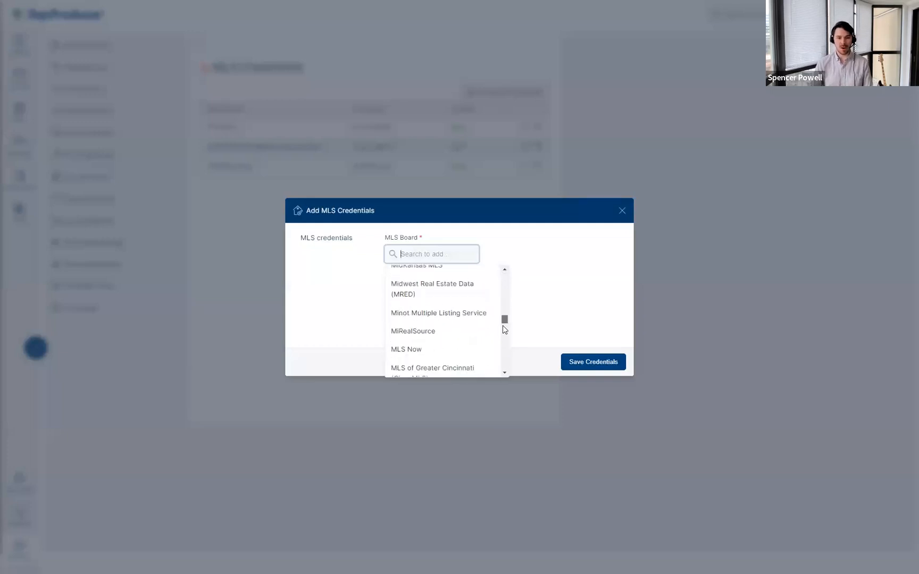
scroll(447, 304, down, 2)
key(ctrl)
key(ctrl)
key(ctrl)
key(ctrl)
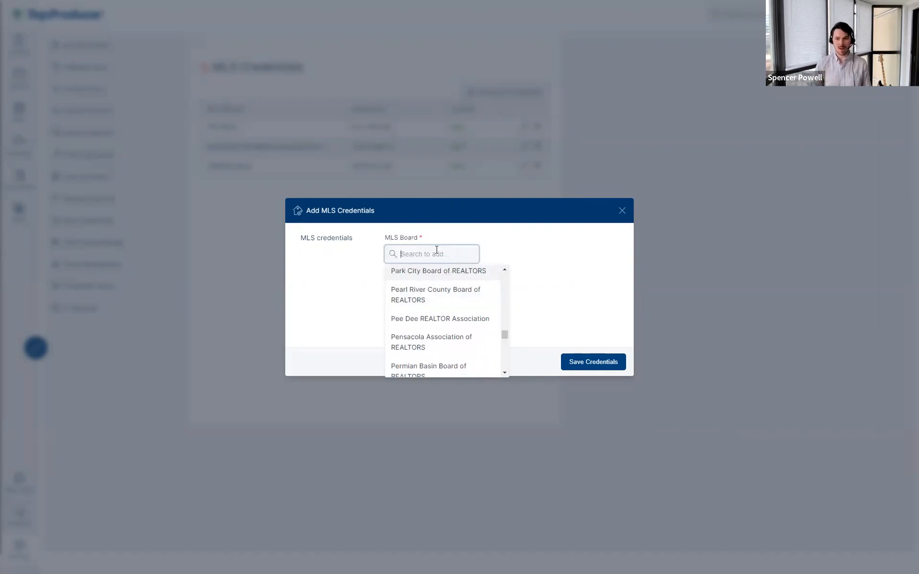
text(c)
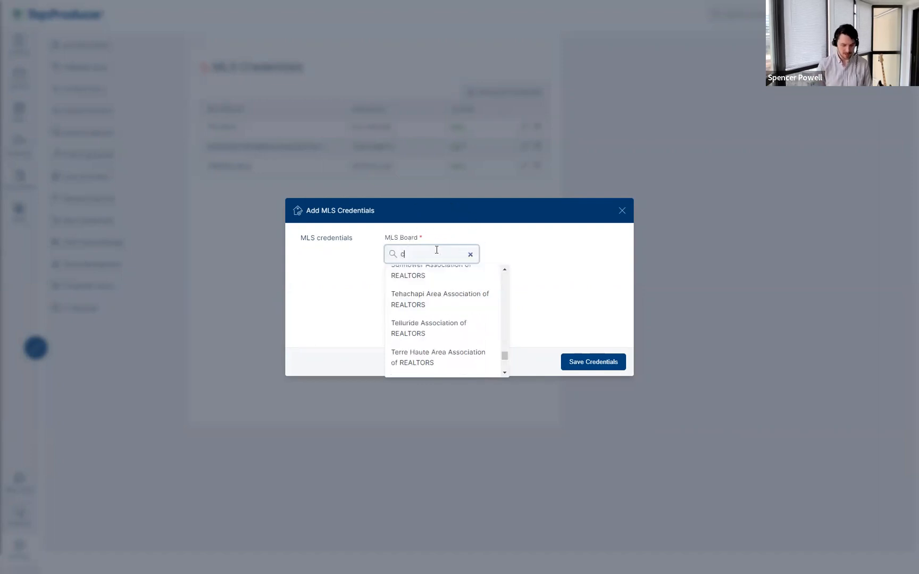
text(alifo)
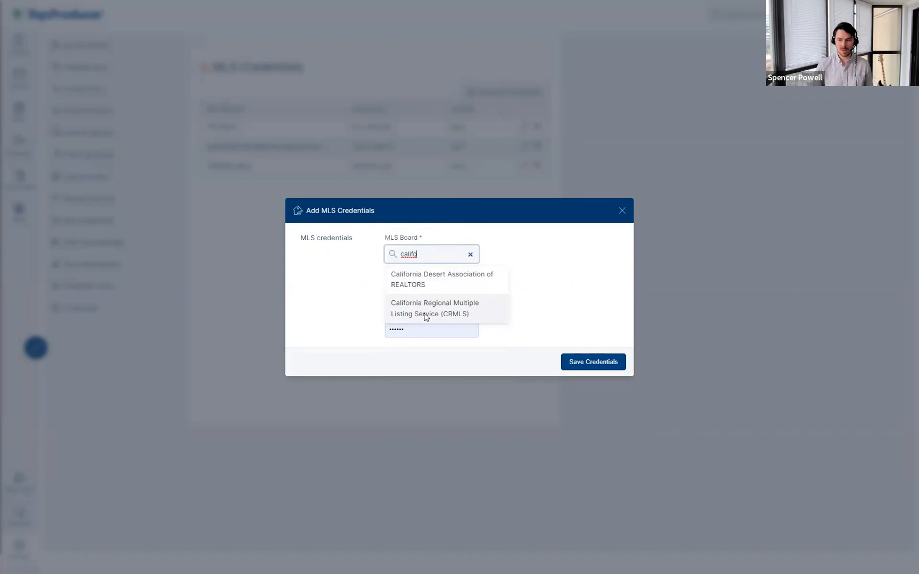
Step: Choose CRMLS as the MLS board and enter the agent MLS ID
click(445, 317)
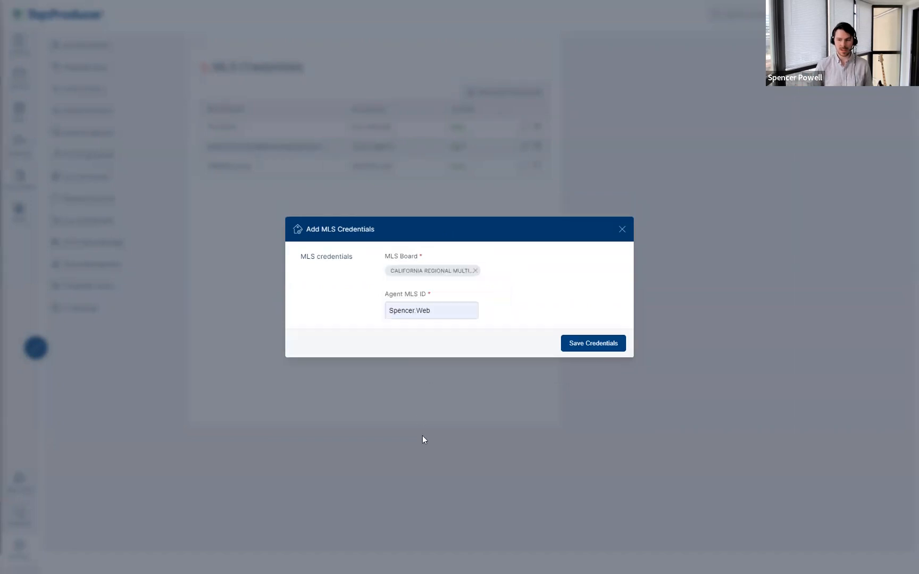
click(443, 315)
text(Sp12345)
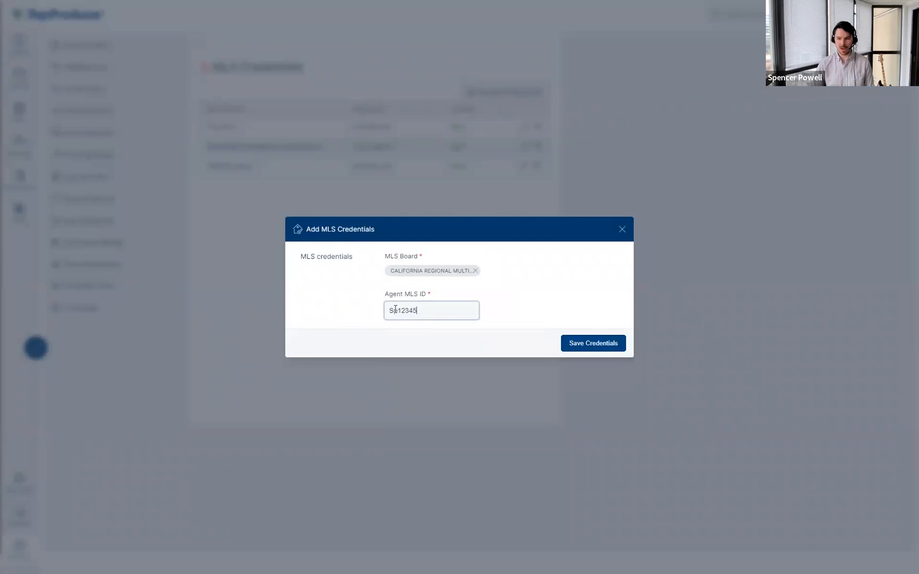
key(BackSpace)
text(P)
click(416, 281)
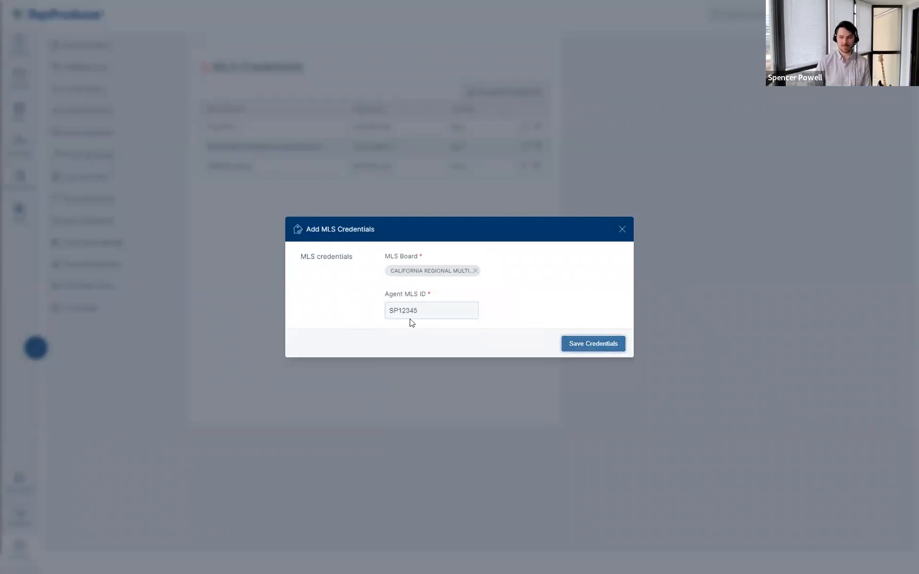
Step: Change the ID's letter prefix and try saving twice; the credential is rejected as not valid
drag(387, 312, 400, 312)
text(sp)
click(577, 347)
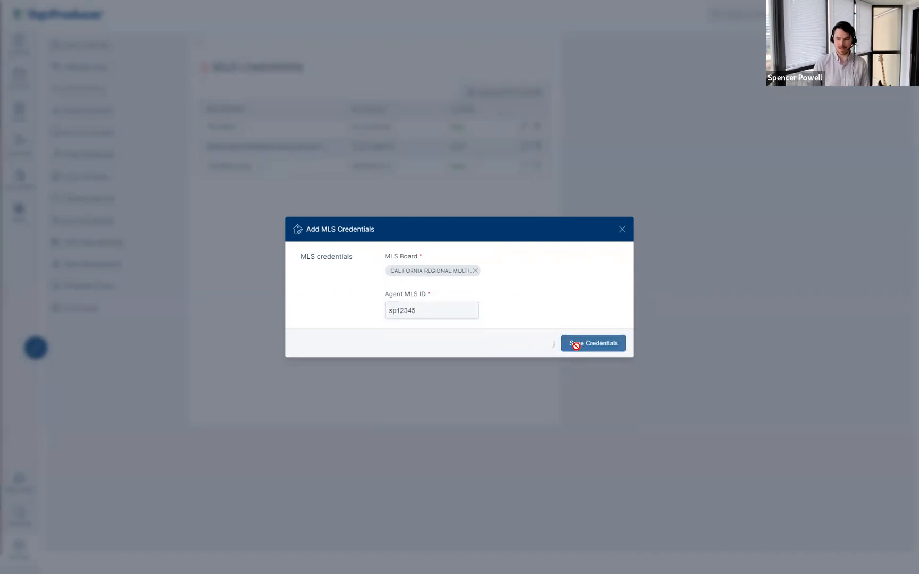
drag(482, 539, 389, 539)
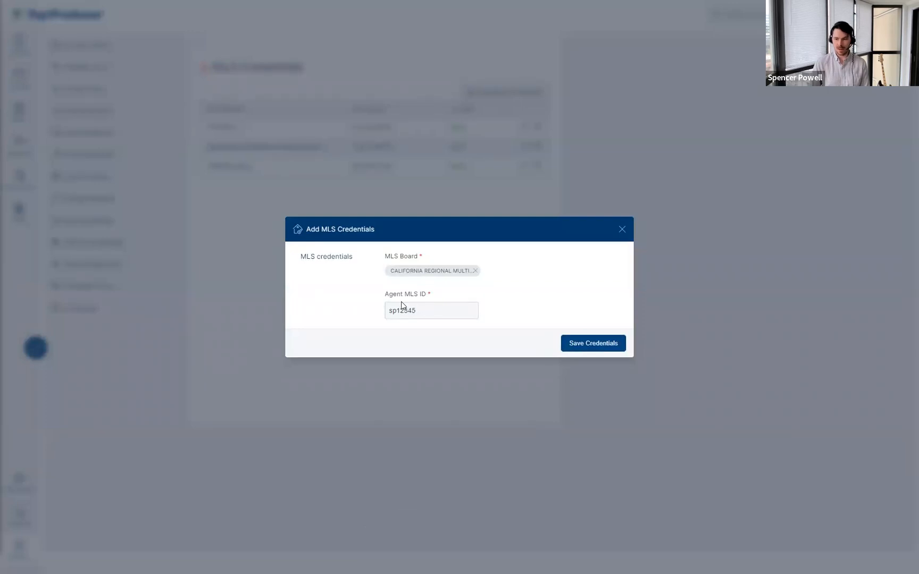
drag(397, 311, 387, 311)
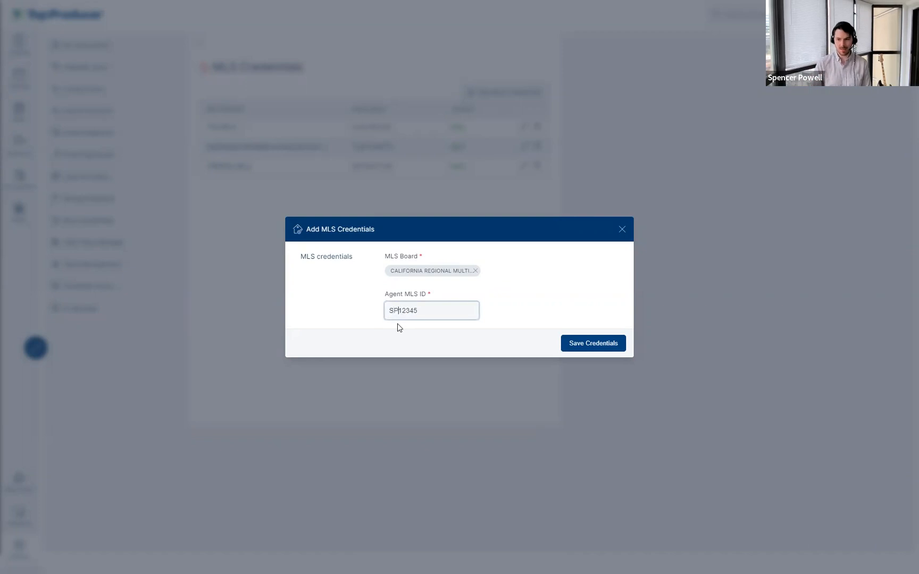
click(603, 344)
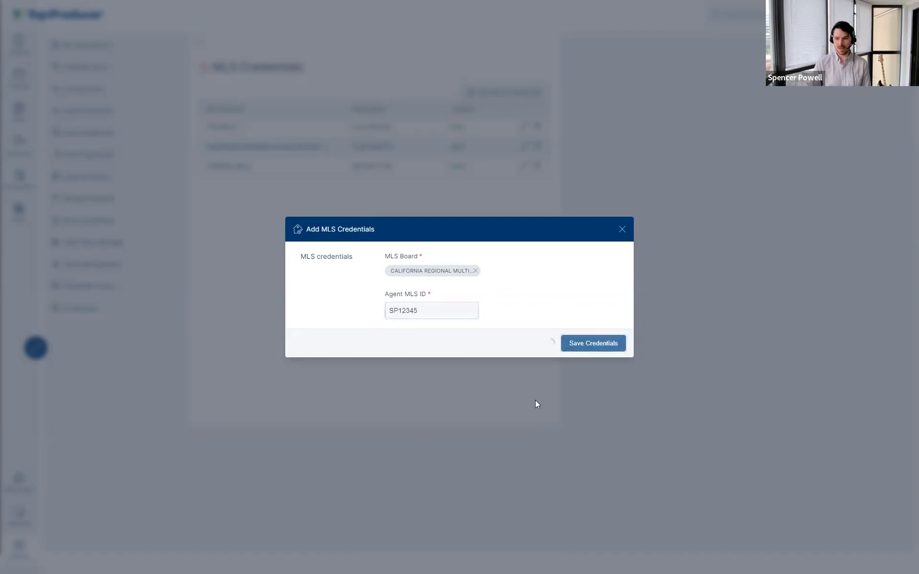
Step: Retry saving with a numbers-only ID, then close the dialog and open the support chat
click(399, 312)
key(BackSpace)
key(BackSpace)
click(608, 348)
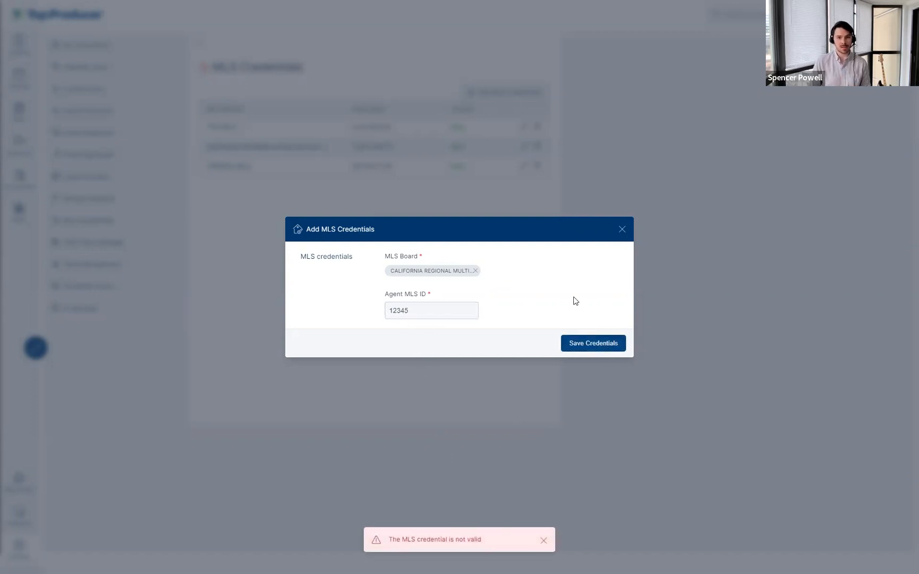
click(619, 233)
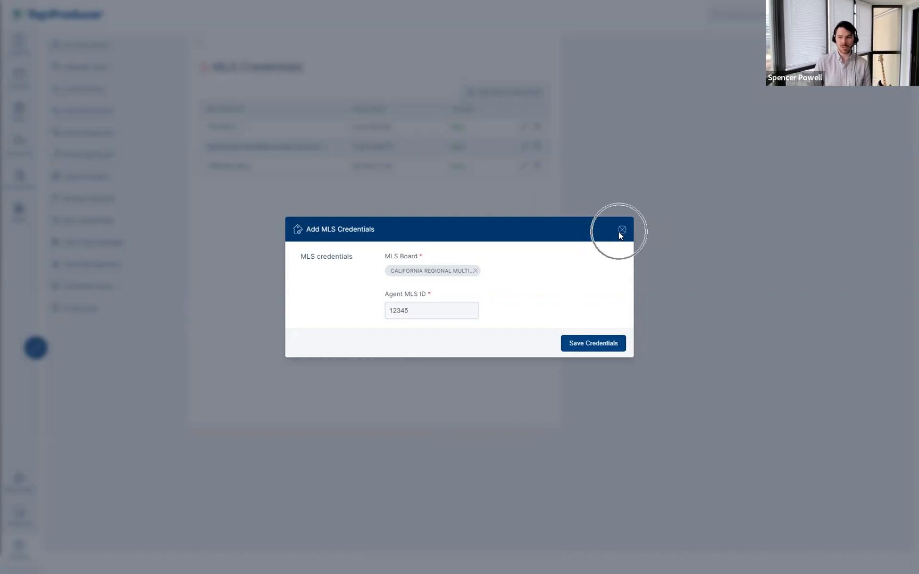
click(899, 554)
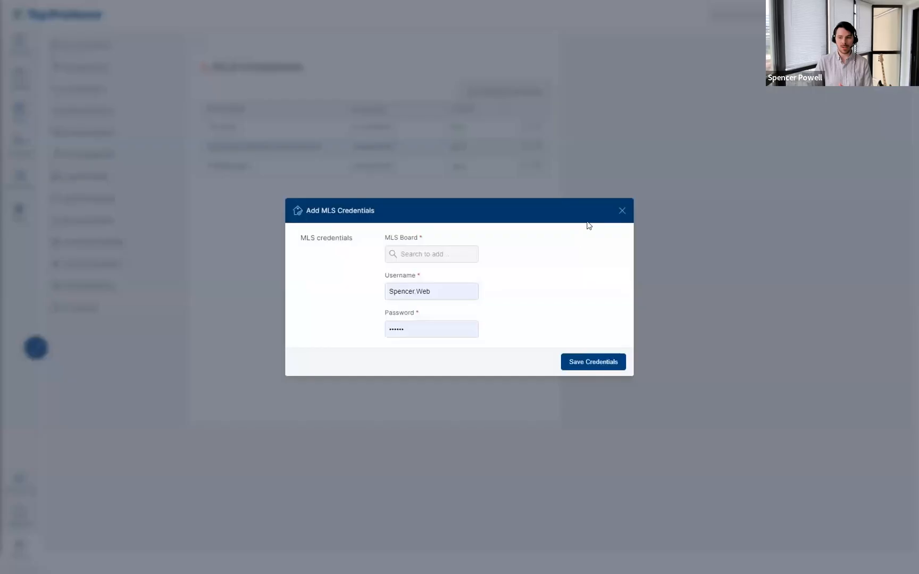
Step: Dismiss the reopened Add MLS Credentials dialog without choosing a board and open Support Questions
click(434, 254)
click(541, 236)
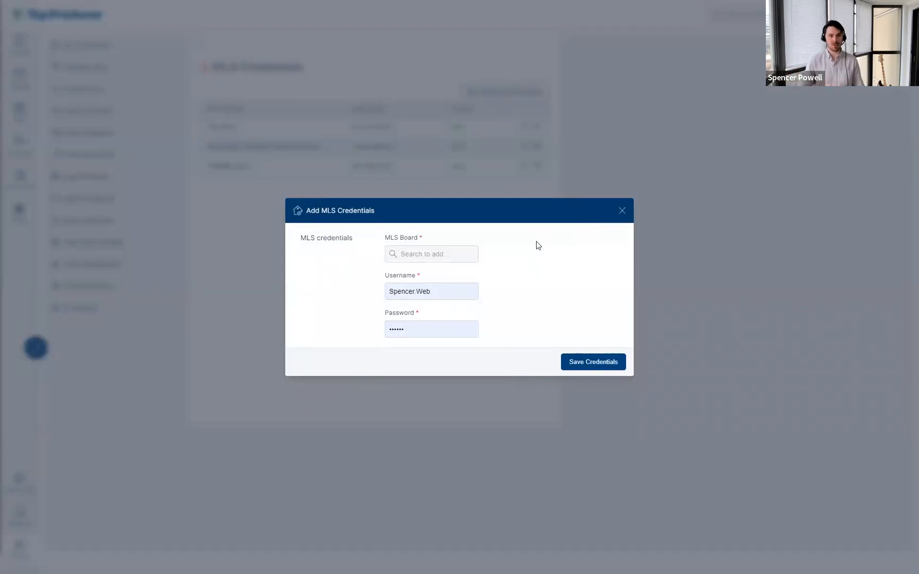
click(621, 211)
click(898, 547)
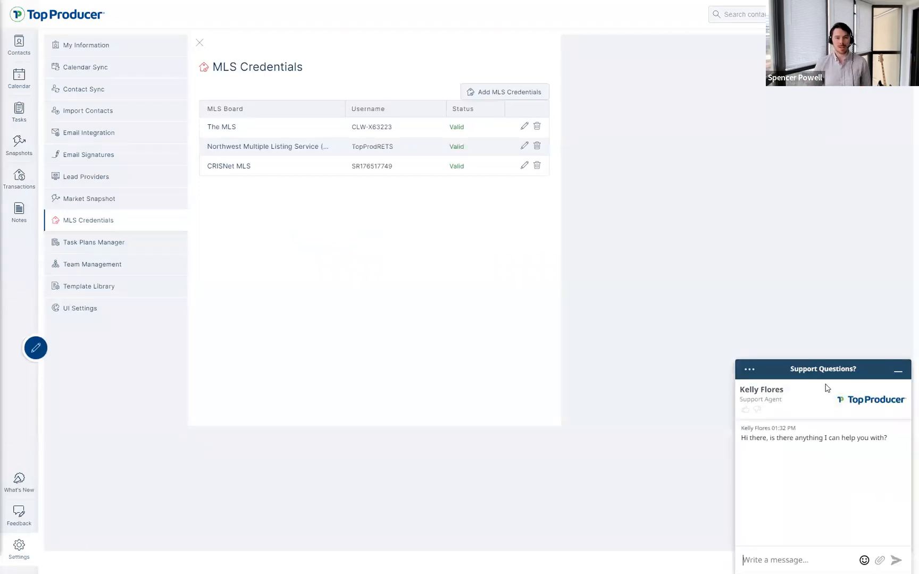
Step: Minimize the support chat and move between Template Library and Task Plans Manager, ending on Task Plans Manager
click(898, 371)
click(100, 246)
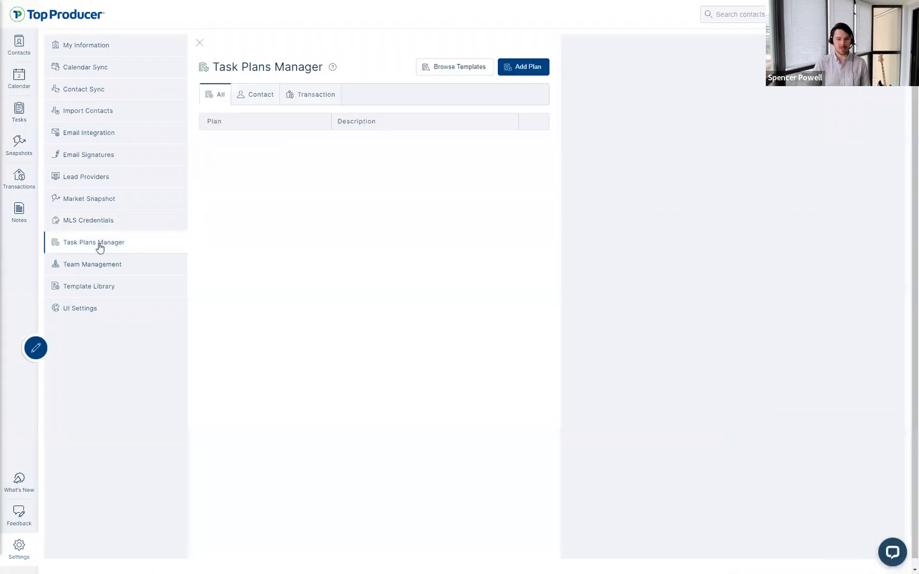
click(92, 289)
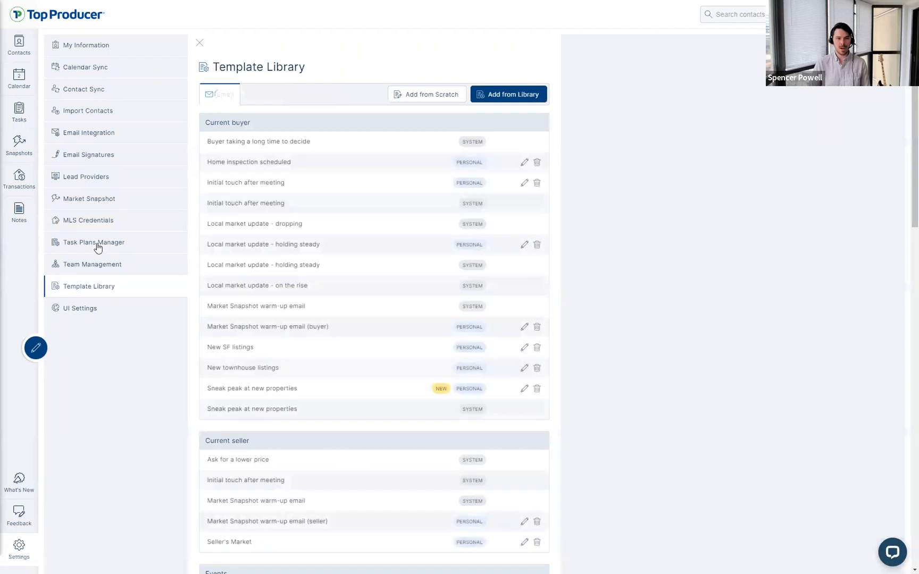
click(92, 242)
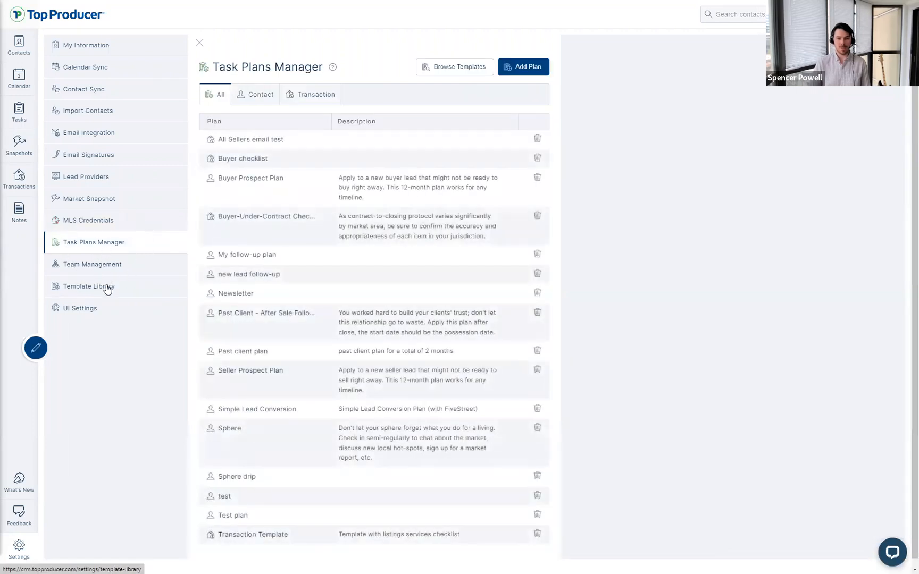
click(107, 287)
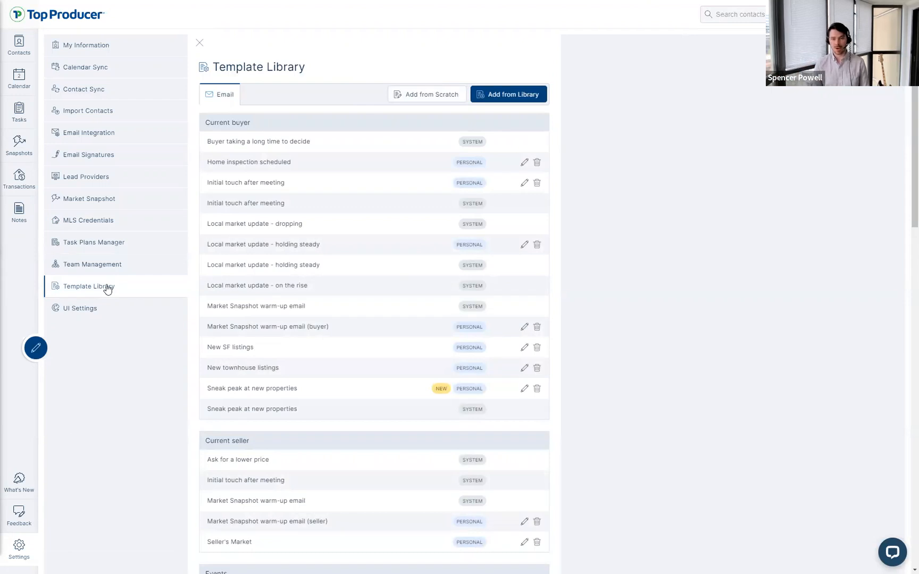
click(101, 249)
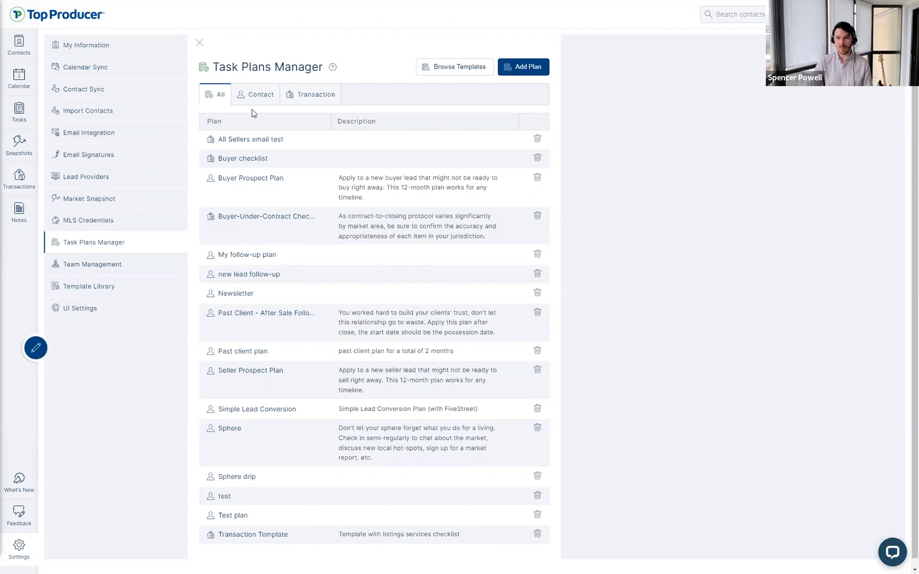
Step: Filter plans by transaction and contact, then start a plan from Non-Responsive Lead Plan and cancel it
click(299, 94)
click(262, 96)
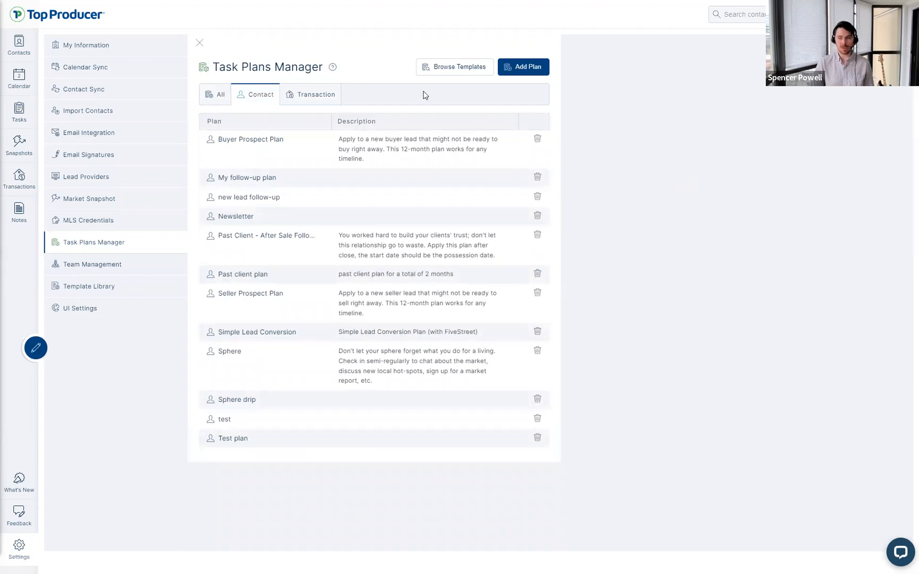
click(446, 68)
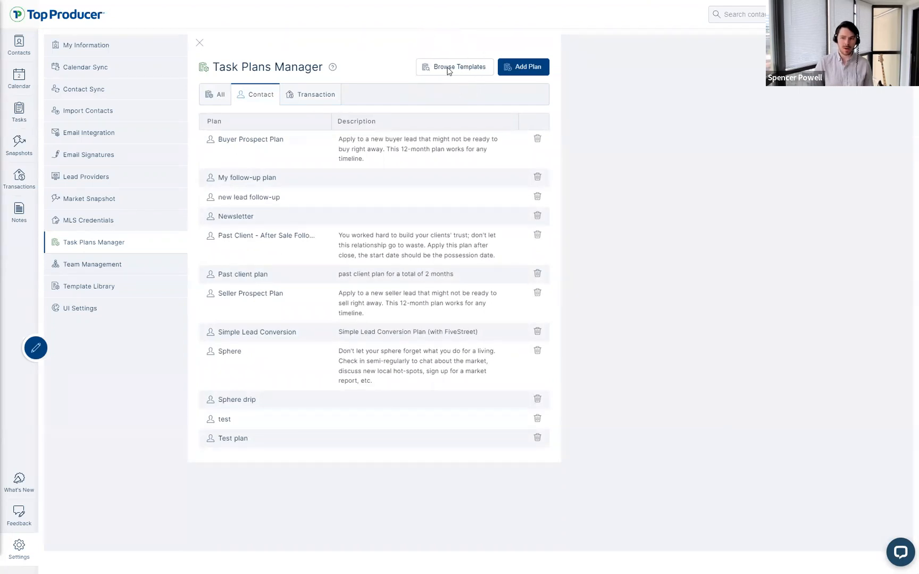
click(250, 110)
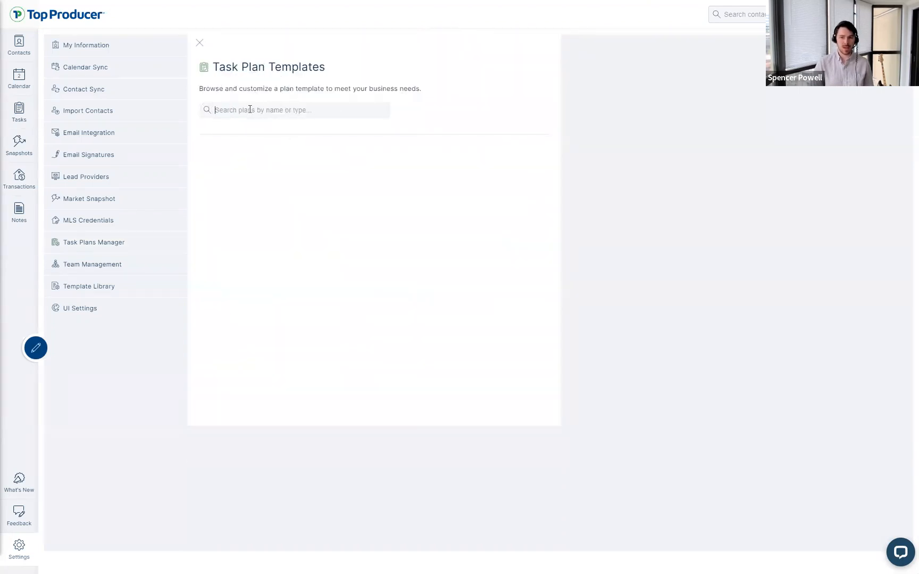
scroll(303, 183, down, 1)
scroll(264, 209, up, 1)
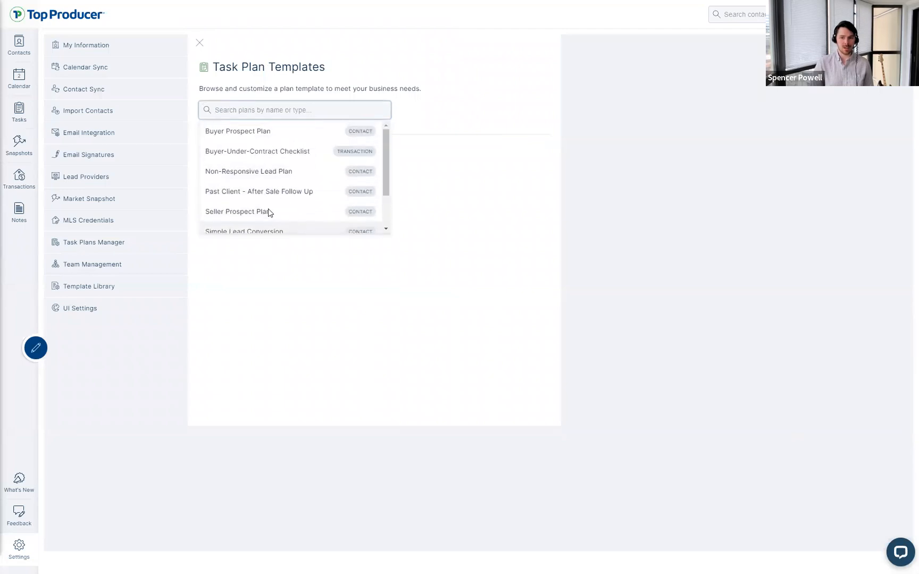
click(279, 178)
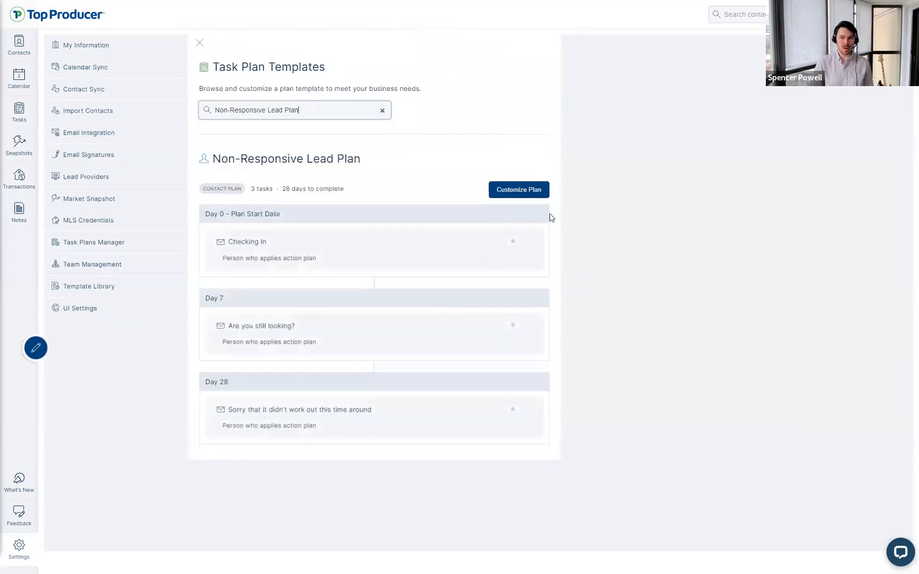
click(505, 190)
click(618, 80)
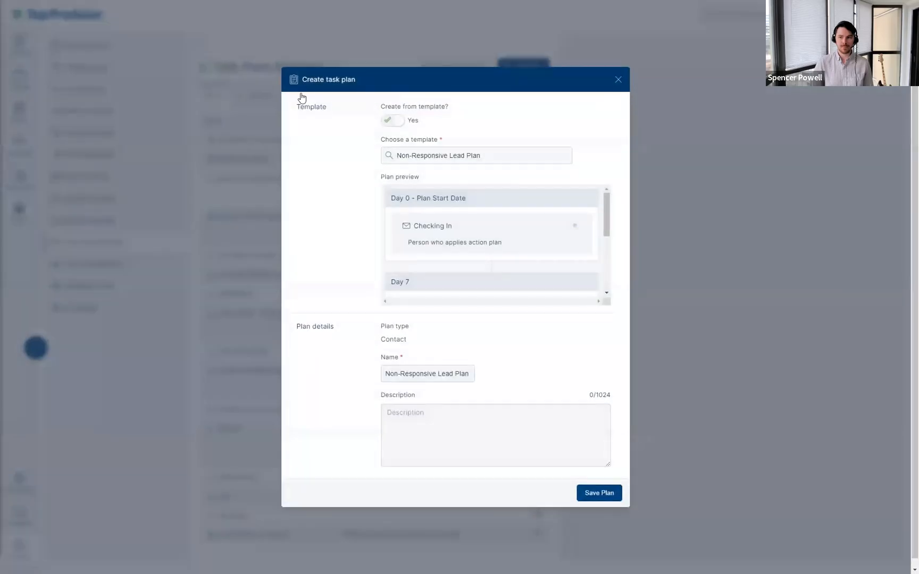
Step: View the Past Client - After Sale Follow Up plan's tasks, then return to the plans list
click(530, 73)
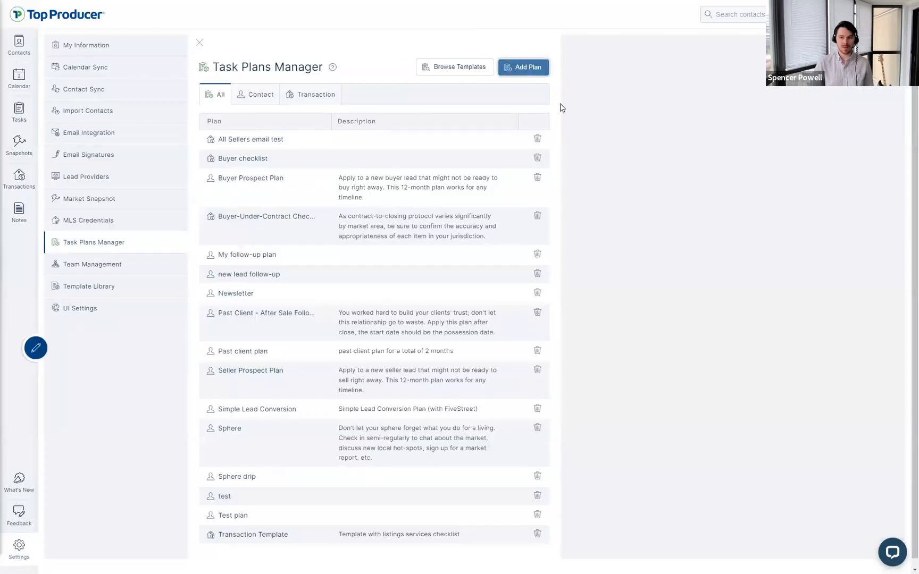
click(273, 323)
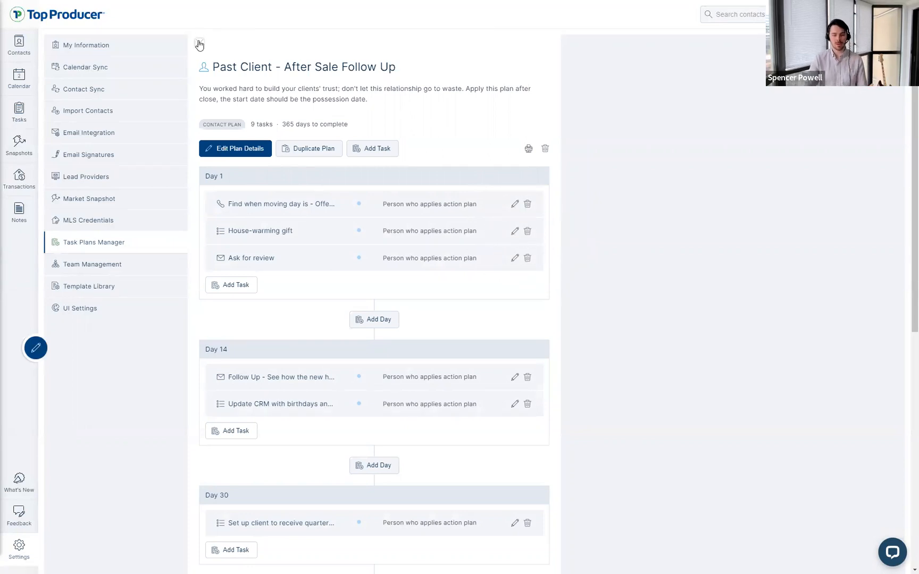
click(199, 43)
key(ctrl)
key(ctrl)
key(ctrl)
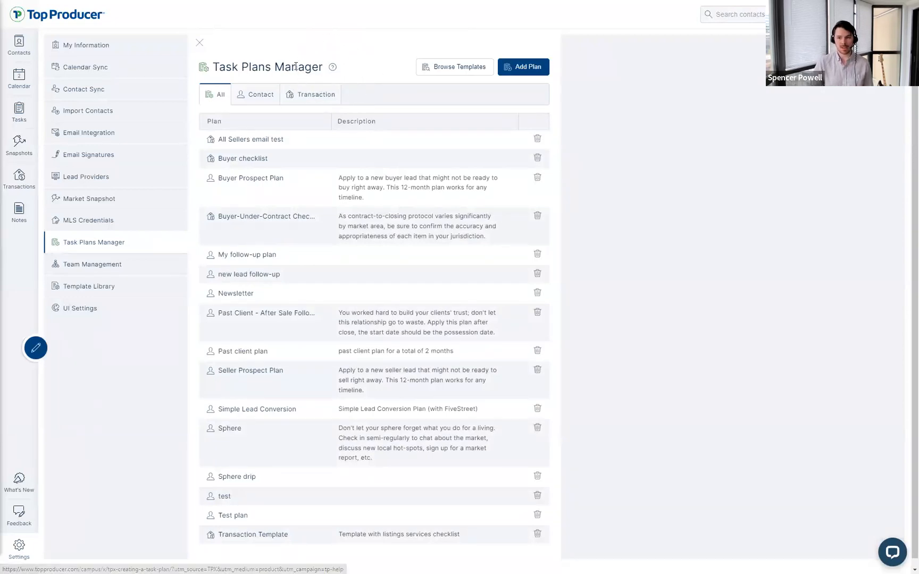
Step: Read the Creating a Task Plan help article full-screen, then return to the email Template Library
click(333, 68)
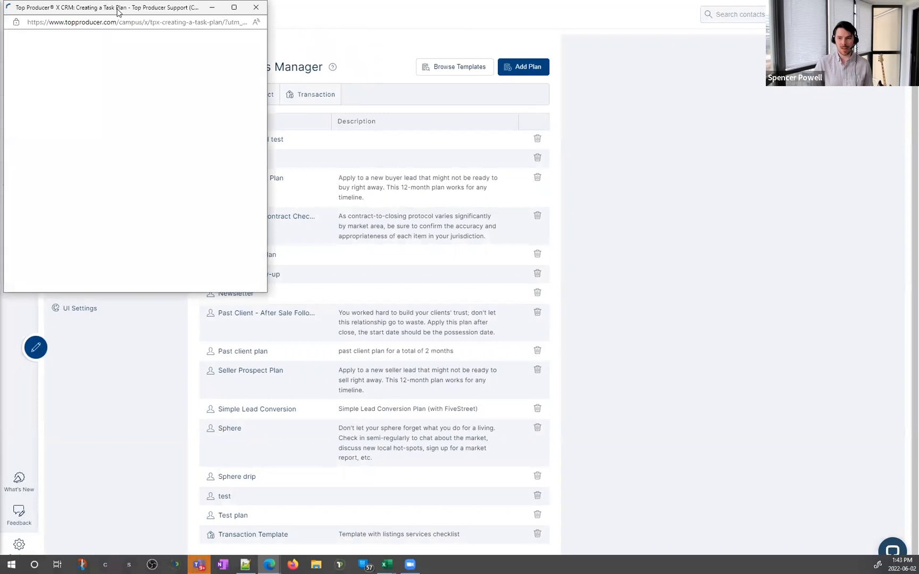
click(436, 30)
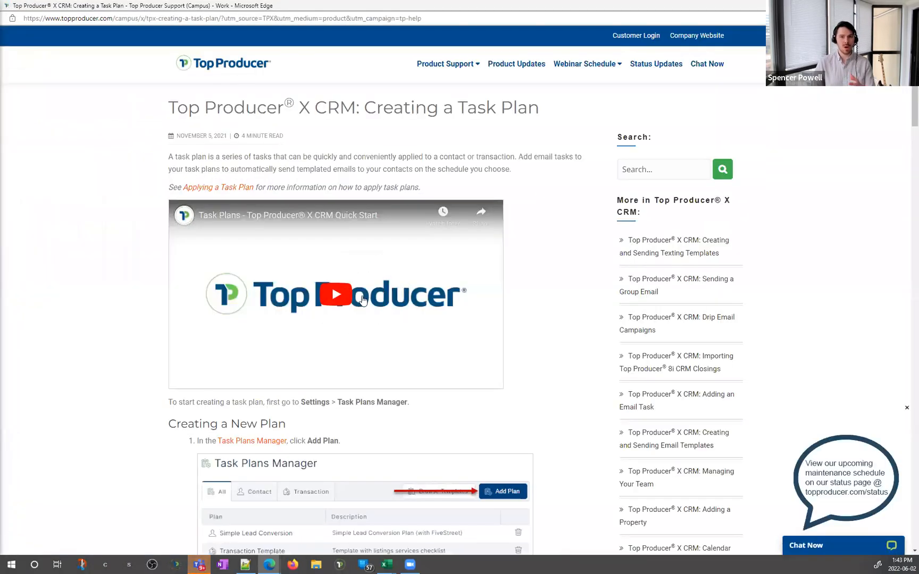
scroll(409, 307, down, 10)
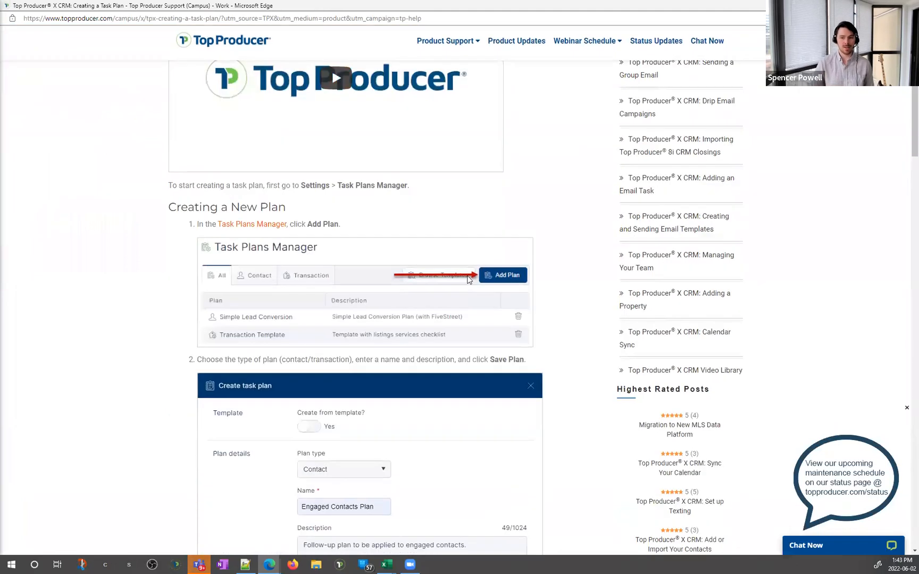
scroll(335, 227, down, 10)
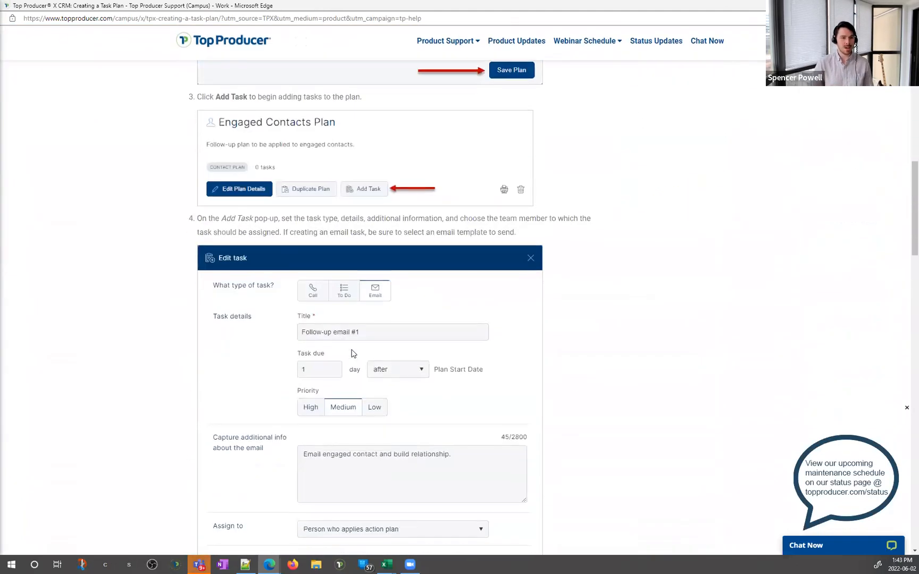
scroll(400, 414, down, 3)
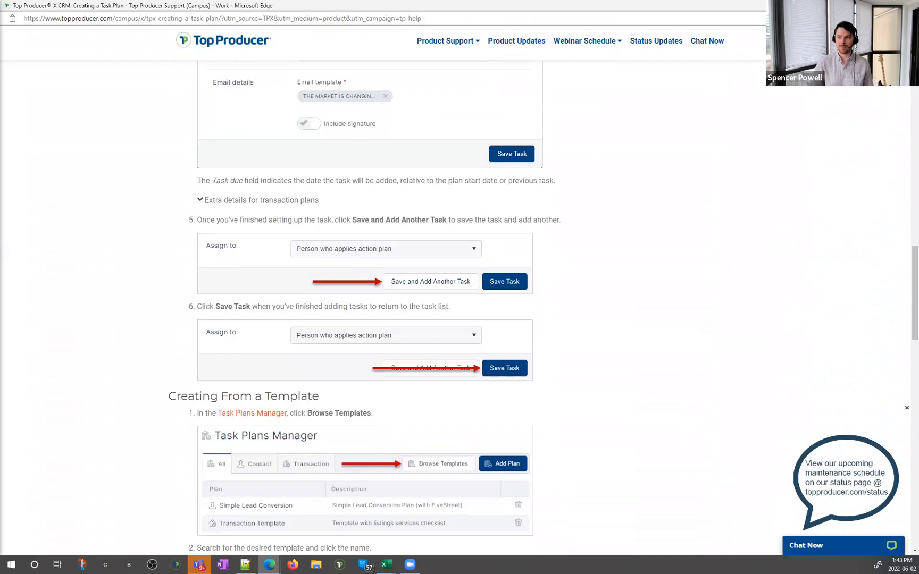
key(alt+Tab)
click(89, 290)
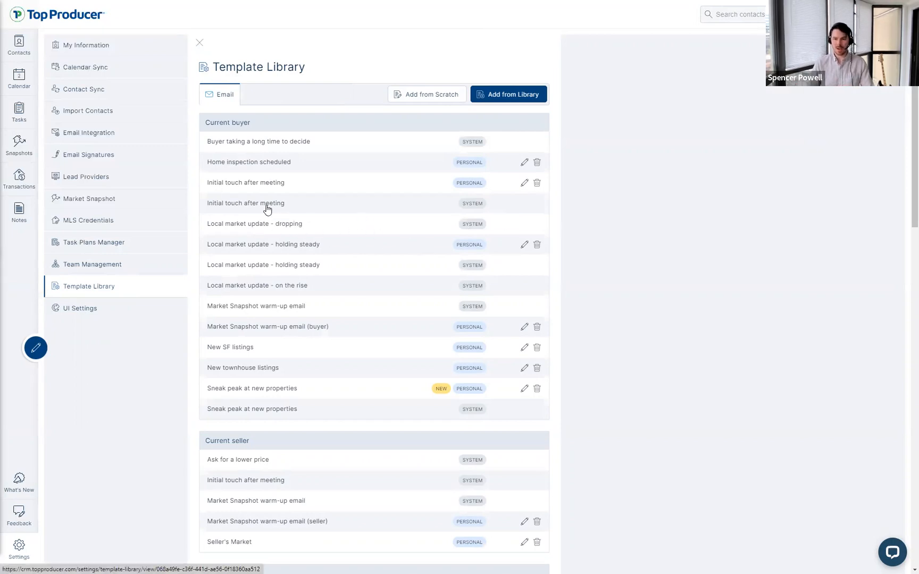
scroll(318, 314, down, 3)
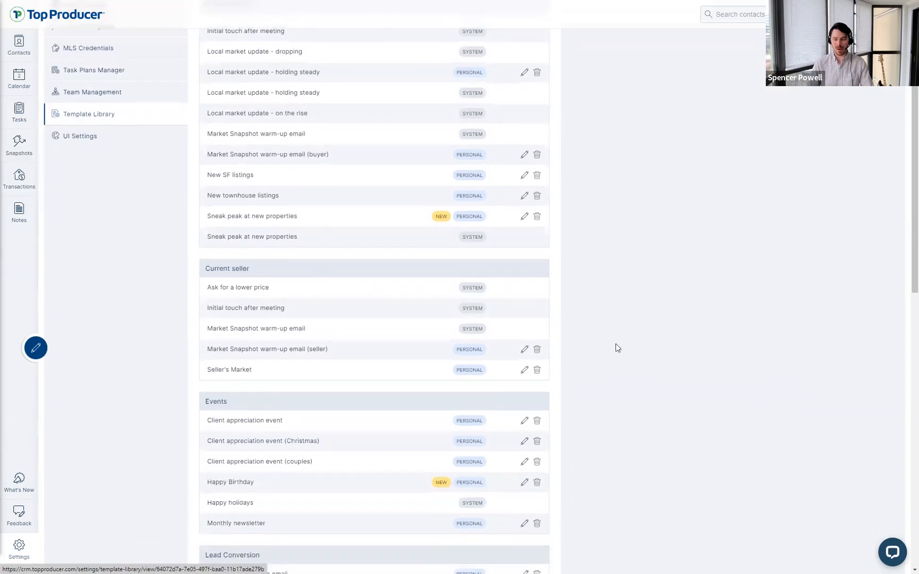
click(250, 297)
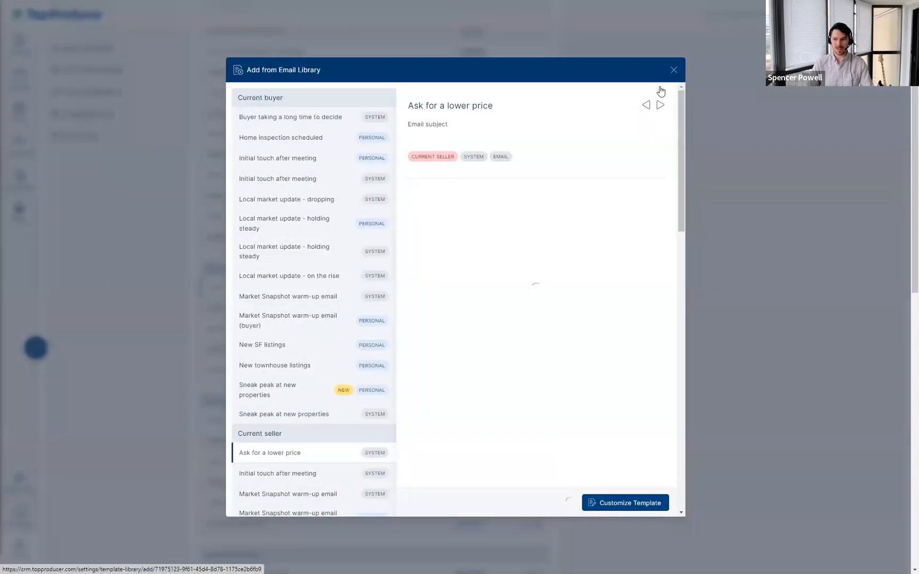
click(673, 70)
scroll(683, 180, down, 7)
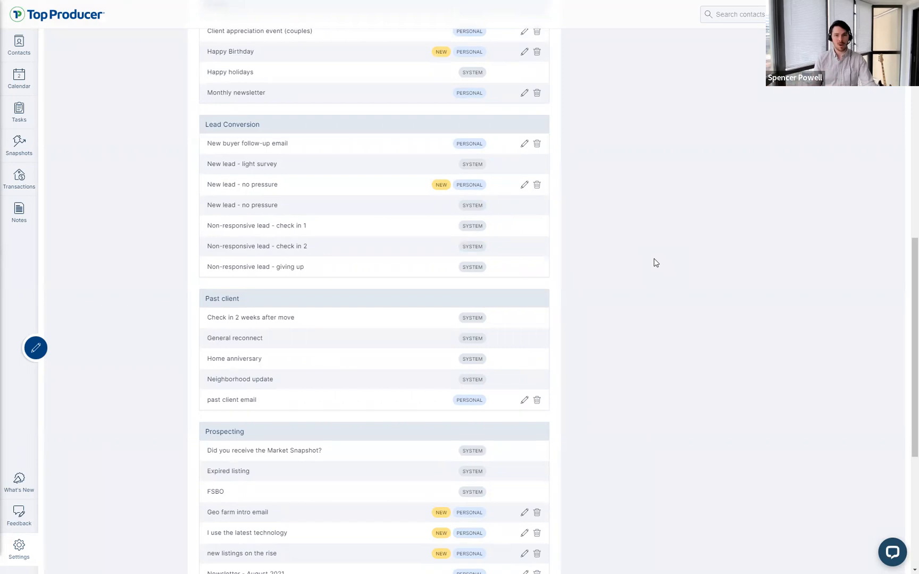
scroll(638, 253, up, 11)
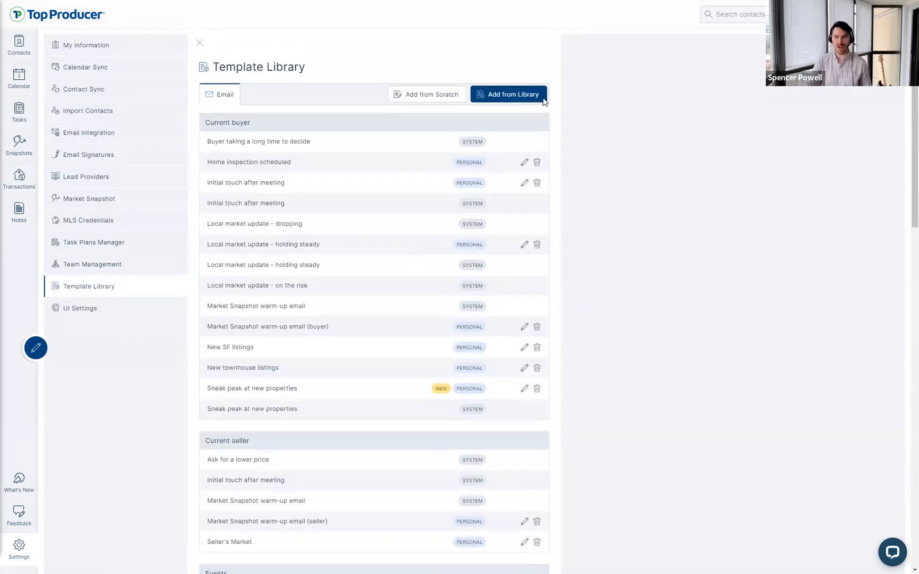
drag(330, 70, 216, 65)
click(220, 68)
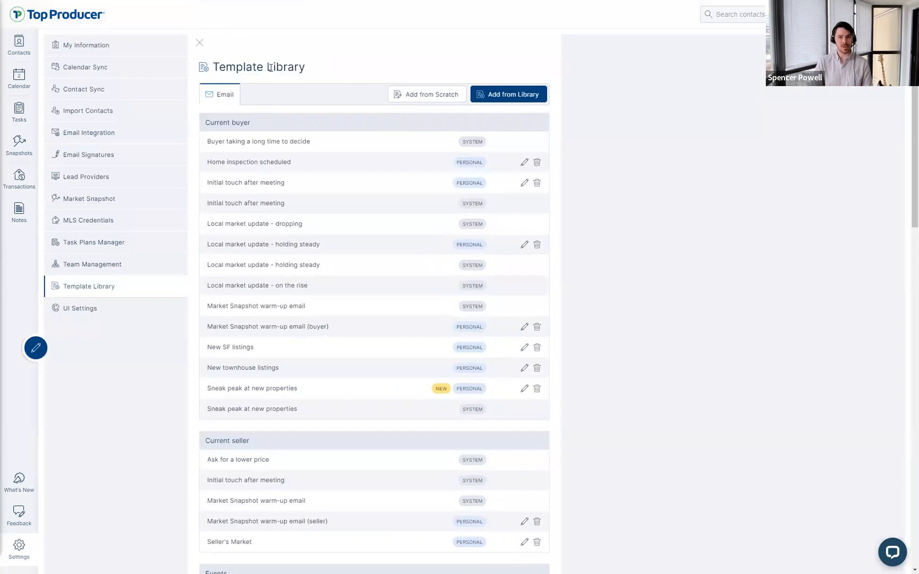
triple_click(218, 68)
click(268, 65)
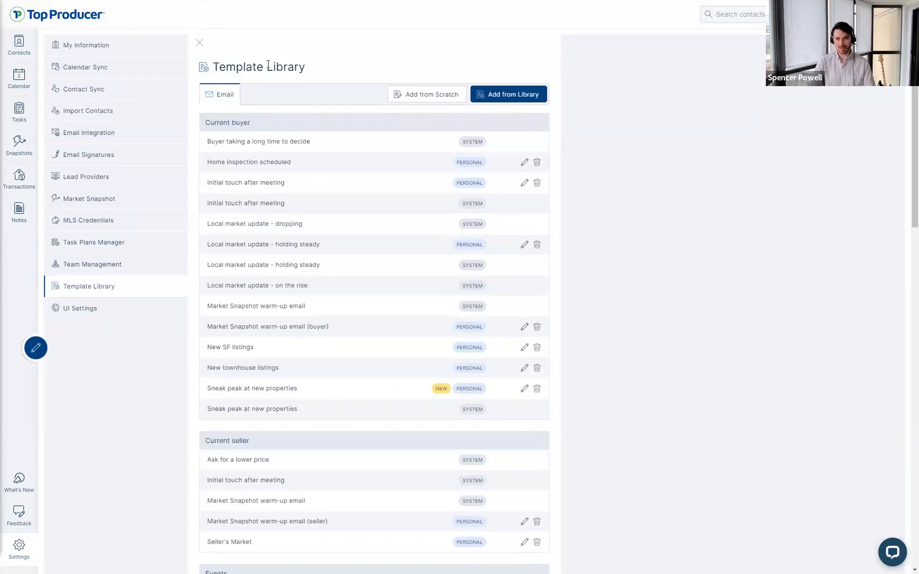
drag(352, 57, 194, 69)
click(319, 70)
drag(313, 72, 211, 68)
click(230, 69)
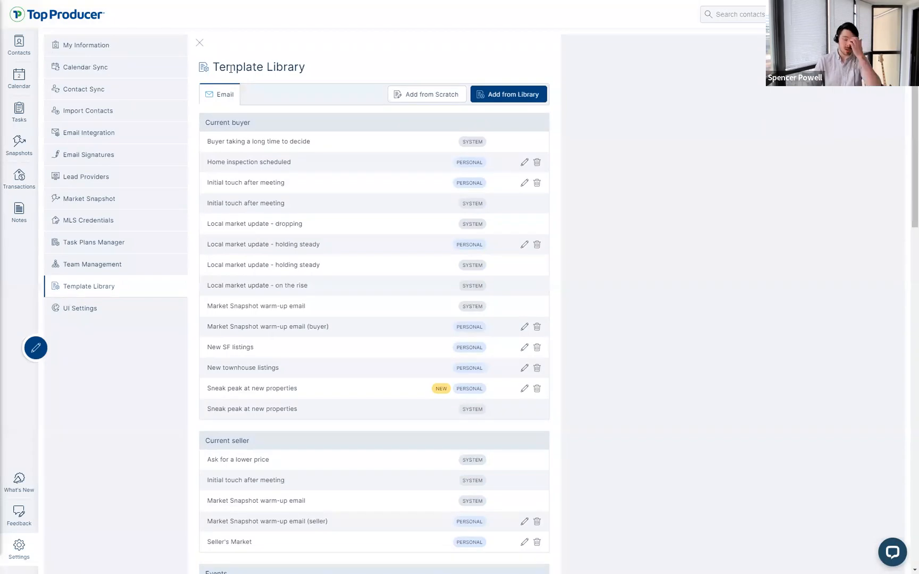
click(256, 98)
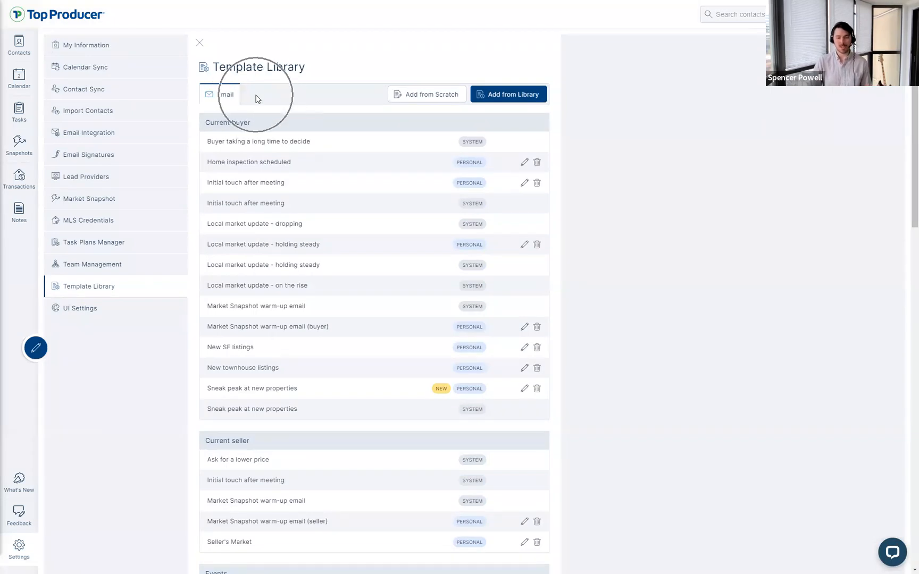
click(257, 99)
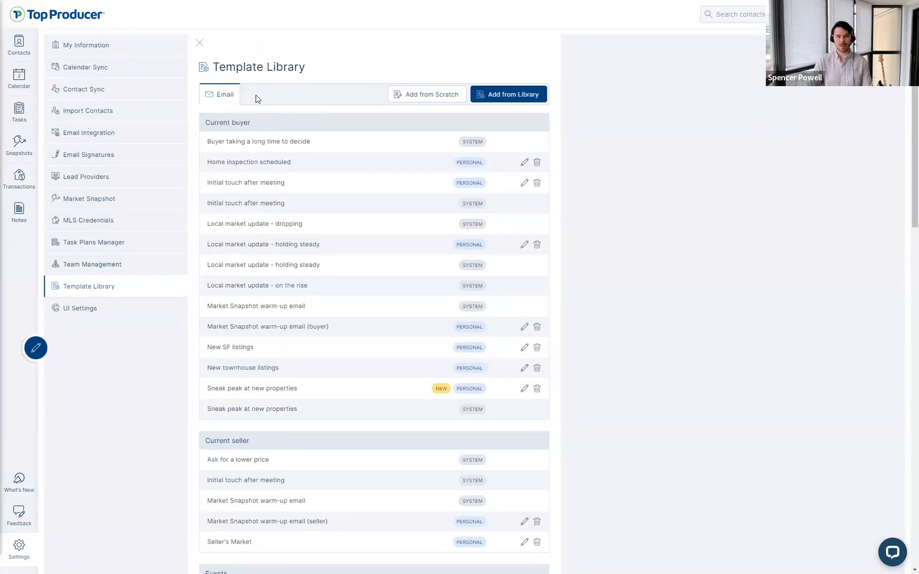
click(252, 98)
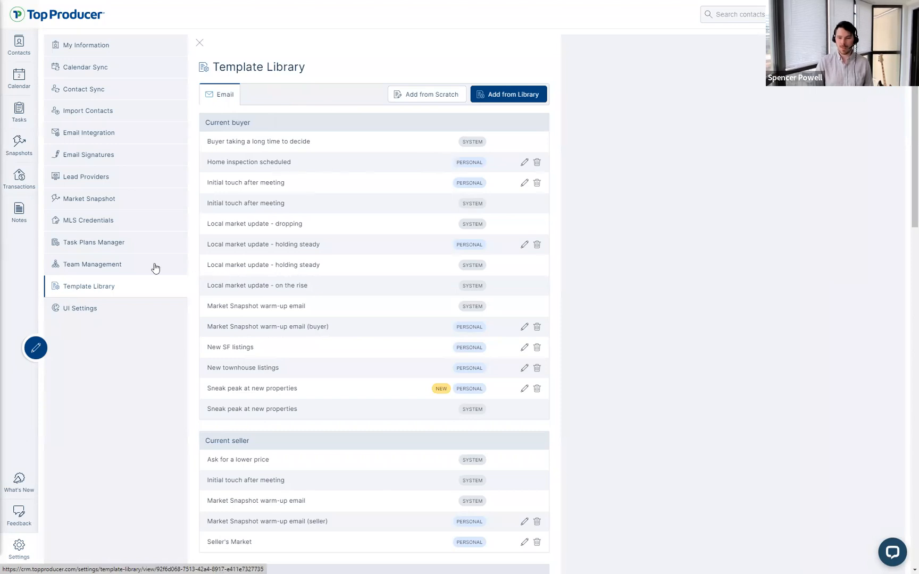
click(107, 266)
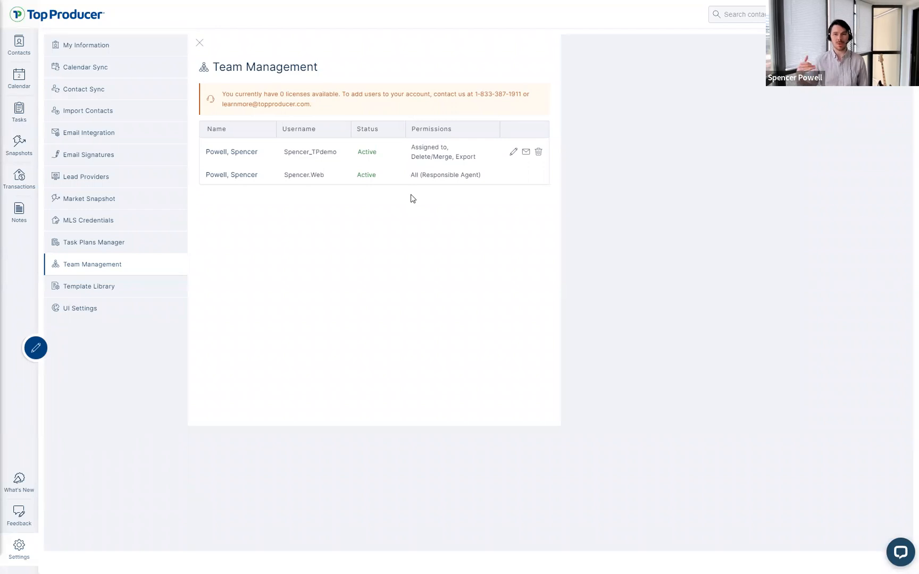
Step: Review the Team Management page showing two active users and 0 licenses available
key(ctrl)
key(ctrl)
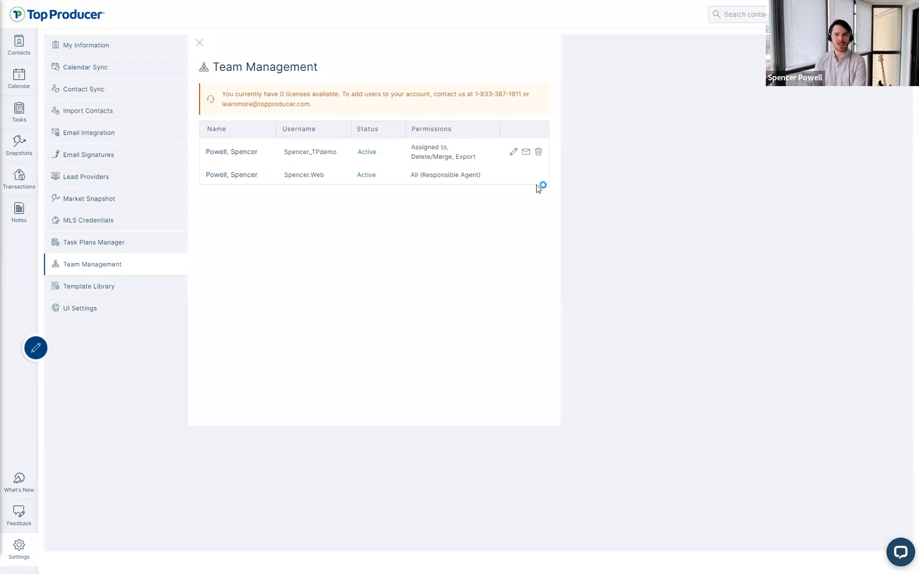
Step: Open the first agent's Edit Agent dialog and review their details, username and permissions and rights
click(514, 153)
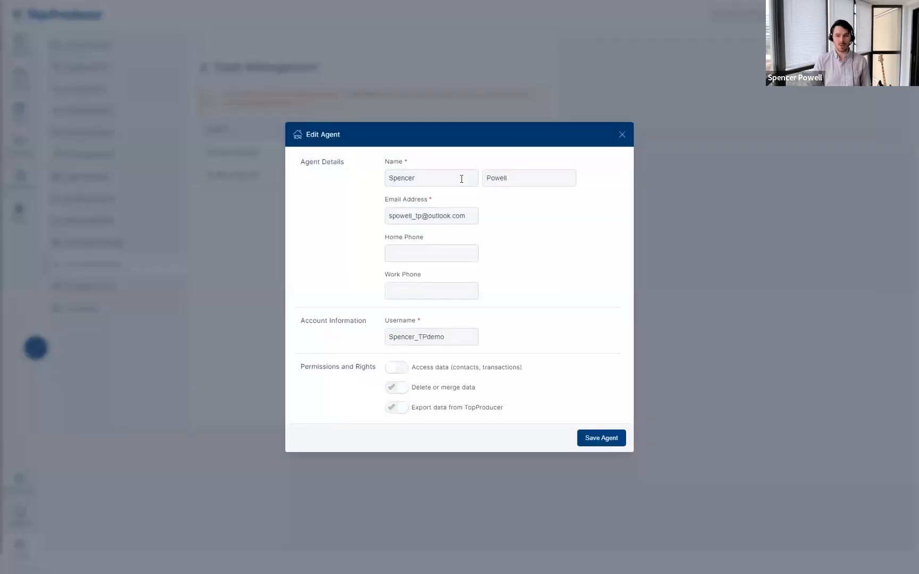
key(ctrl)
key(ctrl)
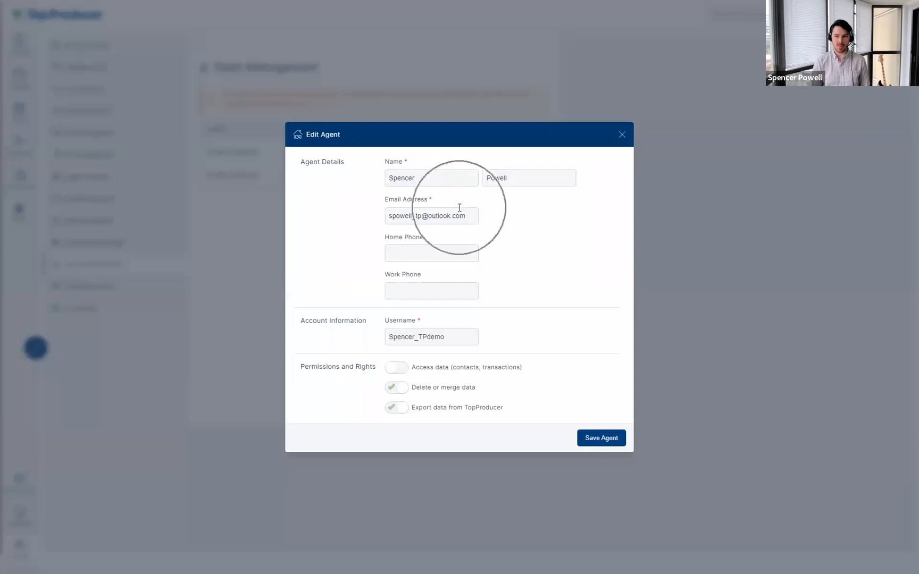
key(ctrl)
key(ctrl)
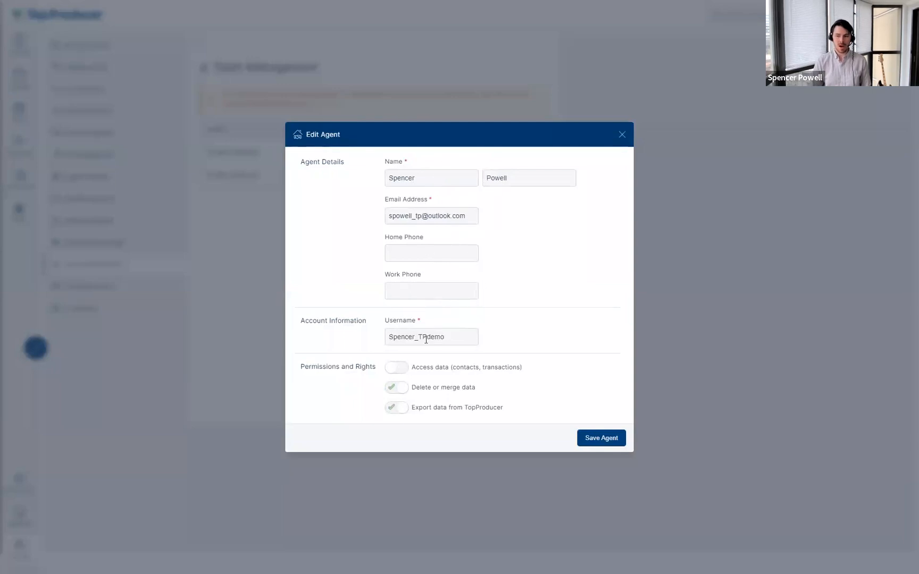
key(ctrl)
key(ctrl)
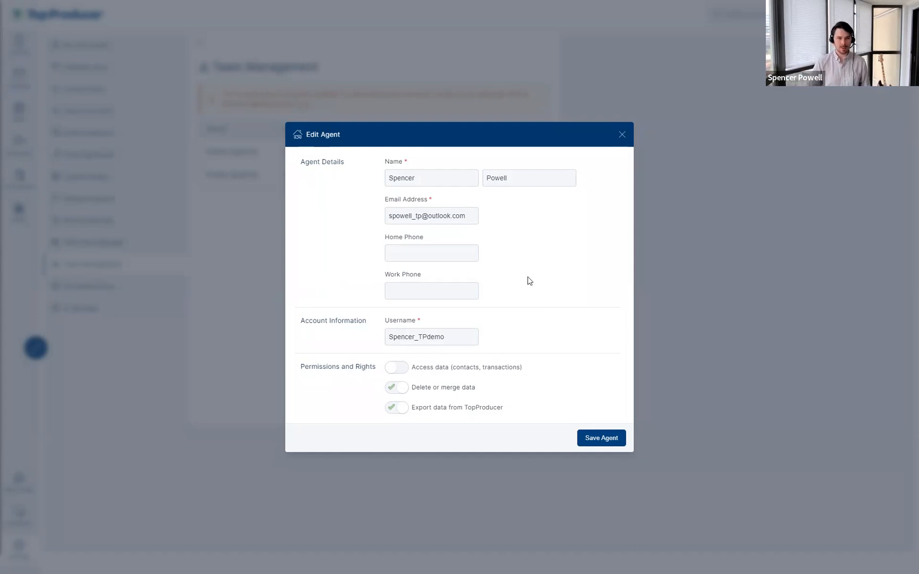
drag(305, 367, 358, 371)
click(355, 373)
click(359, 371)
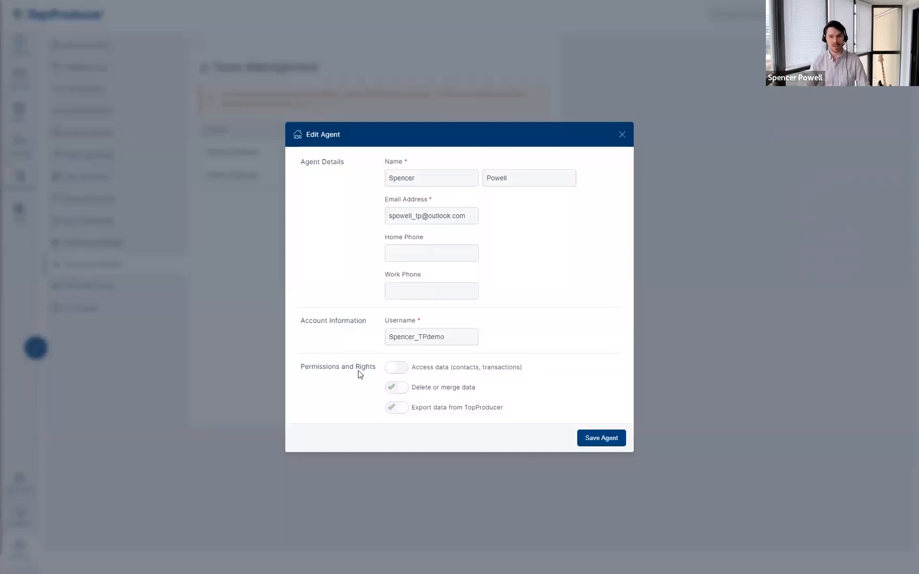
Step: Turn on Access data for contacts and transactions, testing it off and on again
click(396, 367)
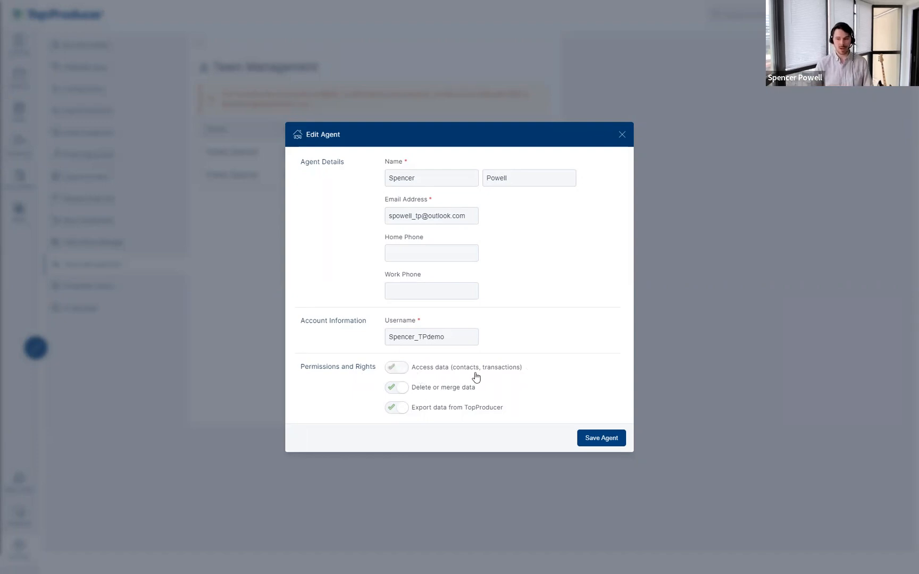
drag(523, 372, 452, 374)
click(542, 324)
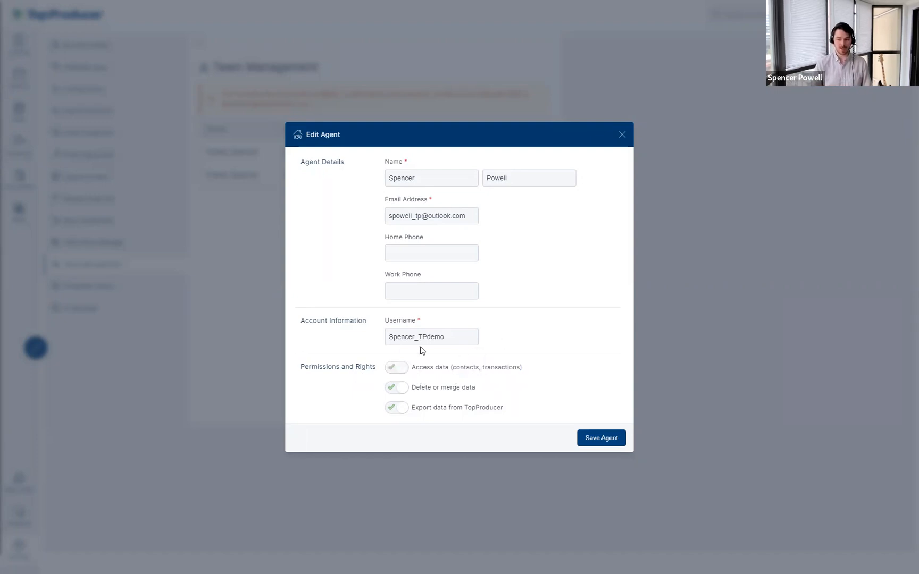
click(402, 368)
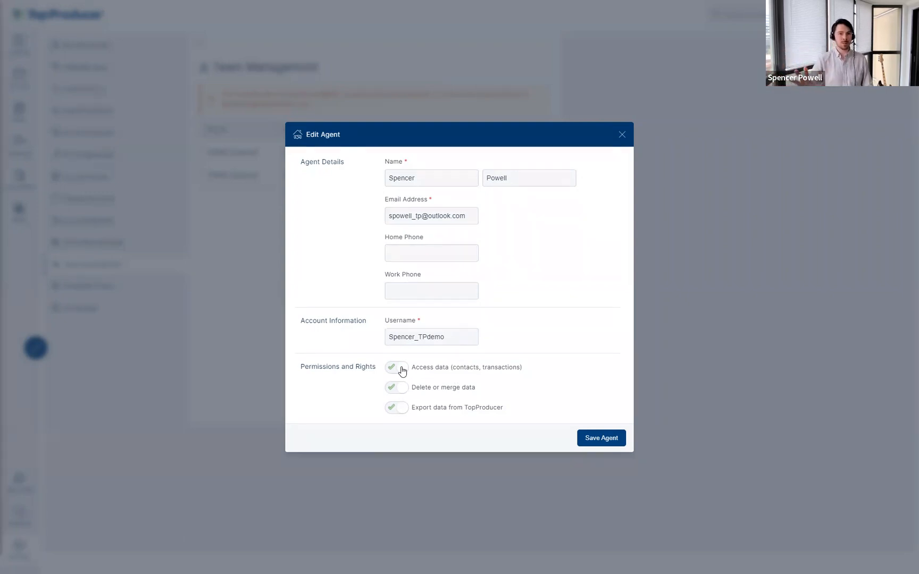
click(397, 368)
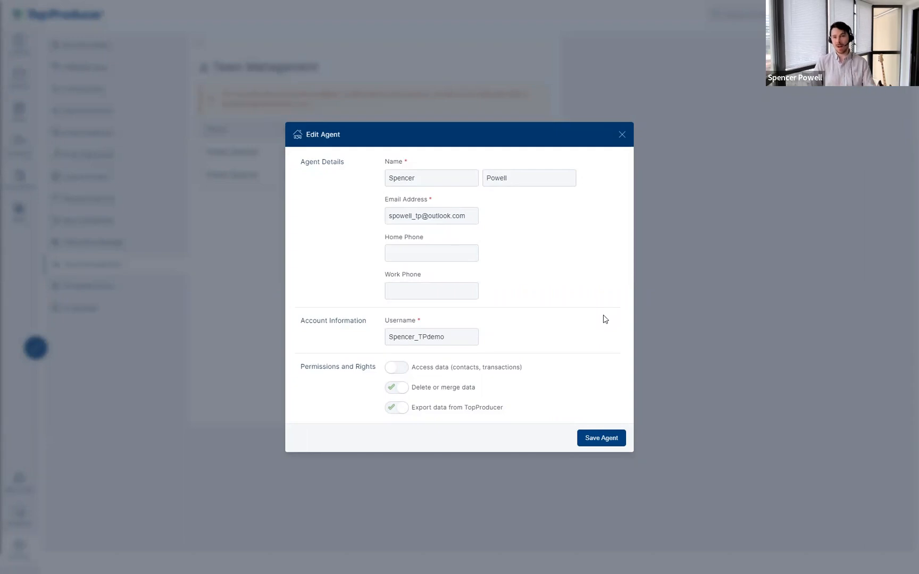
click(396, 369)
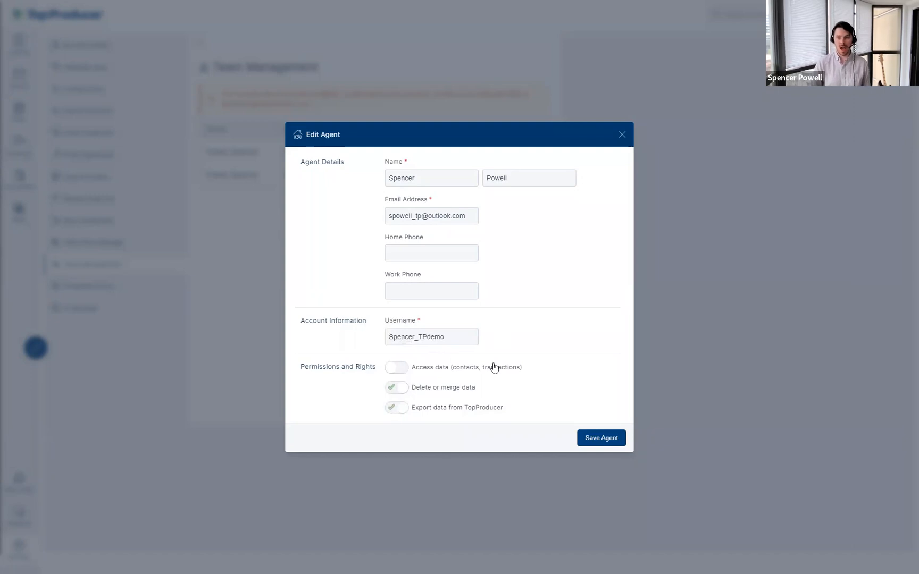
Step: Test the Delete or merge data permission toggle, leaving it switched on
click(400, 393)
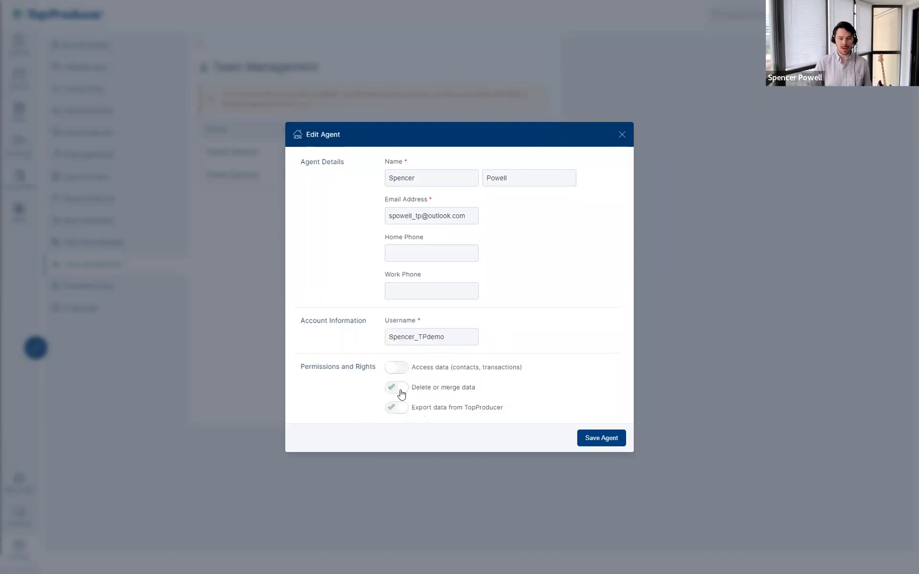
click(401, 373)
click(400, 393)
click(400, 393)
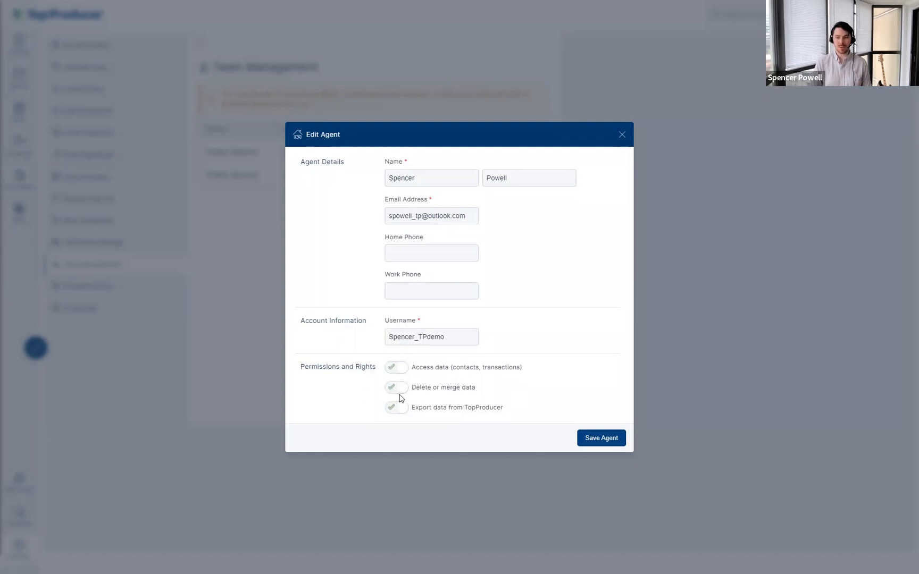
click(406, 394)
click(393, 392)
Step: Test the Export data permission toggle, leave it on, and close the Edit Agent dialog
click(404, 415)
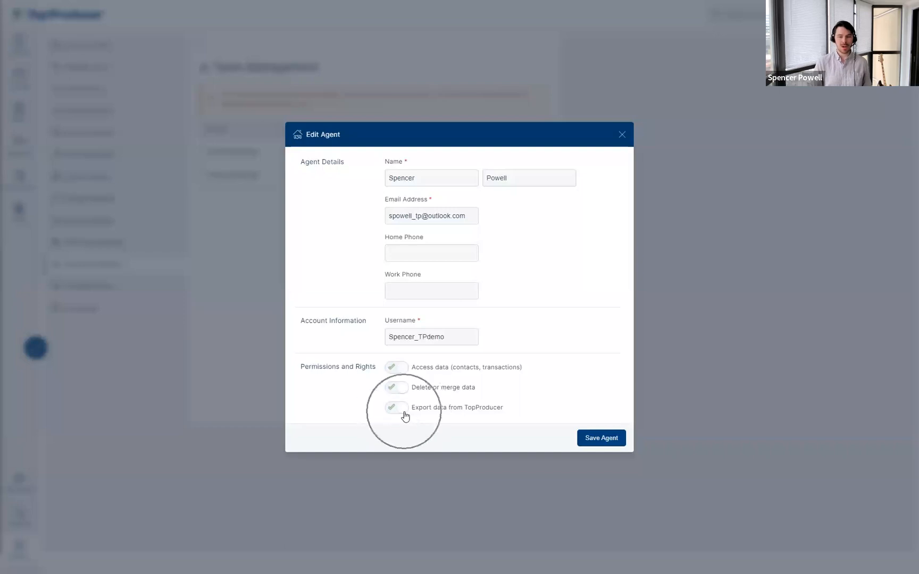
click(406, 416)
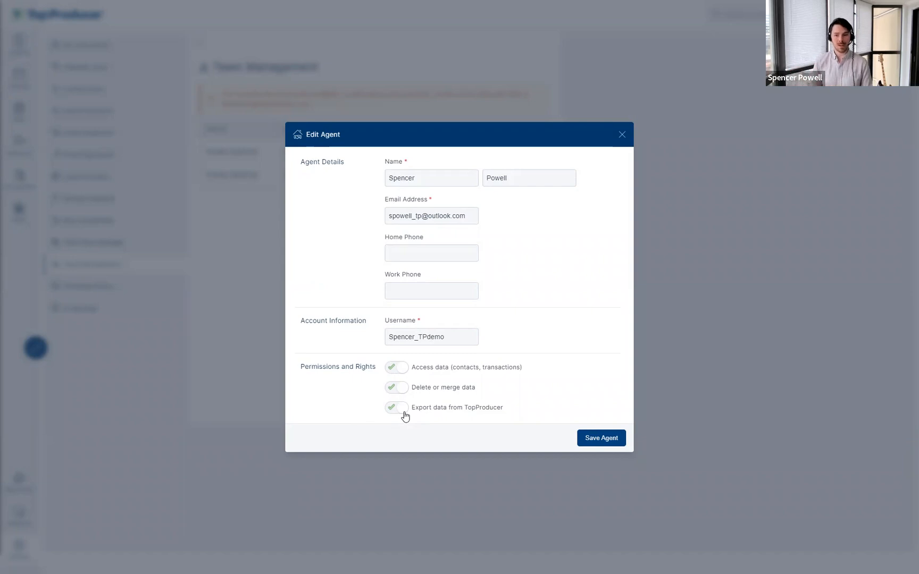
click(403, 409)
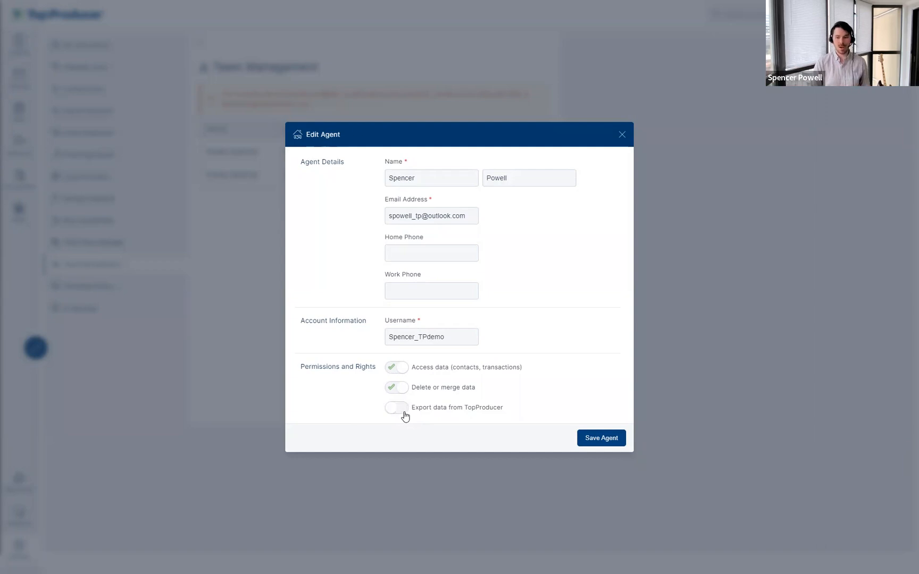
click(403, 408)
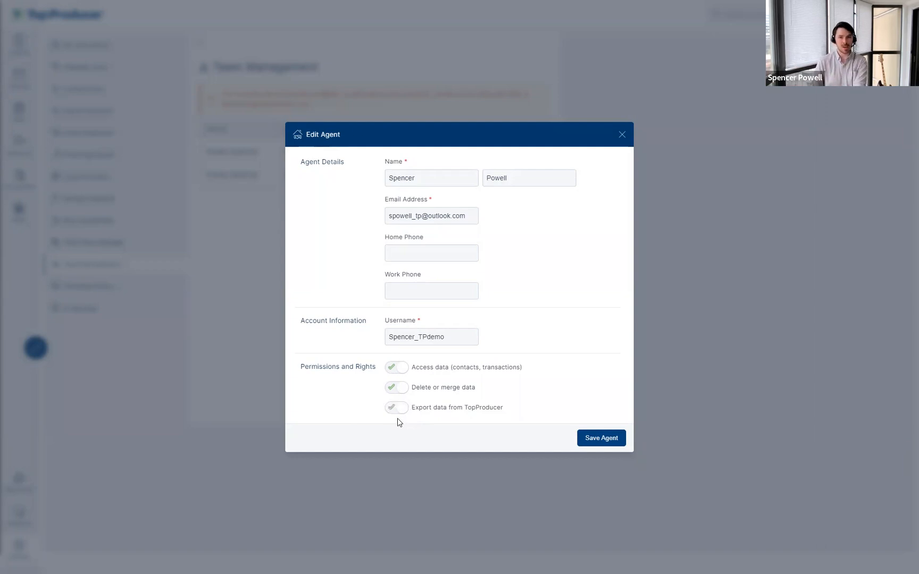
click(401, 413)
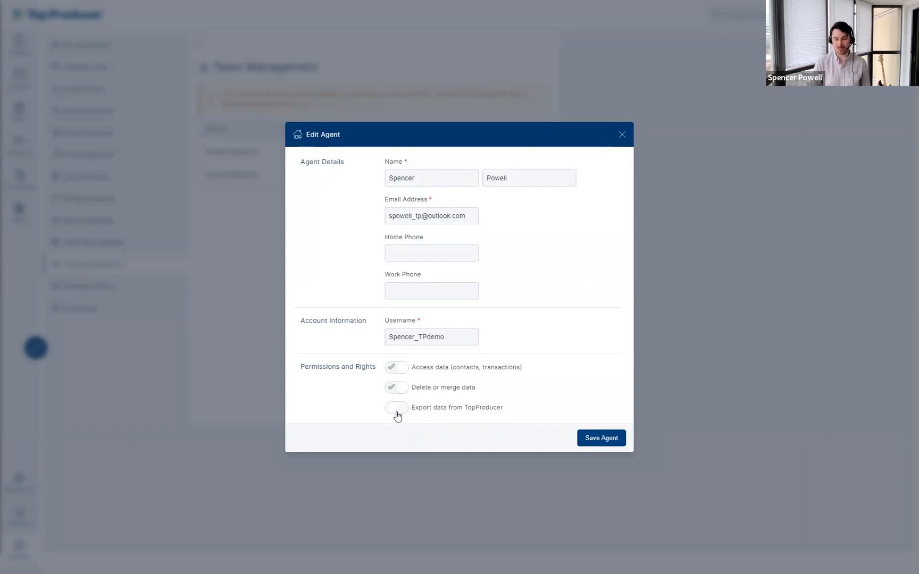
click(397, 414)
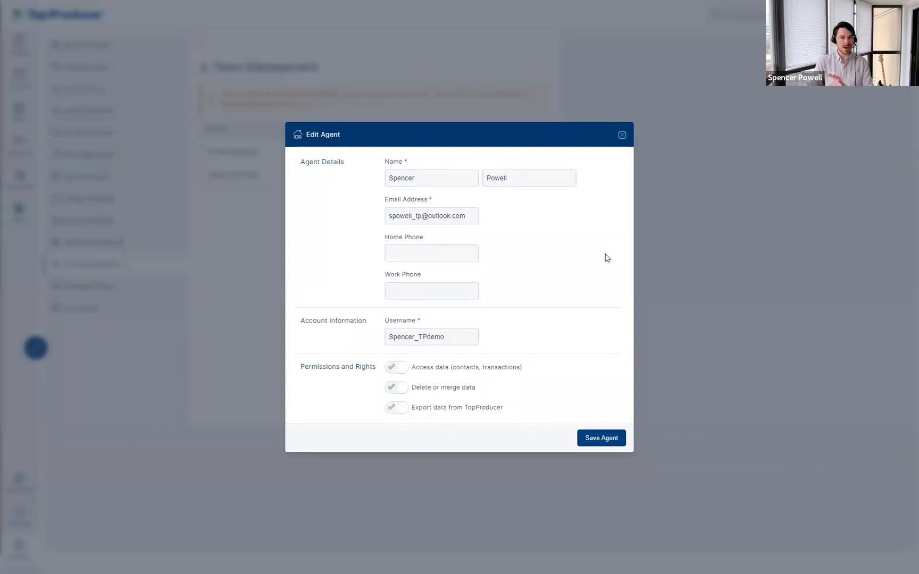
click(622, 135)
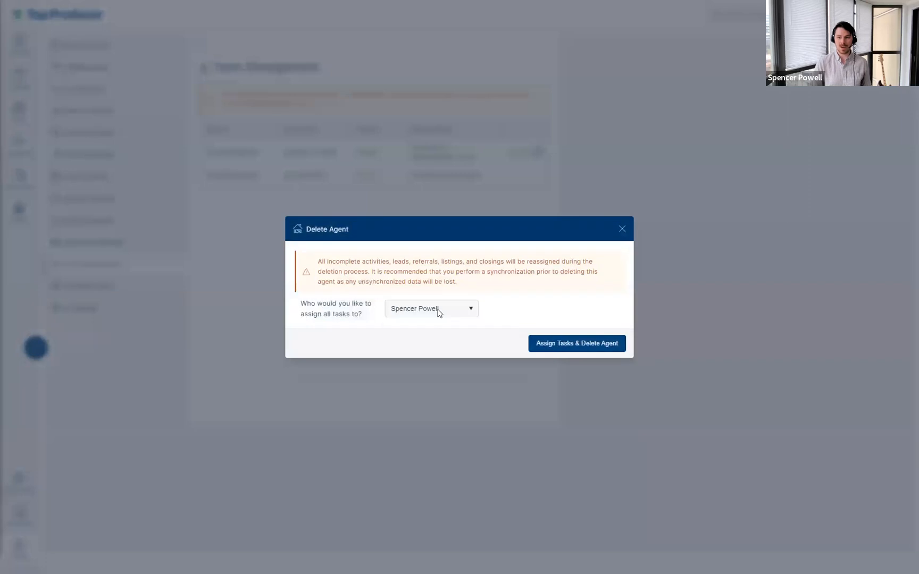
Step: Cancel deleting the agent after checking the task reassignment list, then open UI Settings
click(437, 312)
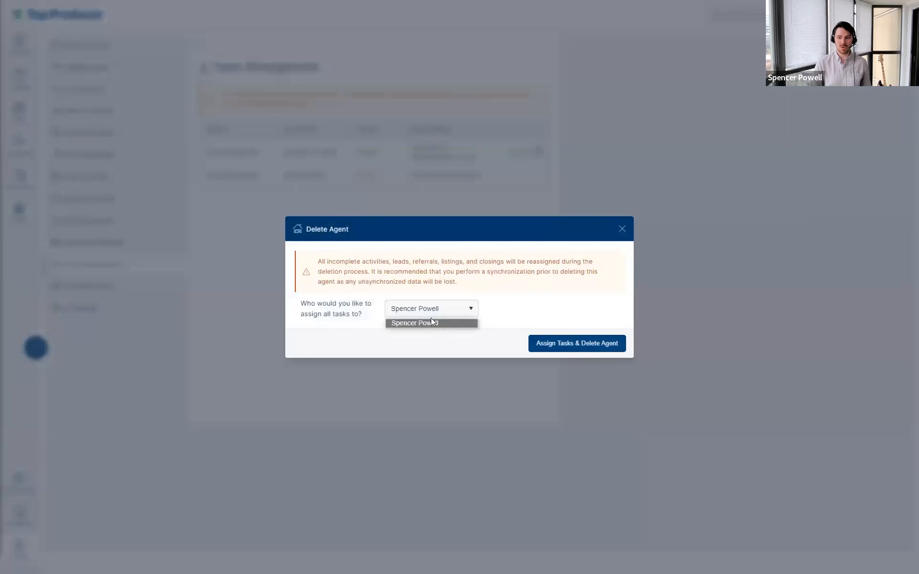
click(532, 318)
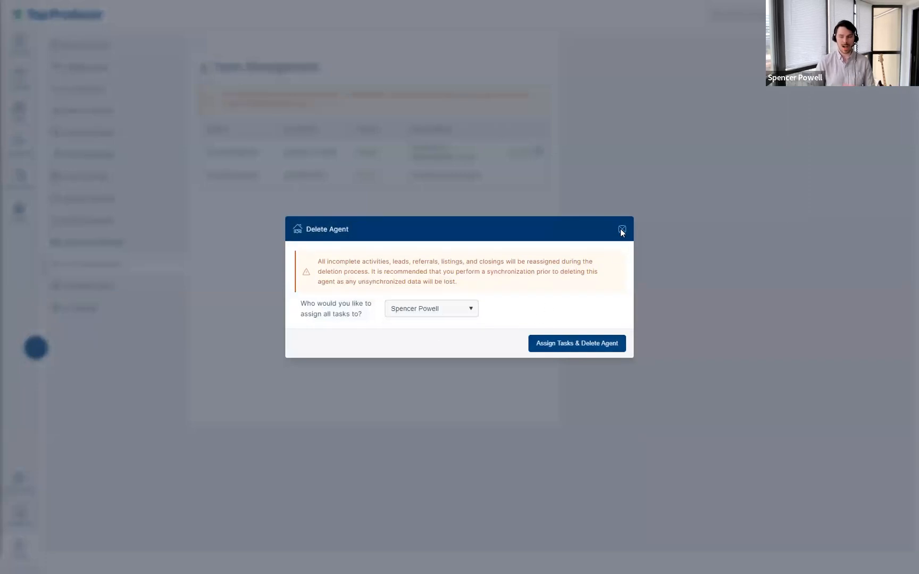
click(621, 230)
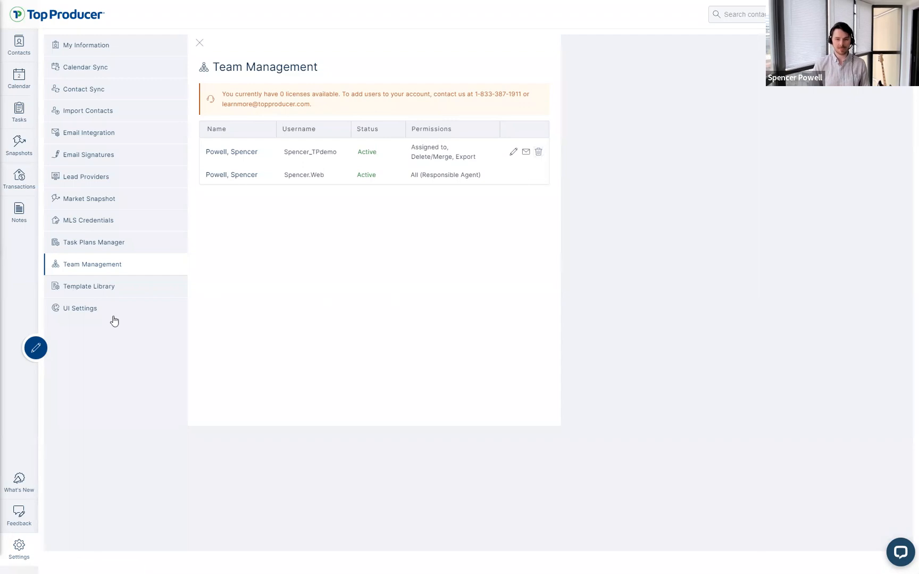
click(80, 316)
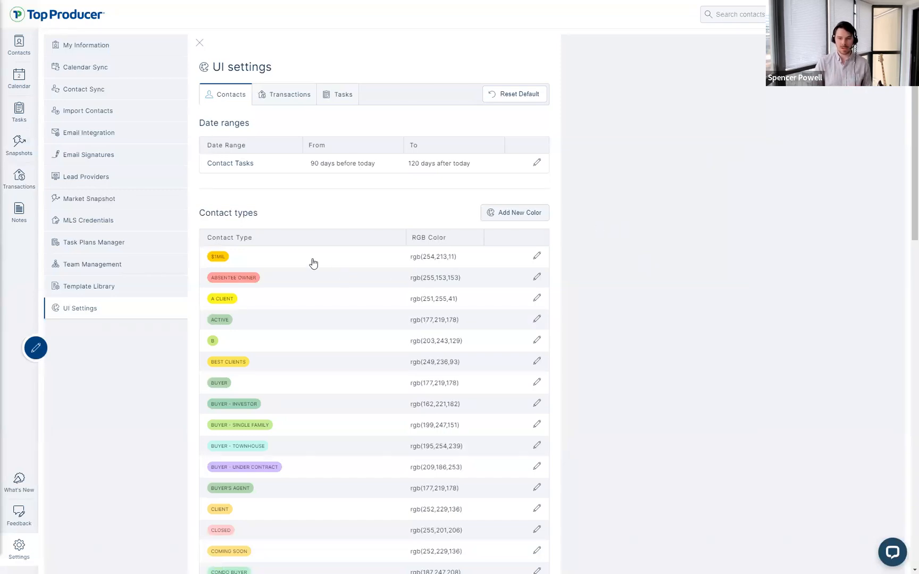
click(251, 256)
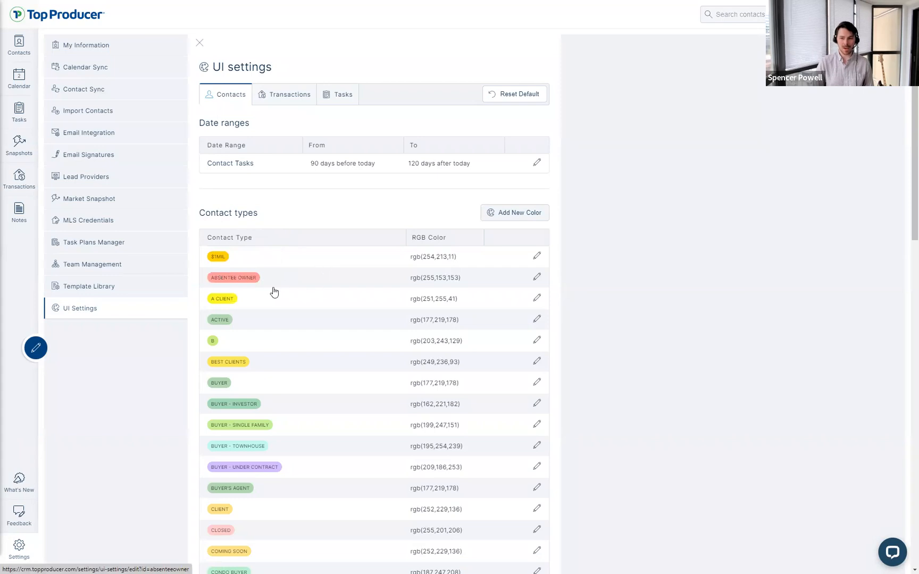
scroll(273, 291, down, 3)
scroll(542, 221, up, 3)
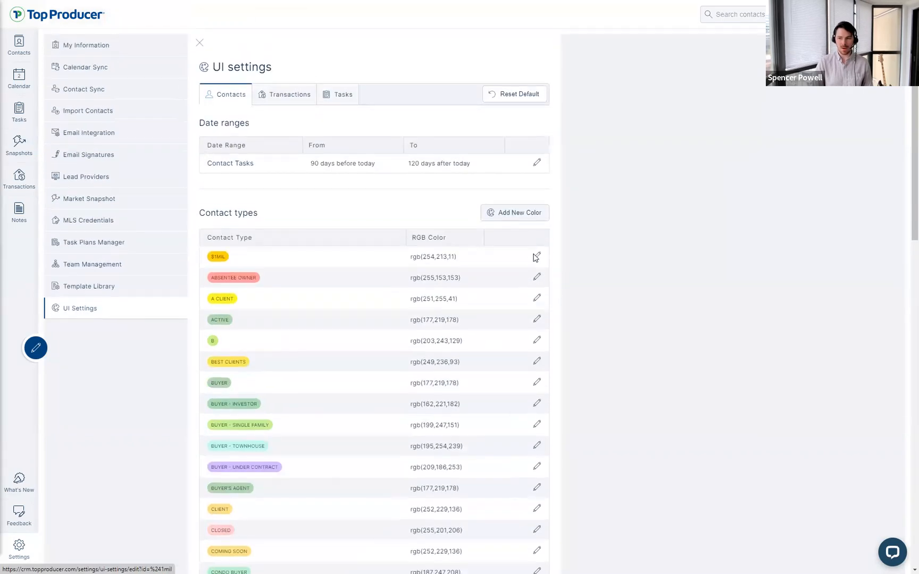
click(537, 257)
click(615, 211)
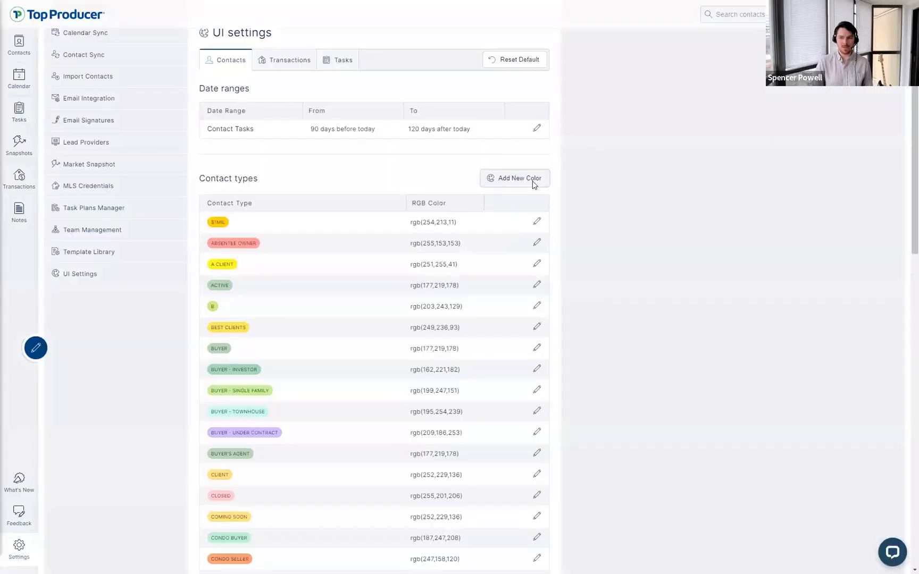
click(534, 181)
click(423, 285)
scroll(428, 330, down, 5)
scroll(447, 343, down, 3)
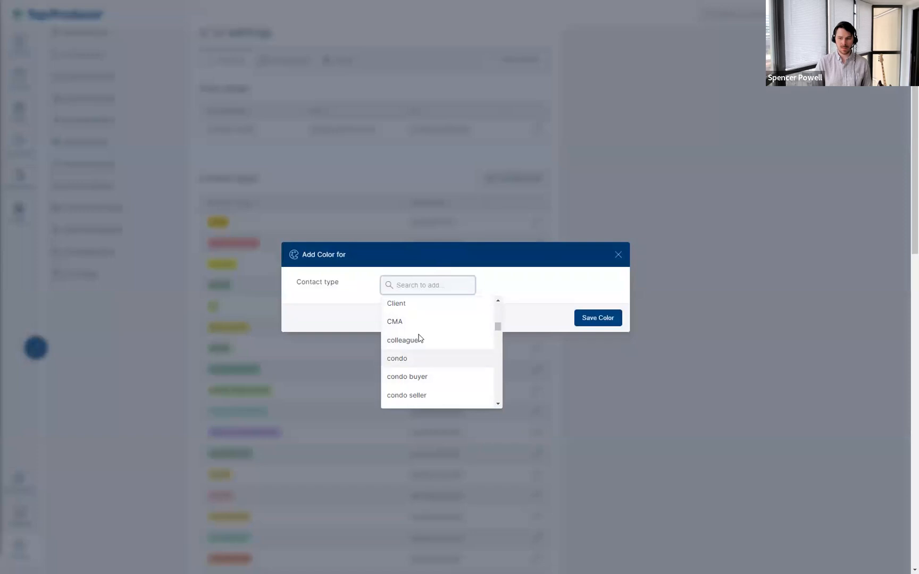
click(418, 324)
click(412, 294)
click(417, 283)
click(446, 284)
click(400, 329)
drag(430, 366, 494, 335)
click(614, 215)
click(617, 215)
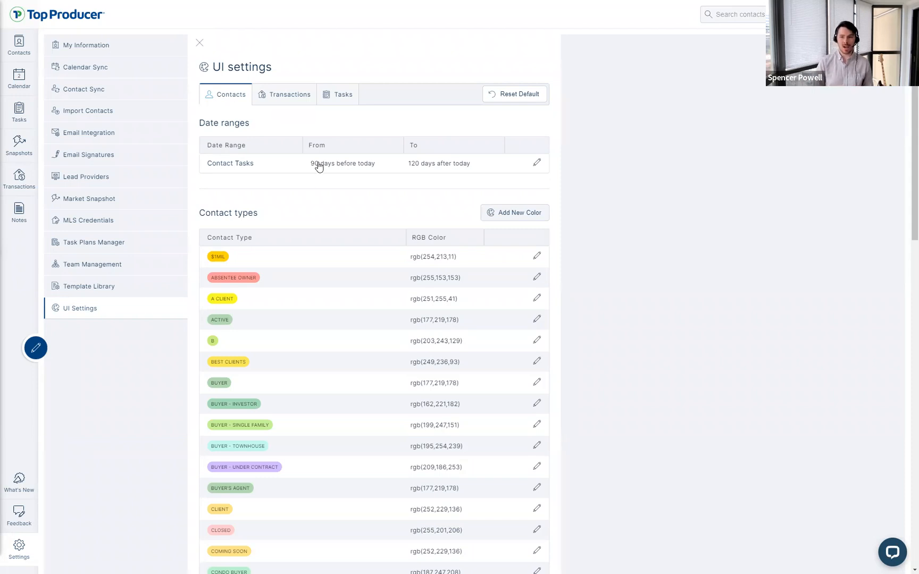
click(291, 96)
Step: Review the Transaction Tasks date range on the Transactions tab, leaving it unchanged
click(237, 165)
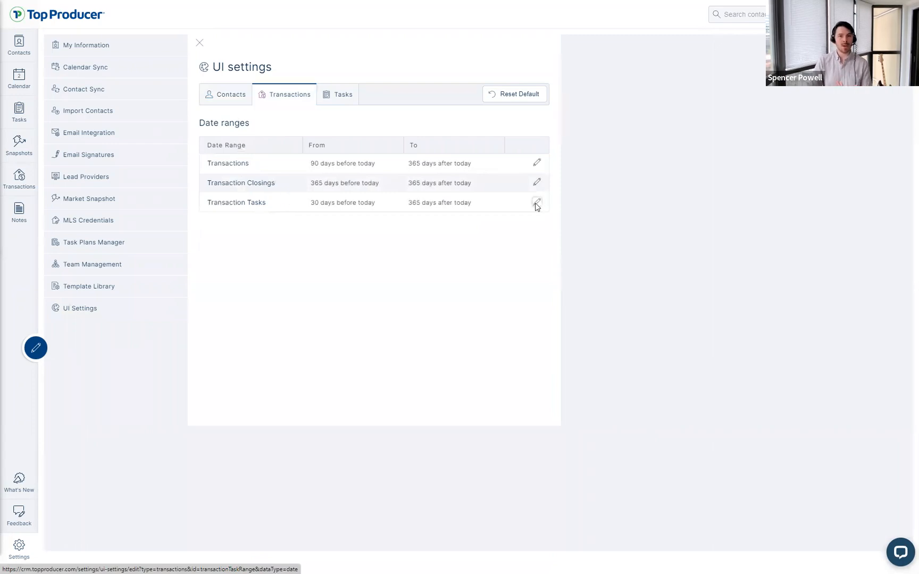
click(536, 204)
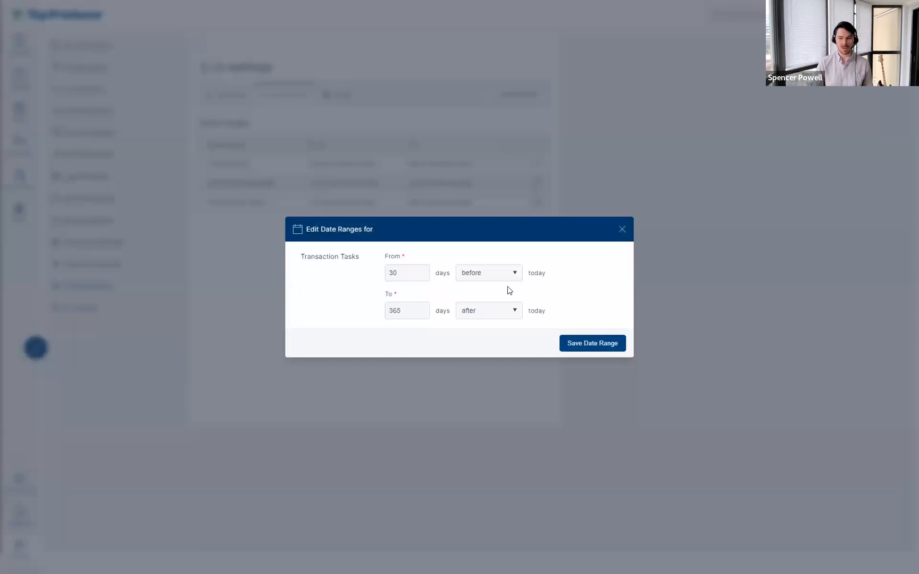
click(622, 230)
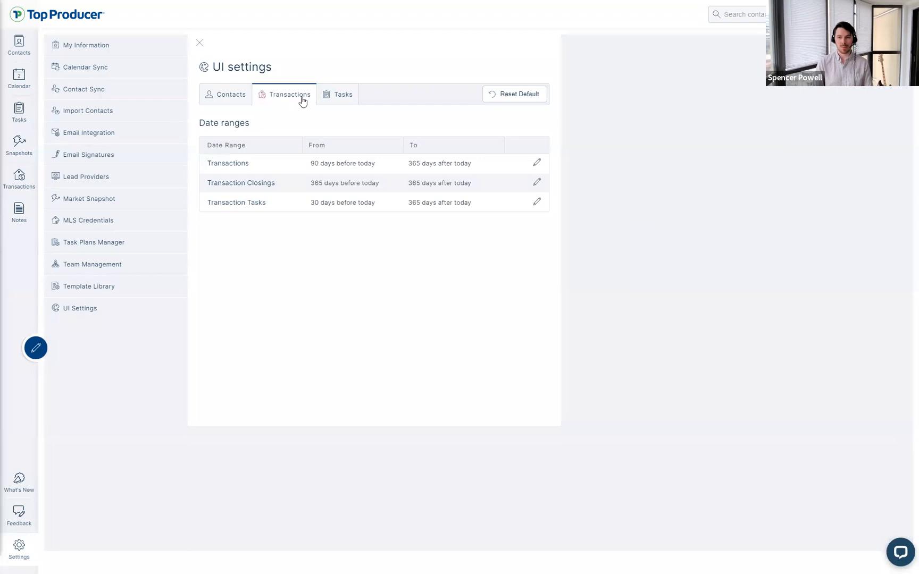
Step: Check the task date ranges, then return to the Contacts list
click(351, 97)
click(232, 95)
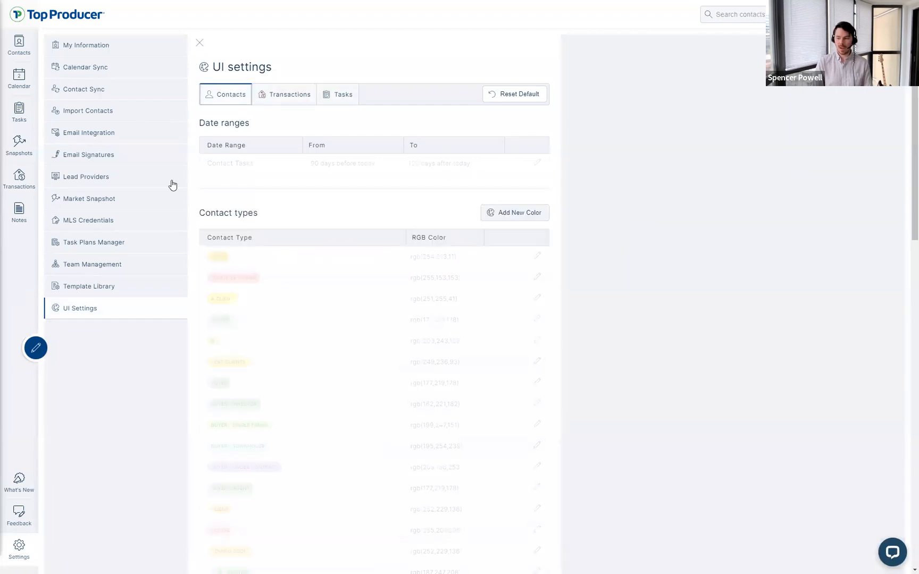
click(29, 50)
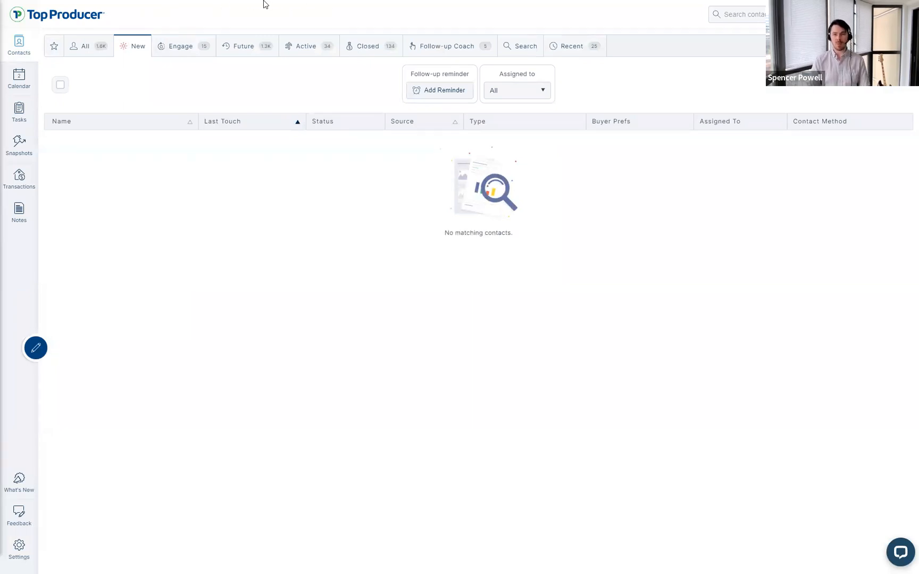
Step: Start the TPX setup webinar slideshow in Google Slides from slide 7, importing contacts
mouse_move(266, 4)
click(80, 7)
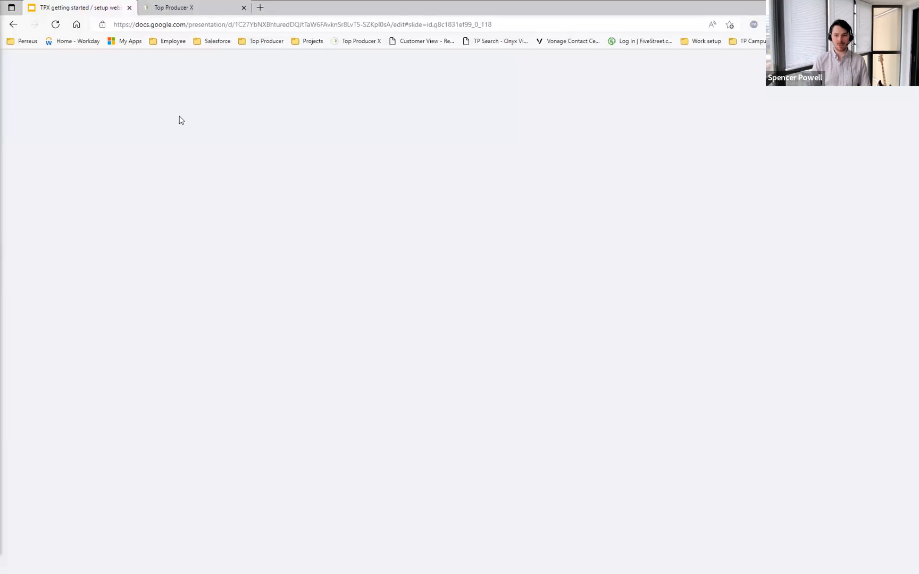
click(64, 376)
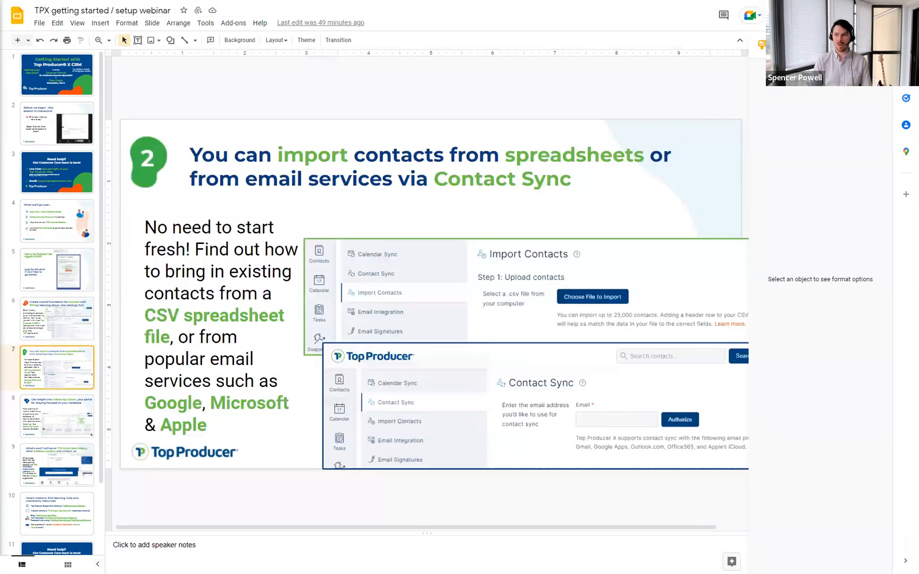
click(803, 15)
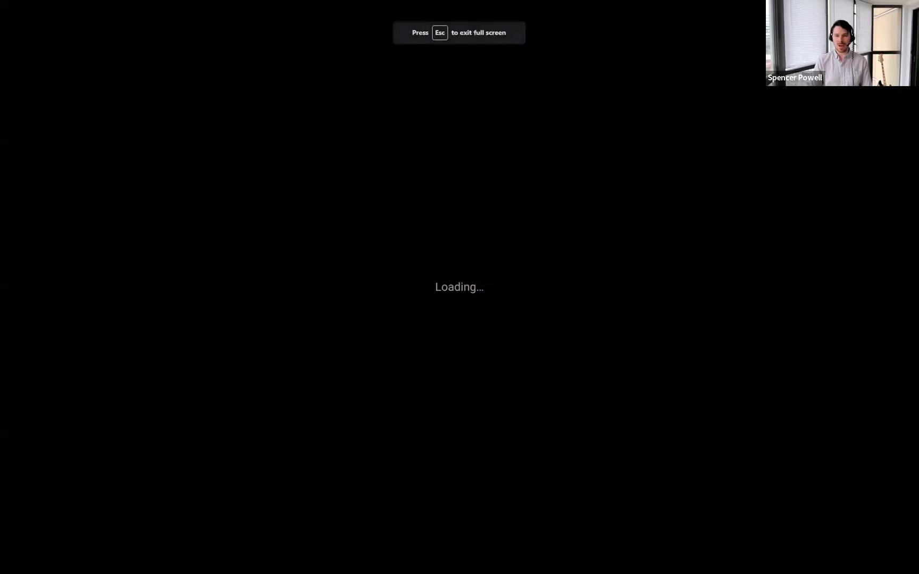
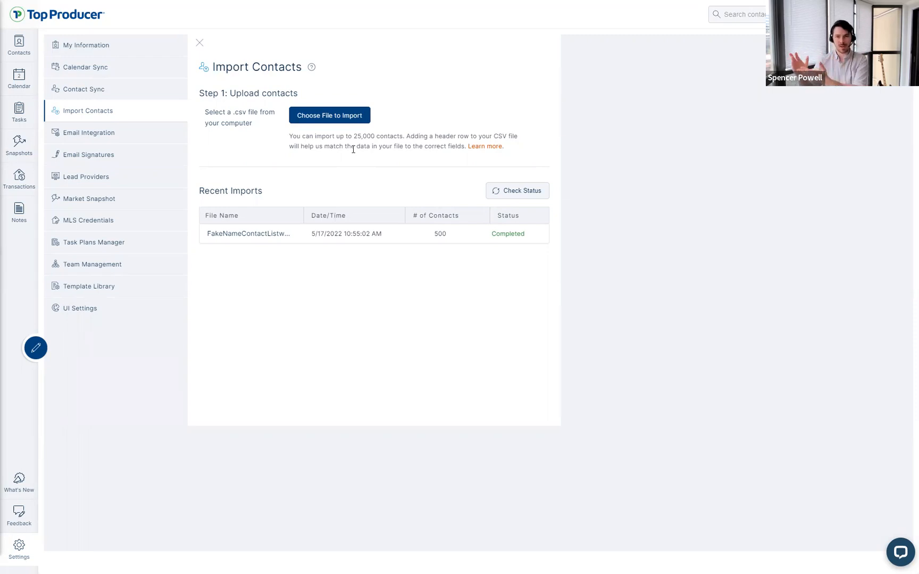
Step: Upload the FakeNameContactListwithContactTypes(USA)(test) CSV from Downloads for import
click(334, 116)
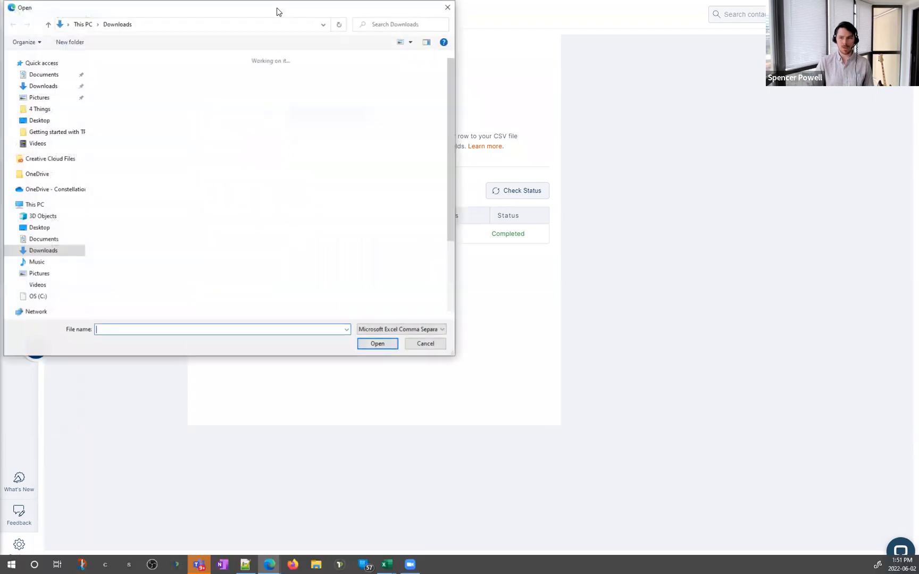
drag(243, 13, 1, 13)
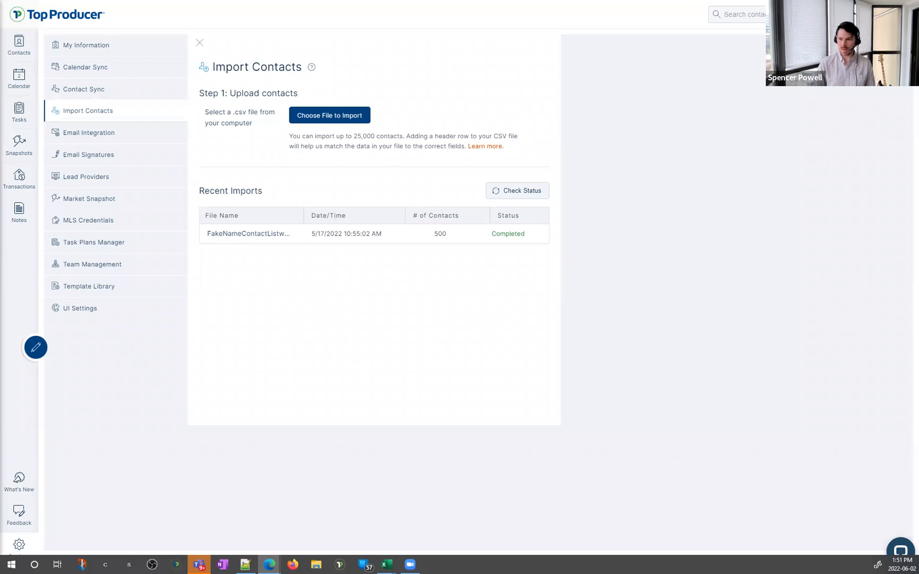
key(ctrl)
drag(759, 41, 649, 43)
click(556, 160)
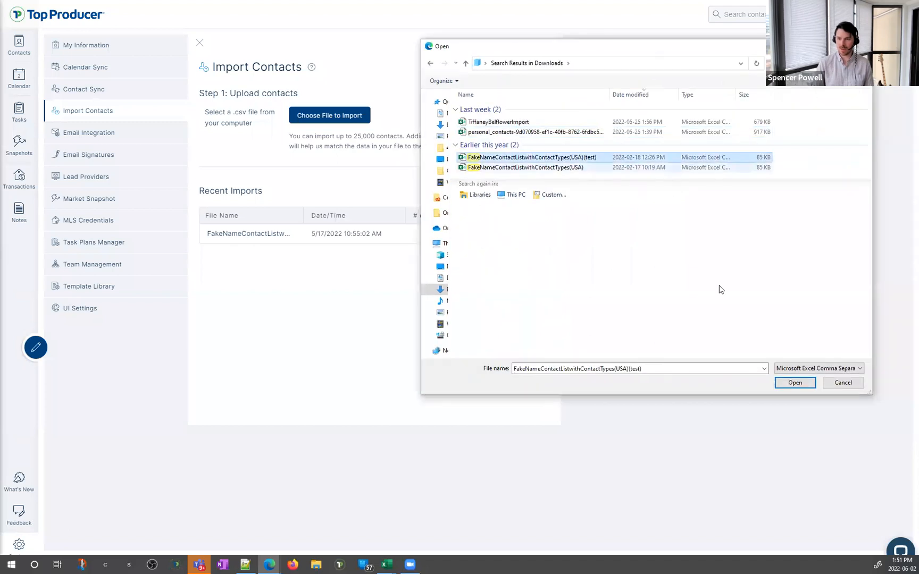
click(794, 383)
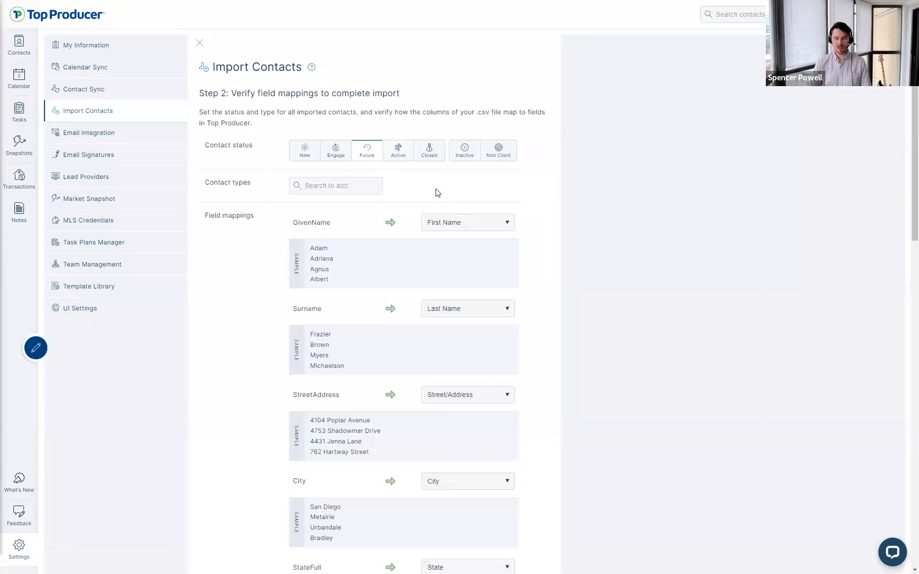
Step: Set the GivenName, Surname, StreetAddress, City and StateFull columns to Not Mapped
drag(196, 91, 420, 103)
click(420, 105)
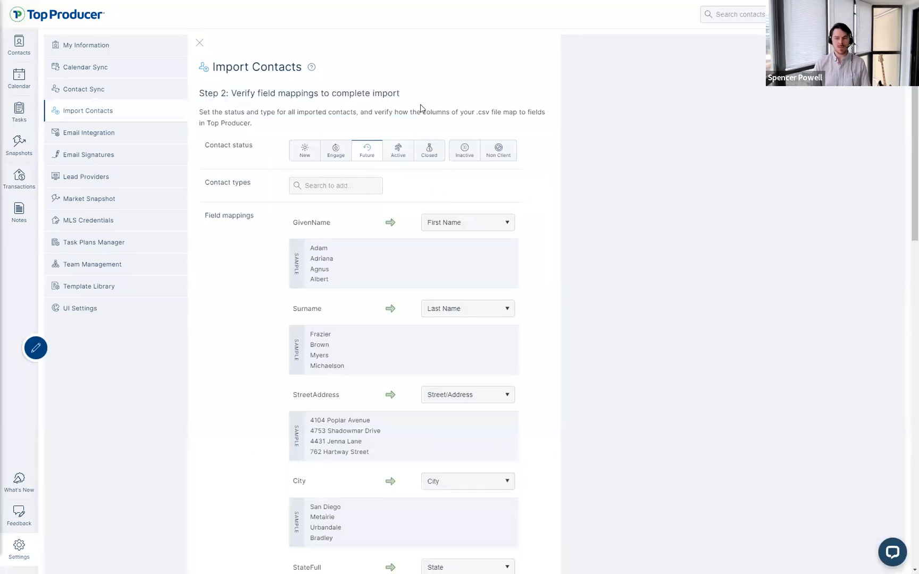
click(448, 223)
click(449, 247)
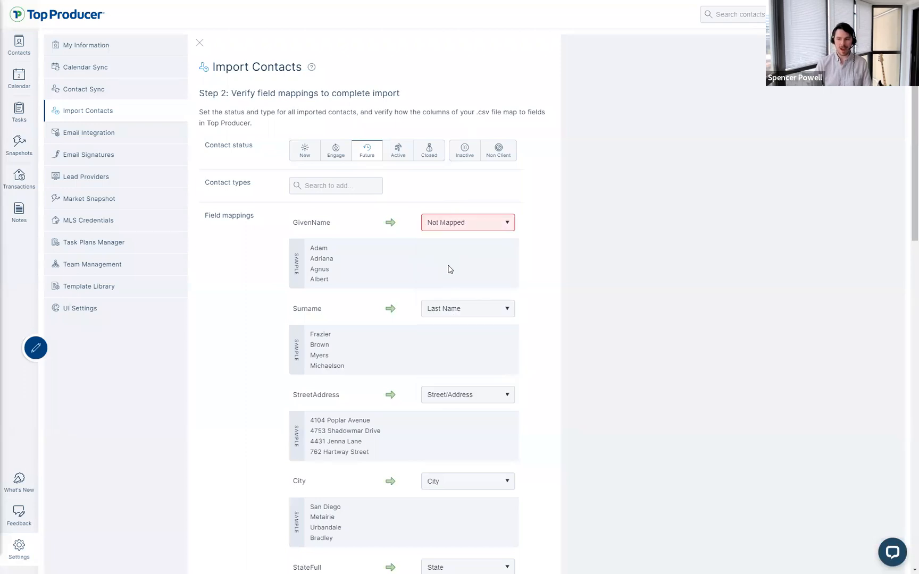
click(450, 311)
click(450, 332)
click(455, 396)
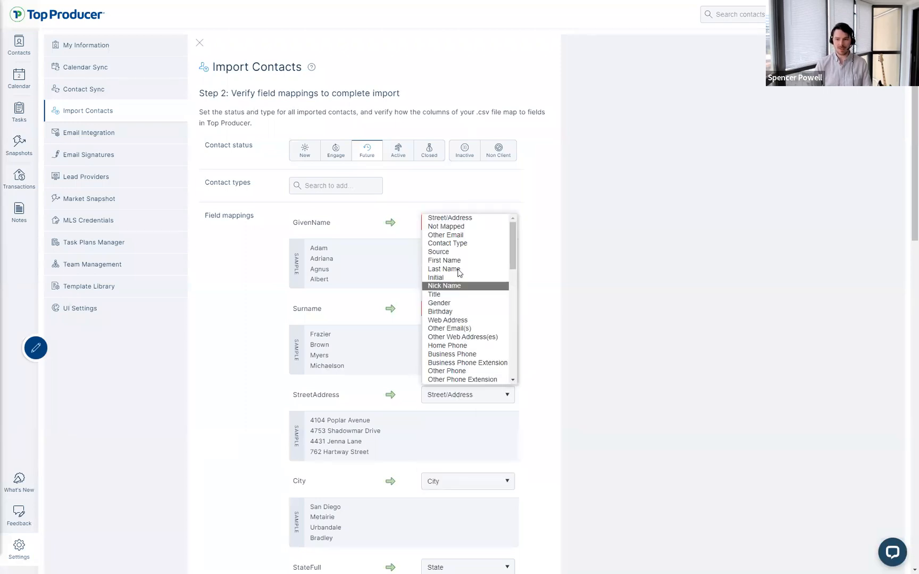
click(451, 228)
click(440, 482)
click(447, 314)
click(463, 567)
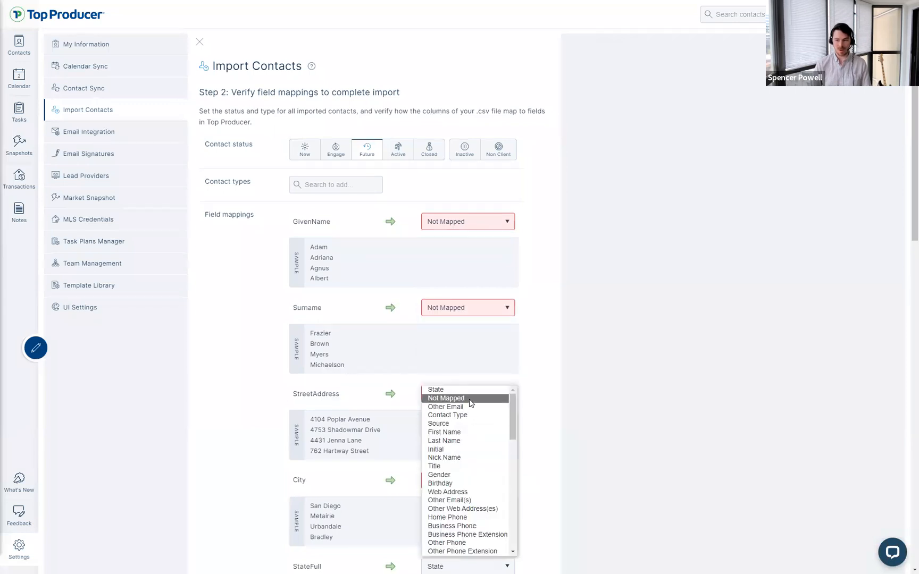
click(470, 403)
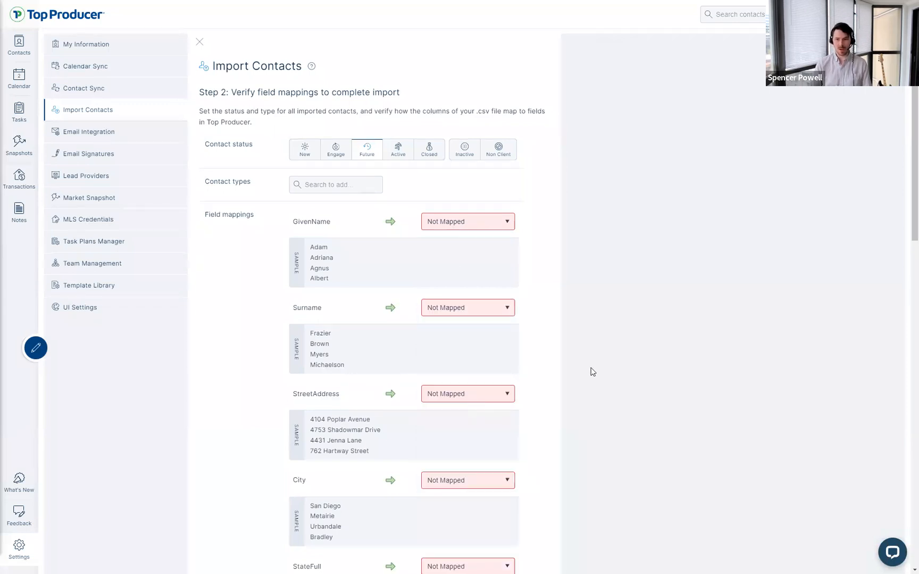
Step: Keep Future as the contact status for imported contacts
click(250, 149)
click(252, 153)
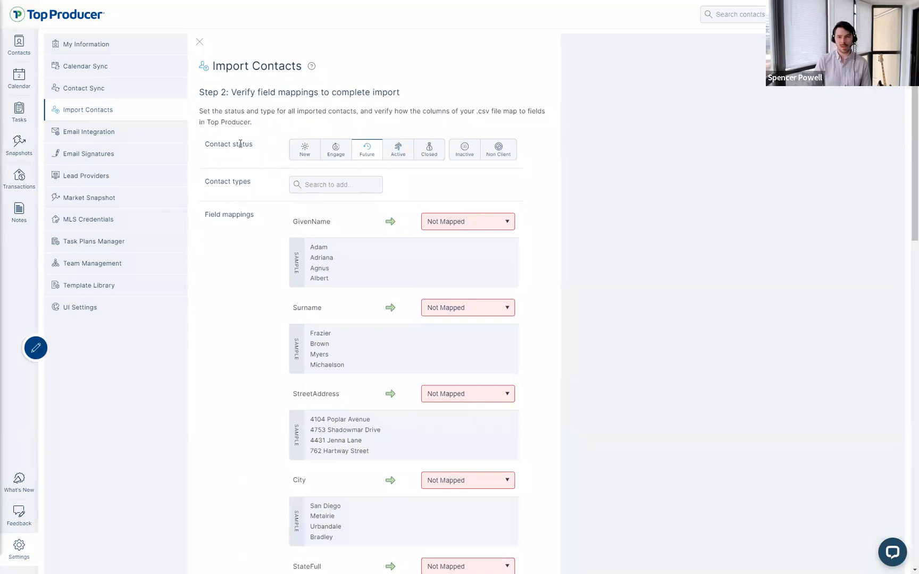
drag(251, 148, 205, 138)
click(222, 171)
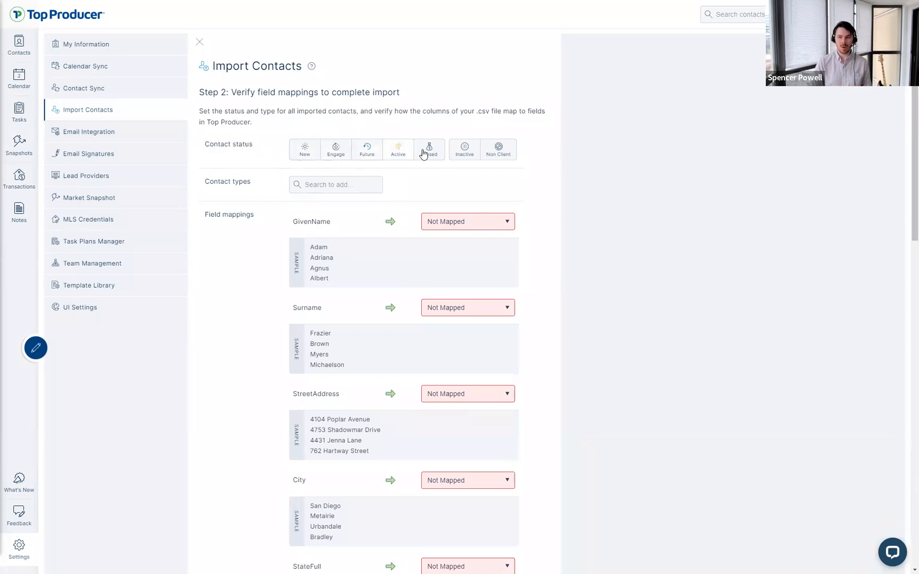
click(376, 154)
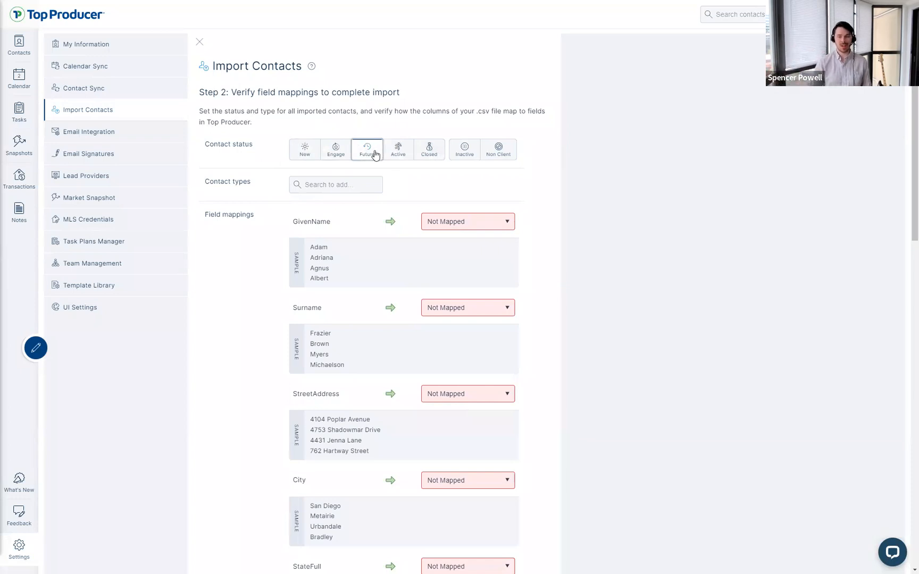
click(541, 165)
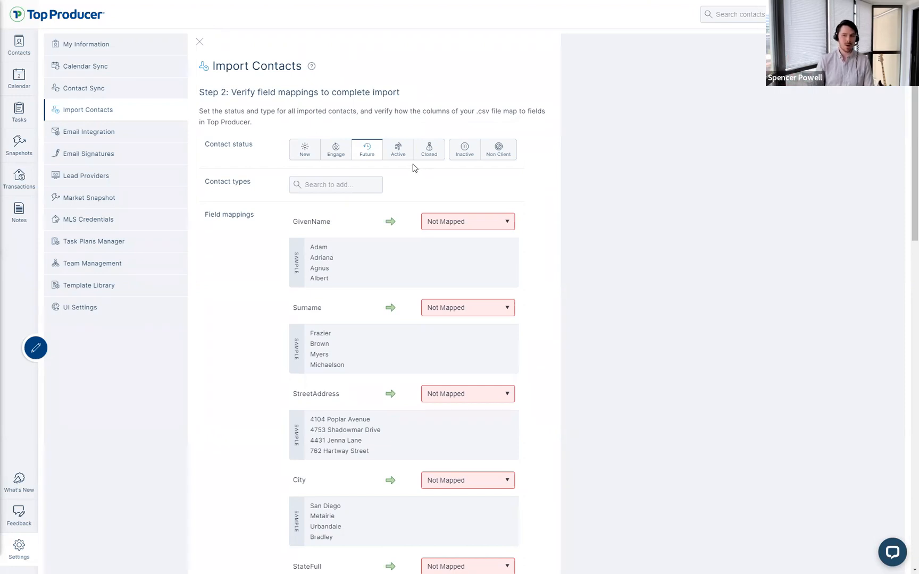
click(367, 155)
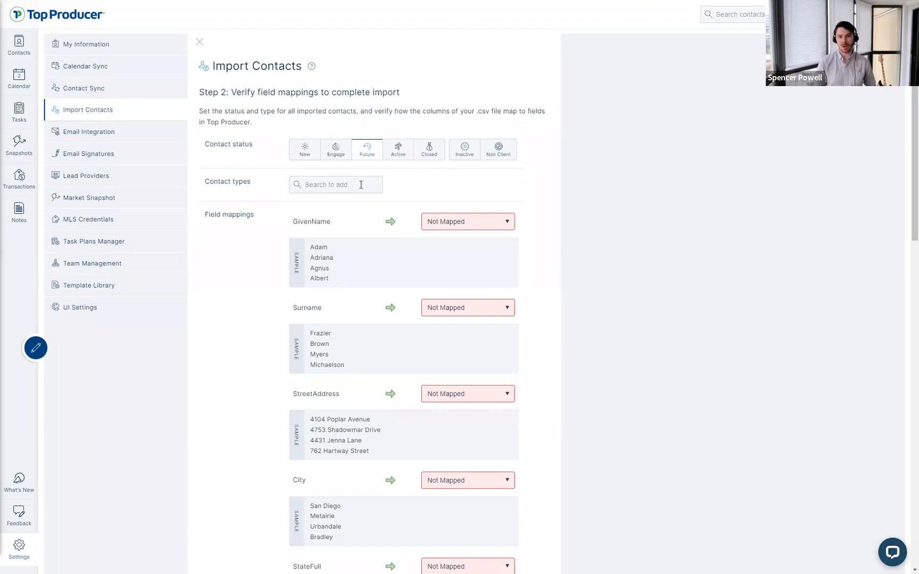
Step: Add the new contact type 'IMPORT JUNE 2ND, 2022' to the import
click(366, 158)
drag(229, 182, 177, 194)
click(204, 193)
triple_click(258, 183)
click(366, 186)
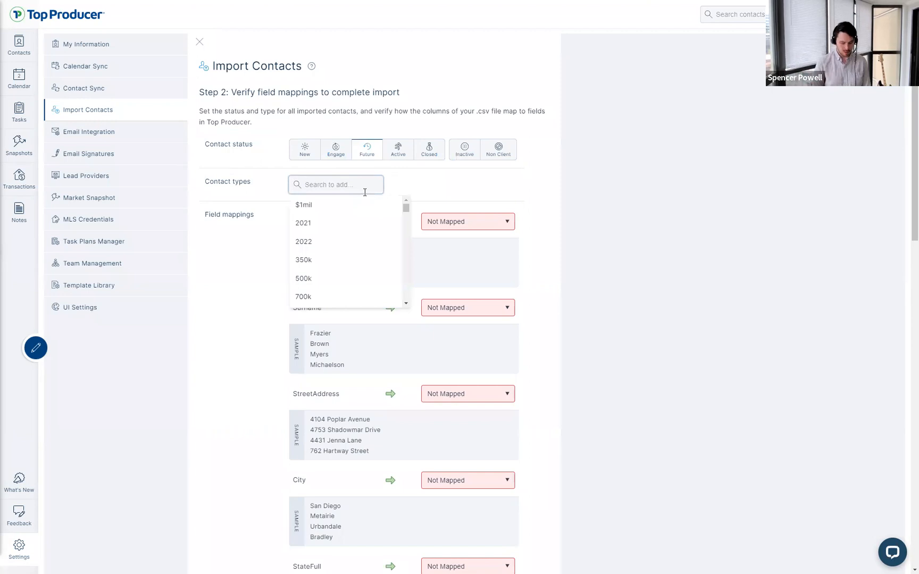
text(import)
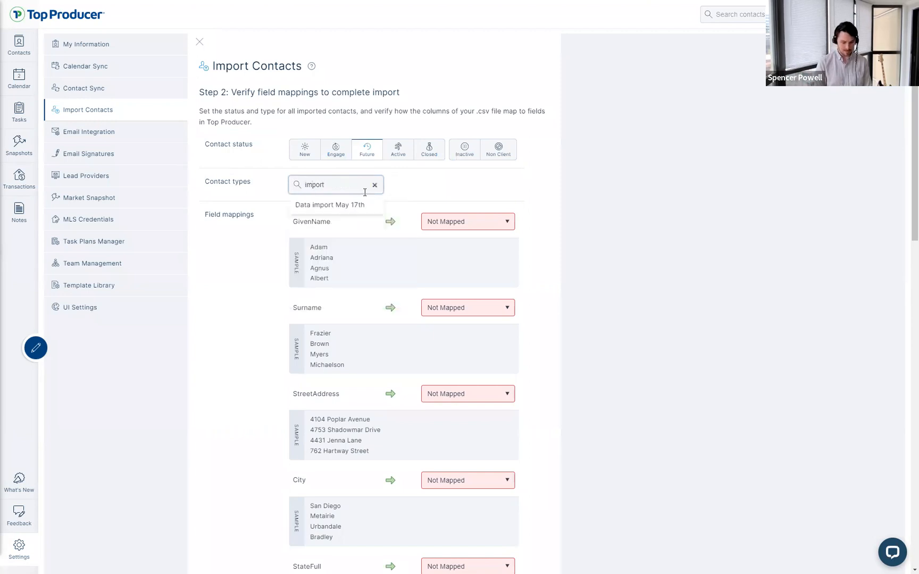
text( May)
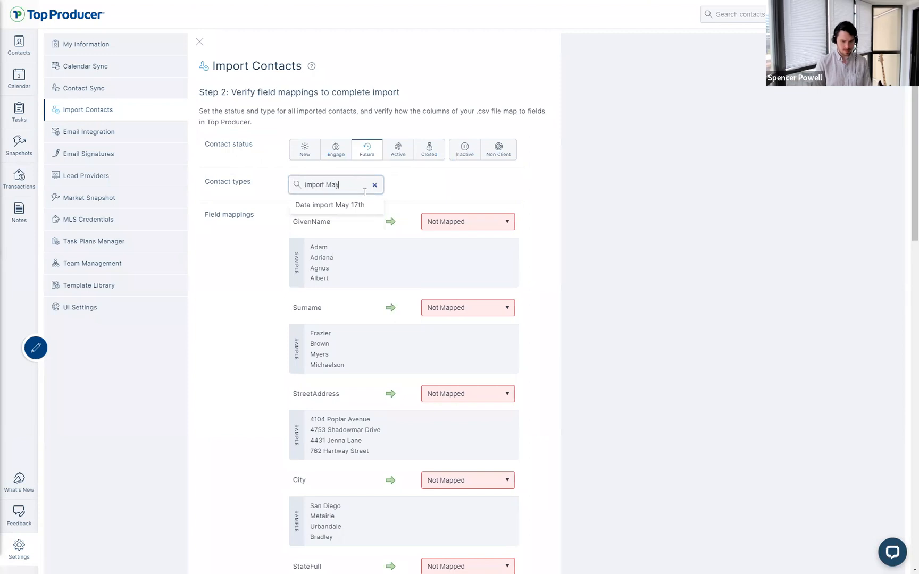
key(BackSpace)
key(BackSpace)
key(BackSpace)
text(June)
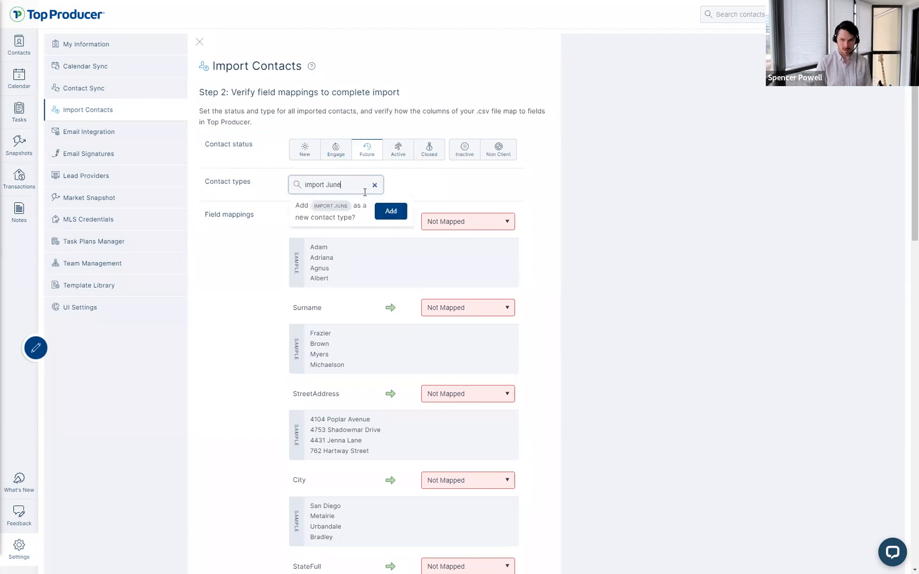
text( 2nd, 2022)
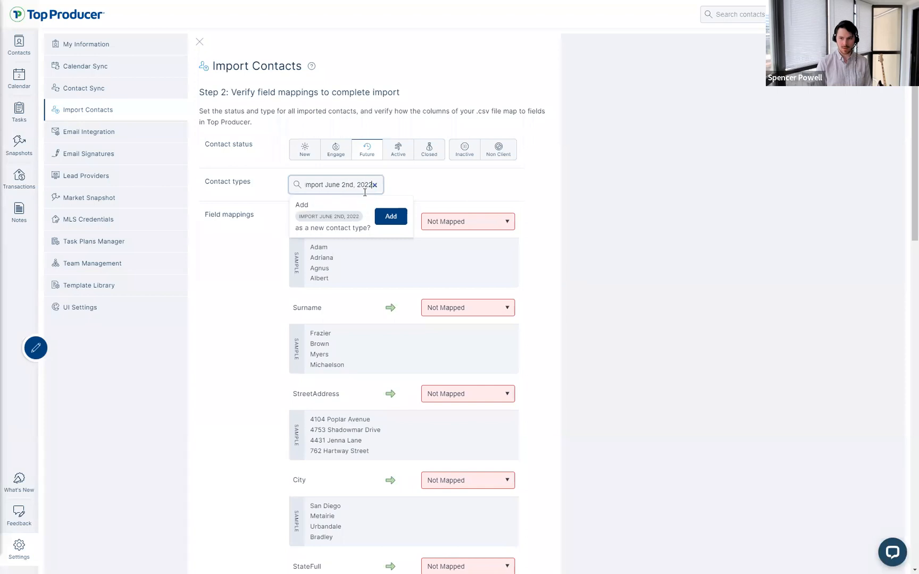
click(390, 218)
Step: Add OLD CRM as a new contact type and tag the import Sphere of influence
click(360, 197)
text(old crm)
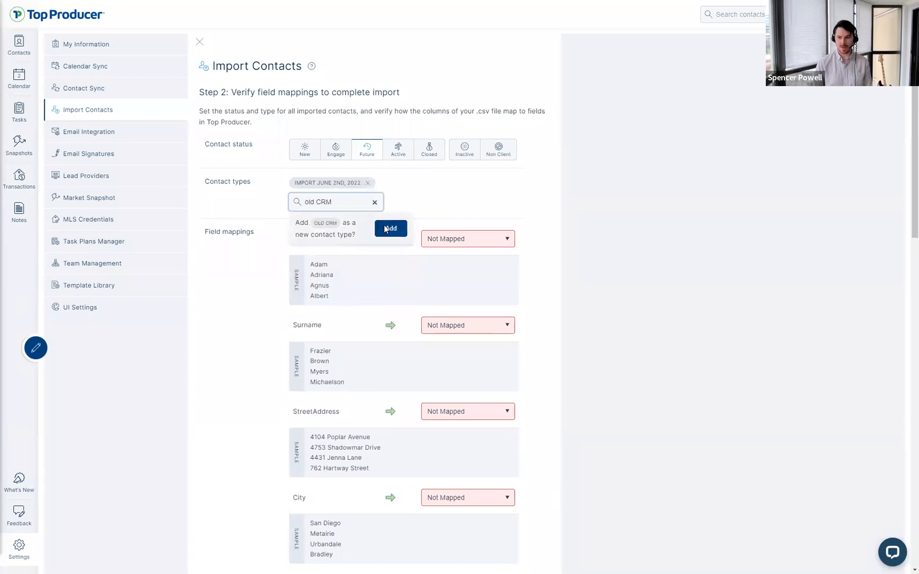
click(386, 228)
click(342, 195)
text(Sphere)
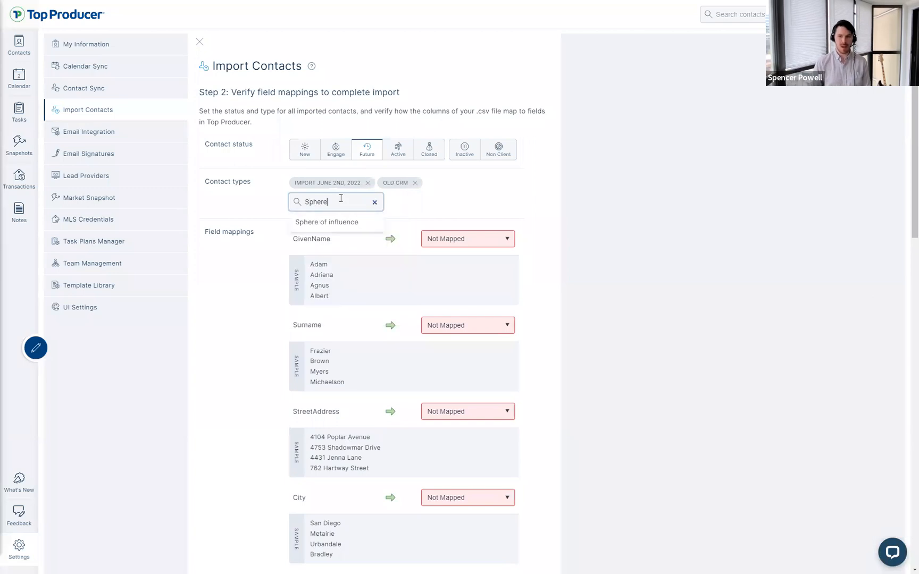
click(328, 223)
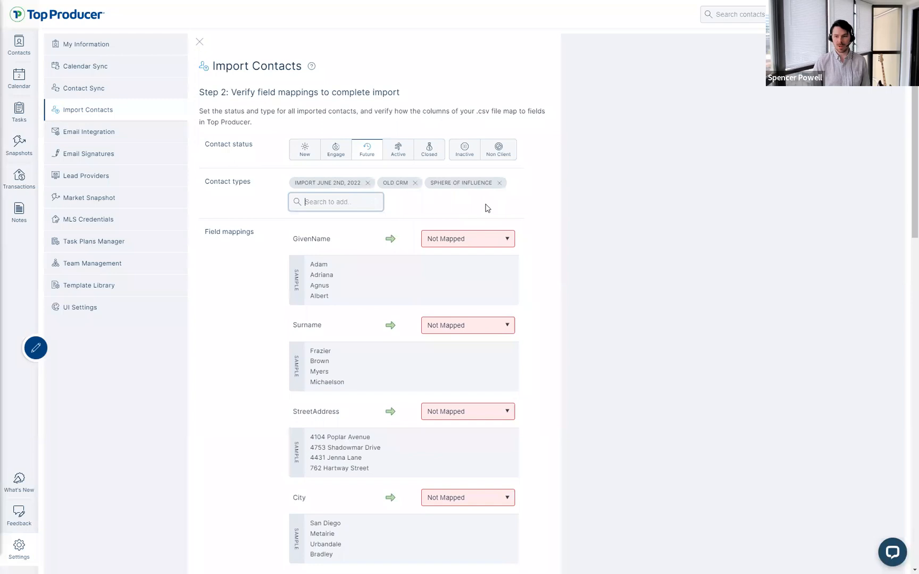
Step: Add the Buyer contact type, then remove it again
click(323, 202)
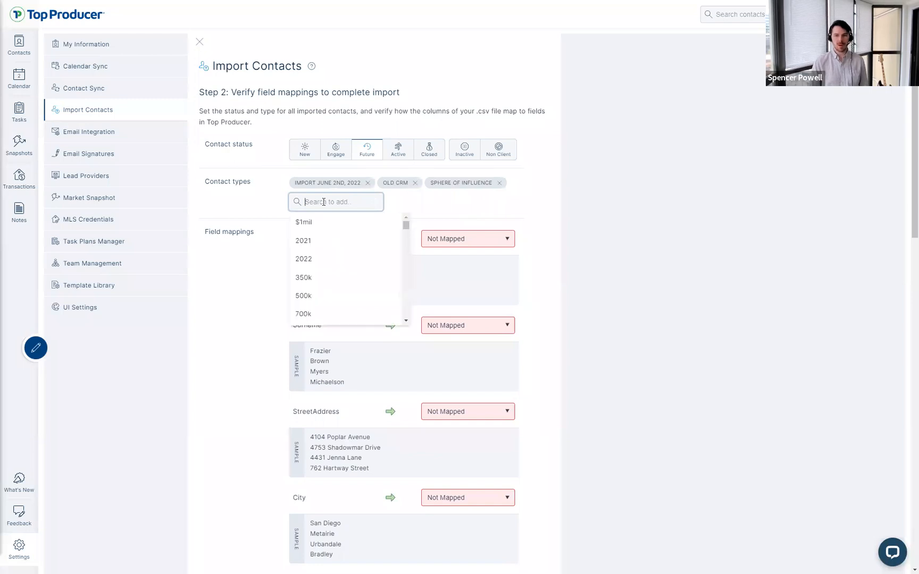
text(buyer)
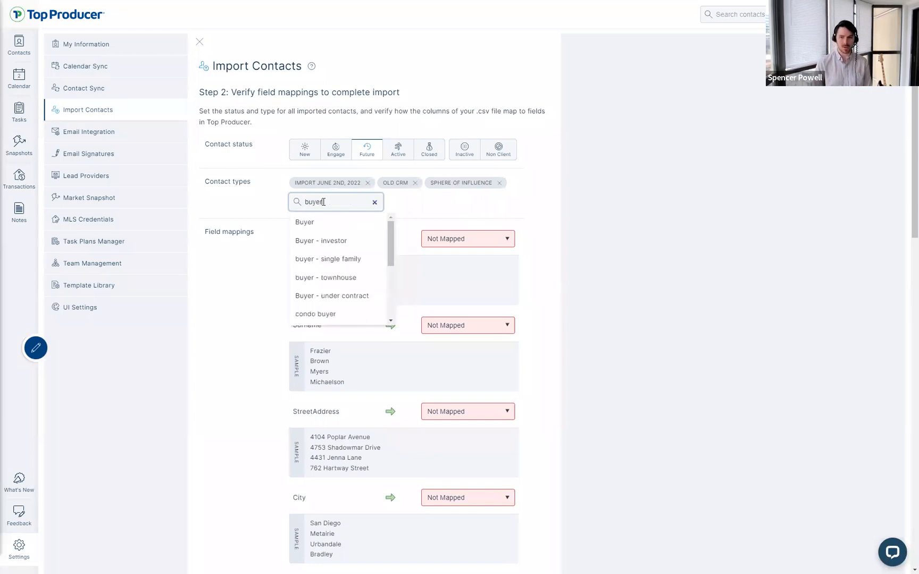
click(314, 223)
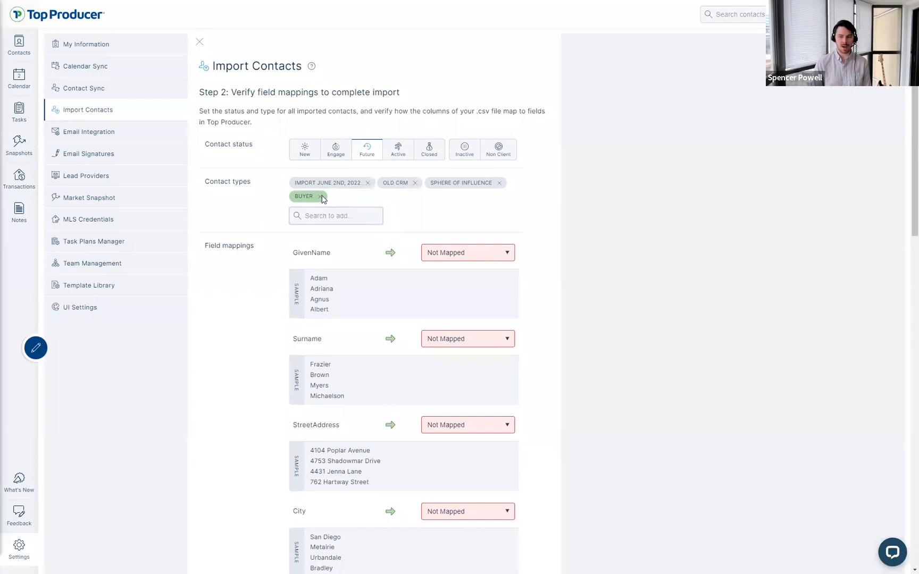
click(322, 196)
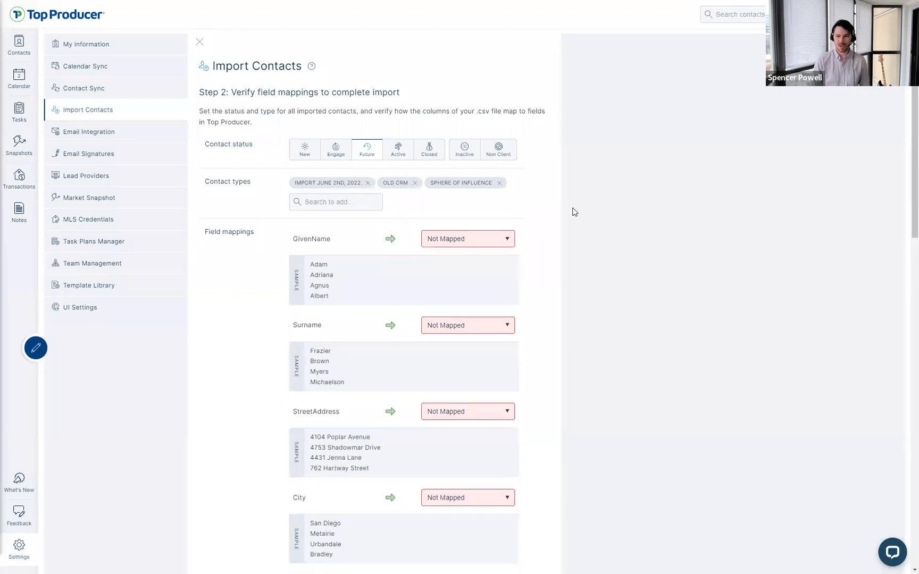
Step: Review the field mappings, examining the GivenName column and sample names, leaving it Not Mapped
scroll(572, 209, down, 2)
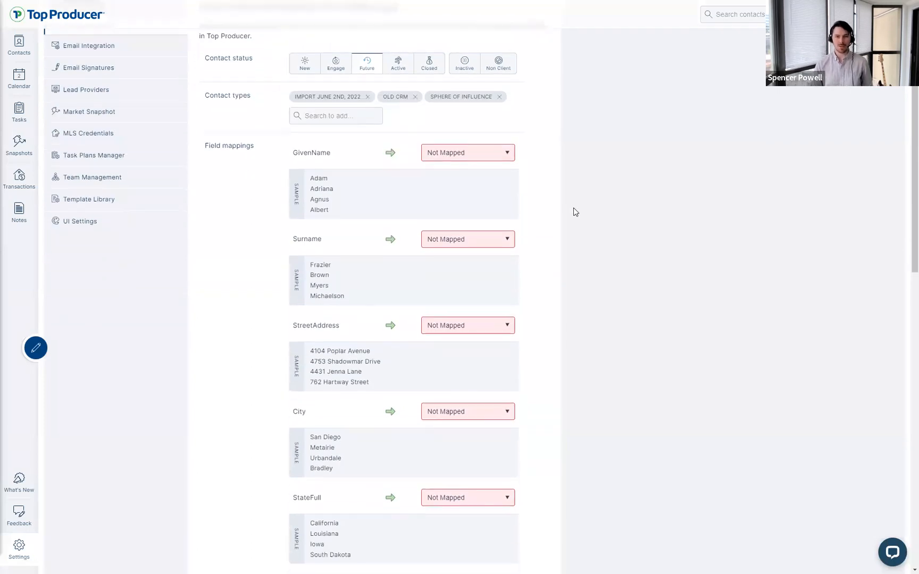
drag(208, 146, 259, 134)
click(259, 147)
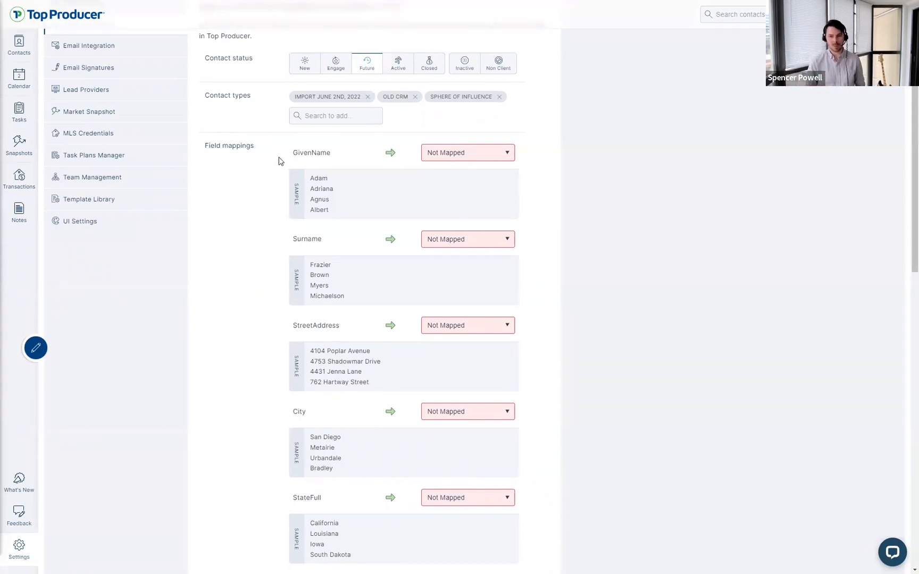
double_click(312, 153)
click(339, 151)
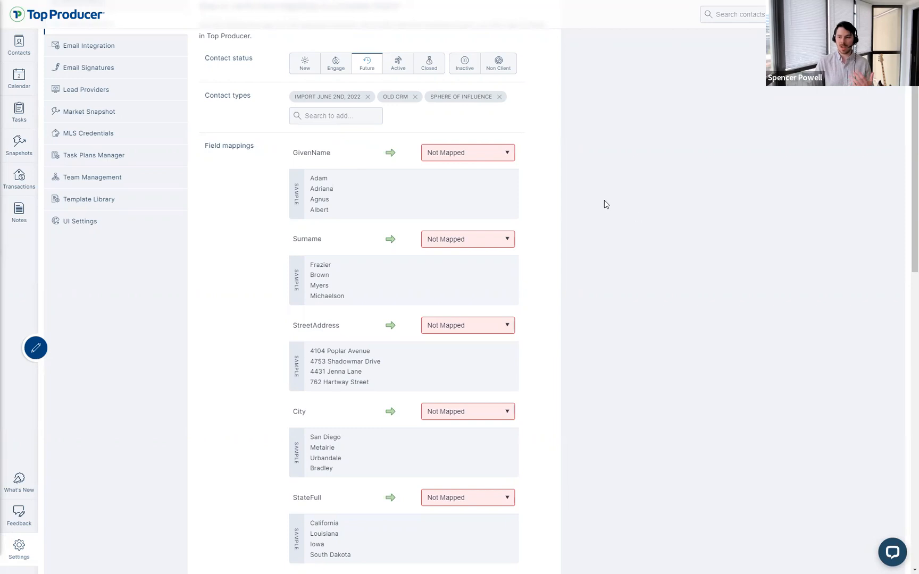
drag(337, 156, 273, 158)
click(273, 158)
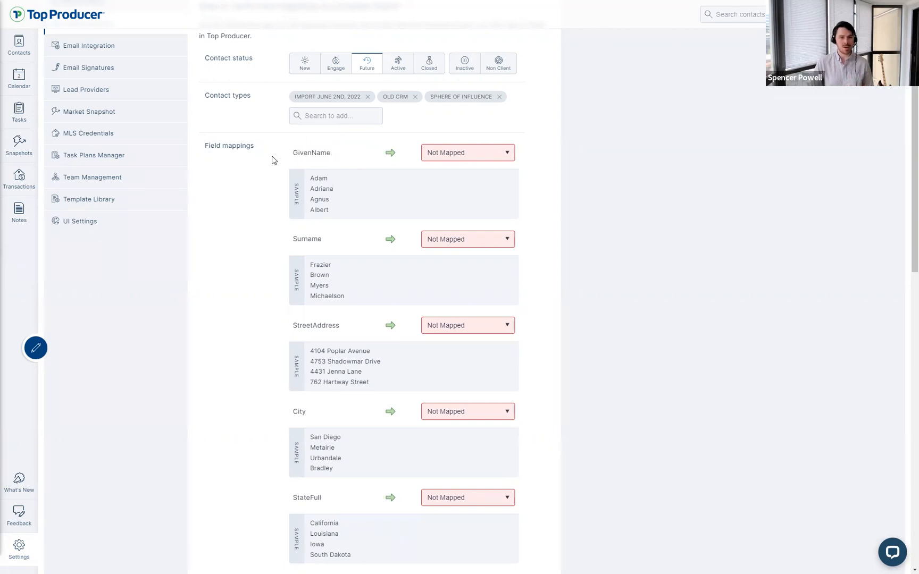
click(461, 158)
click(578, 147)
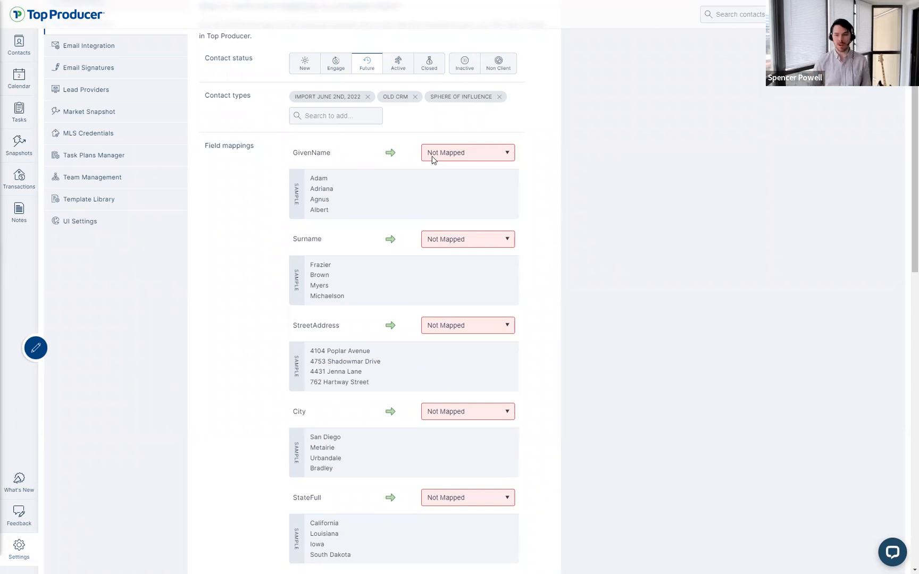
drag(293, 153, 331, 154)
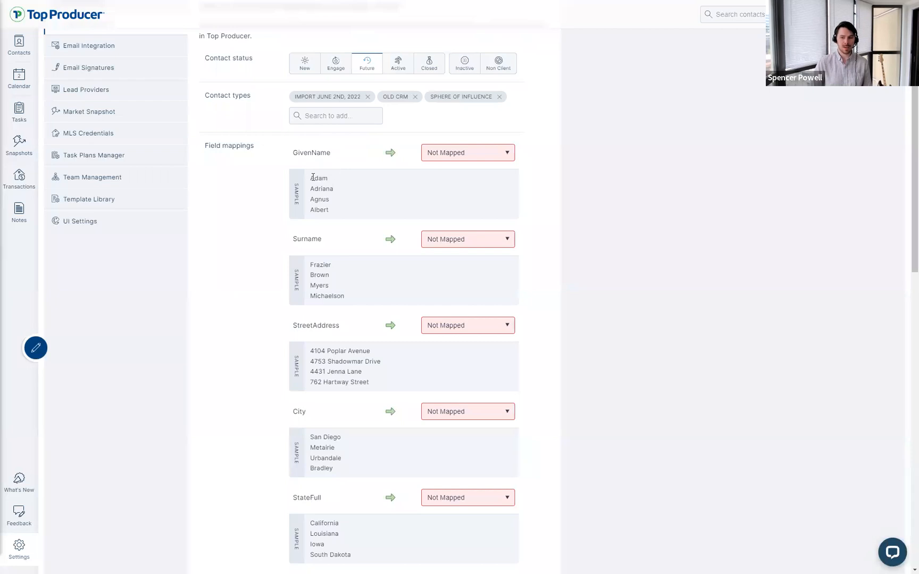
click(339, 211)
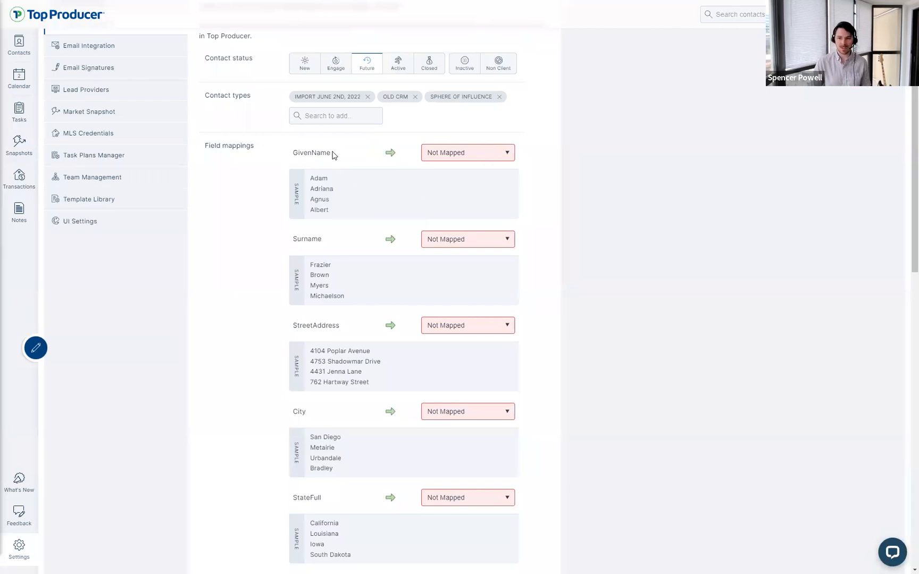
Step: Map GivenName to First Name and Surname to Last Name
click(432, 155)
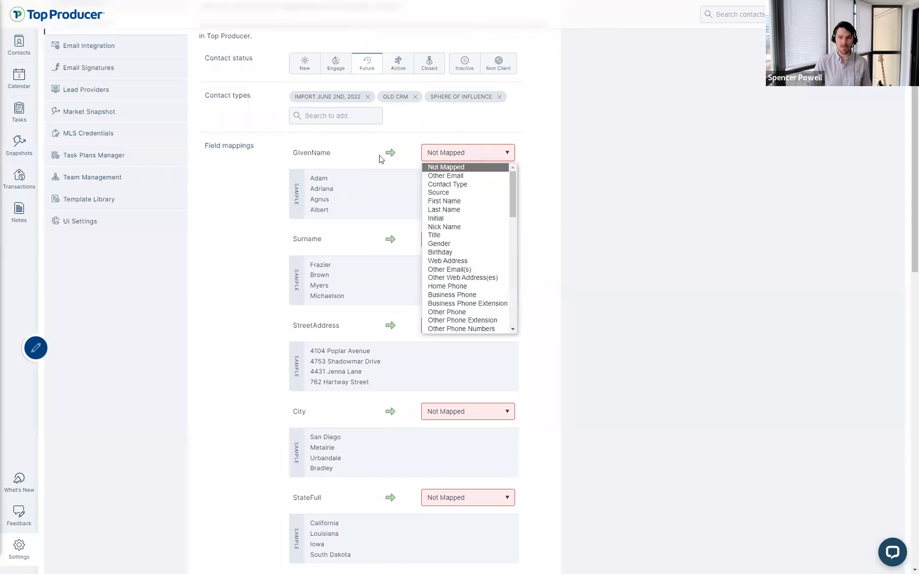
click(452, 202)
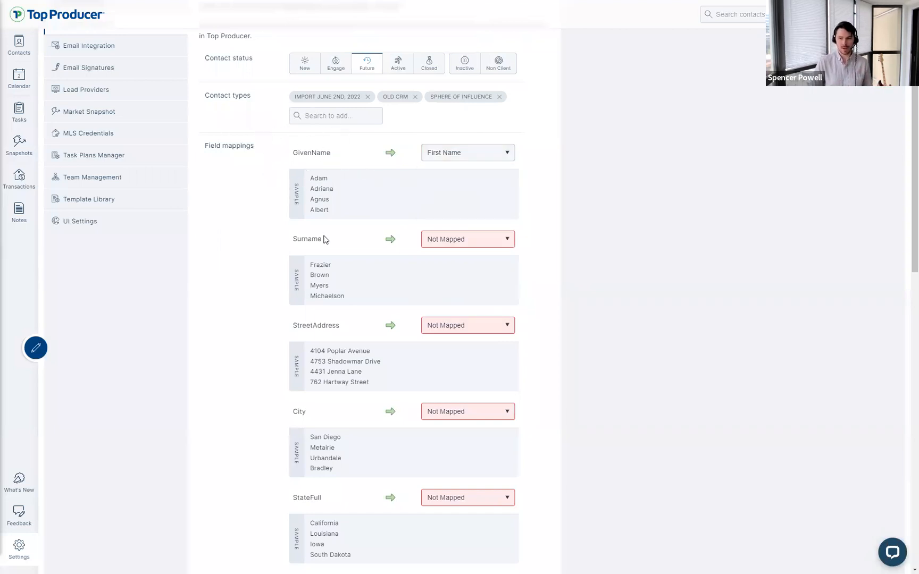
click(441, 245)
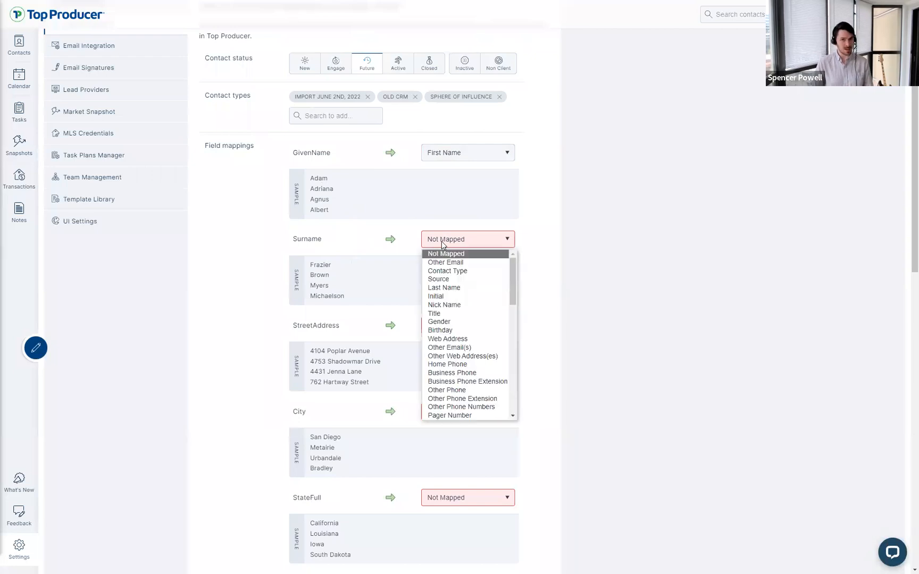
click(444, 288)
Step: Map the StreetAddress column to Street/Address
scroll(628, 361, down, 2)
double_click(301, 240)
click(351, 245)
drag(310, 265, 376, 269)
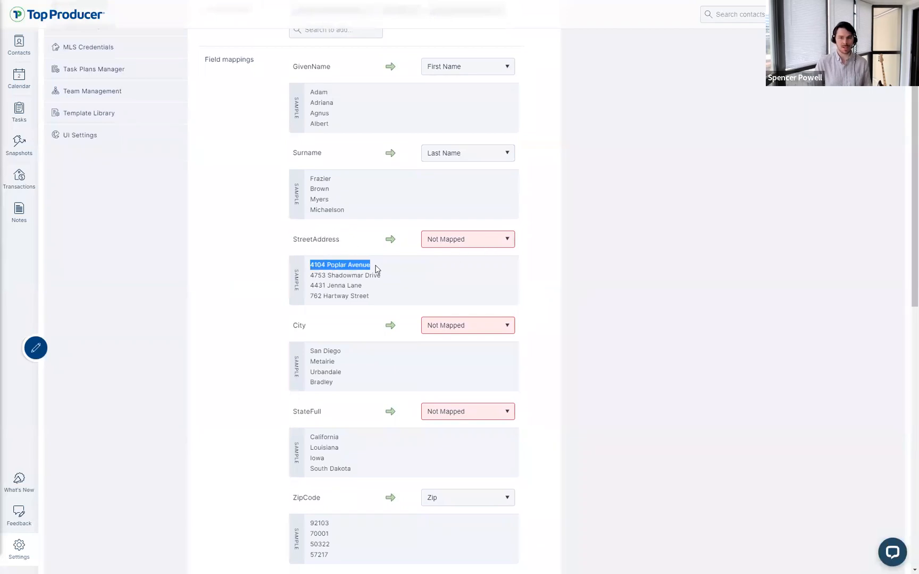
click(408, 251)
click(451, 241)
scroll(516, 341, down, 6)
scroll(500, 234, up, 5)
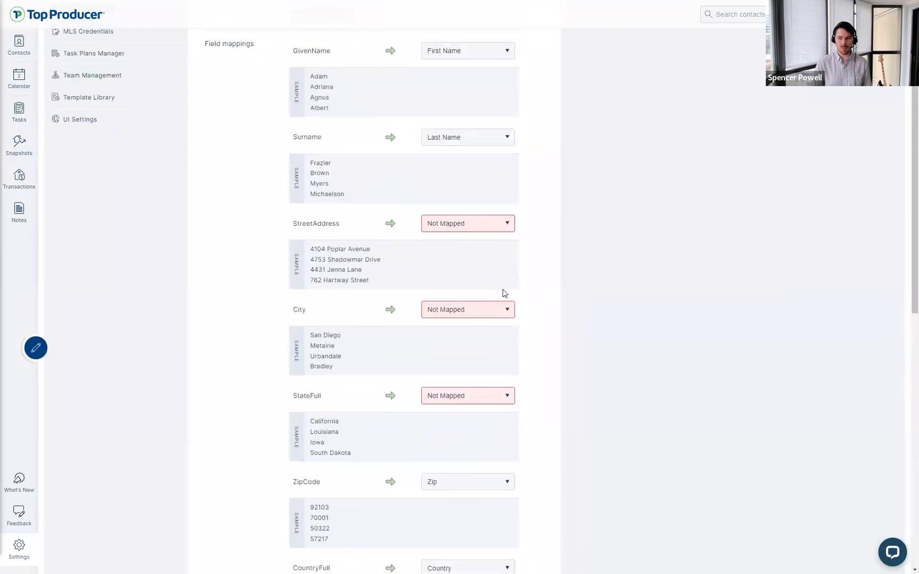
click(469, 241)
scroll(489, 313, down, 3)
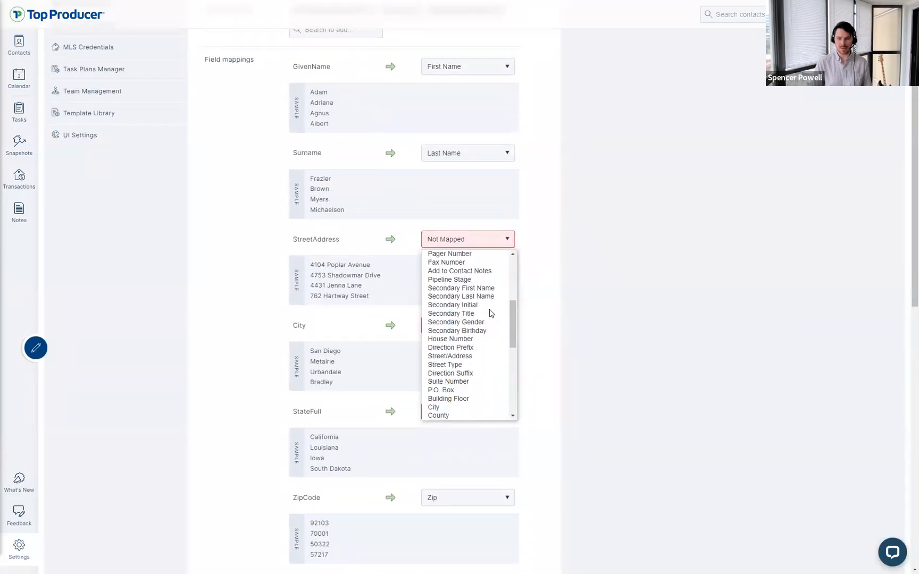
click(471, 358)
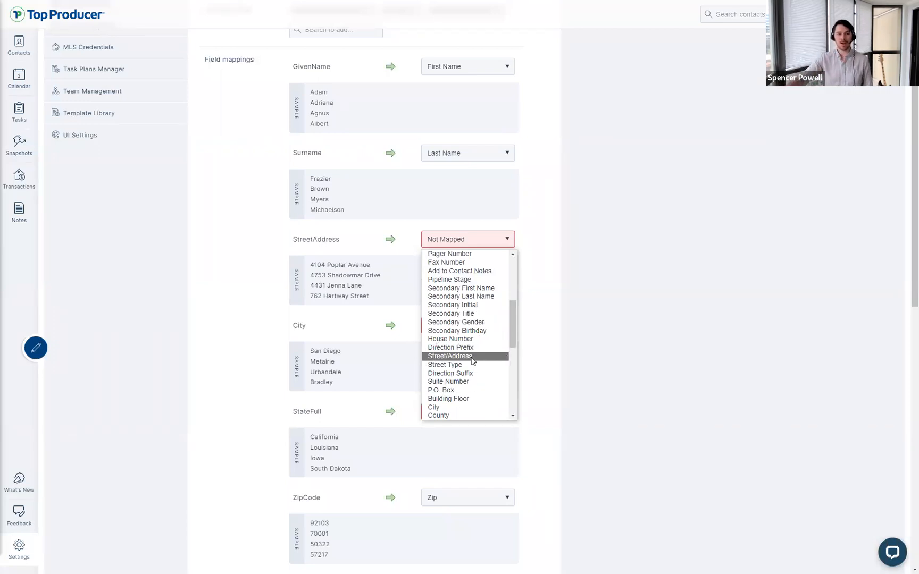
click(471, 358)
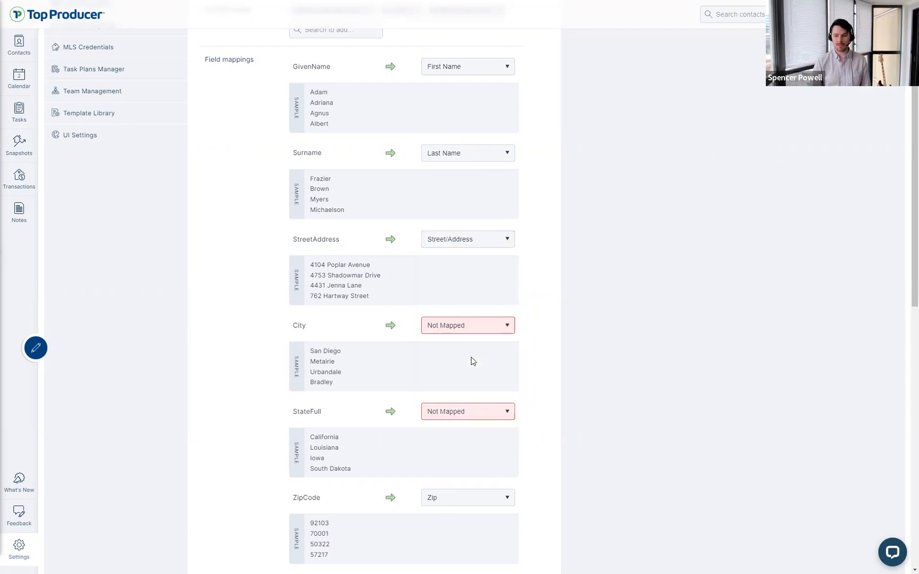
Step: Map City to the City field and StateFull to State
click(461, 335)
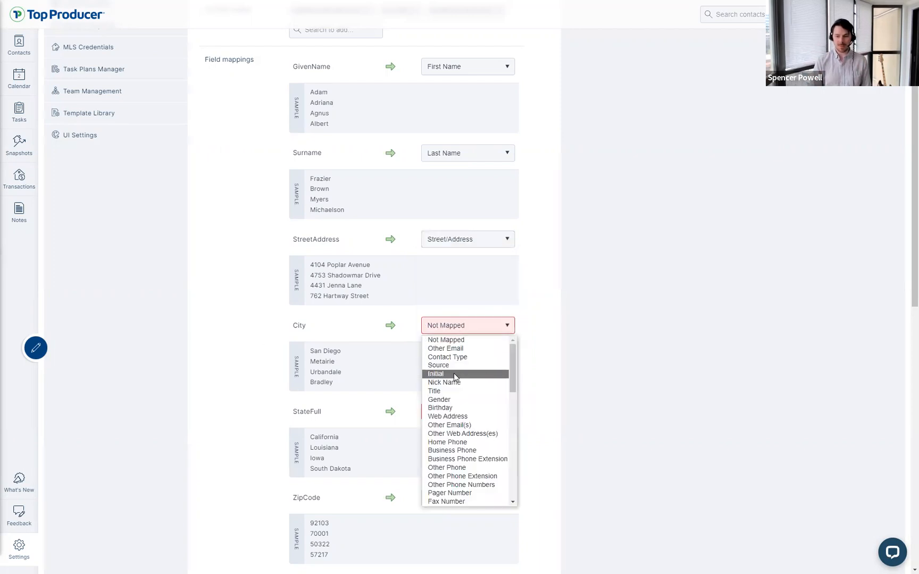
text(city)
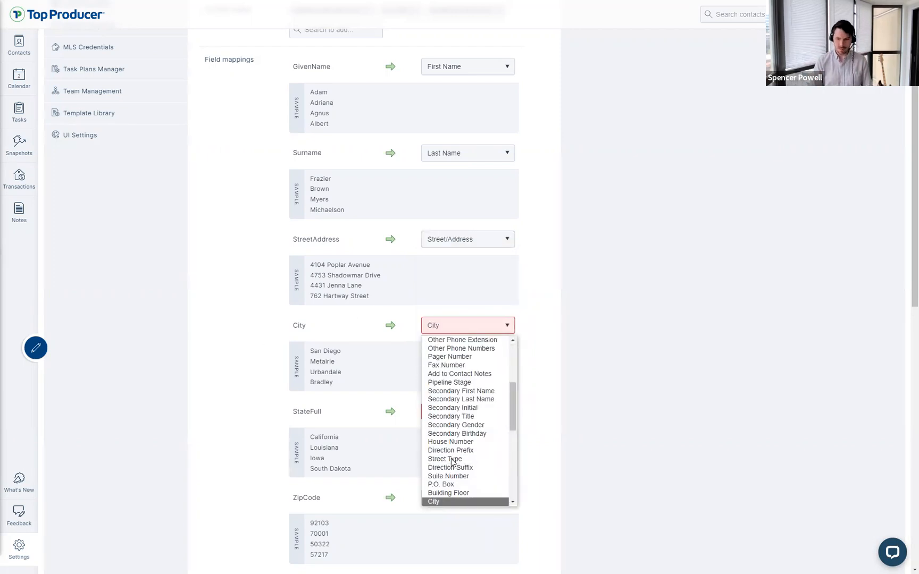
click(445, 502)
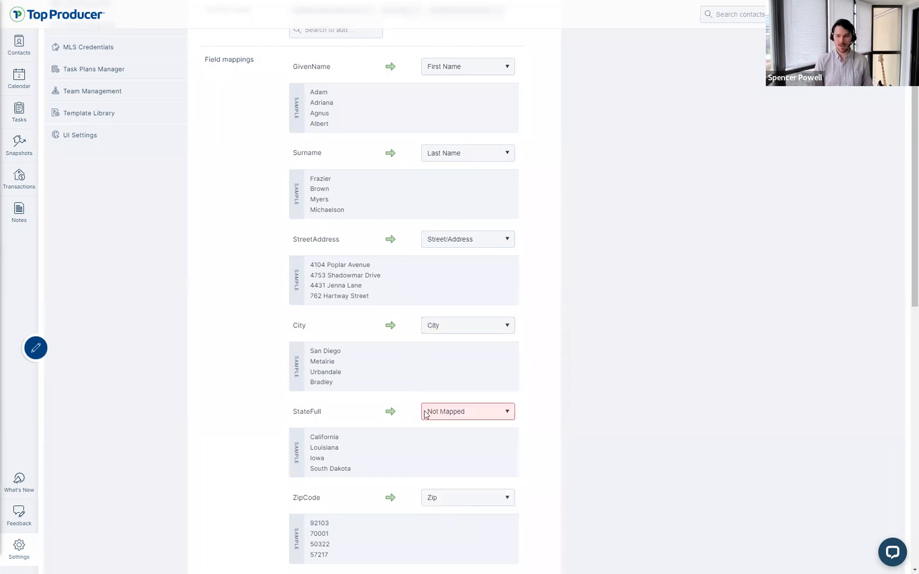
click(464, 417)
key(s)
key(s)
key(s)
key(s)
key(s)
key(s)
key(s)
key(s)
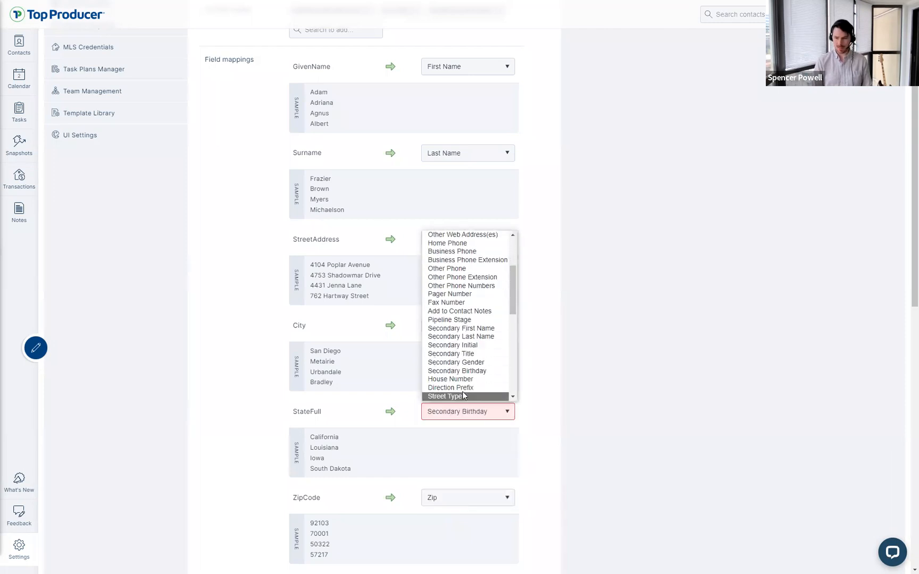
click(460, 396)
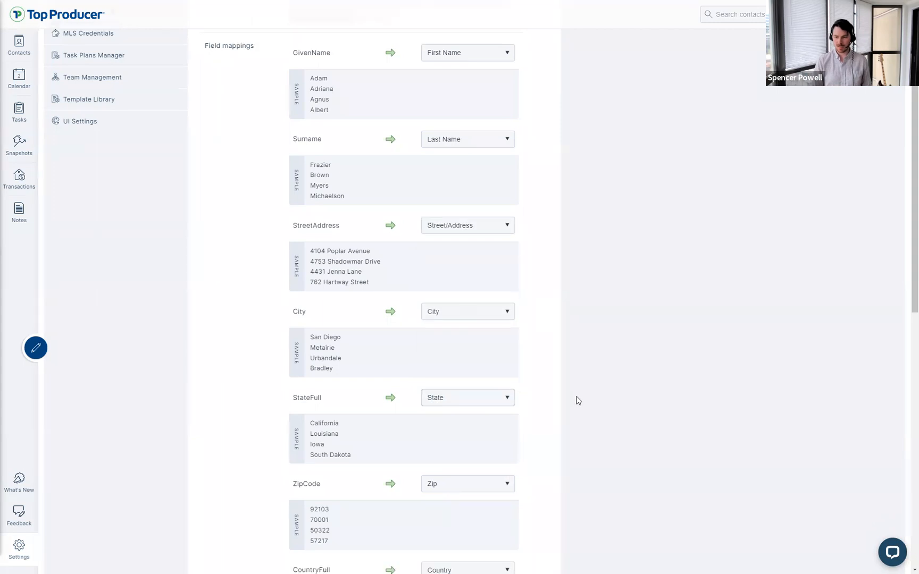
Step: Scroll down to review the EmailAddress and TelephoneNumber columns and their mapping choices
scroll(576, 400, down, 3)
click(455, 433)
scroll(456, 435, down, 3)
scroll(425, 409, down, 2)
drag(293, 238, 339, 244)
click(333, 266)
double_click(333, 325)
click(343, 264)
drag(338, 241, 296, 243)
click(460, 243)
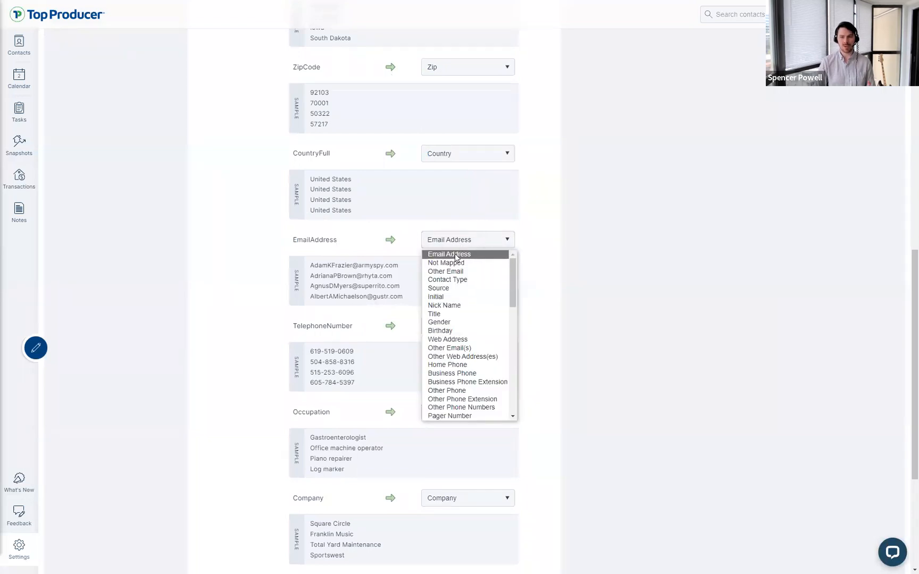
Step: Keep EmailAddress mapped to Email Address rather than Other Email
click(455, 258)
click(461, 242)
click(468, 274)
click(469, 274)
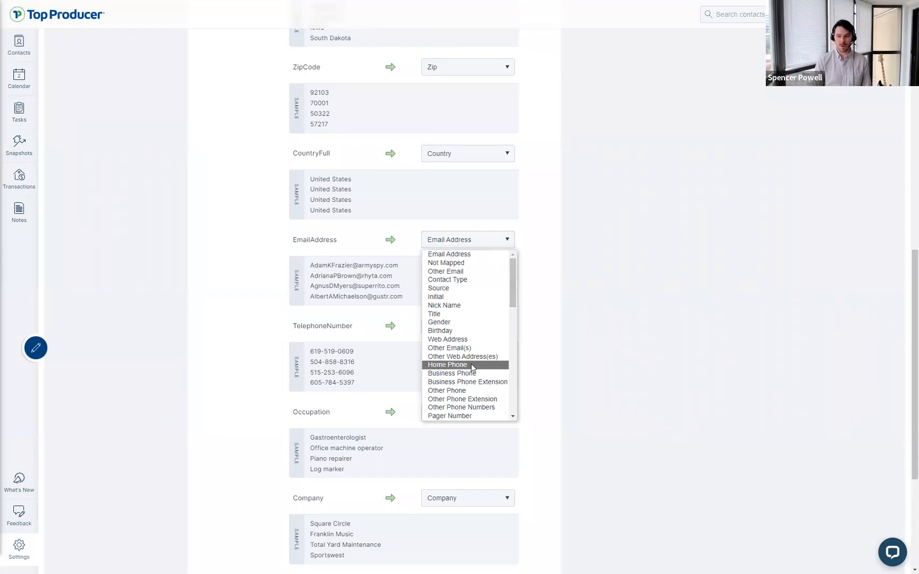
click(538, 328)
Step: Keep TelephoneNumber mapped to Mobile Phone
drag(293, 327, 359, 327)
click(451, 329)
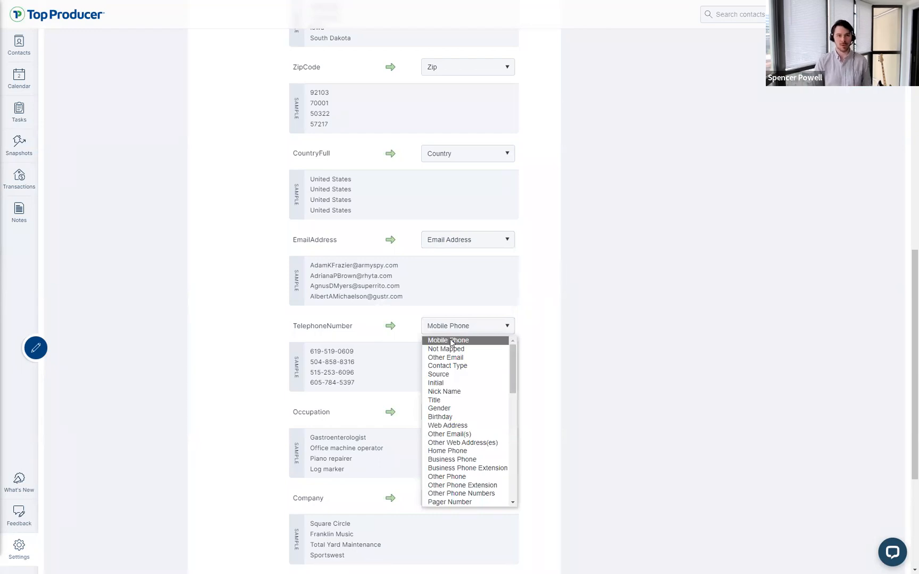
click(450, 341)
click(450, 328)
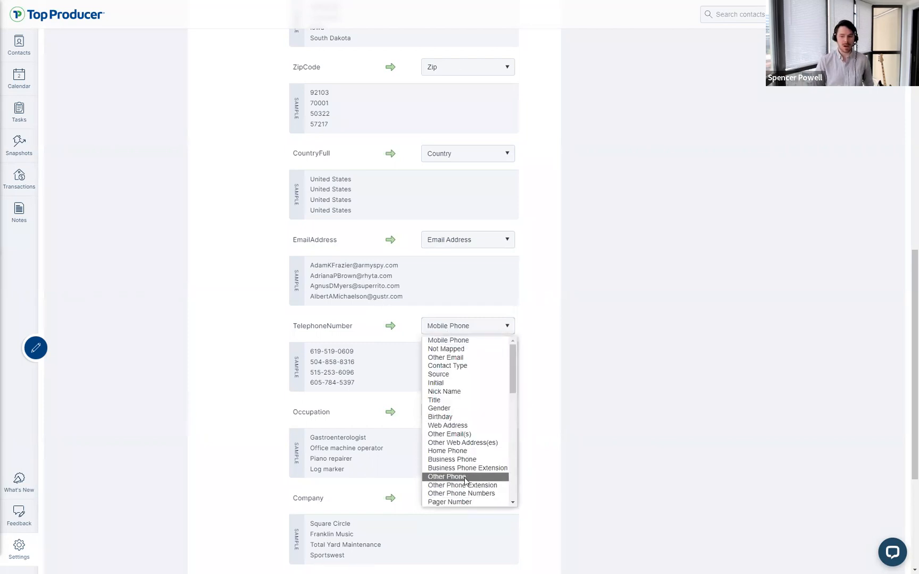
click(610, 435)
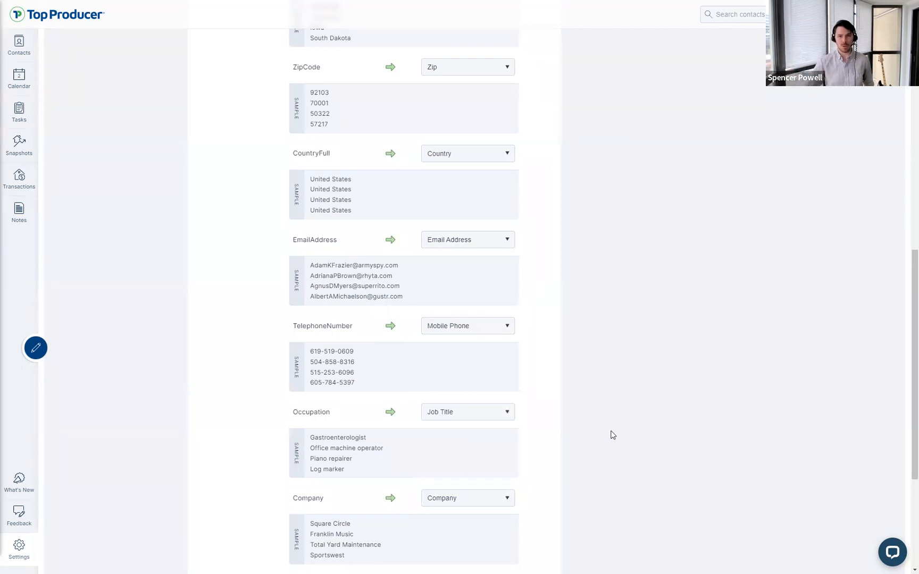
Step: Keep Occupation mapped to Job Title and leave Company unchanged
scroll(571, 412, down, 5)
drag(293, 197, 361, 198)
click(450, 197)
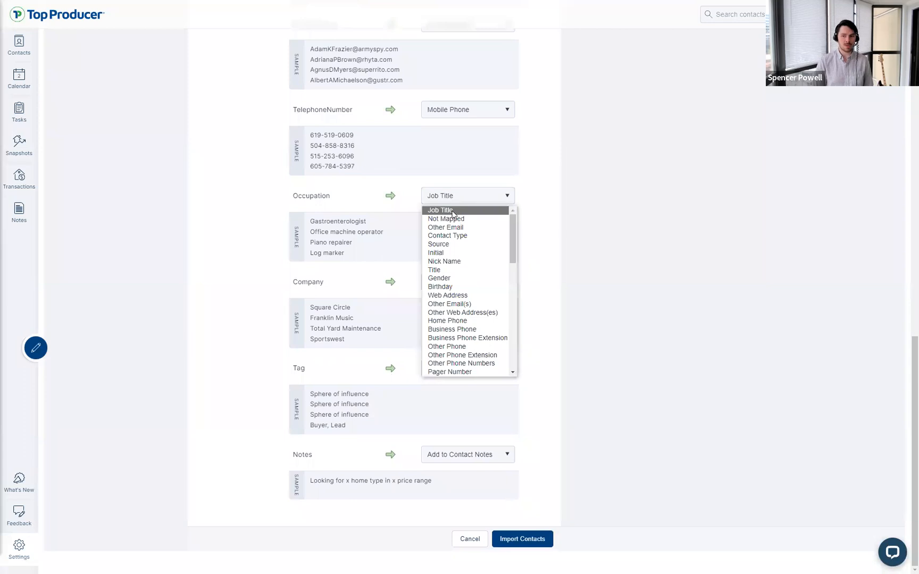
click(452, 211)
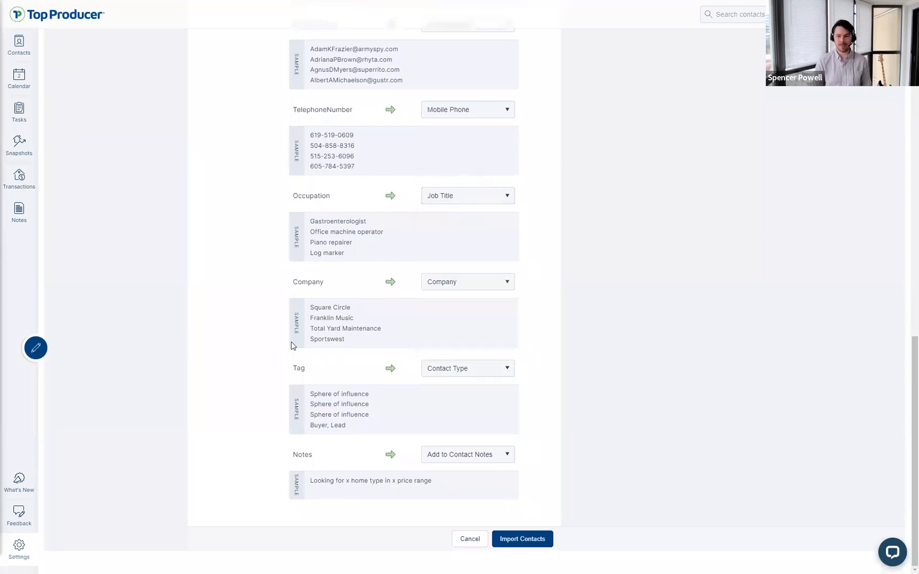
click(438, 286)
click(405, 287)
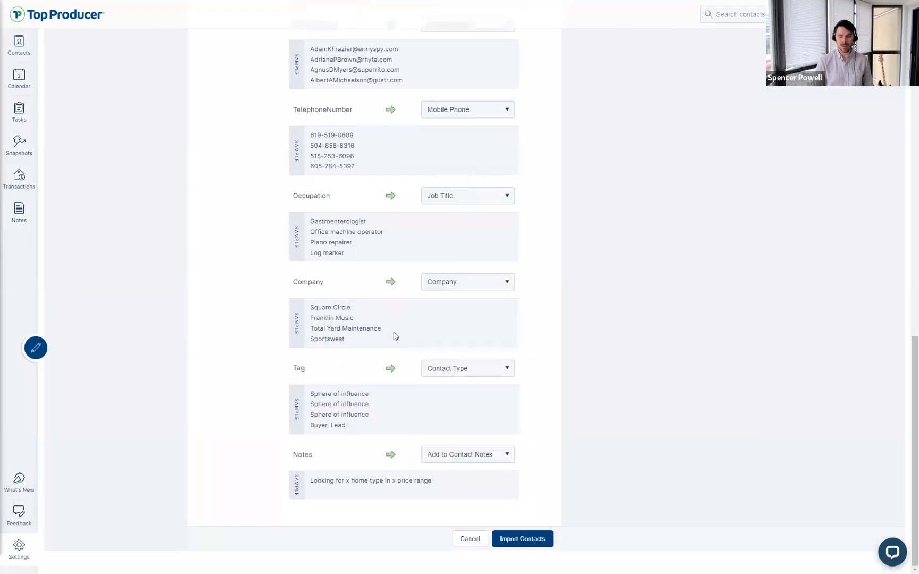
Step: Set Notes to Not Mapped, keeping Tag mapped to Contact Type
click(481, 368)
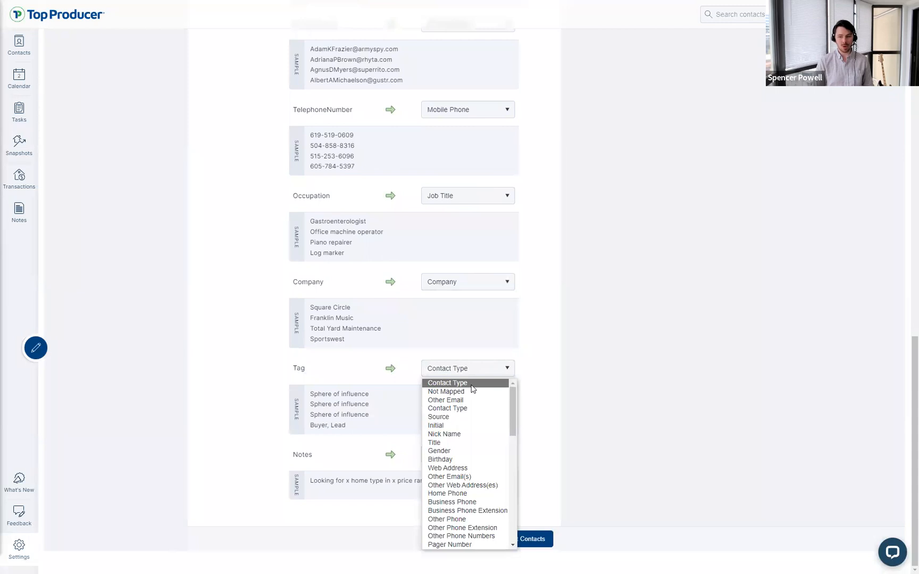
click(467, 409)
click(471, 373)
click(468, 391)
click(461, 455)
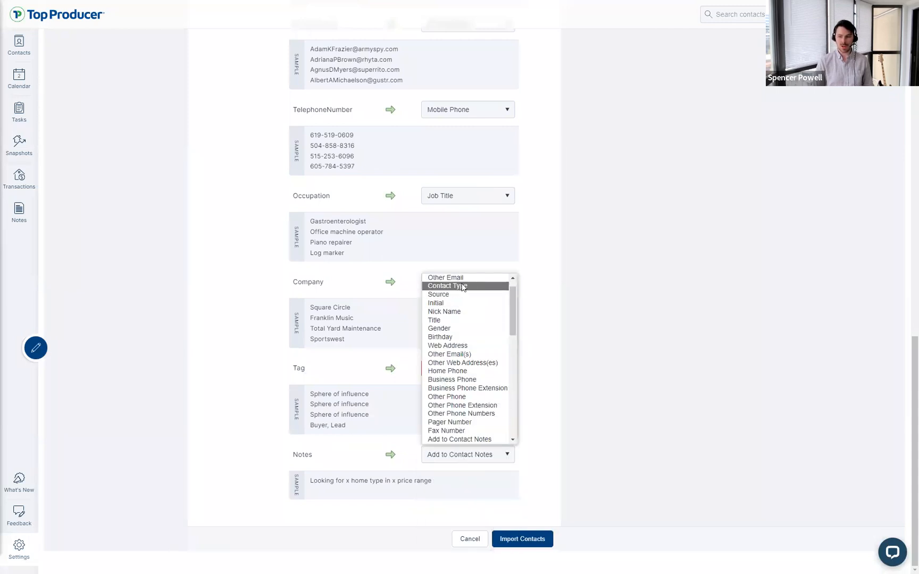
scroll(464, 293, up, 1)
click(460, 286)
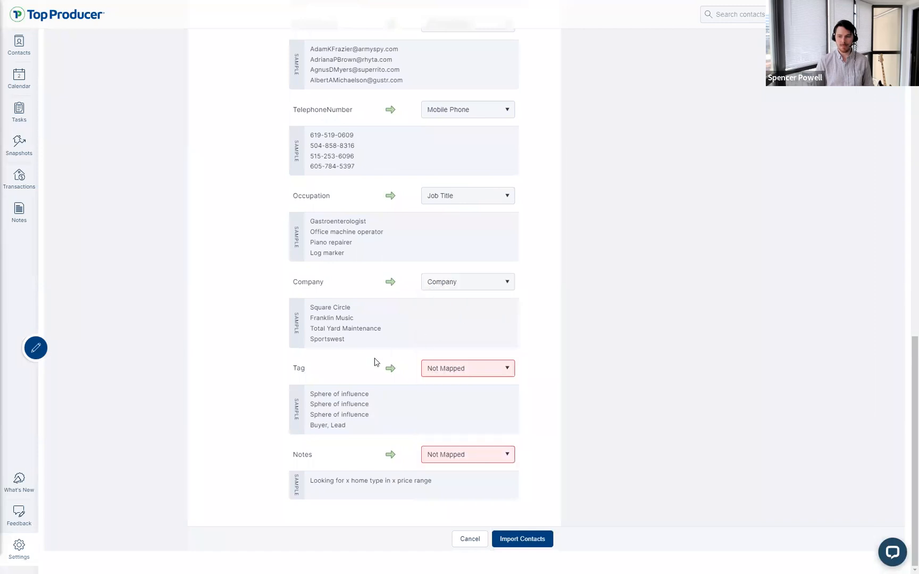
click(458, 369)
click(464, 400)
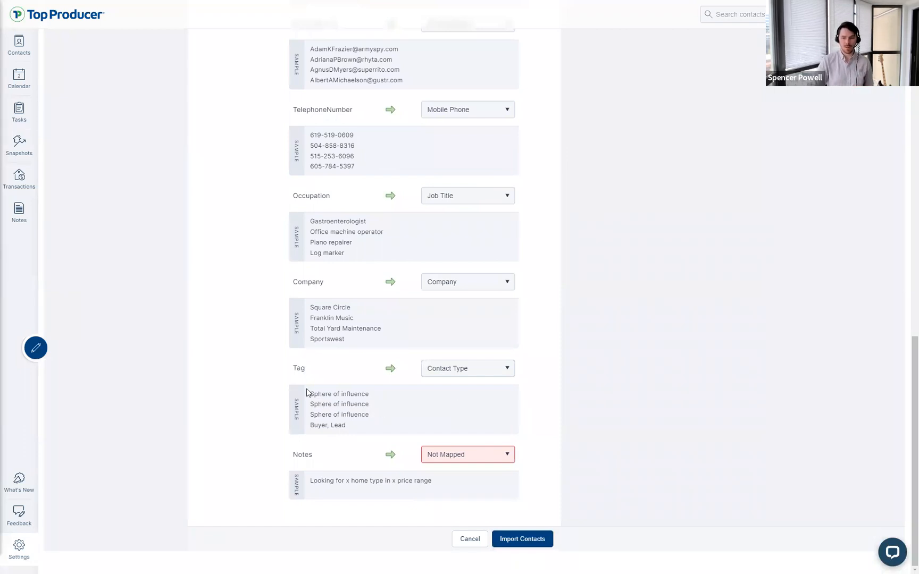
Step: Review the Tag sample values such as 'Buyer, Lead' and scroll back to the top
drag(310, 394, 346, 429)
click(360, 424)
click(346, 430)
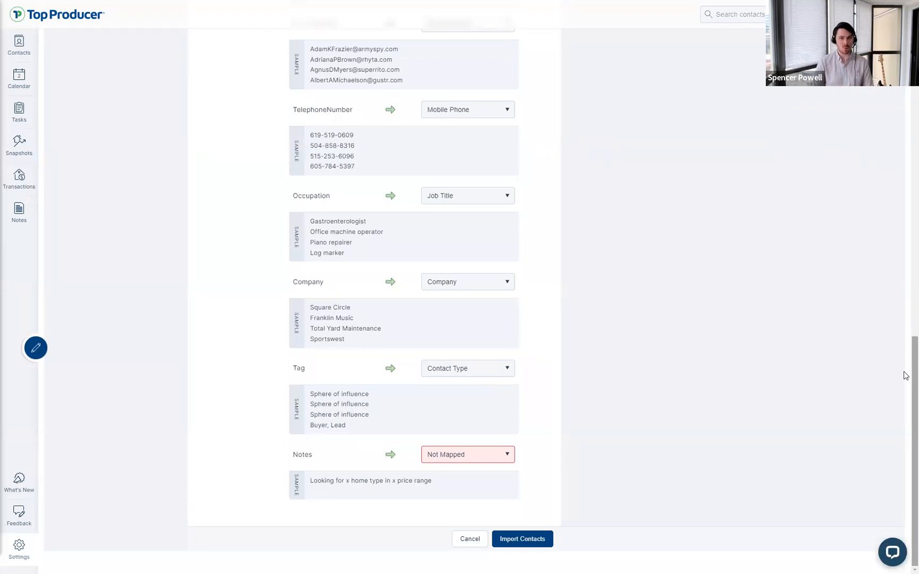
drag(914, 374, 911, 71)
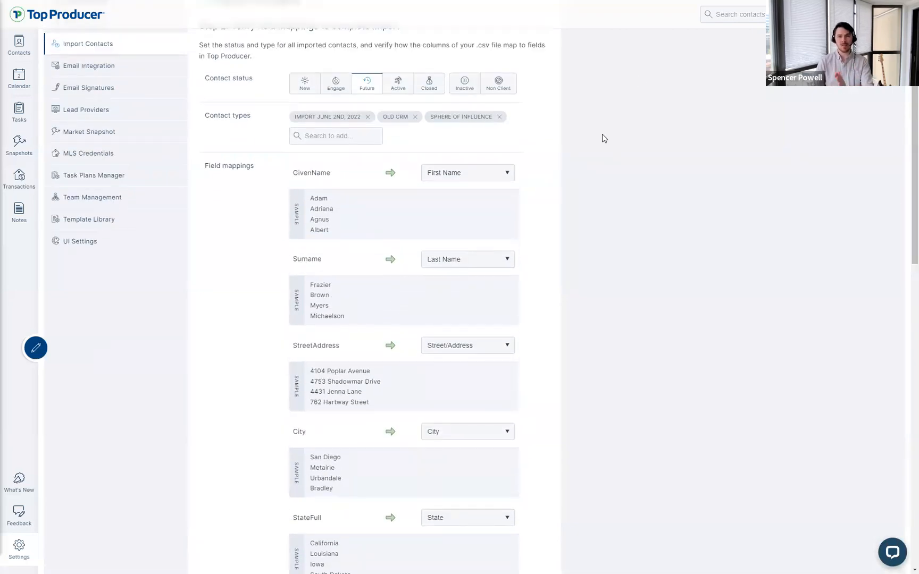
Step: Remove the Sphere of Influence contact type and map the Notes column to Add to Contact Notes
click(499, 117)
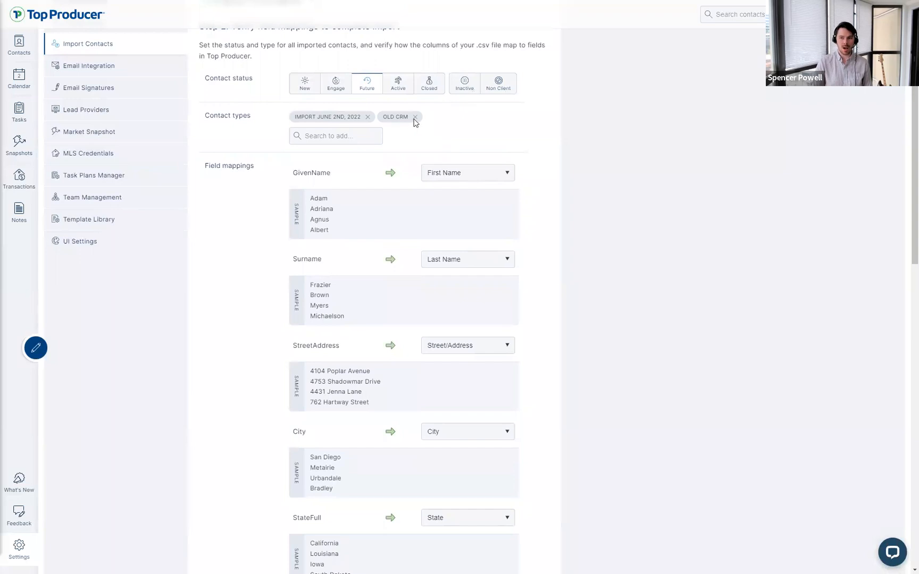
scroll(534, 208, down, 14)
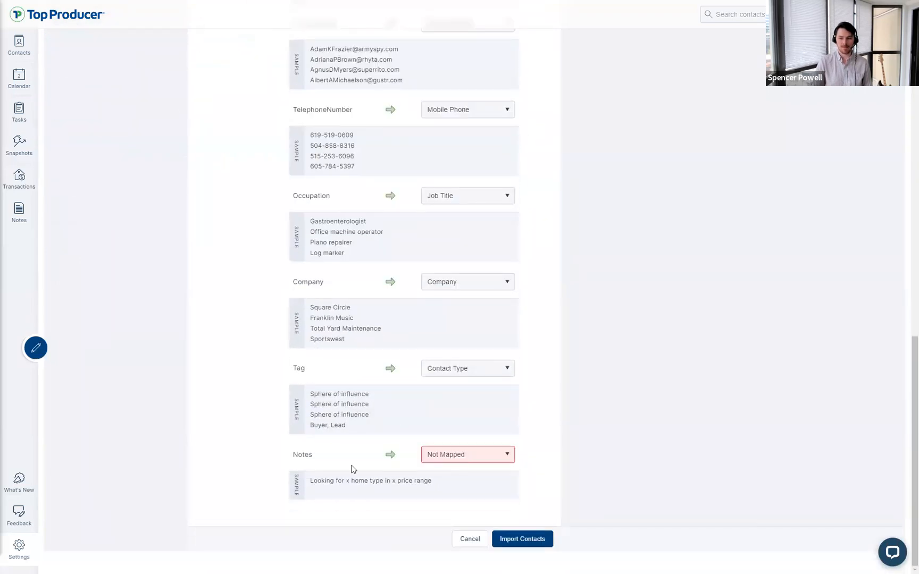
drag(292, 460, 327, 458)
click(328, 458)
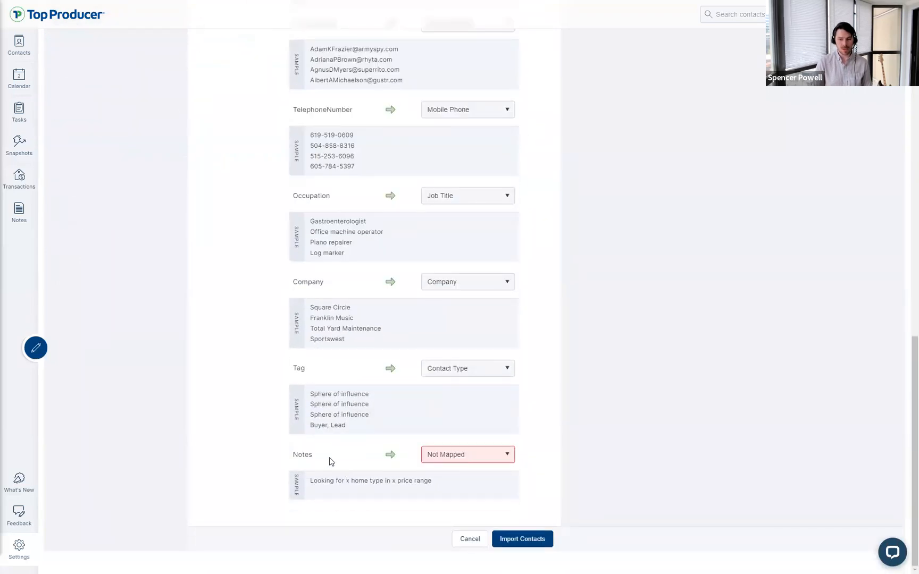
click(499, 459)
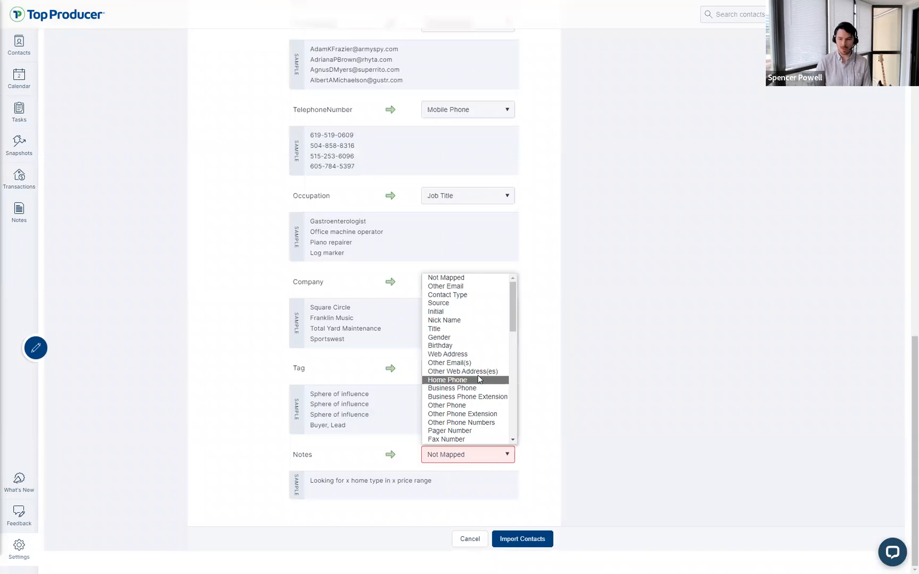
key(a)
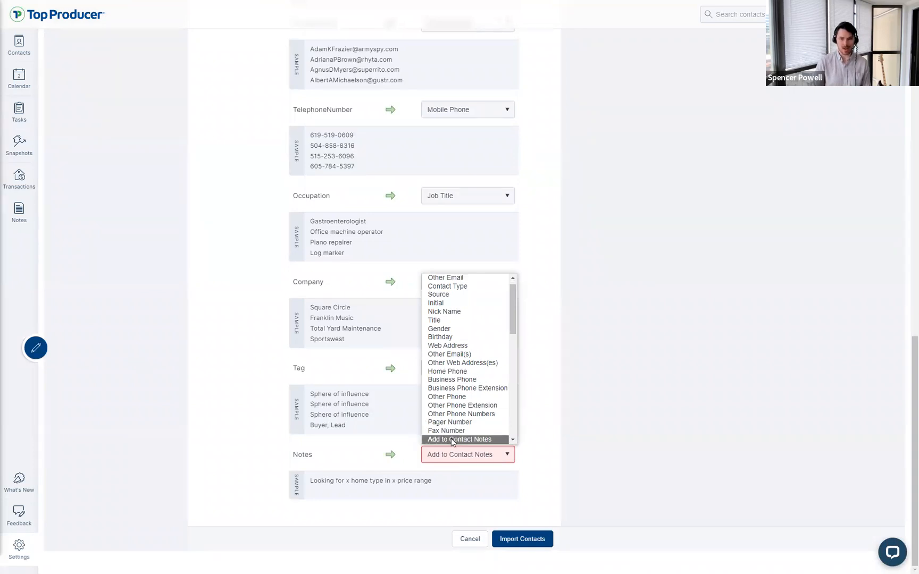
key(ctrl)
key(ctrl)
key(ctrl)
key(ctrl)
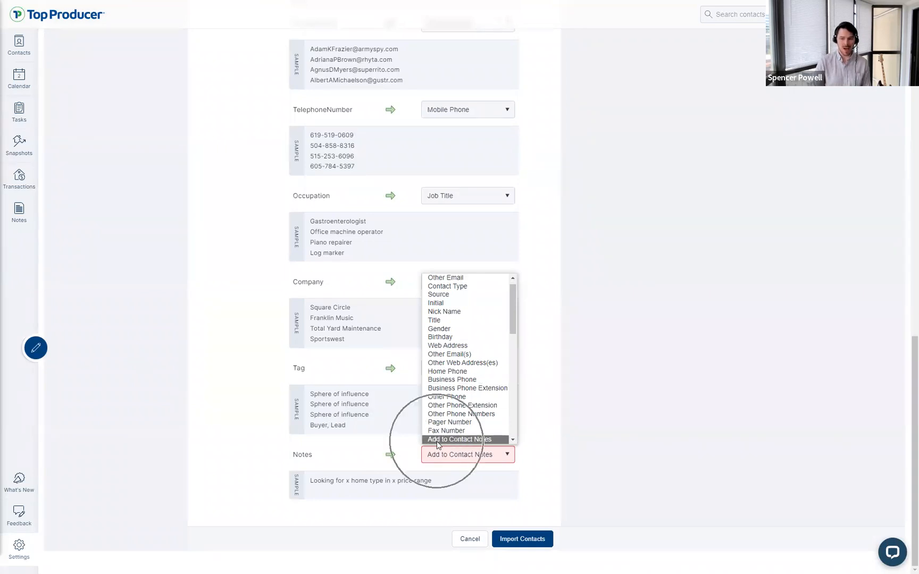
click(455, 440)
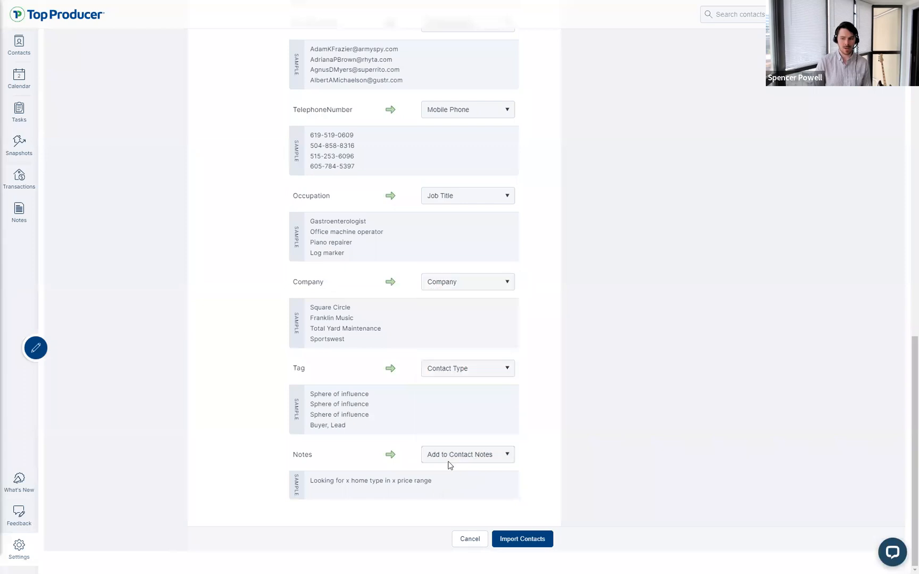
key(ctrl)
key(ctrl)
key(ctrl)
key(ctrl)
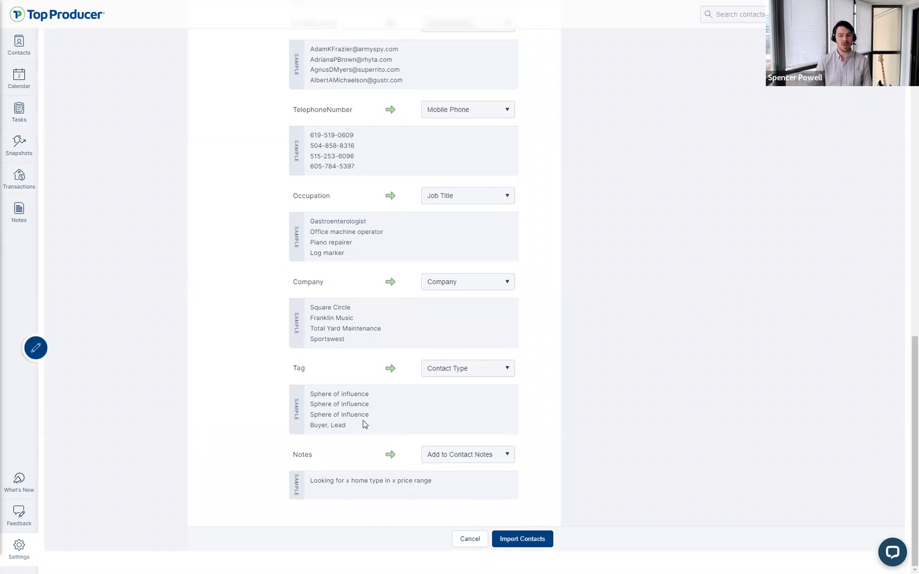
Step: Review the Tag and Notes mapping choices, keeping Notes as Add to Contact Notes
click(470, 369)
click(470, 368)
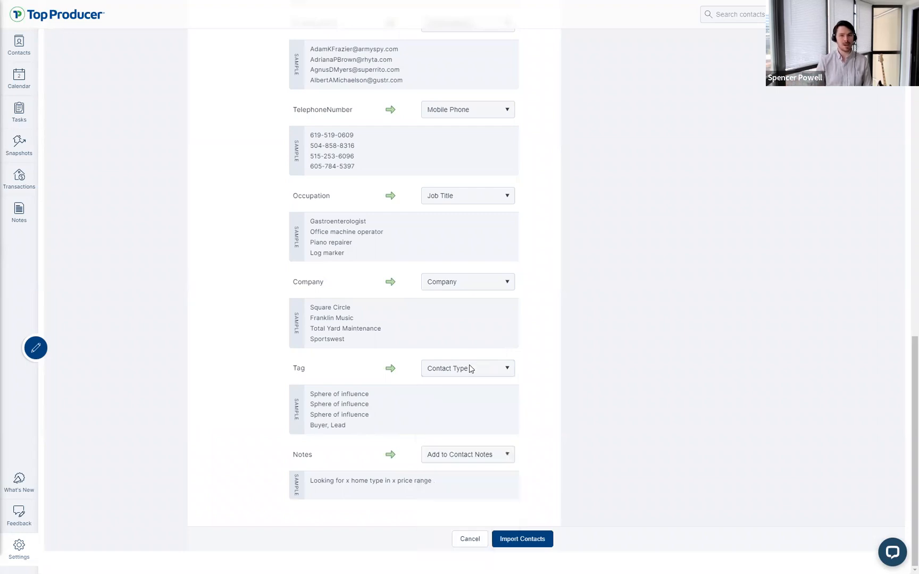
click(447, 458)
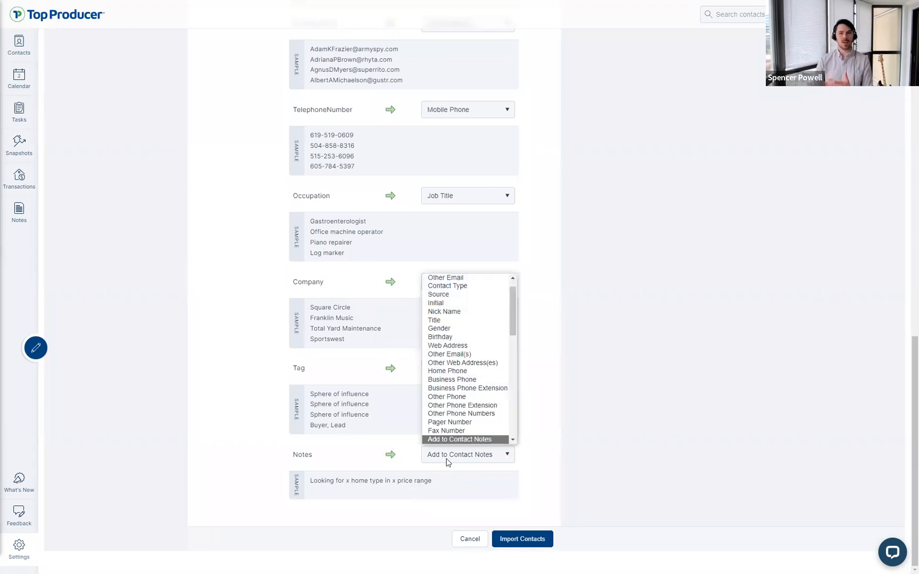
click(447, 460)
click(447, 461)
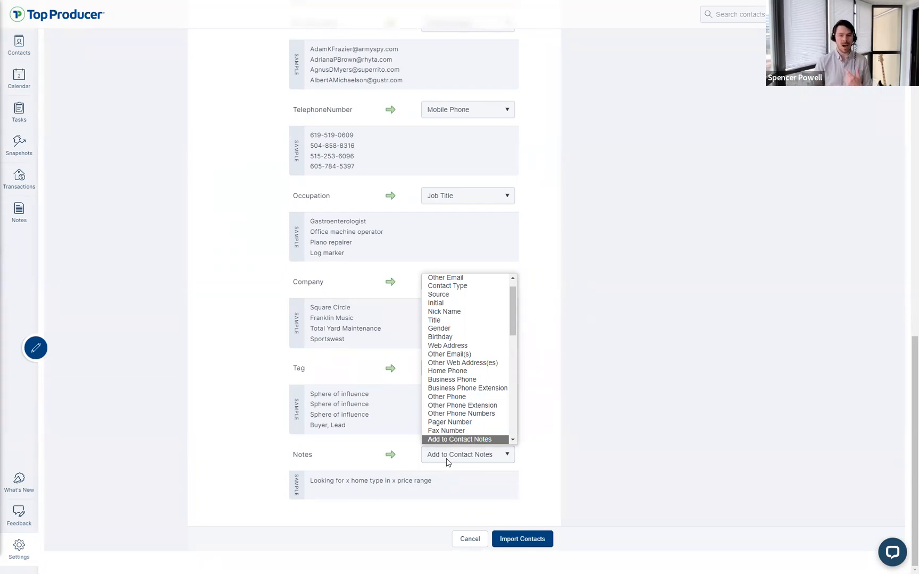
click(447, 461)
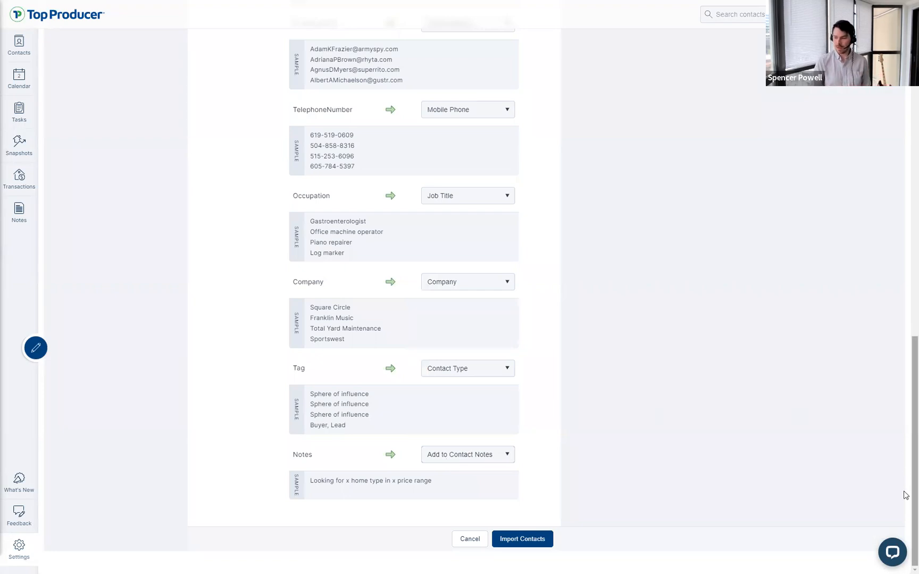
Step: Open the support chat, then minimize it
drag(907, 500, 906, 404)
click(836, 392)
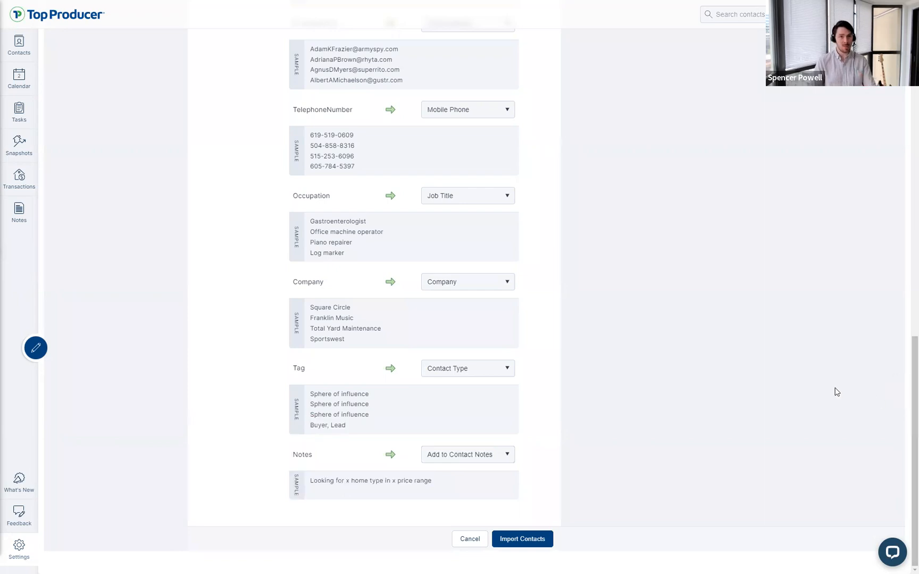
click(896, 554)
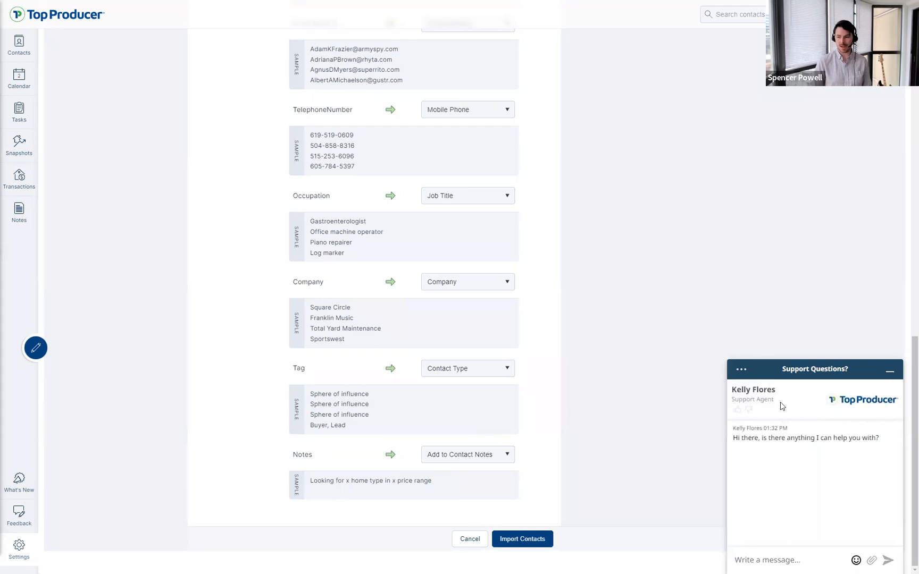
click(892, 372)
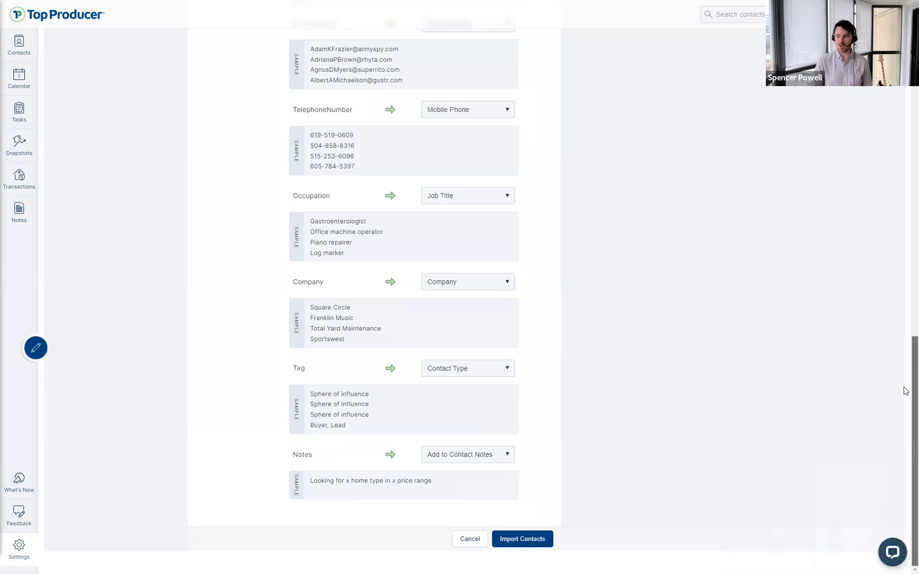
drag(915, 452, 915, 162)
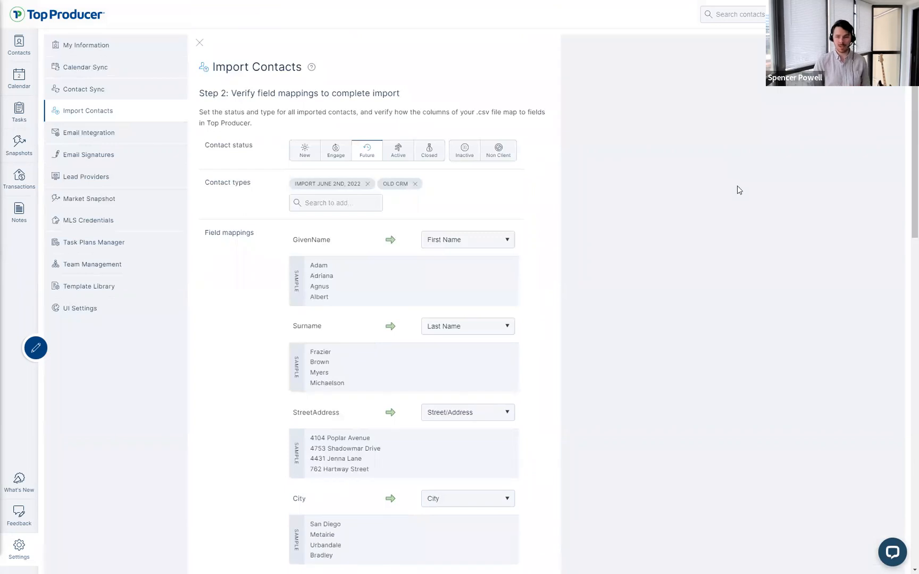
scroll(526, 255, down, 5)
scroll(532, 254, up, 5)
drag(913, 104, 905, 55)
Step: Cancel the import mapping without importing any contacts
scroll(906, 142, down, 15)
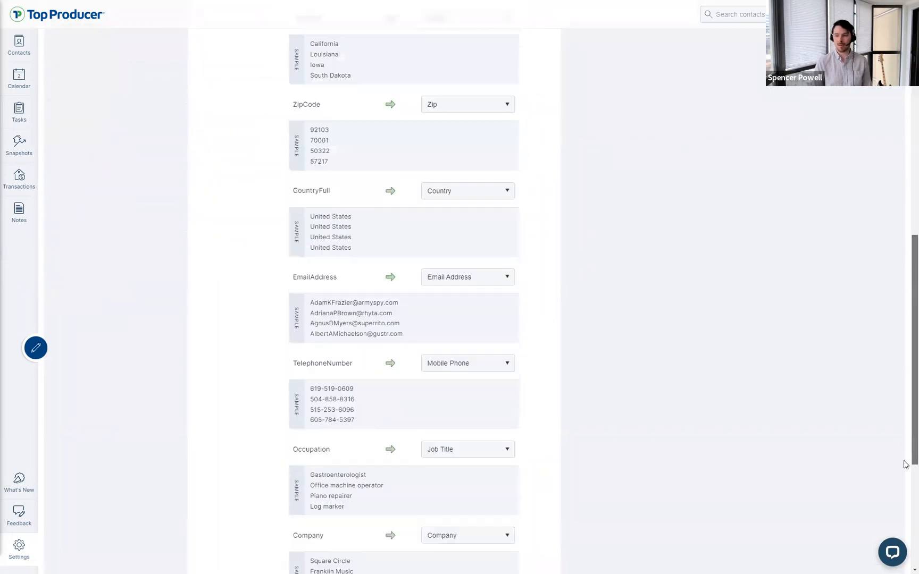
click(531, 540)
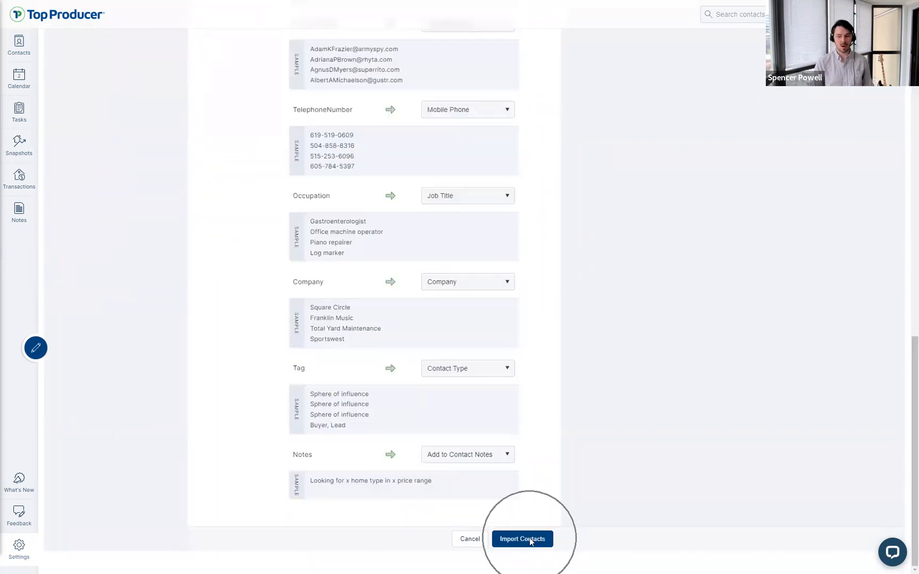
click(469, 542)
Step: Go from Email Integration back to the Import Contacts settings page
click(92, 132)
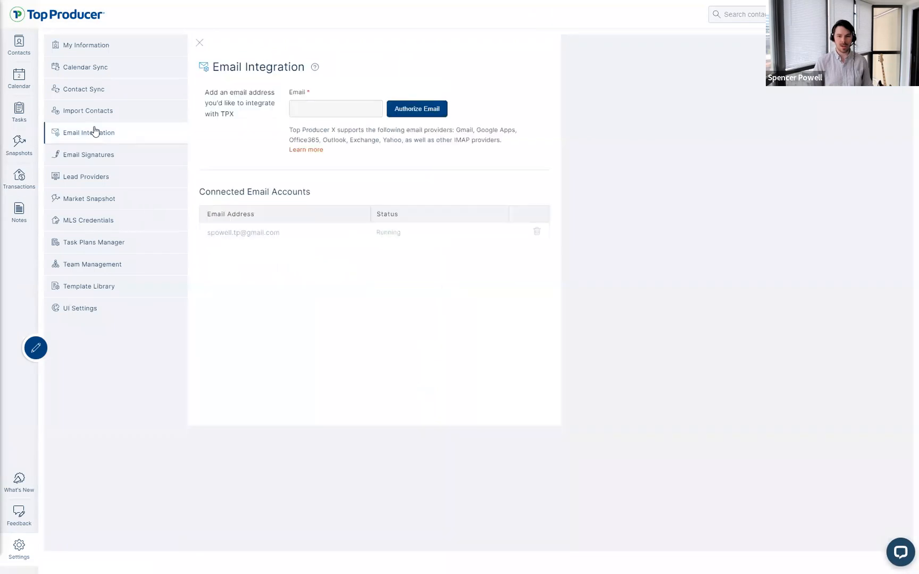
click(79, 111)
click(330, 225)
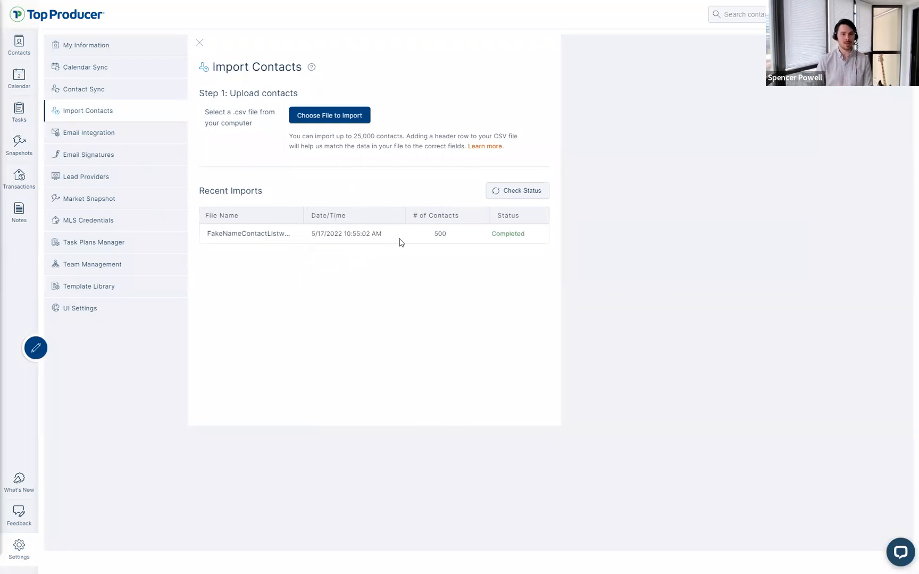
click(452, 242)
click(494, 244)
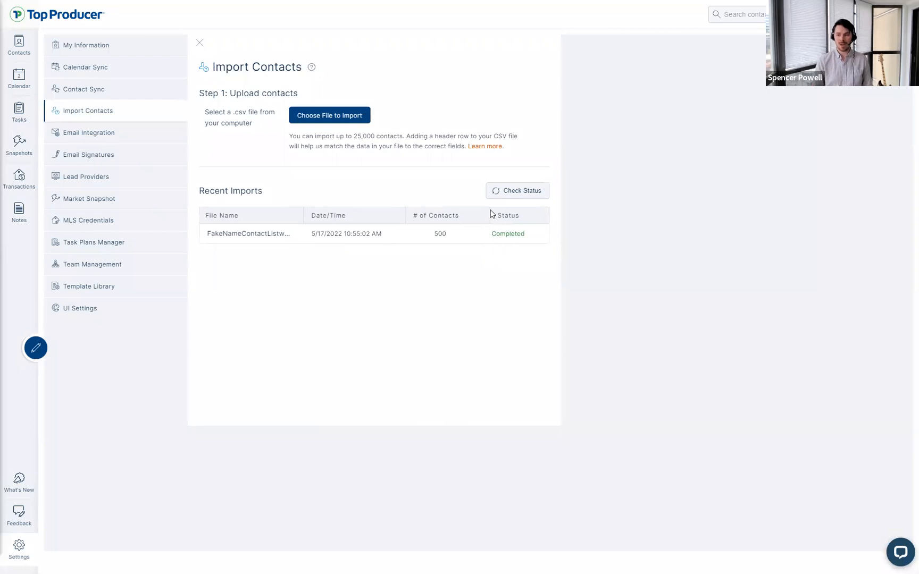
Step: Check Recent Imports status, confirming the 500-contact import Completed, then go to Contacts
click(508, 188)
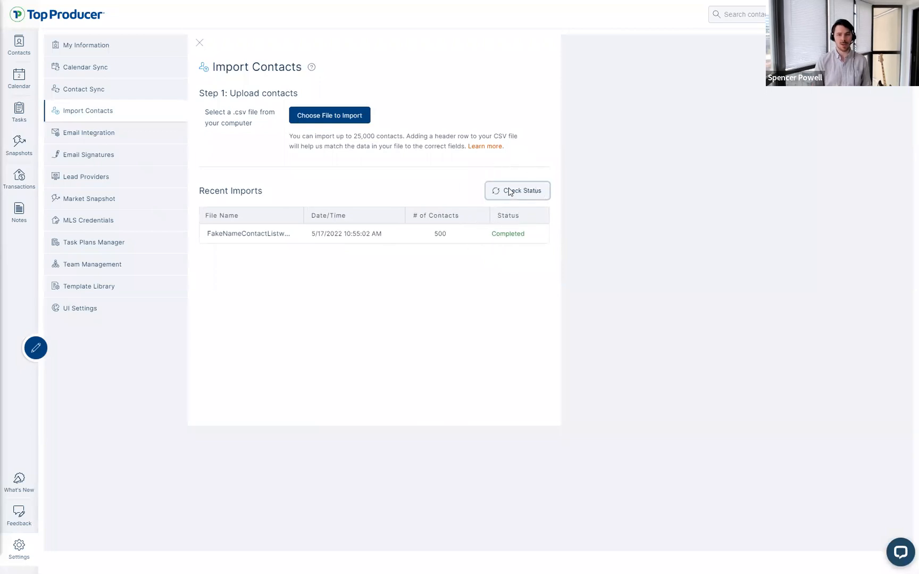
click(25, 60)
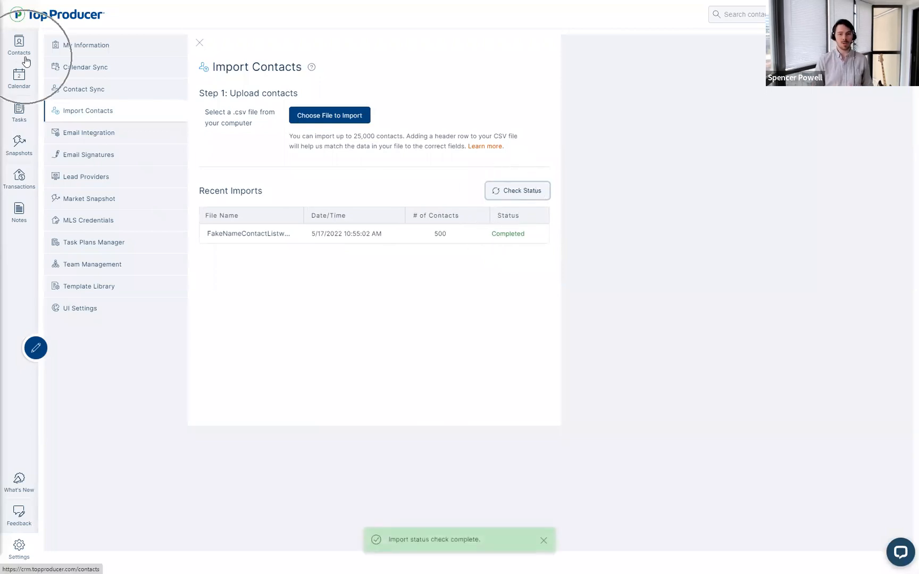
click(25, 60)
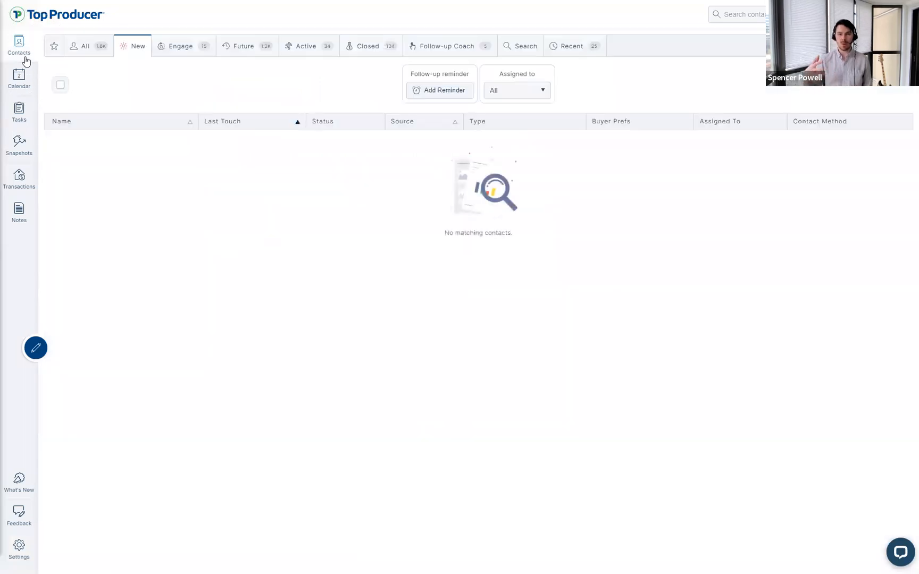
Step: Switch to the Future contacts list and open an imported contact's details
click(232, 44)
click(259, 53)
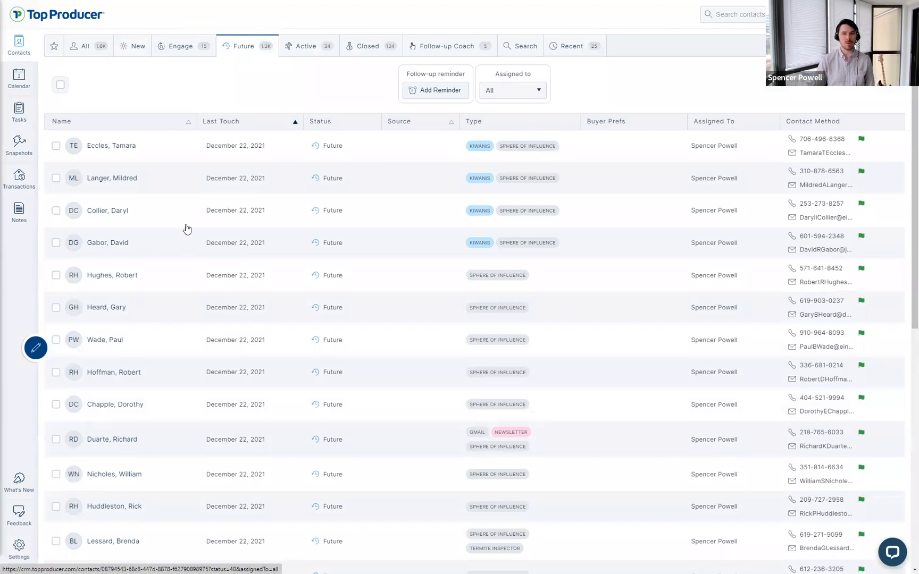
click(133, 273)
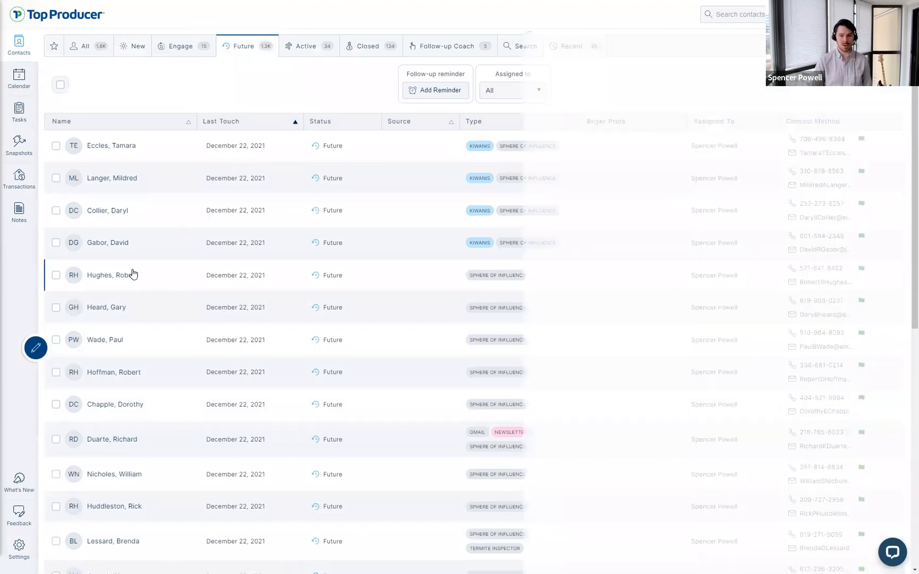
click(334, 87)
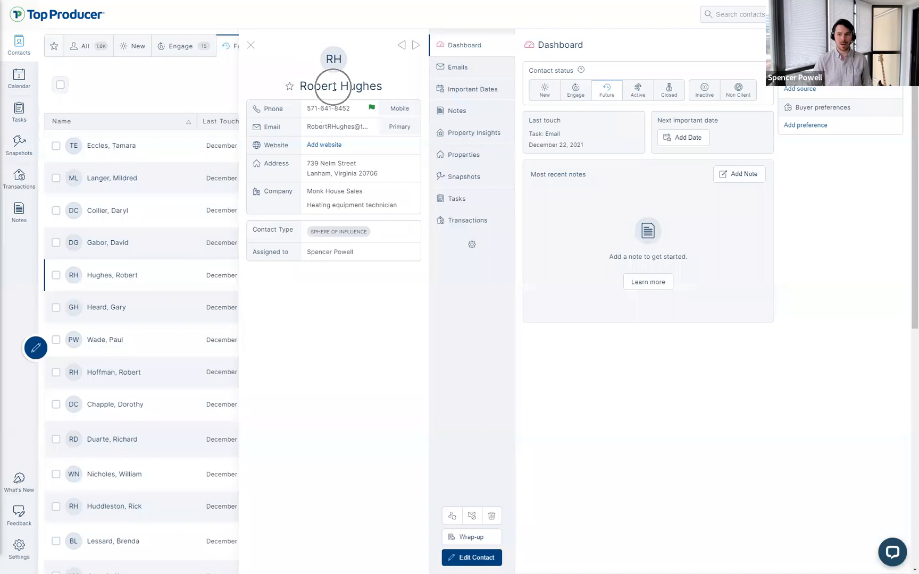
drag(306, 86, 387, 88)
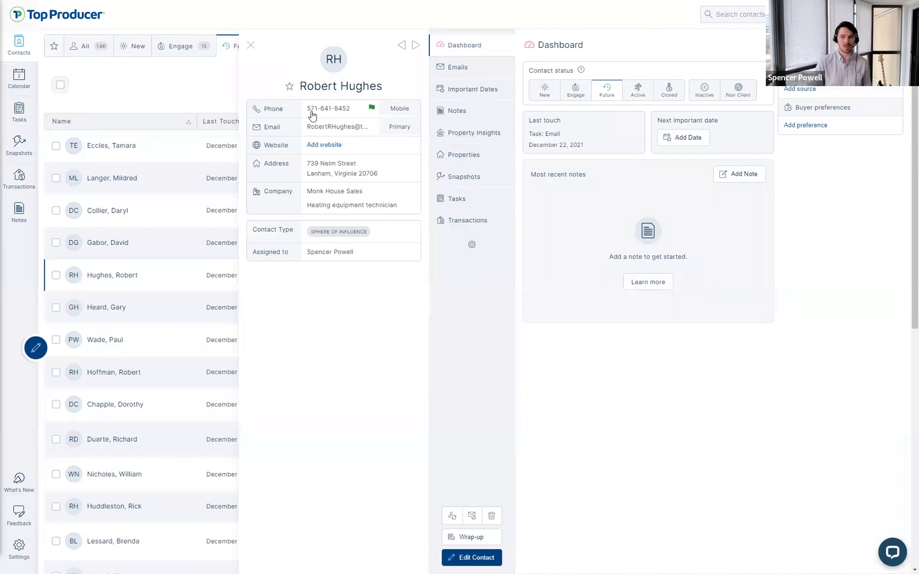
click(312, 130)
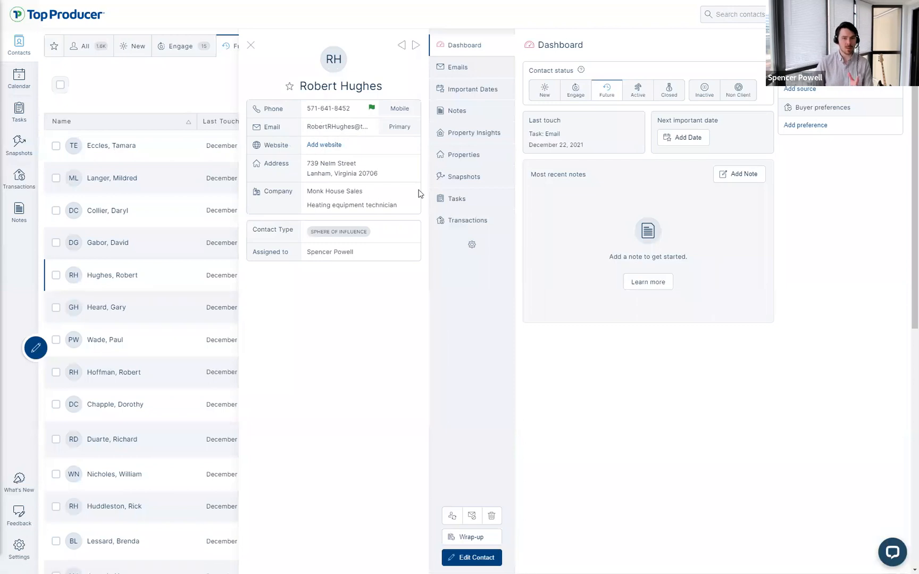
Step: Close the contact's details, scroll the Future list, and go to Settings
click(327, 128)
key(ctrl)
key(ctrl)
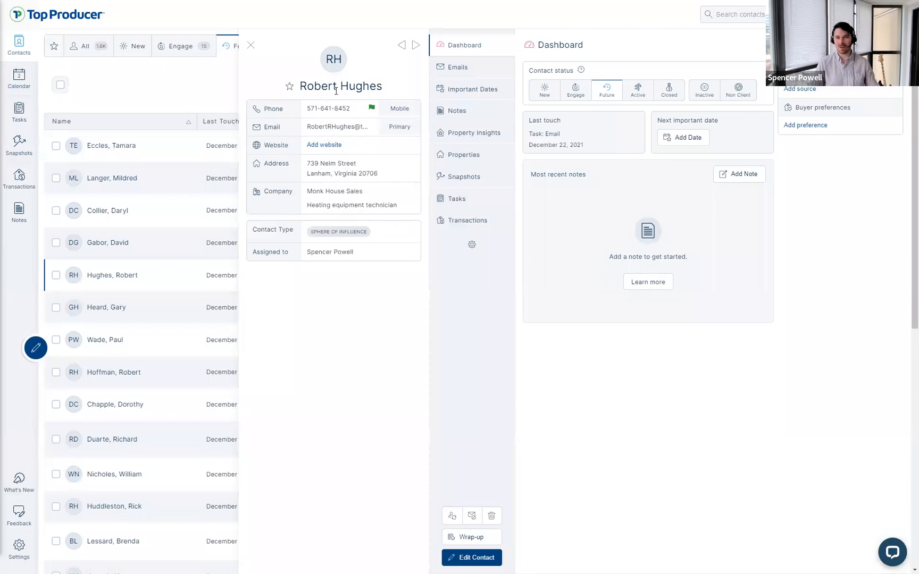
click(248, 48)
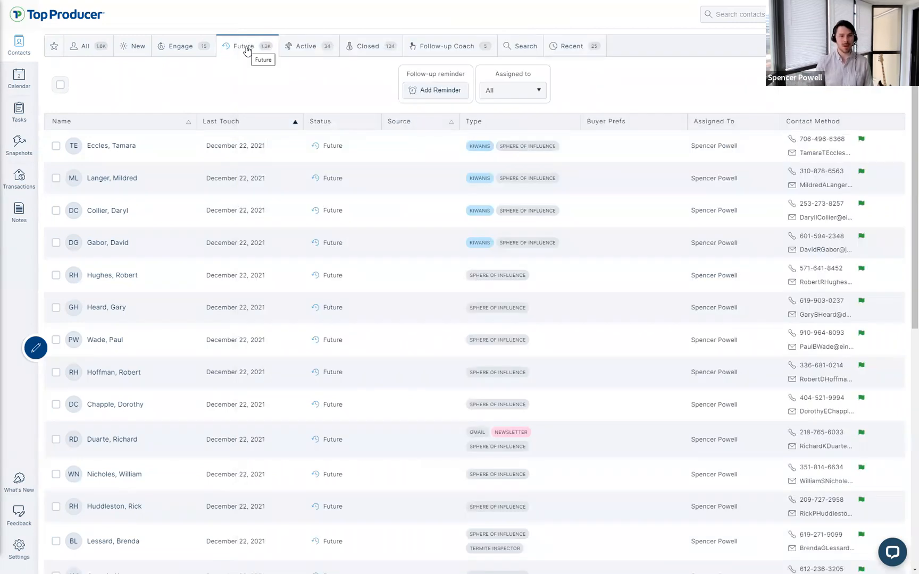
scroll(180, 424, down, 8)
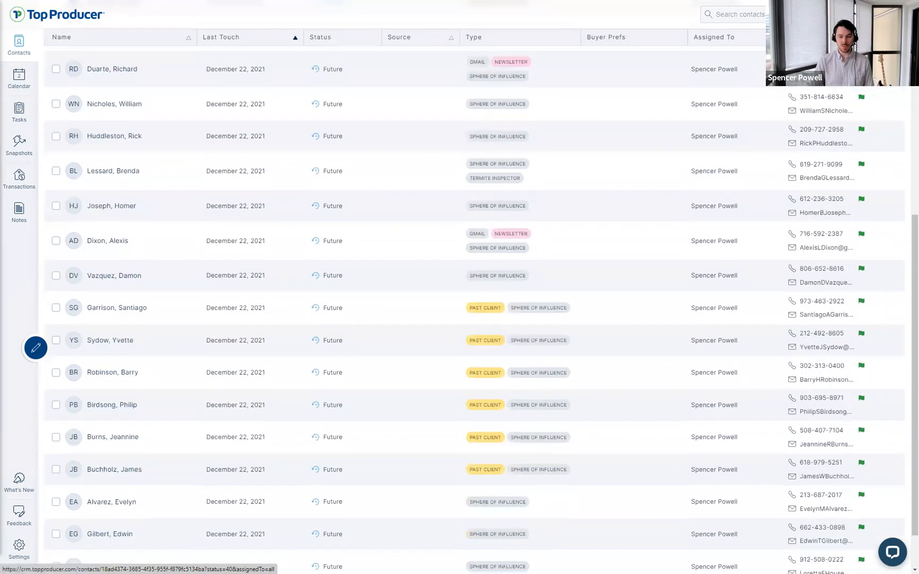
click(19, 560)
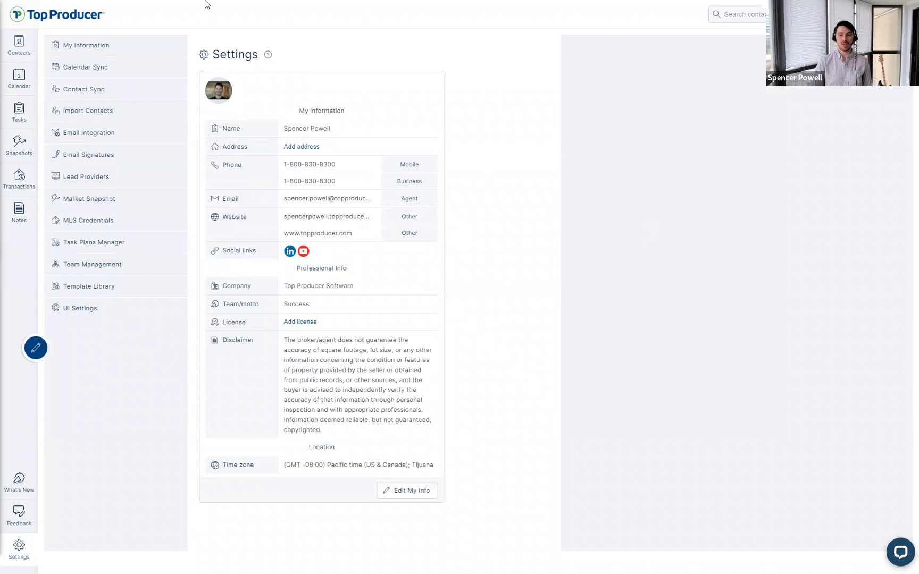
Step: Open Contact Sync settings and review the supported email providers, including Apple iCloud
click(78, 91)
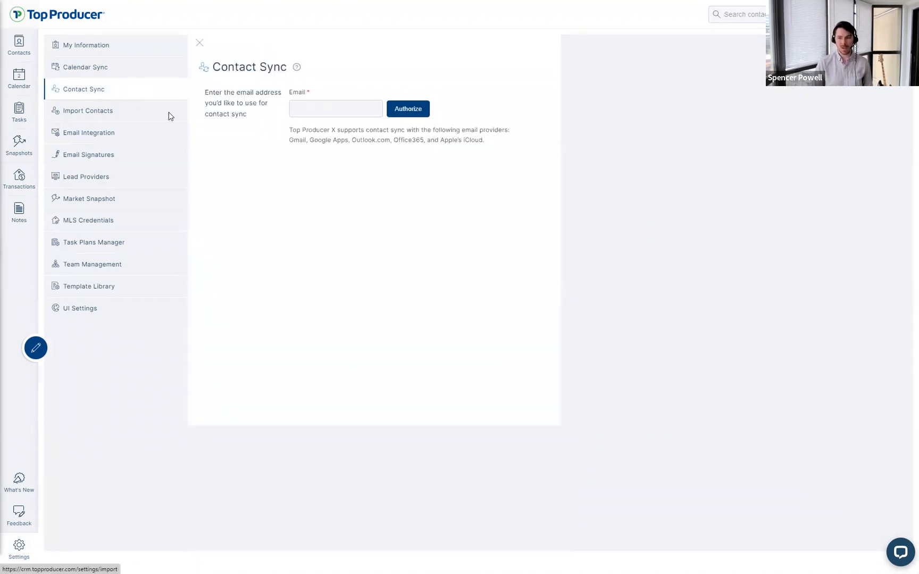
drag(290, 129, 371, 138)
click(388, 183)
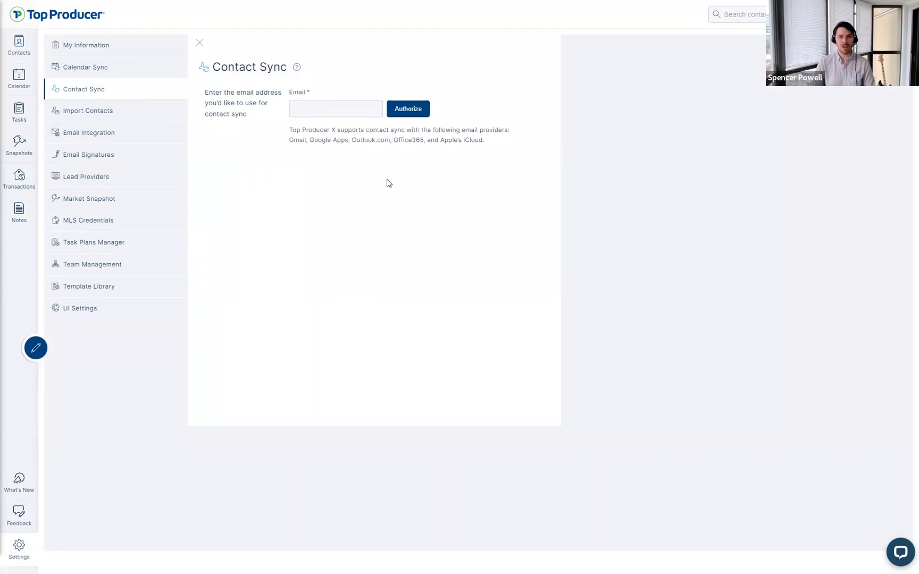
drag(485, 141, 426, 140)
click(428, 139)
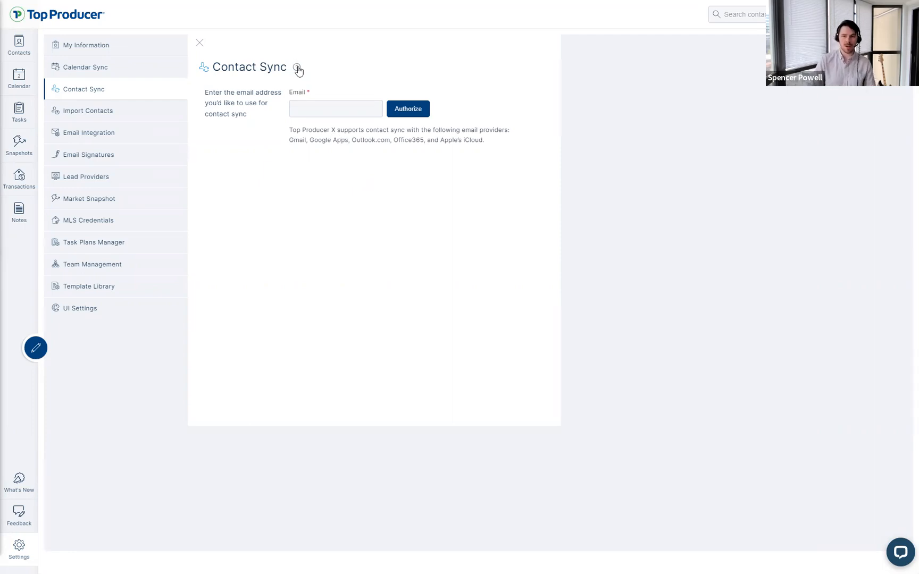
click(349, 110)
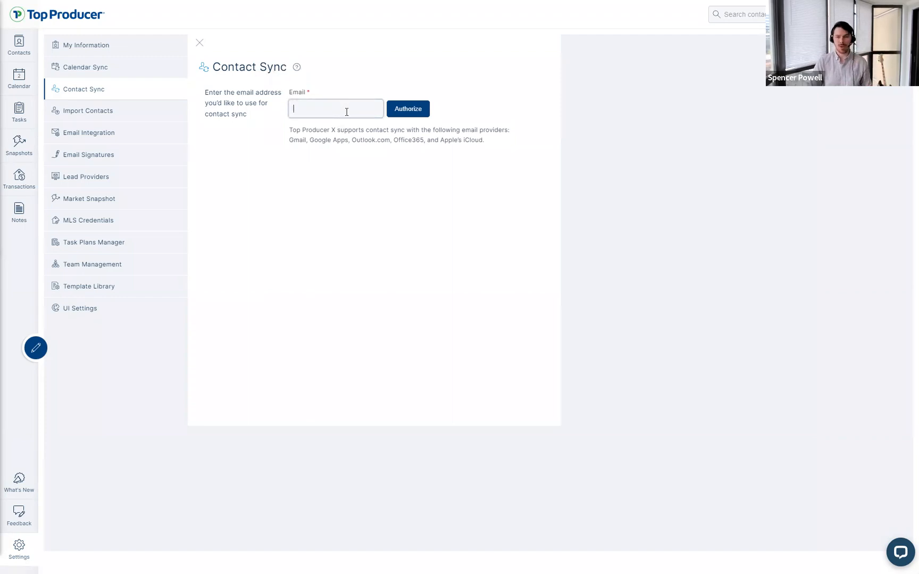
click(344, 132)
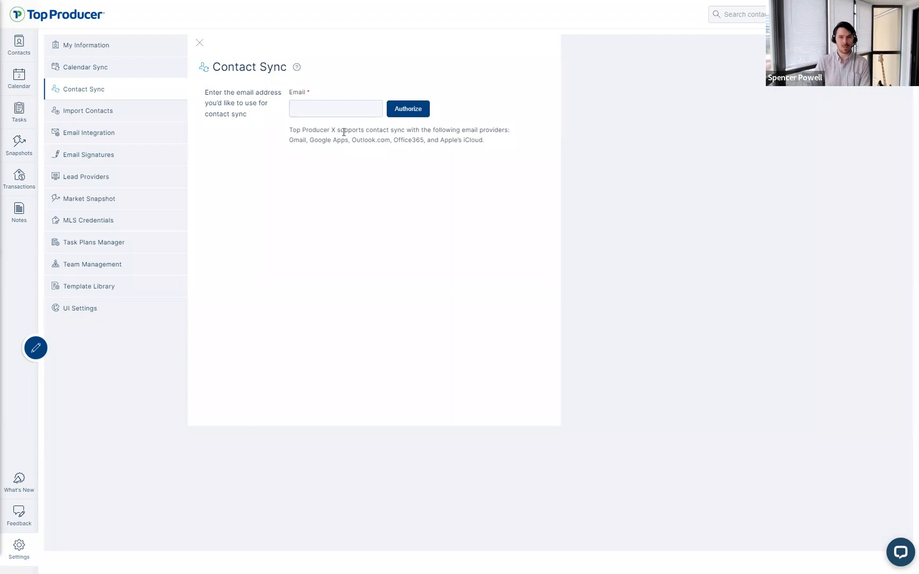
drag(341, 139, 344, 140)
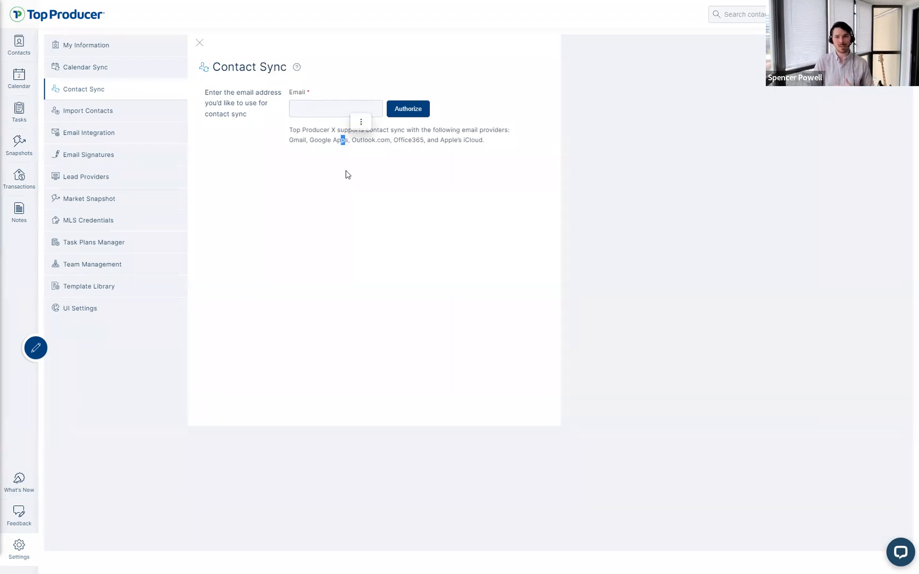
click(495, 144)
drag(430, 141, 284, 141)
click(284, 156)
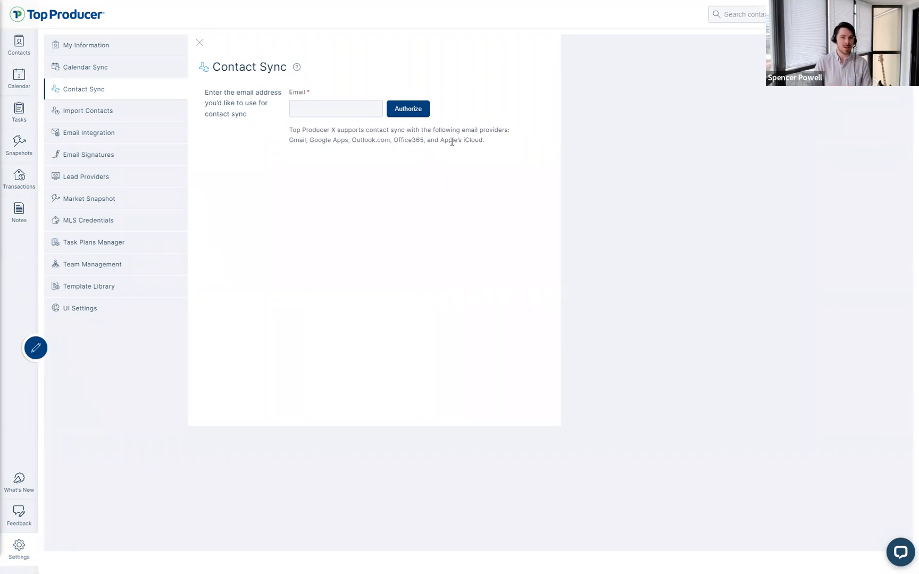
Step: Enter the Gmail address for syncing and submit it with Authorize
click(338, 108)
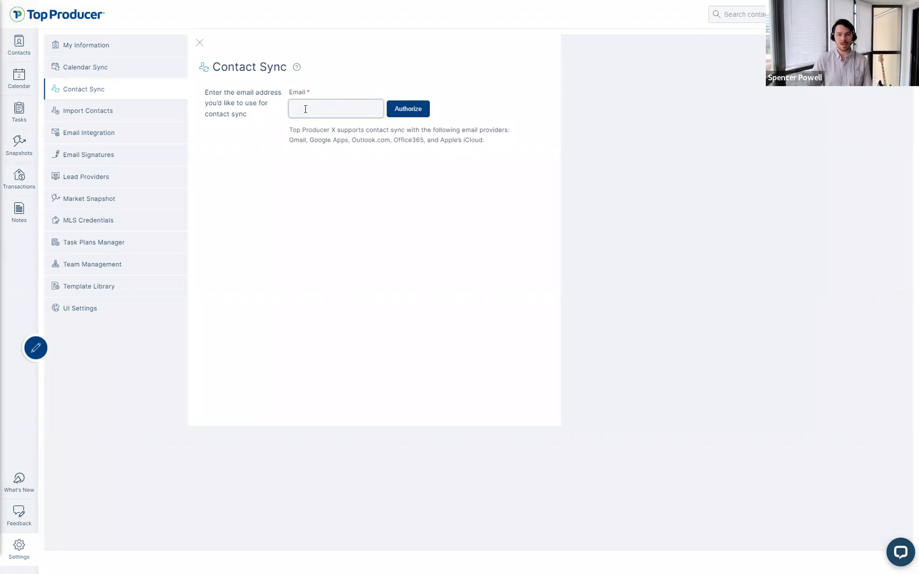
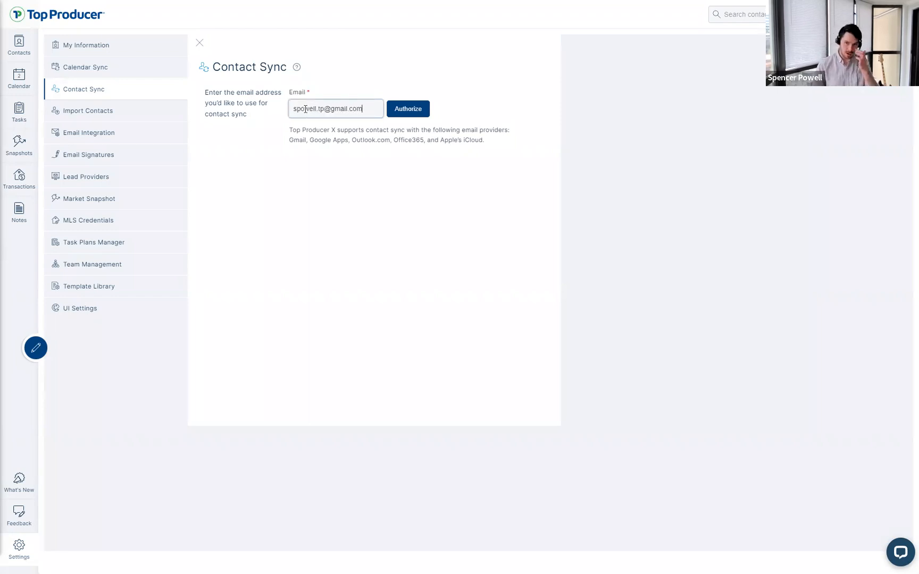
click(404, 116)
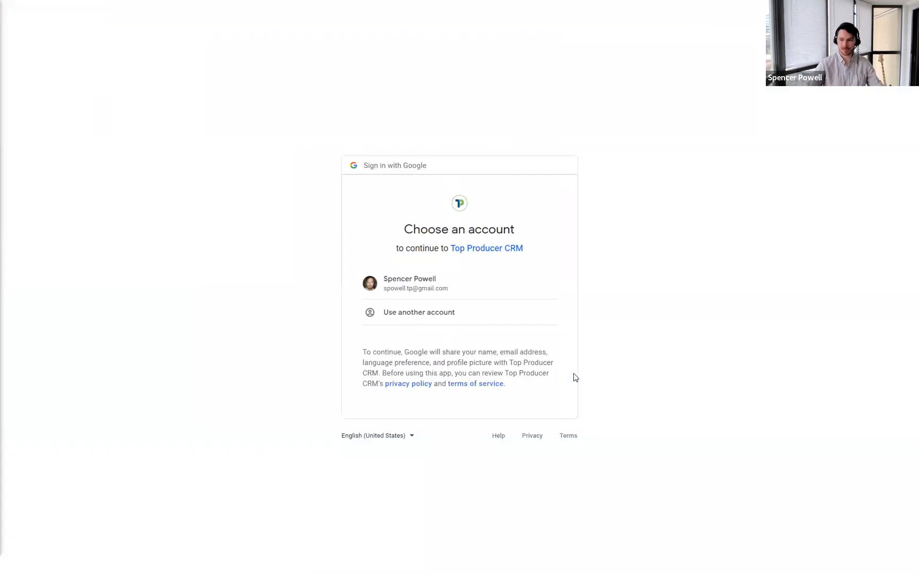
Step: Pick the Google account and allow Top Producer CRM access to its contacts
click(461, 294)
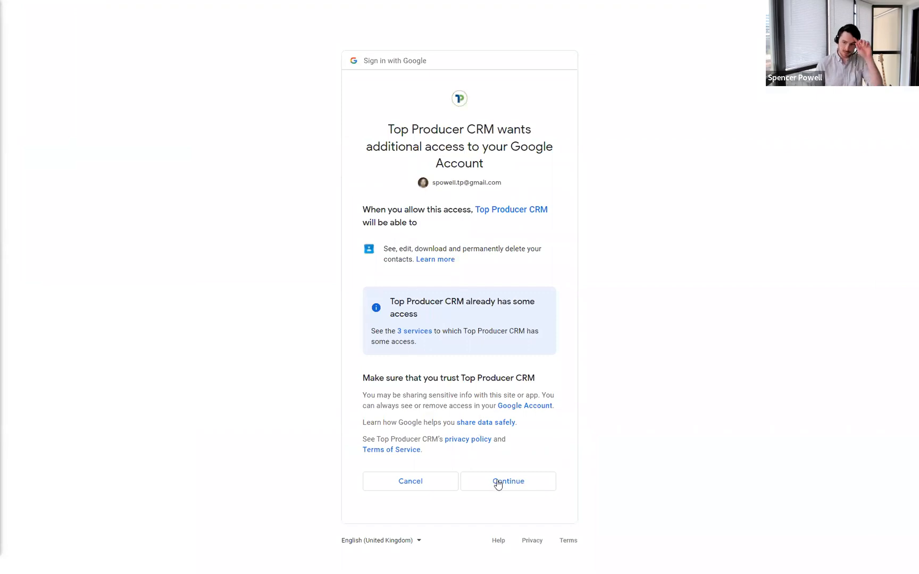
click(496, 481)
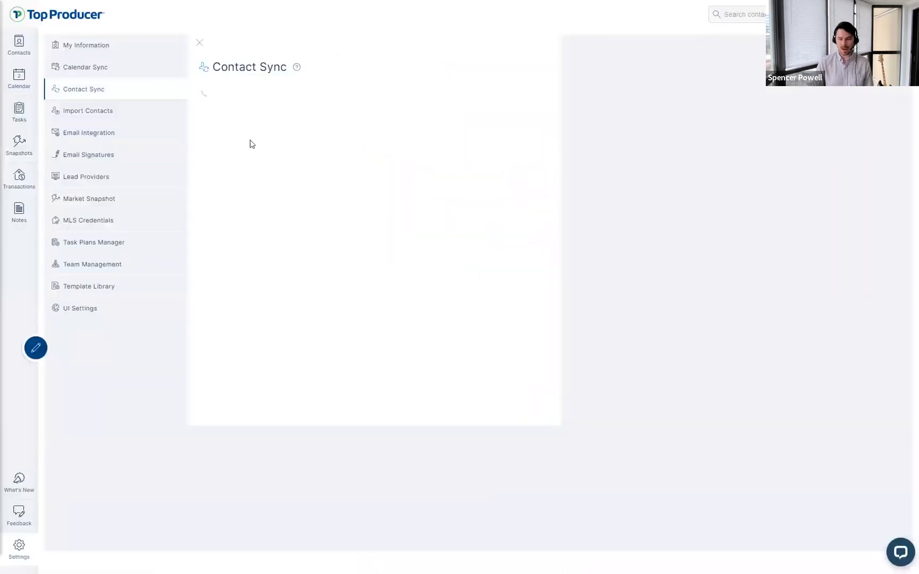
Step: Verify the Contact Sync status for the Gmail account reads Running
drag(412, 148, 349, 144)
click(410, 147)
click(347, 143)
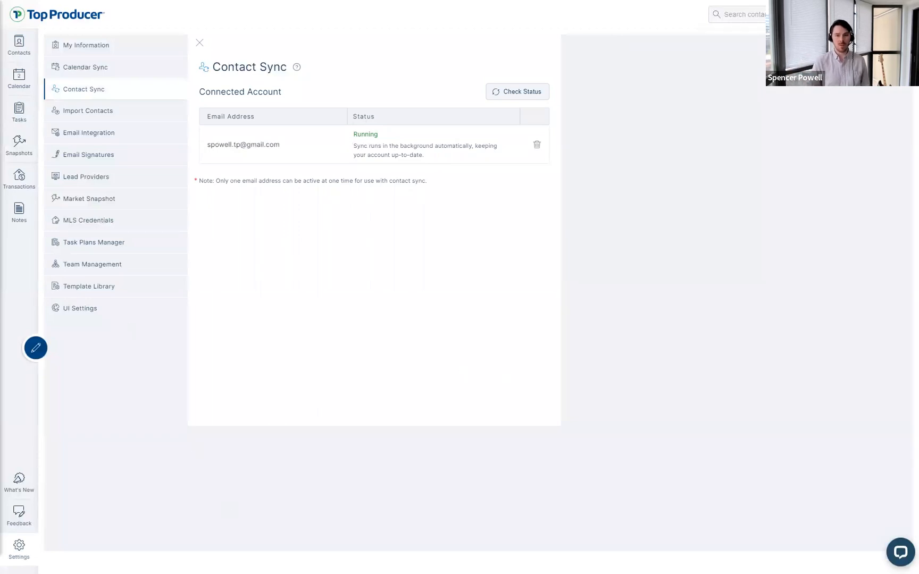
Step: Show Future contacts sorted by Last Touch, most recent first, then view the Calendar
click(34, 56)
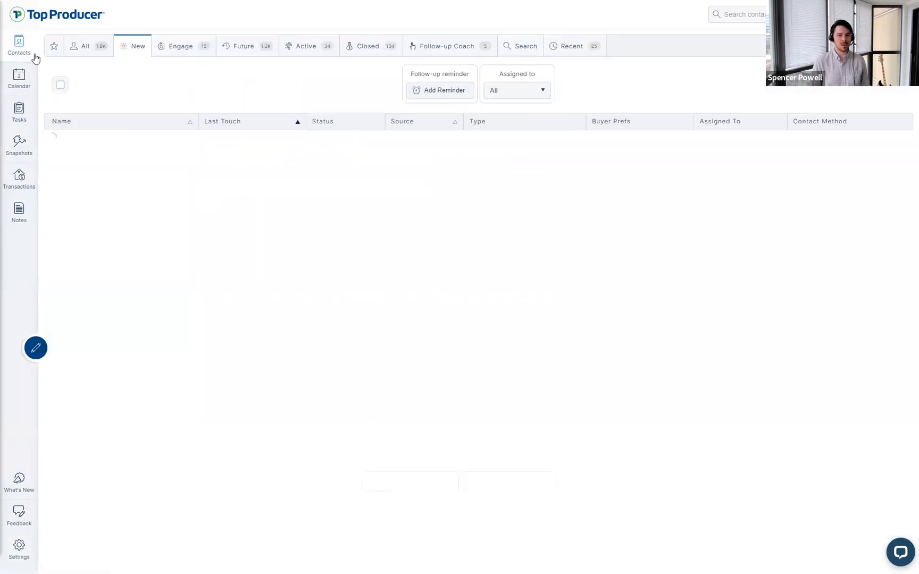
click(263, 57)
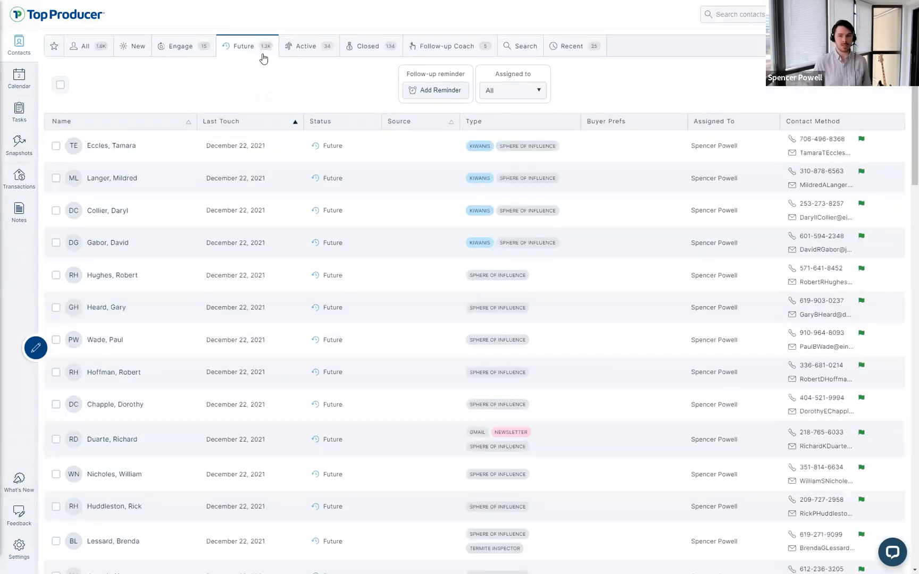
click(253, 55)
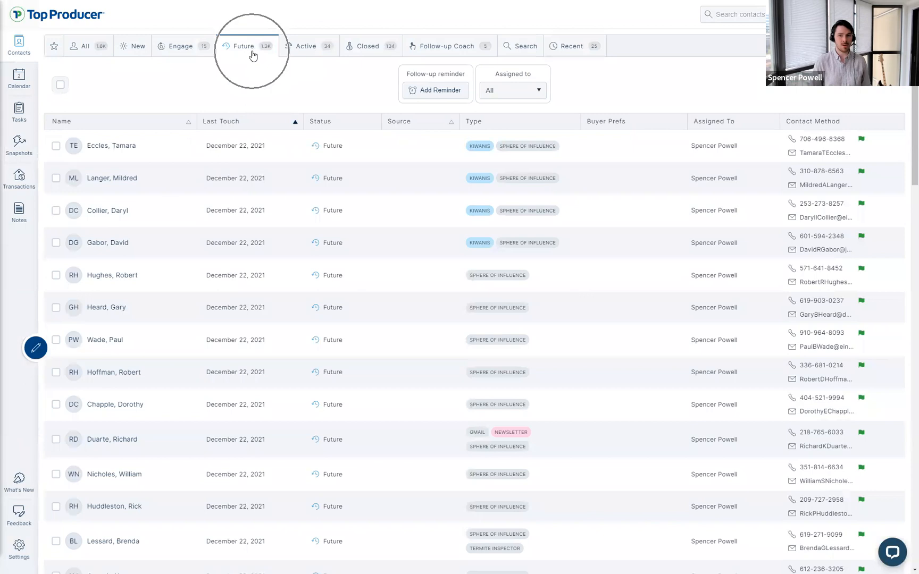
click(221, 132)
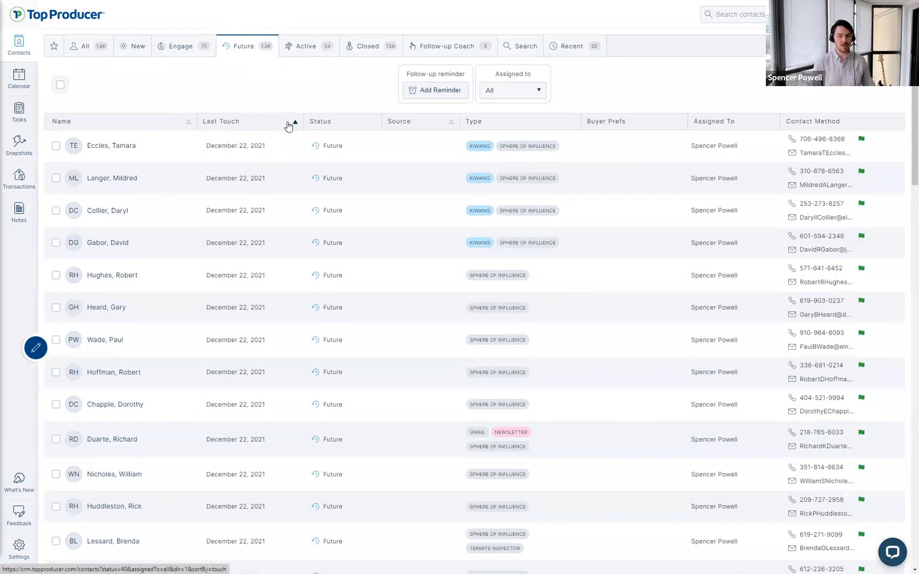
click(289, 126)
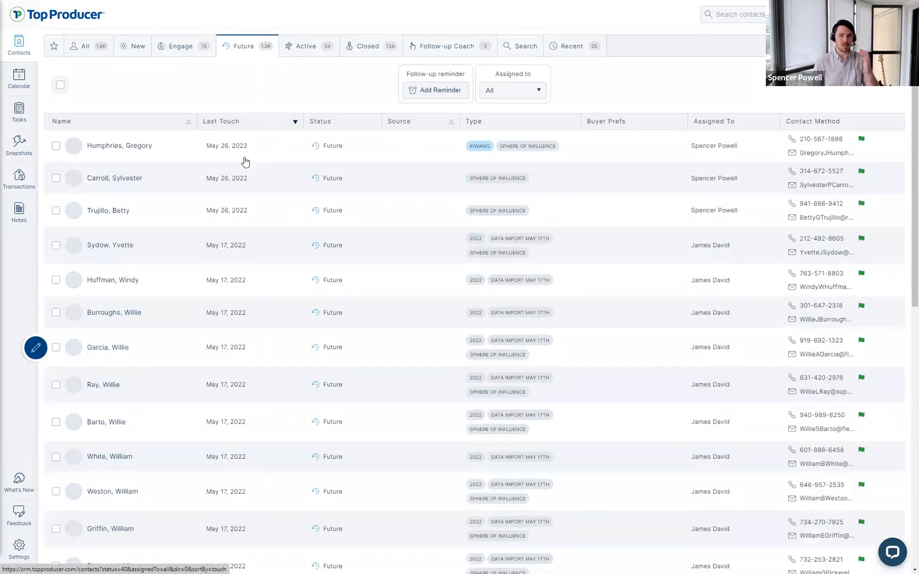
click(245, 158)
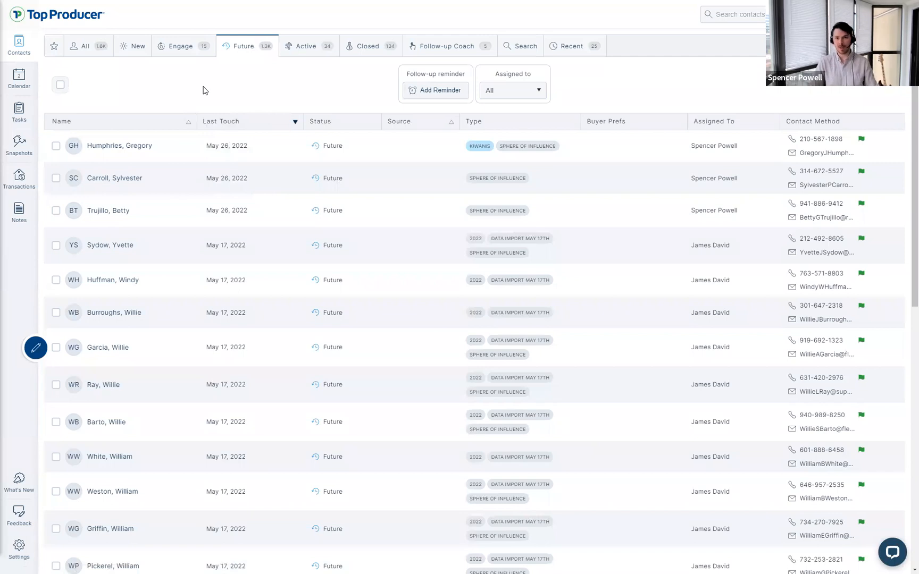
click(18, 74)
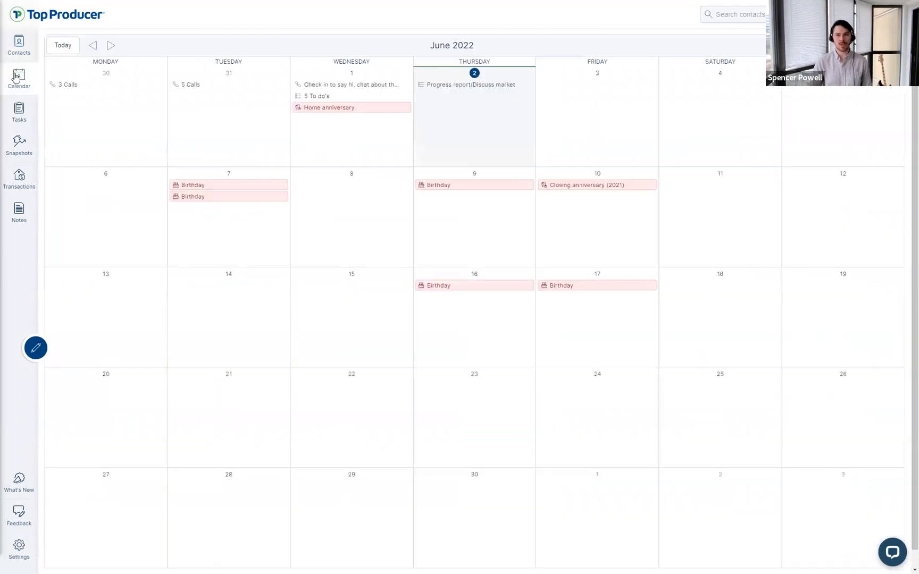
Step: Return from the June 2022 Calendar to the Contacts list's Future tab
click(18, 48)
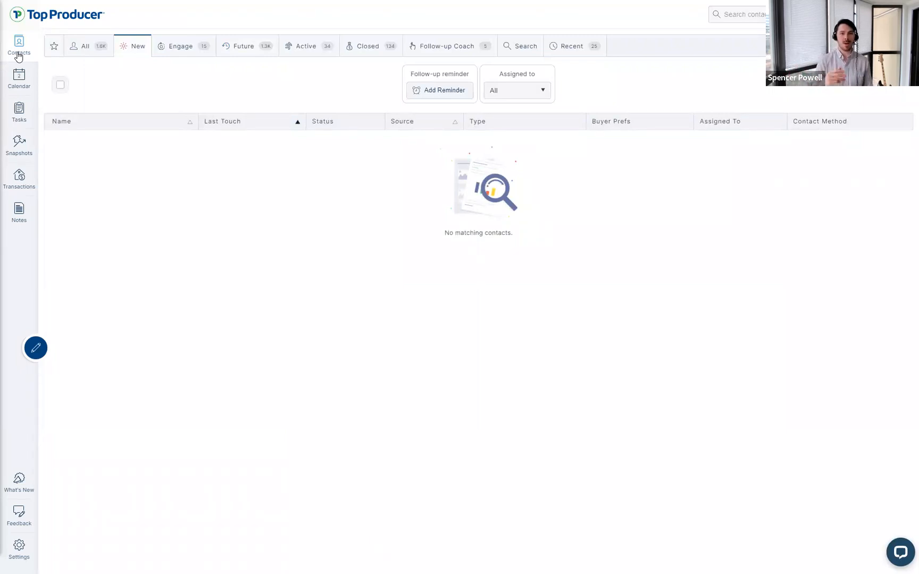
click(19, 77)
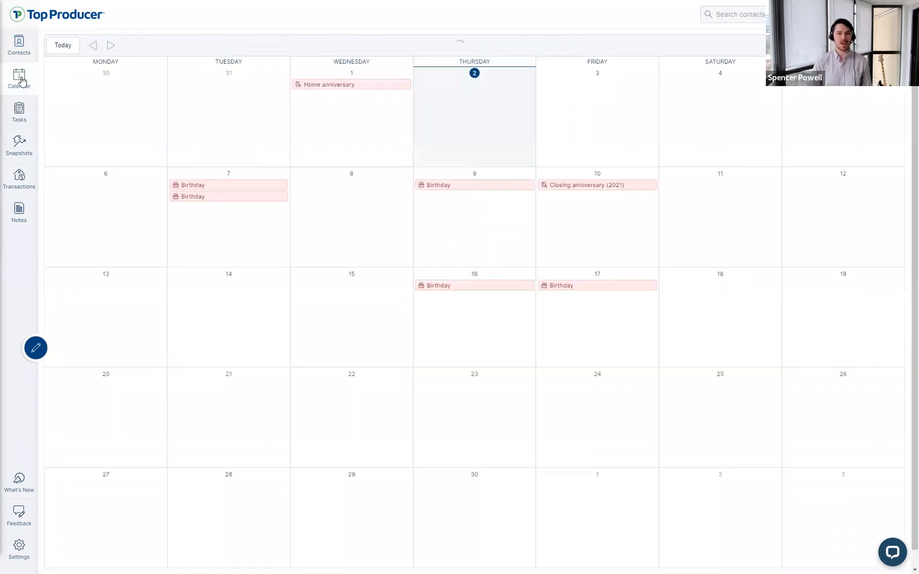
key(alt+Left)
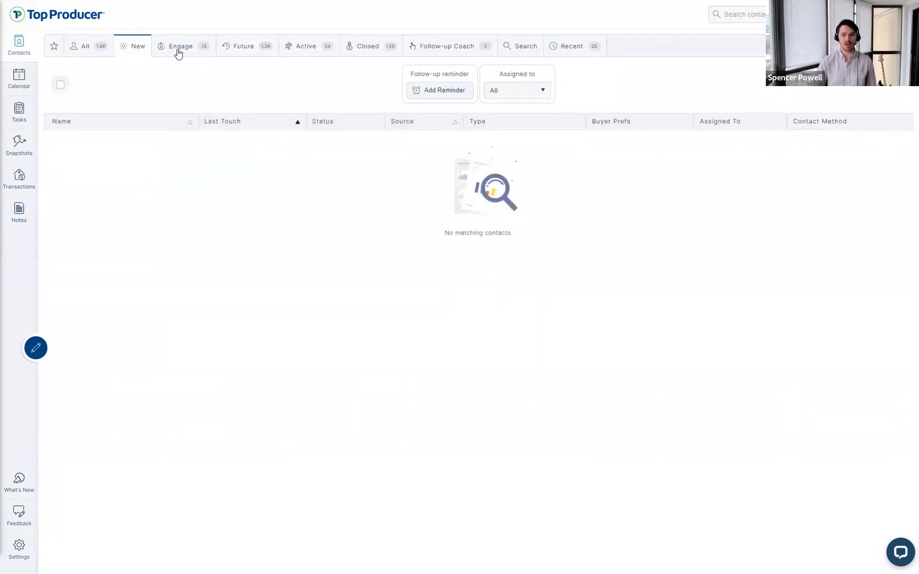
click(178, 49)
click(244, 48)
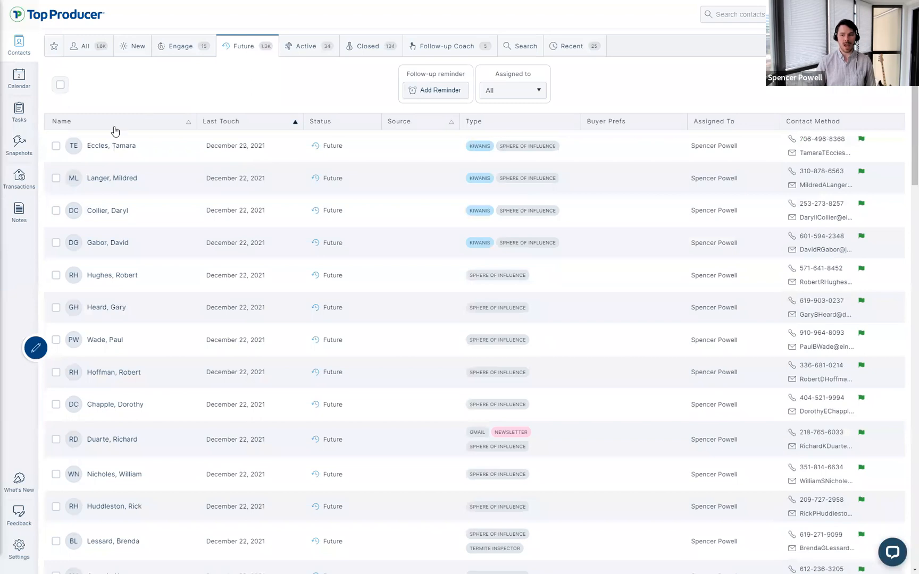
Step: Add the first Future contact to contact sync with Yes, sync contact, then close its panel
click(133, 151)
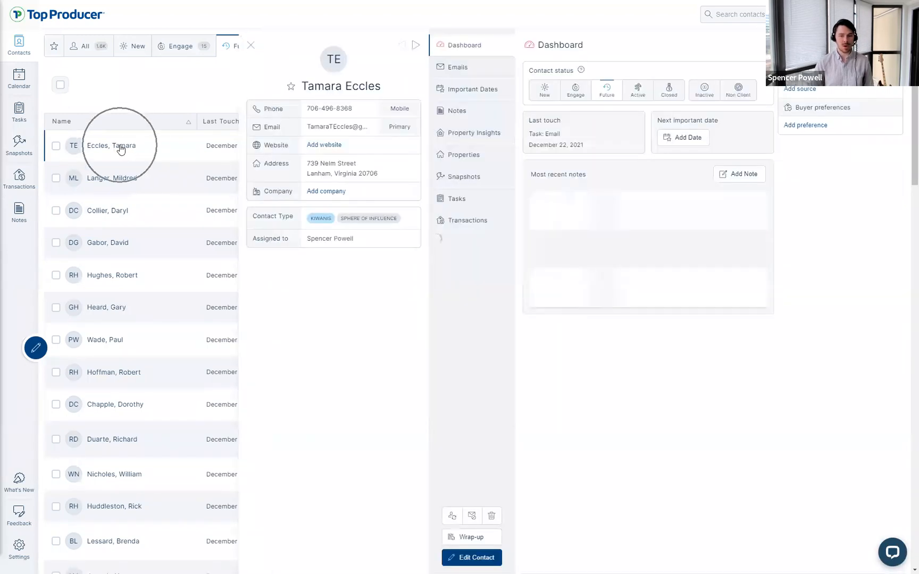
key(ctrl)
key(ctrl)
key(ctrl)
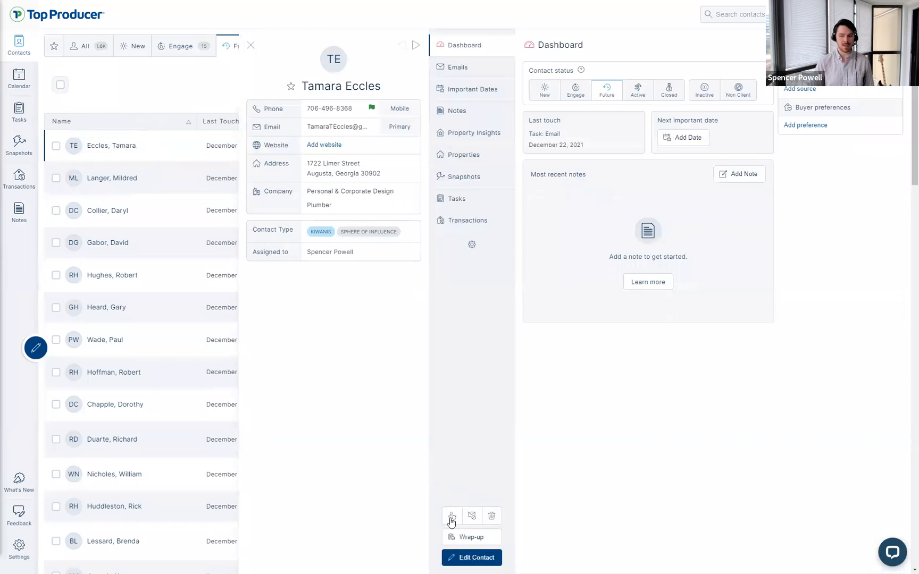
click(451, 517)
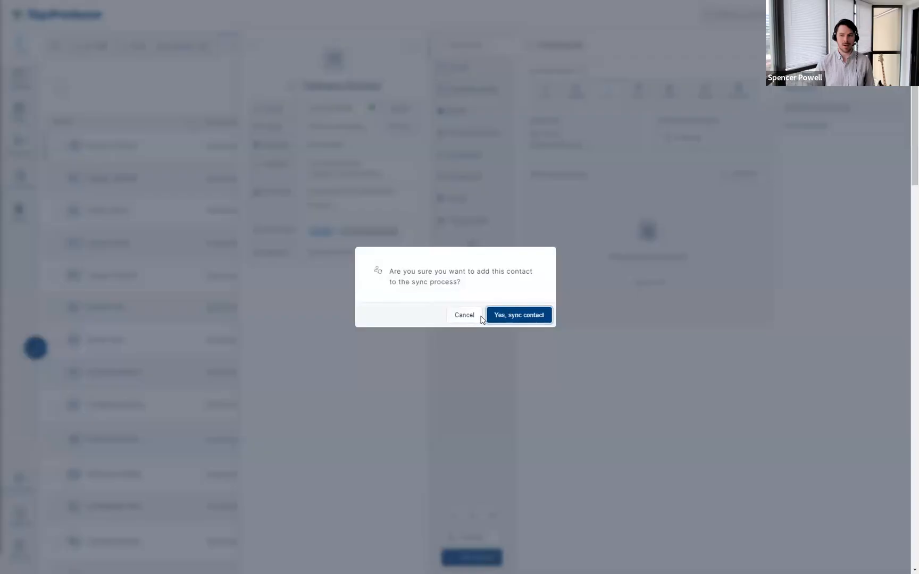
click(476, 317)
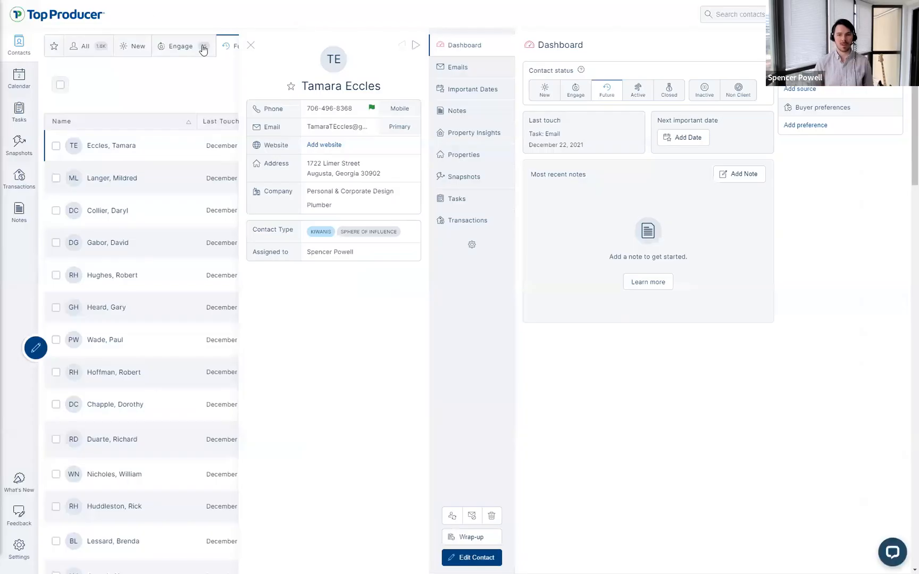
click(251, 46)
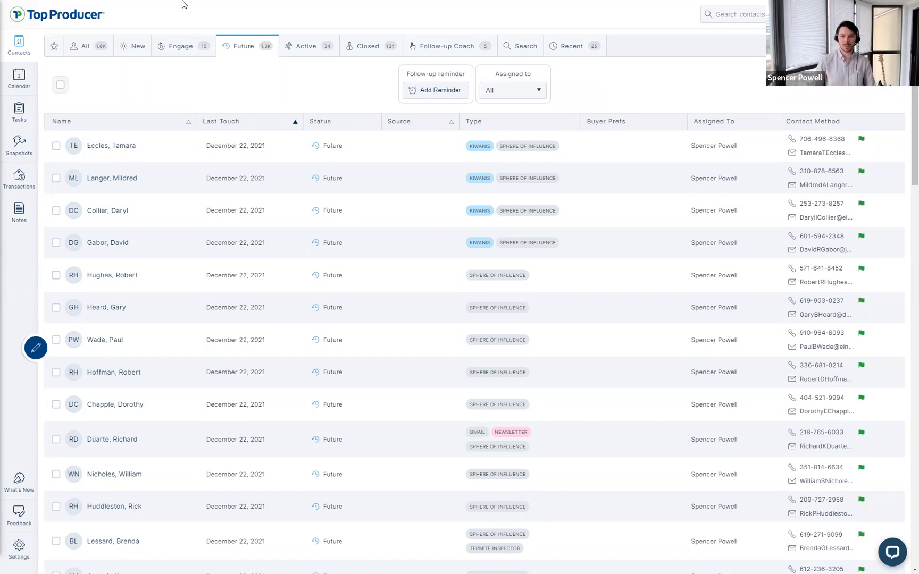
Step: Switch to the Google Slides webinar deck and start the slideshow full screen
click(105, 4)
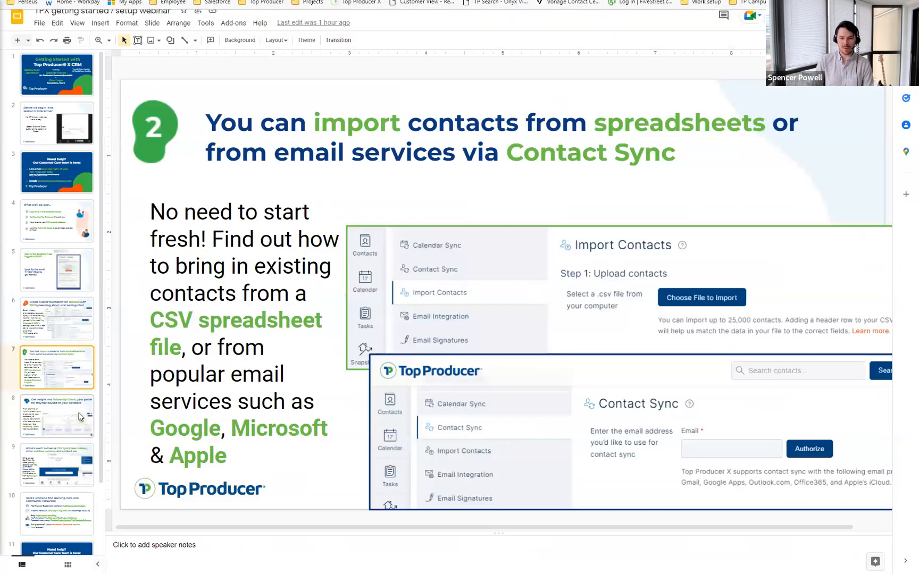
click(78, 414)
click(798, 16)
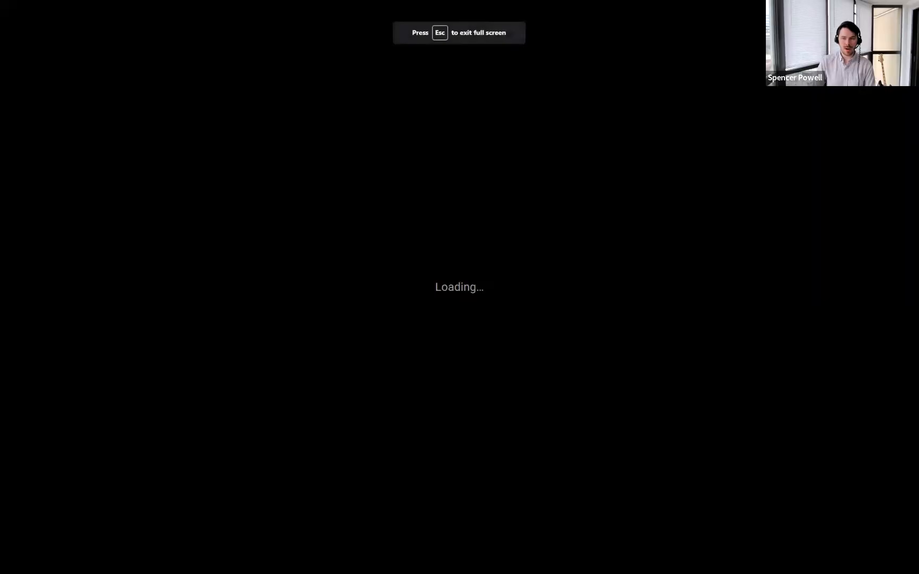
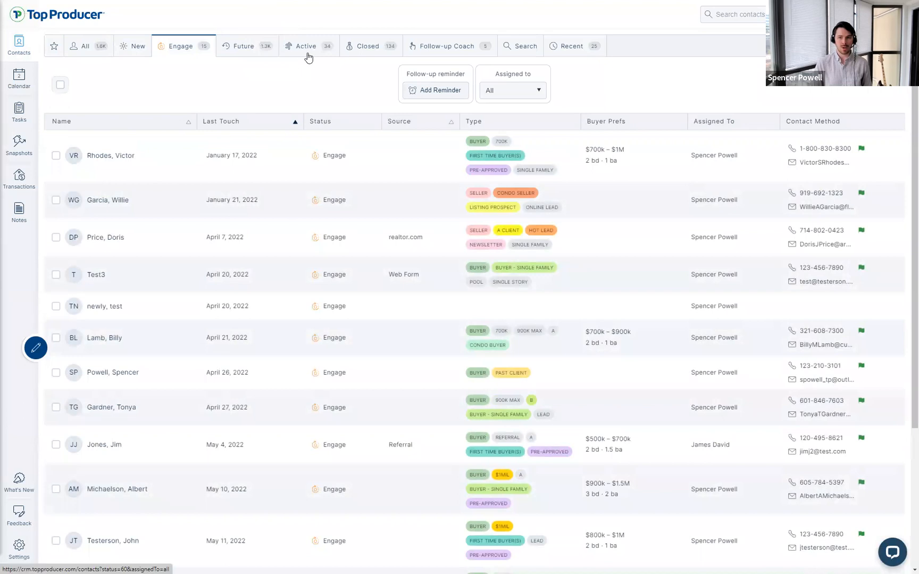
Step: Go from the Closed contacts to the Follow-up Coach's five suggested contacts for today
click(367, 47)
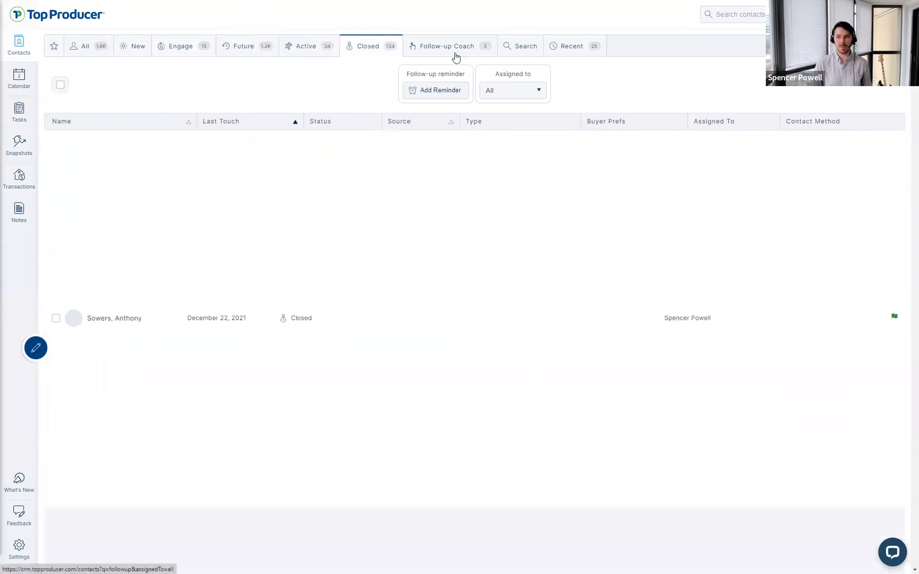
click(456, 54)
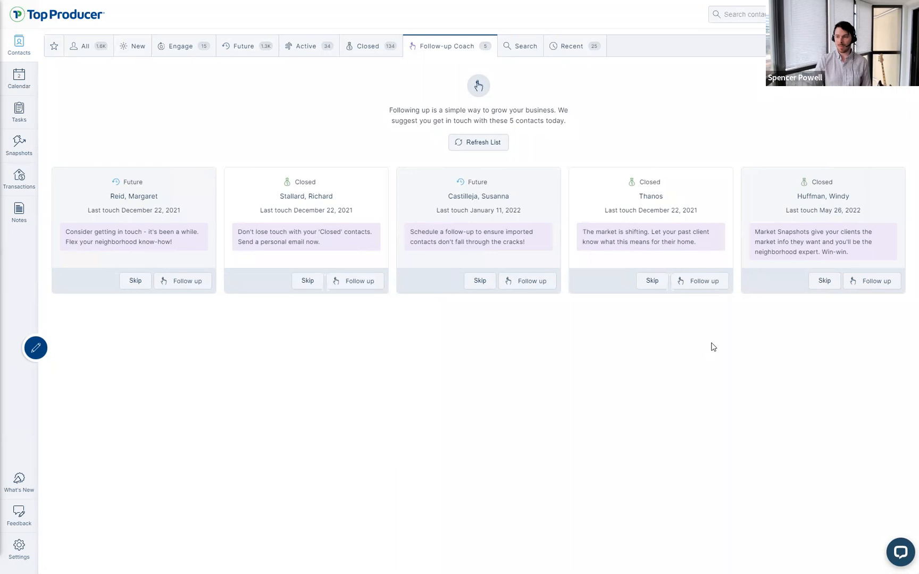
click(492, 206)
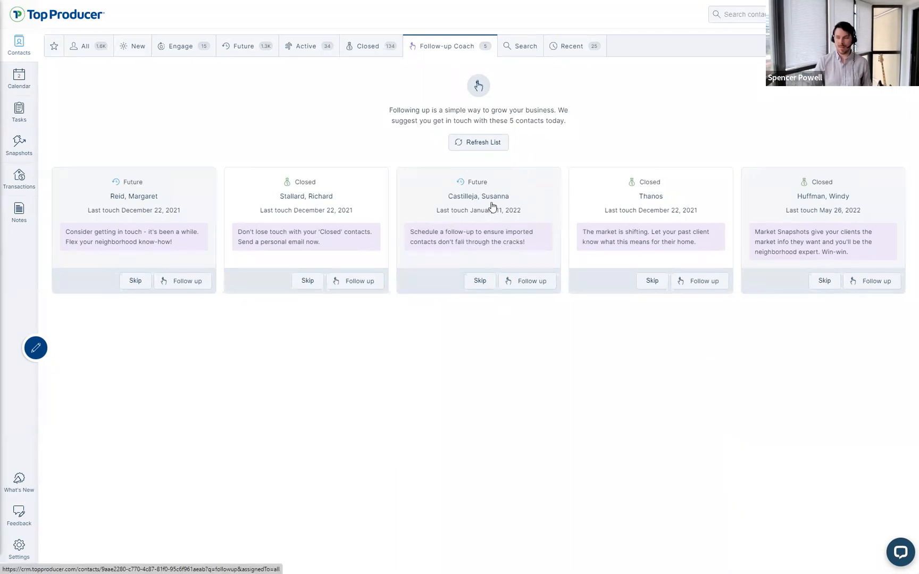
click(481, 191)
click(493, 214)
click(493, 214)
click(493, 214)
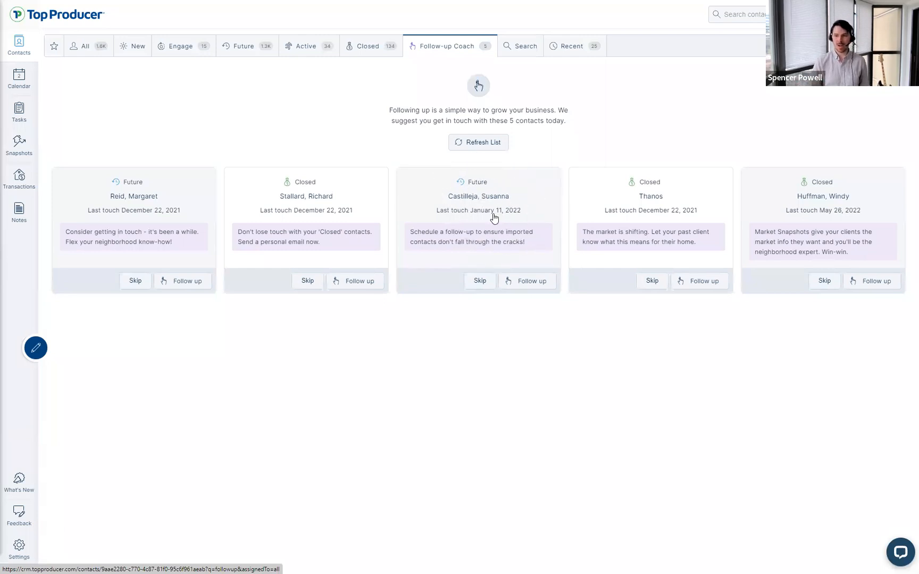
click(470, 235)
click(497, 241)
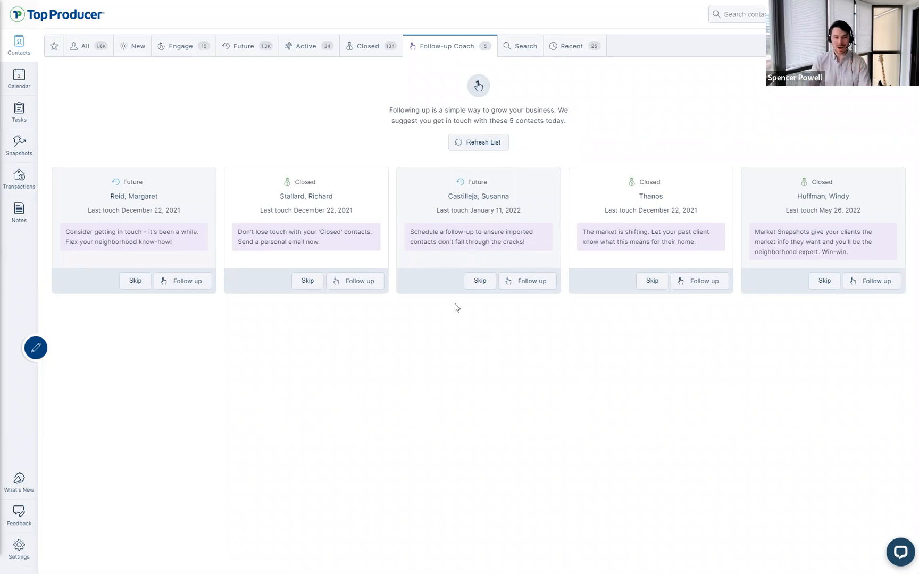
click(482, 283)
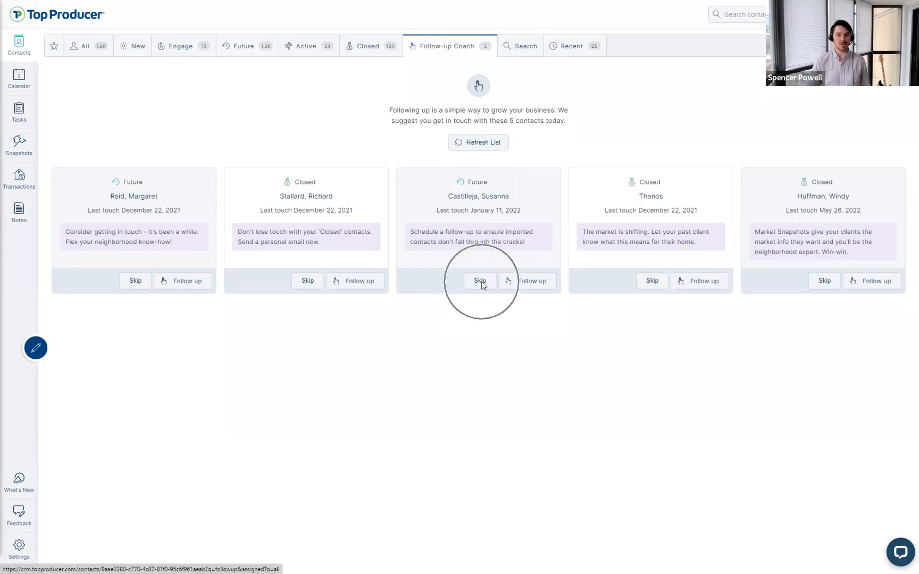
key(ctrl)
key(ctrl)
key(ctrl)
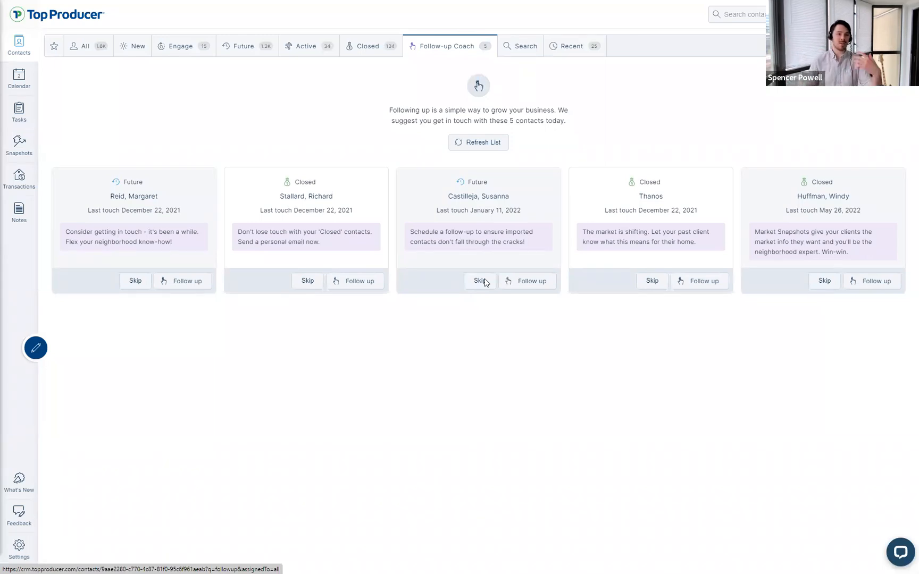
mouse_move(510, 213)
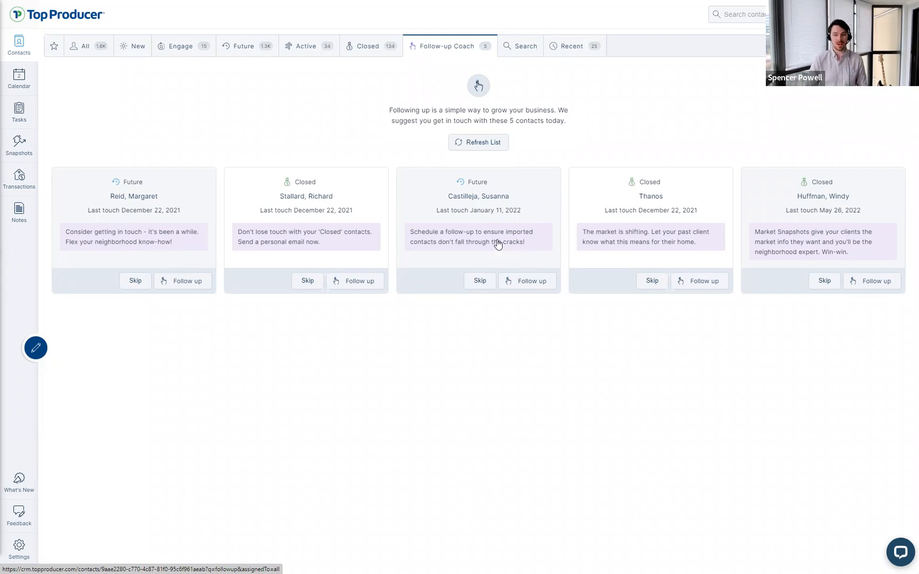
click(495, 243)
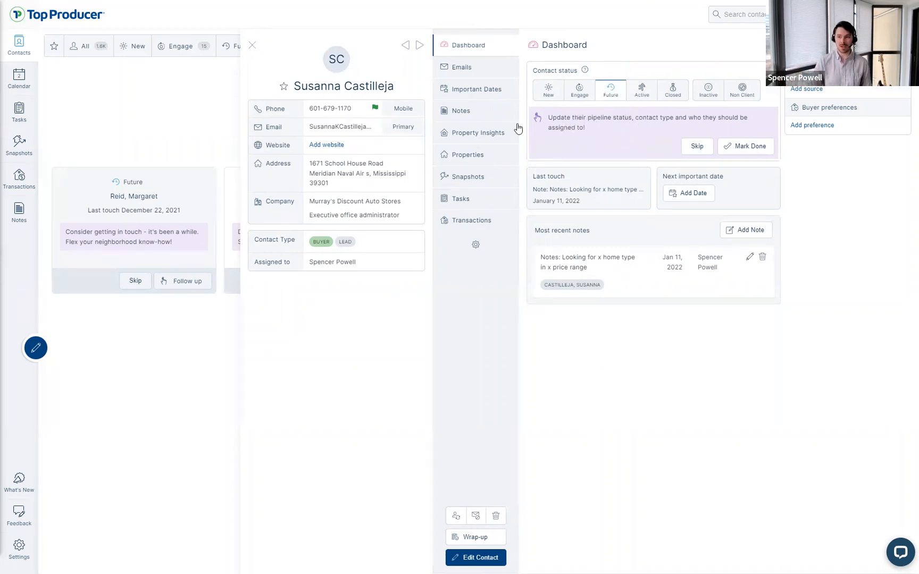
Step: Highlight the pipeline-status prompt and the contact's first name, then start editing her details
drag(548, 117, 586, 130)
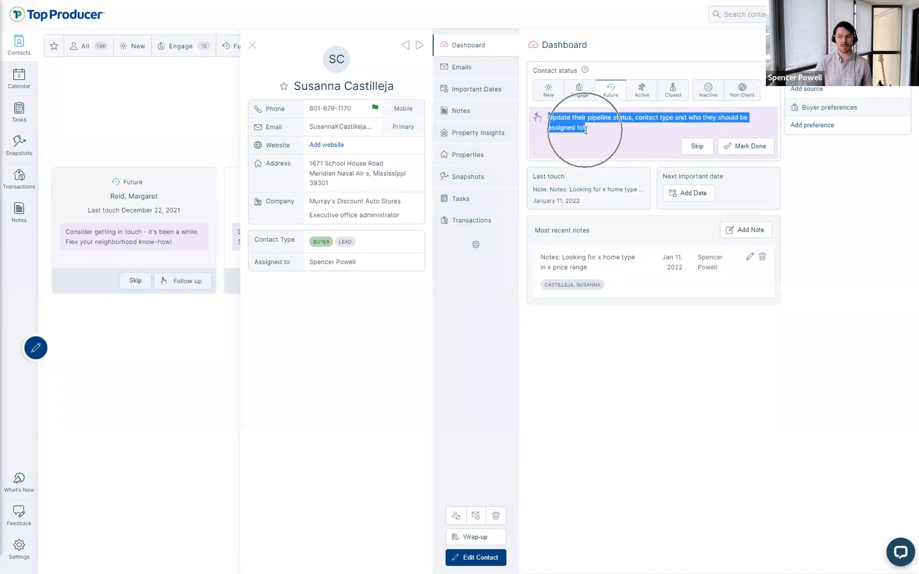
click(586, 130)
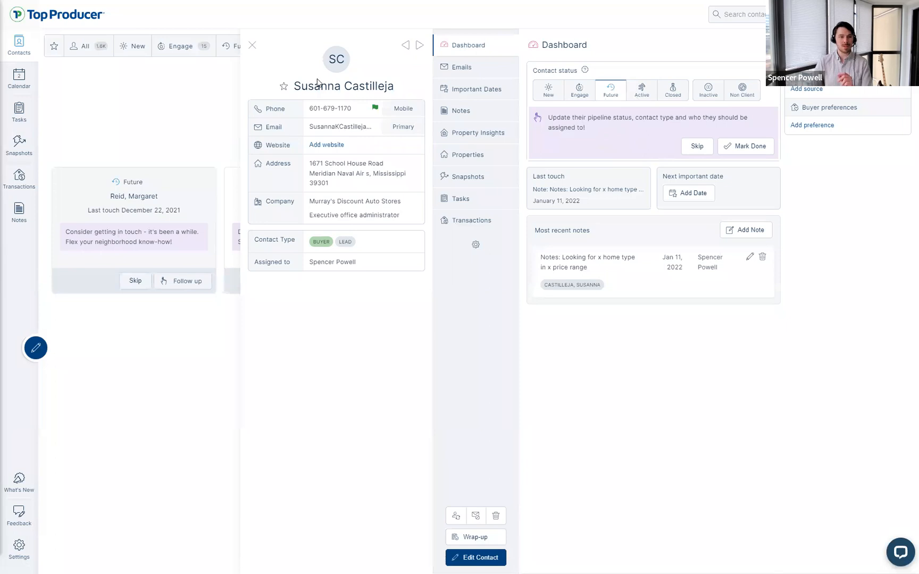
drag(341, 86, 294, 87)
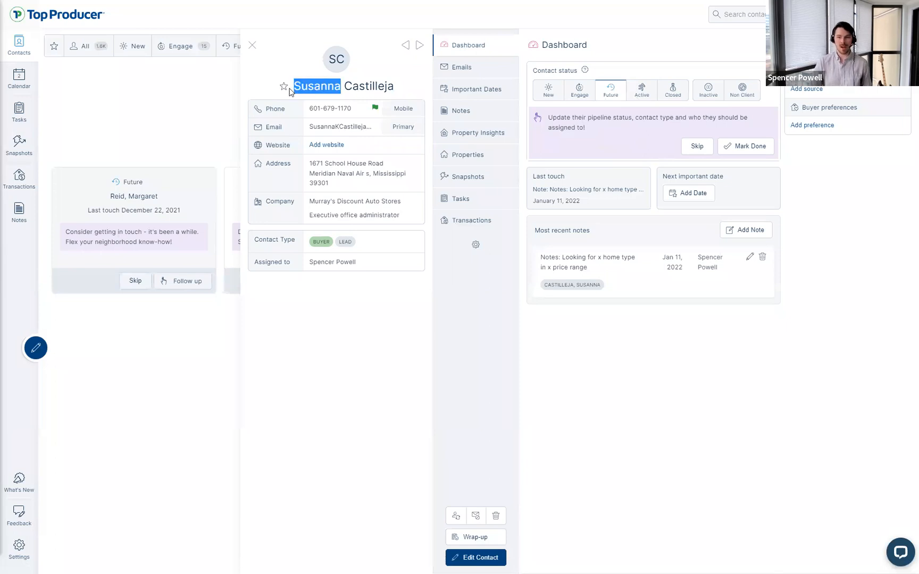
click(573, 372)
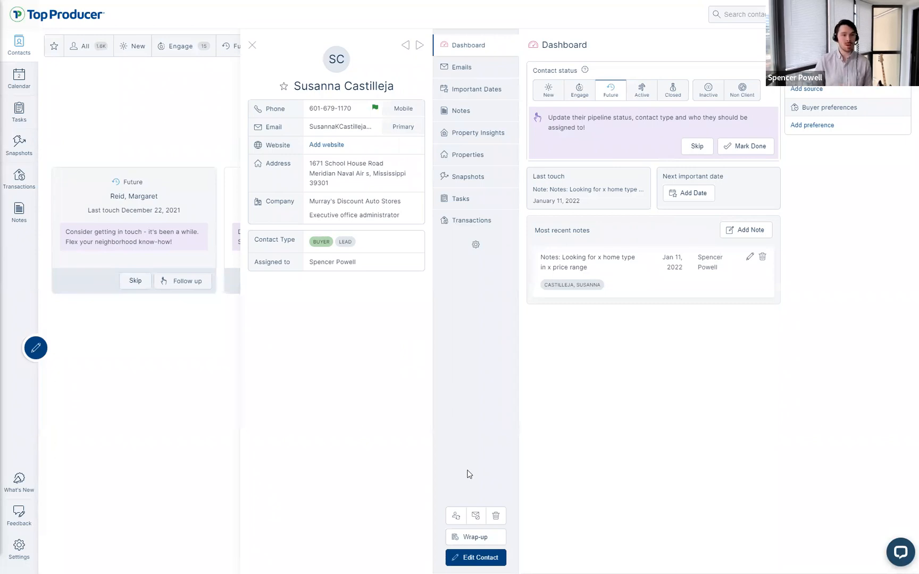
click(489, 559)
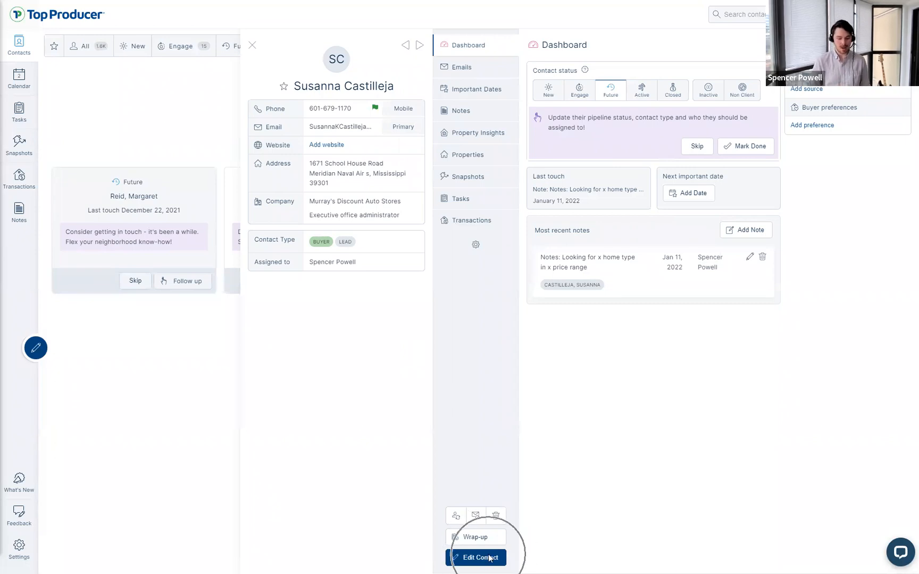
Step: Set the contact status to Closed and remove the LEAD and BUYER contact types
scroll(496, 320, down, 2)
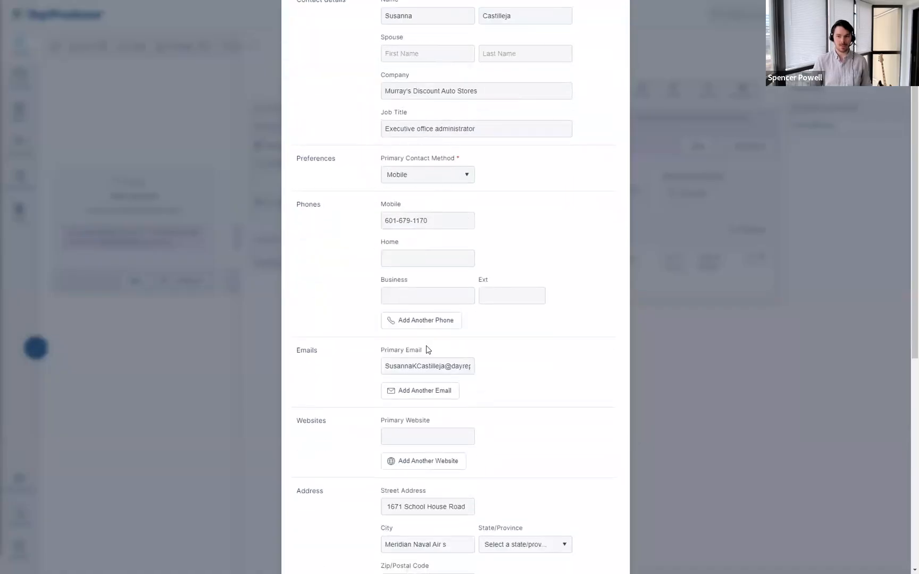
scroll(426, 346, down, 8)
click(326, 279)
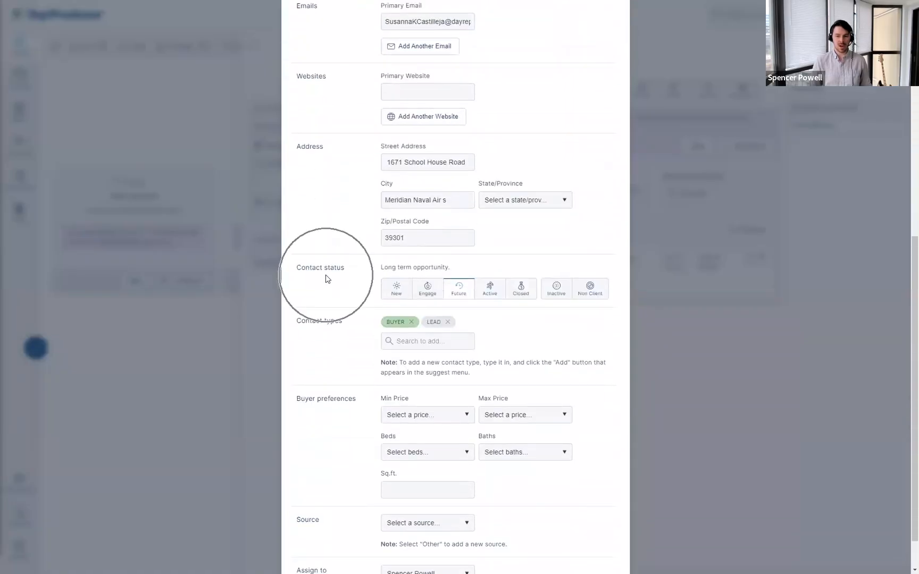
click(521, 290)
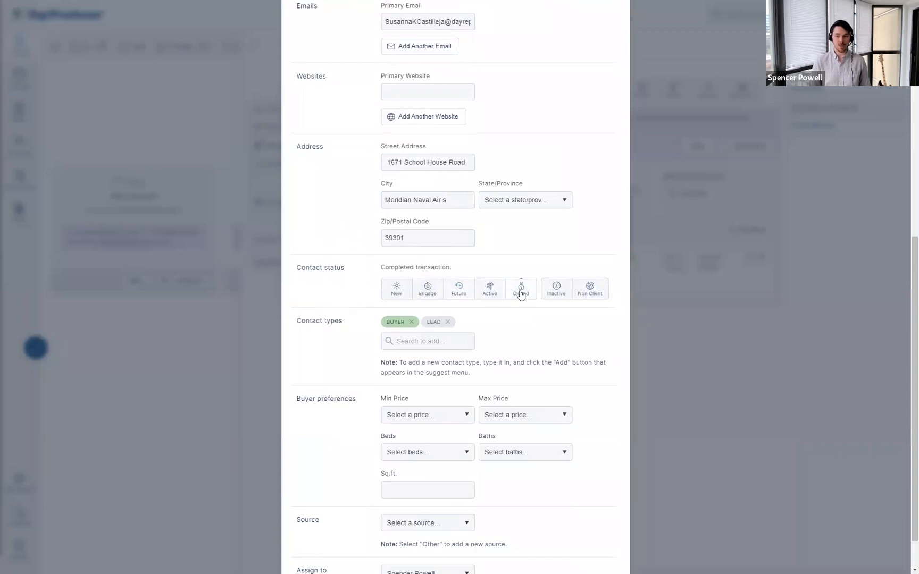
click(448, 321)
click(411, 322)
Step: Add the Past client and Past Buyer - Condo contact types
click(411, 325)
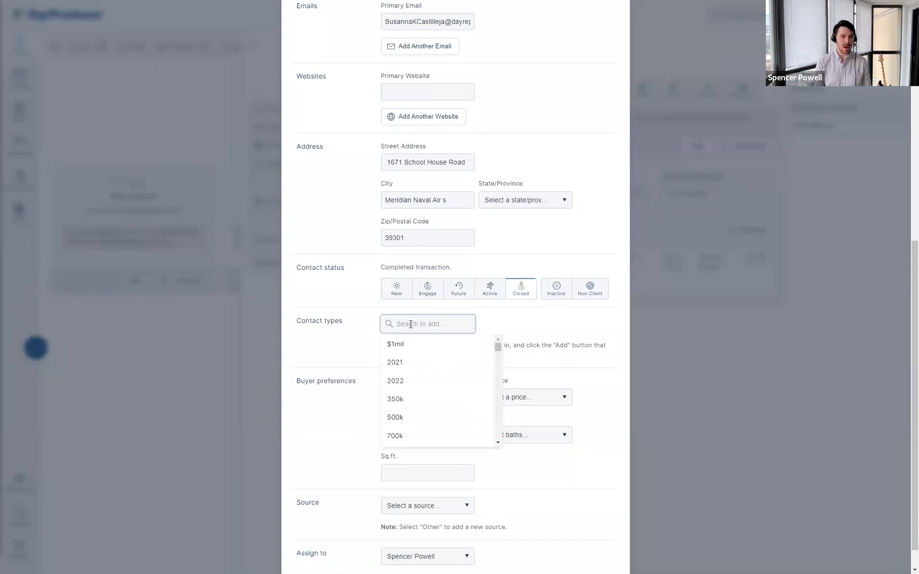
text(past)
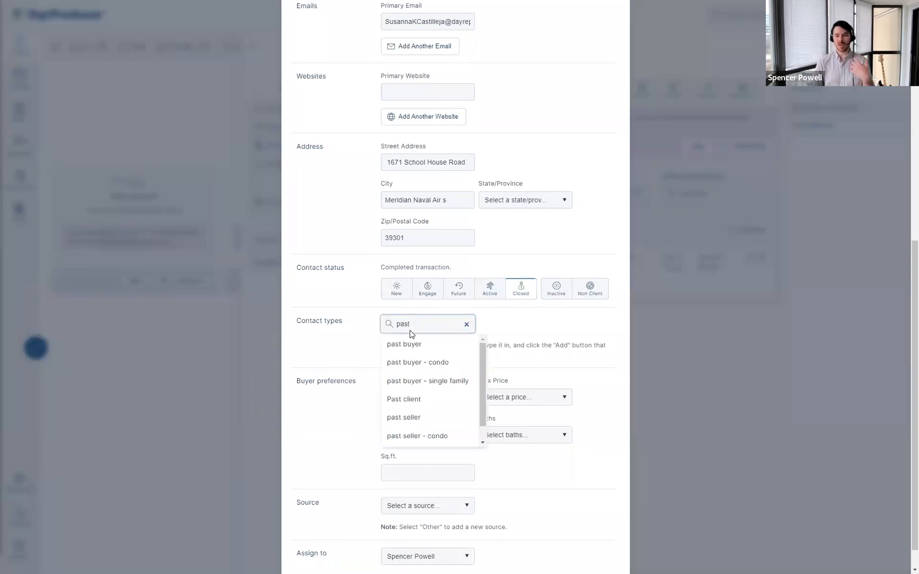
click(404, 398)
click(409, 343)
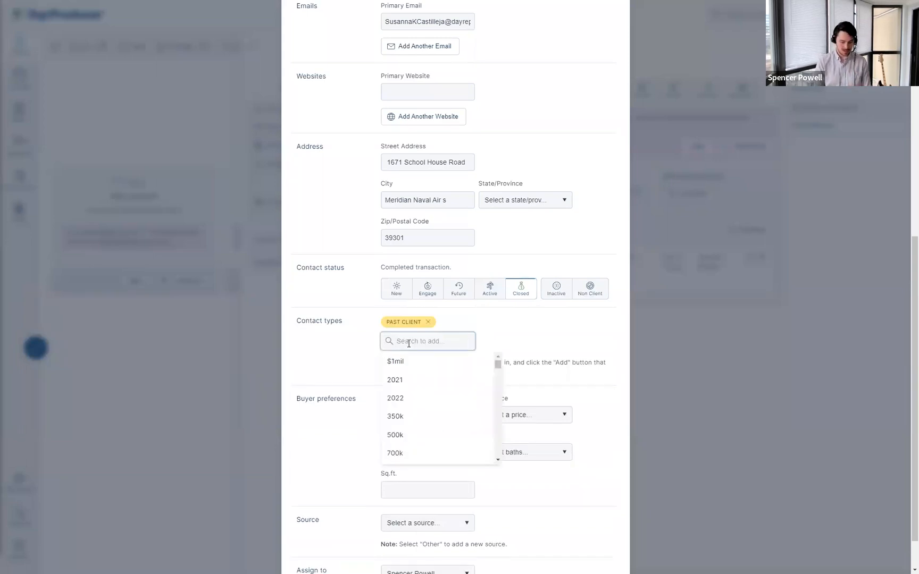
text(psat)
key(ctrl+a)
text(past)
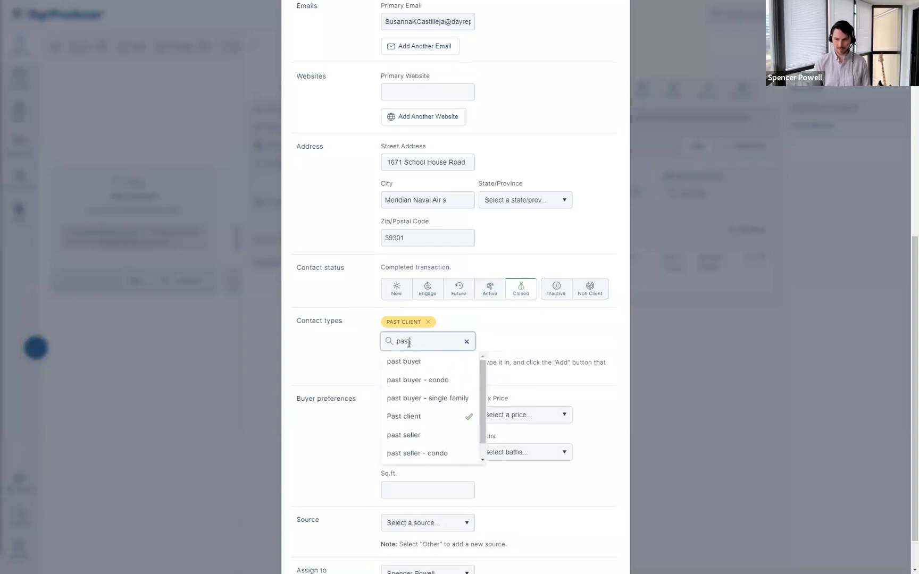
click(432, 386)
Step: Add the Newsletter and Referral Source contact types, save the contact, and close the form
click(448, 341)
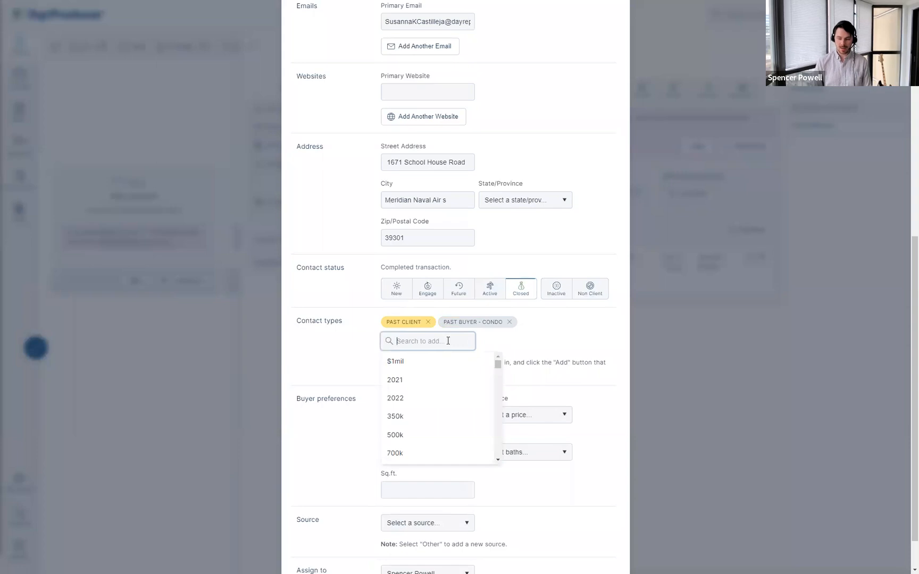
text(newsl)
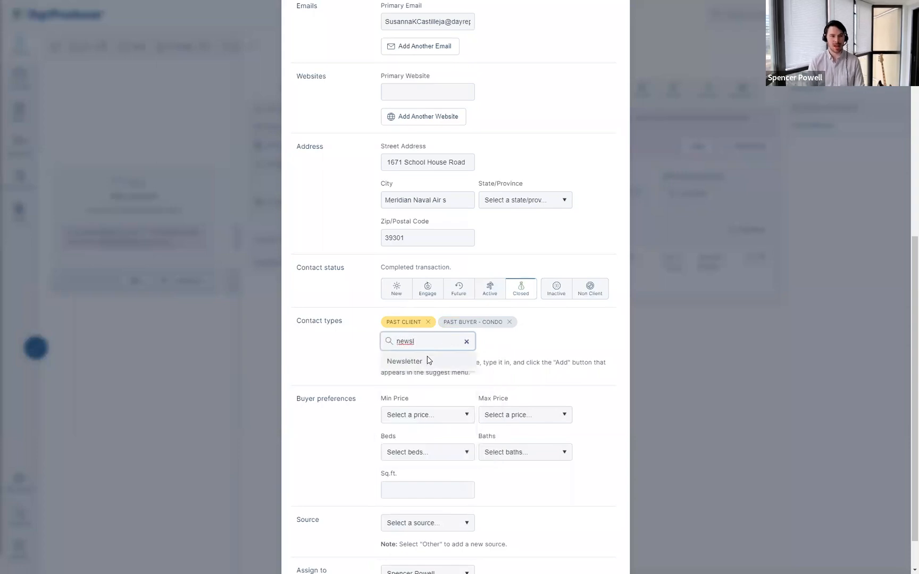
click(428, 361)
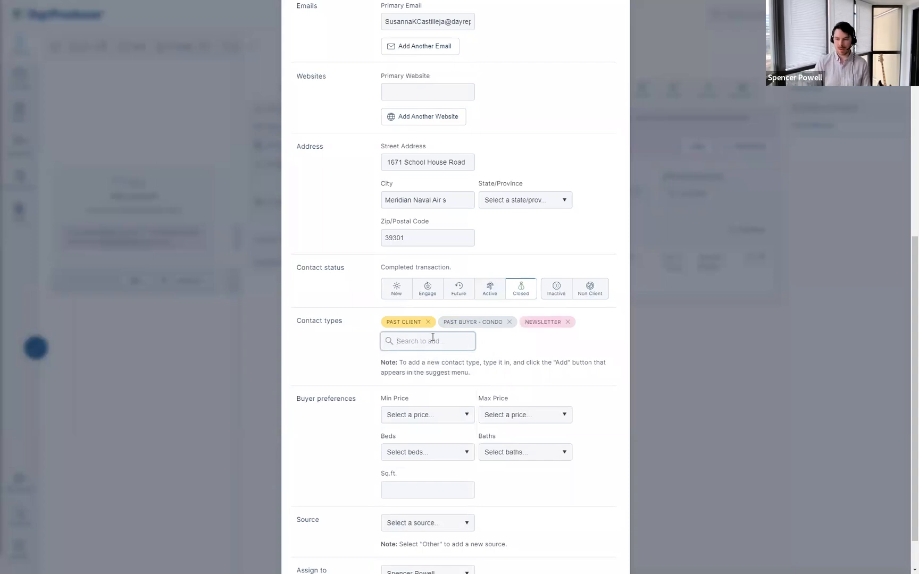
text(referral)
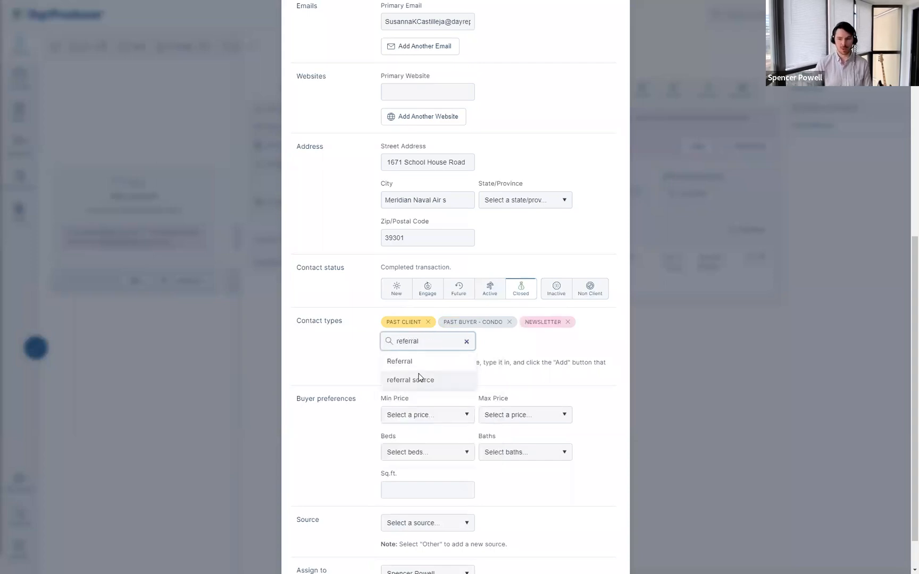
click(420, 379)
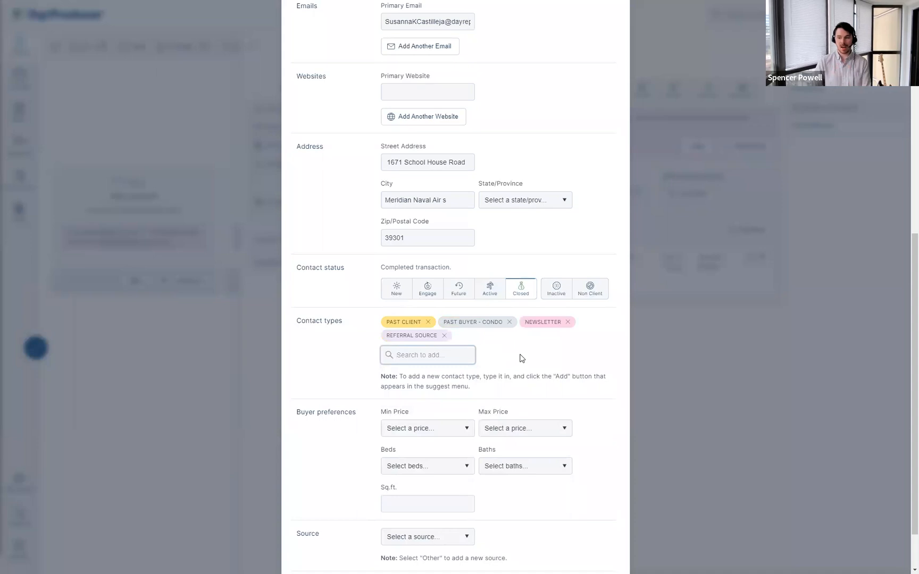
scroll(527, 372, down, 2)
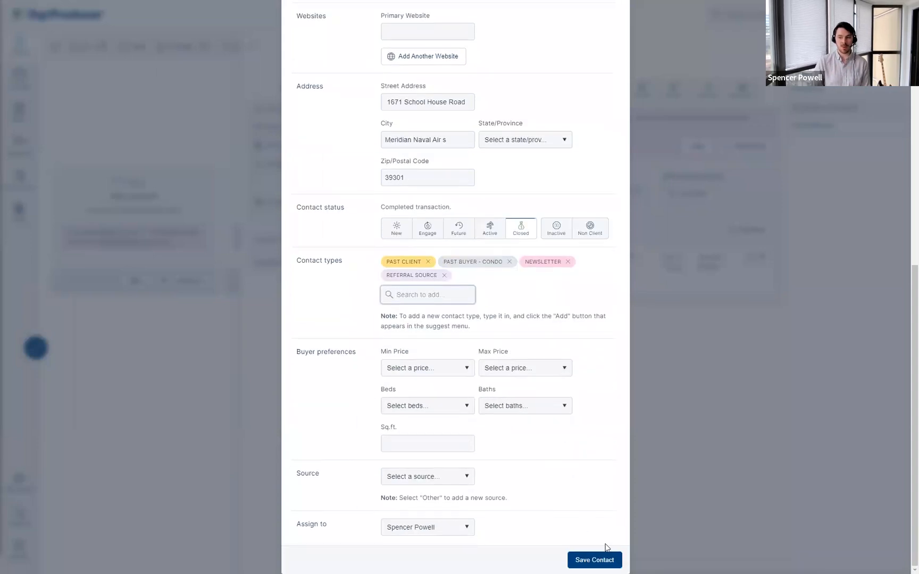
click(607, 561)
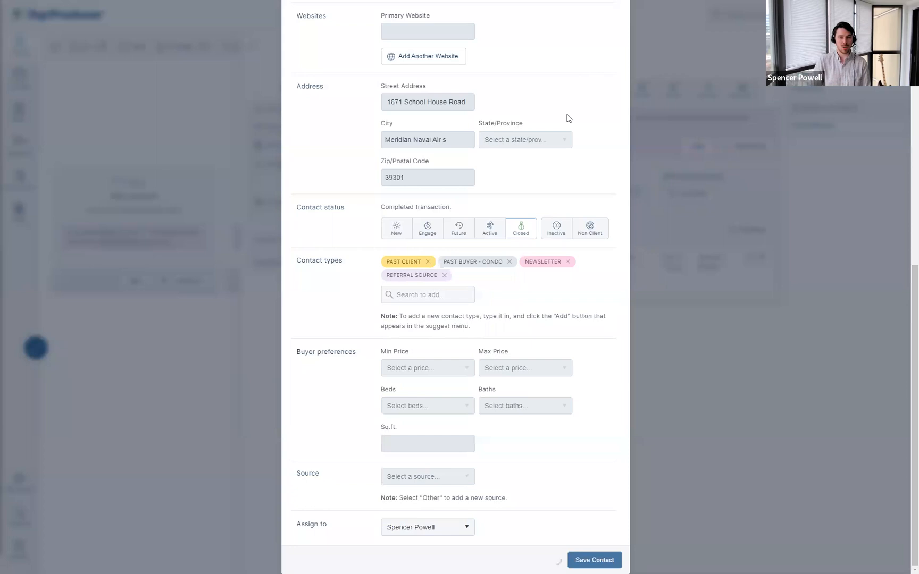
scroll(614, 235, up, 9)
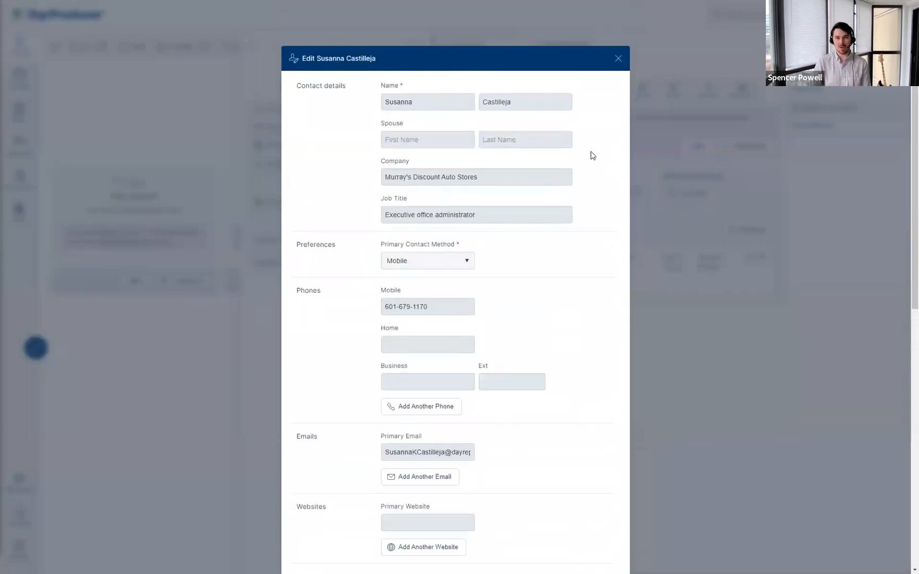
click(617, 59)
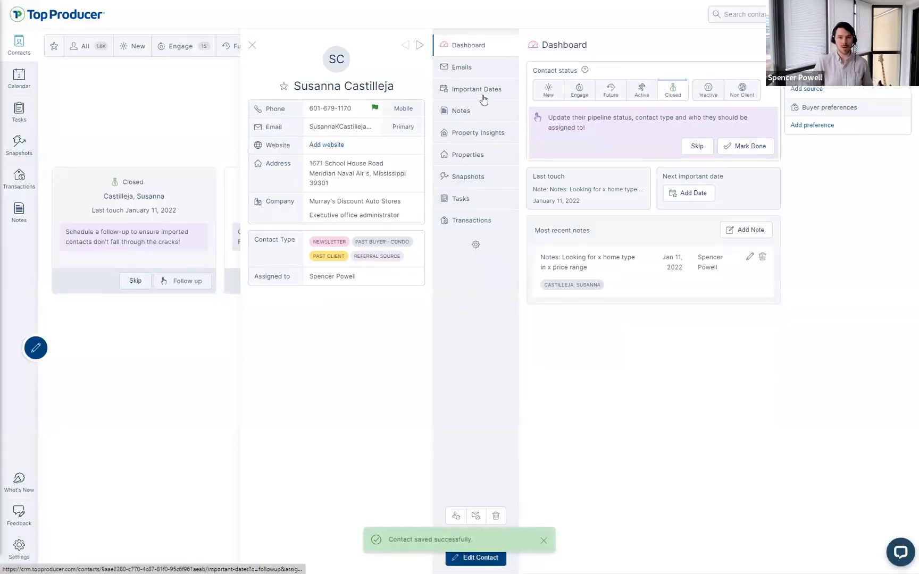
Step: Add a May 1 important date titled 'Home anniversary (2022)' and go back to the Dashboard
click(472, 95)
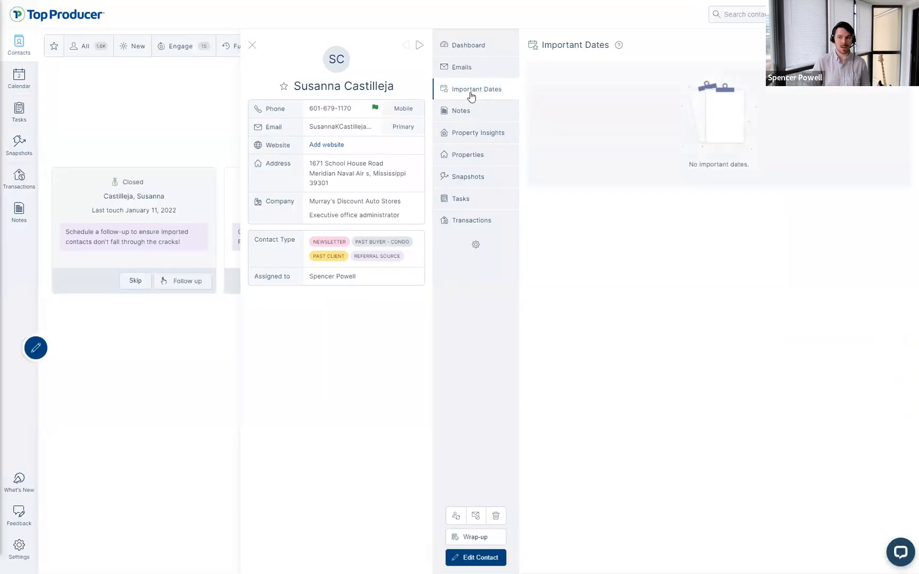
click(784, 171)
text(Home anniversary)
click(433, 292)
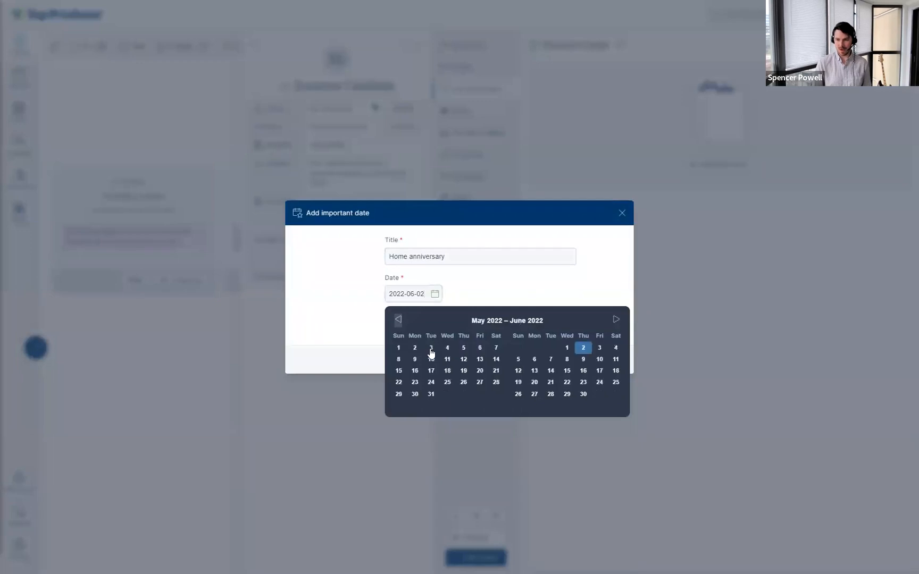
click(398, 348)
click(472, 261)
text((2022))
click(588, 362)
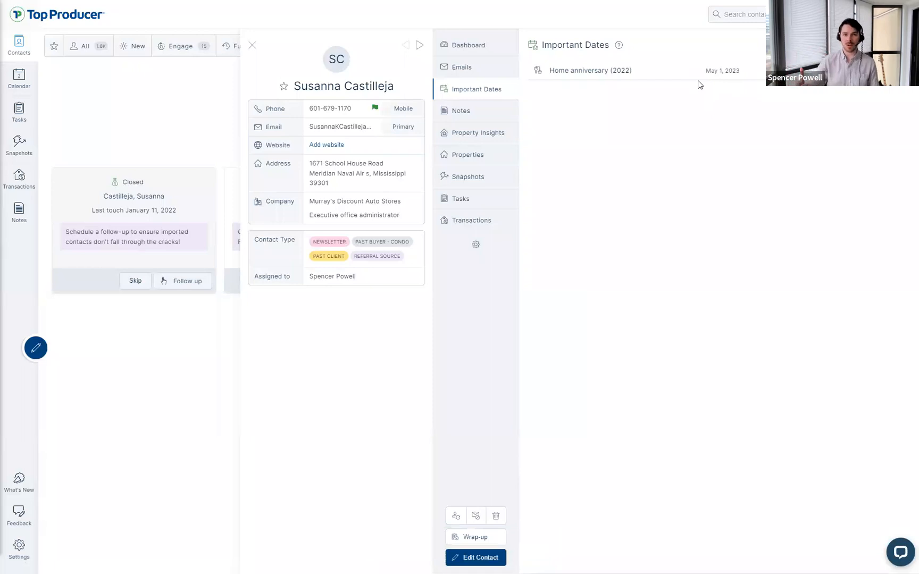
click(475, 52)
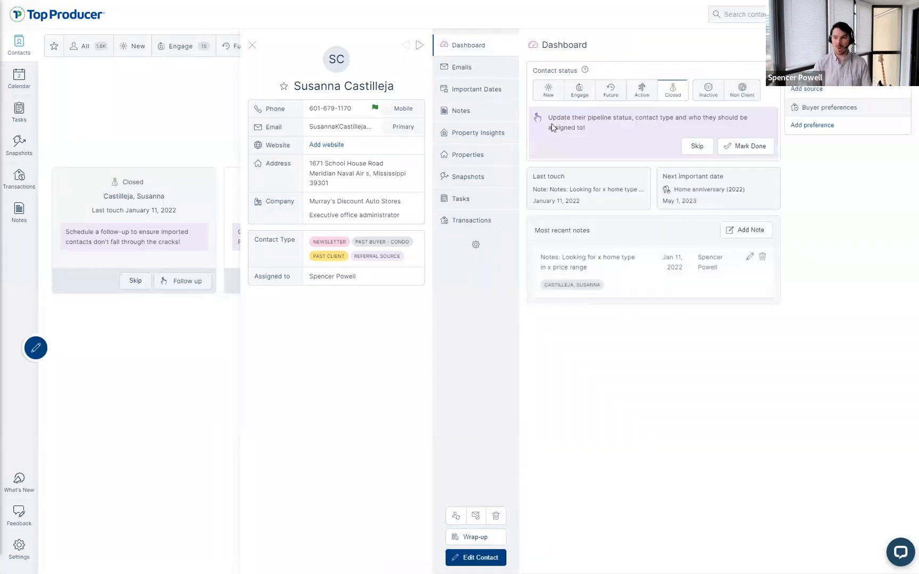
Step: Mark the follow-up done and save the wrap-up as a completed Call
click(734, 147)
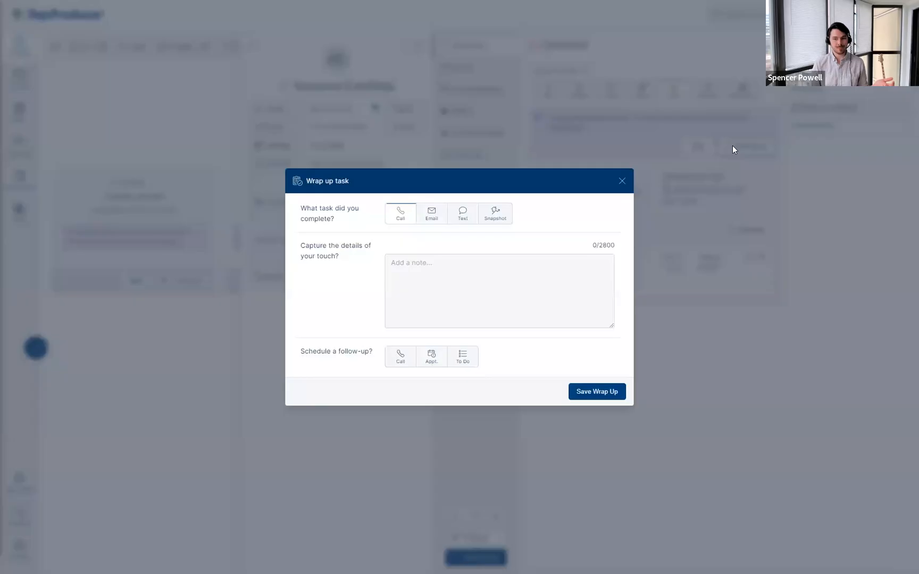
triple_click(311, 218)
click(420, 235)
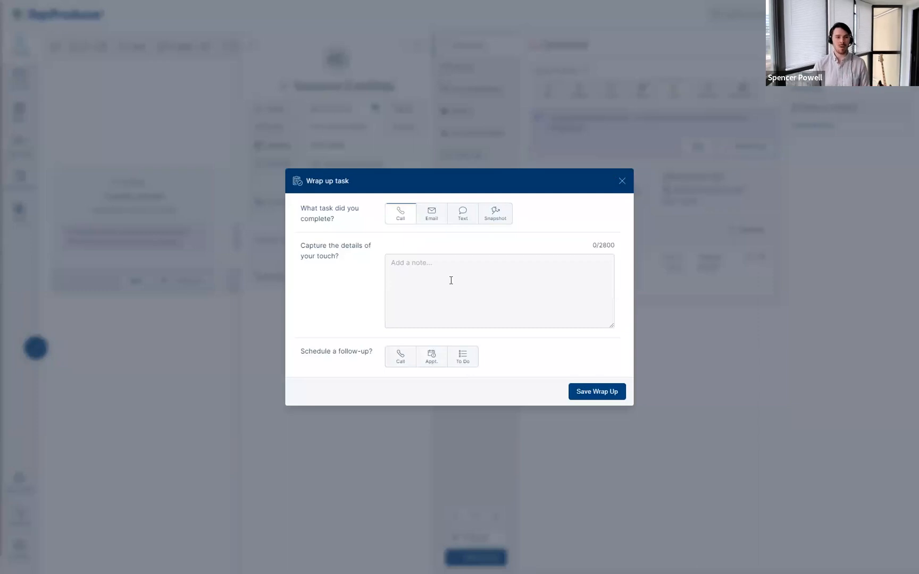
click(409, 264)
click(405, 243)
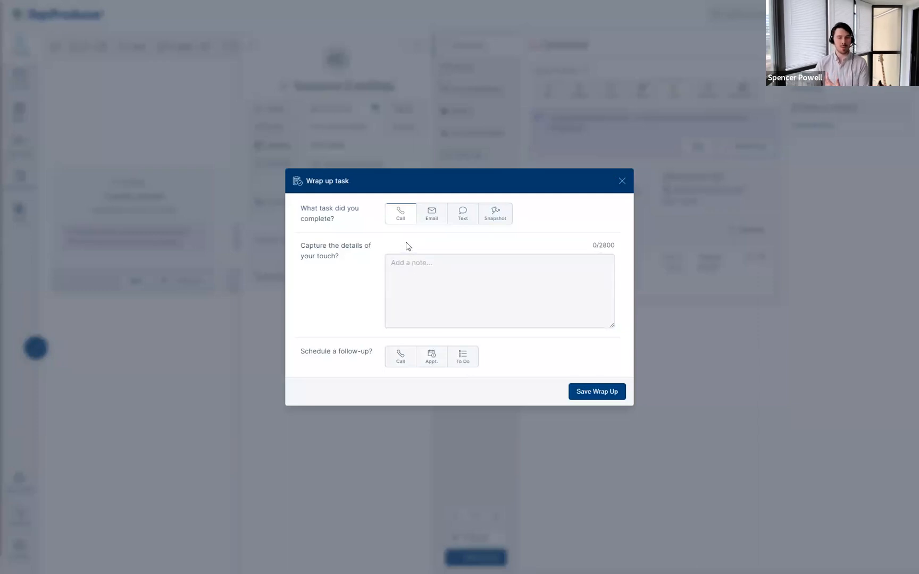
click(419, 277)
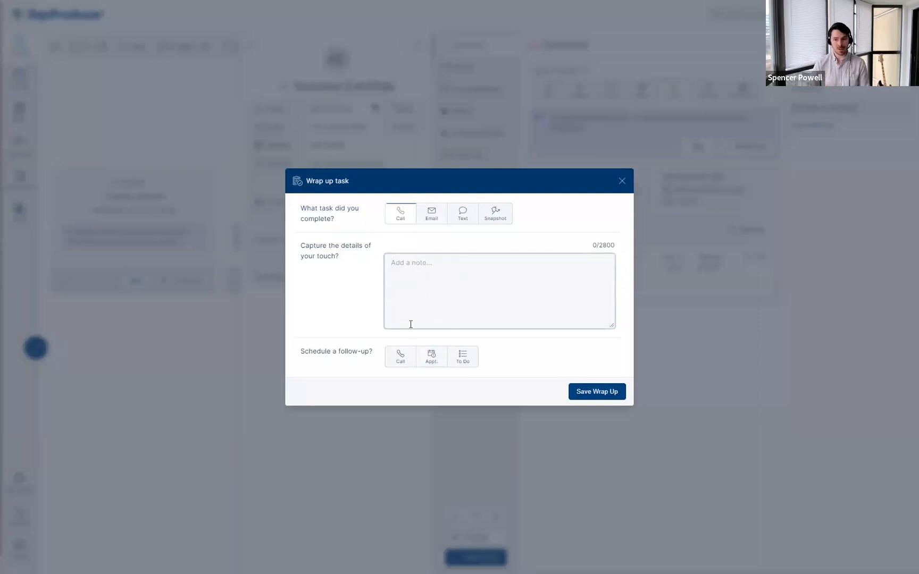
key(ctrl)
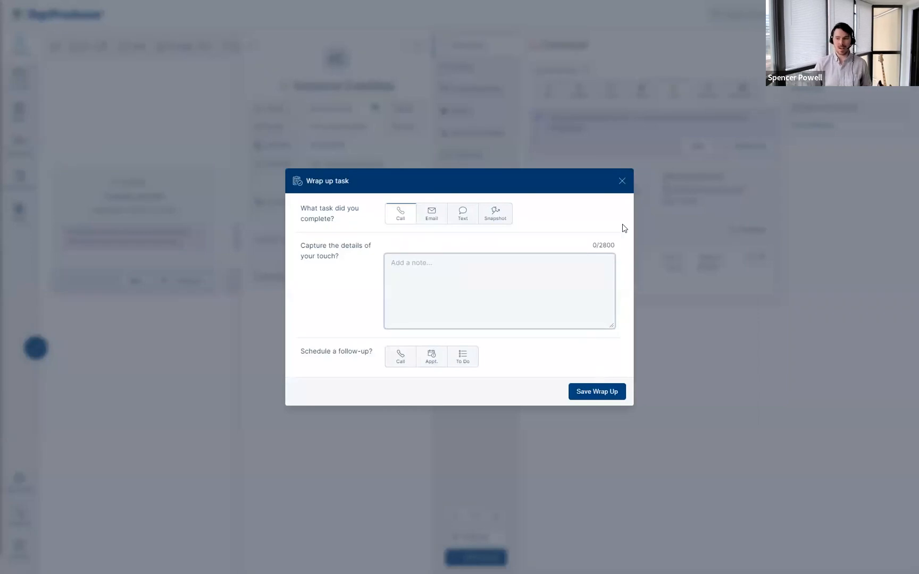
click(624, 187)
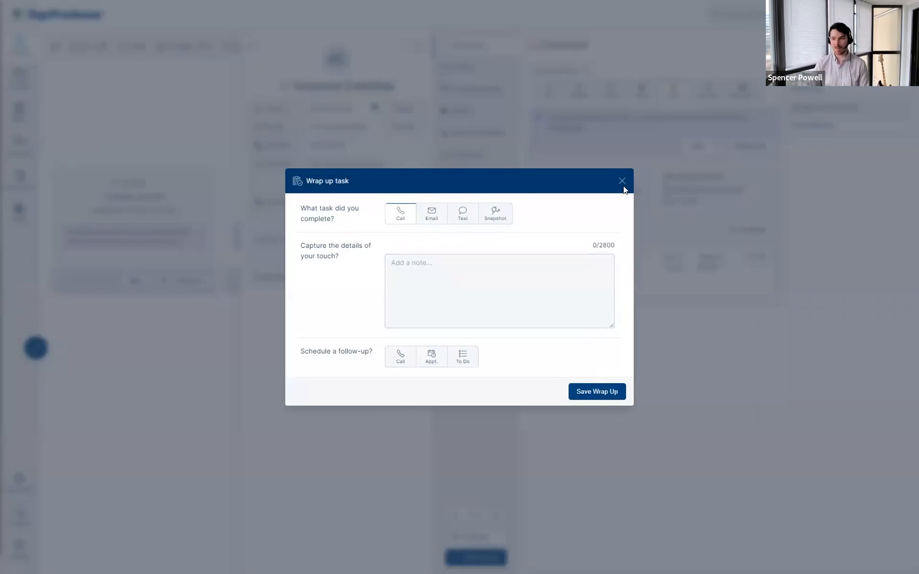
click(585, 391)
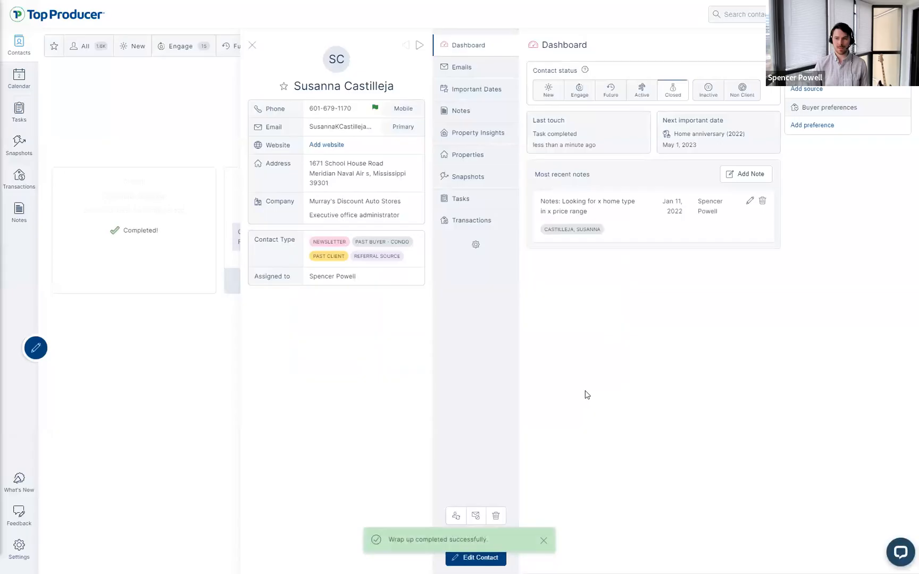
Step: Check the contact's Notes and Tasks, then close her record back to Follow-up Coach
click(459, 111)
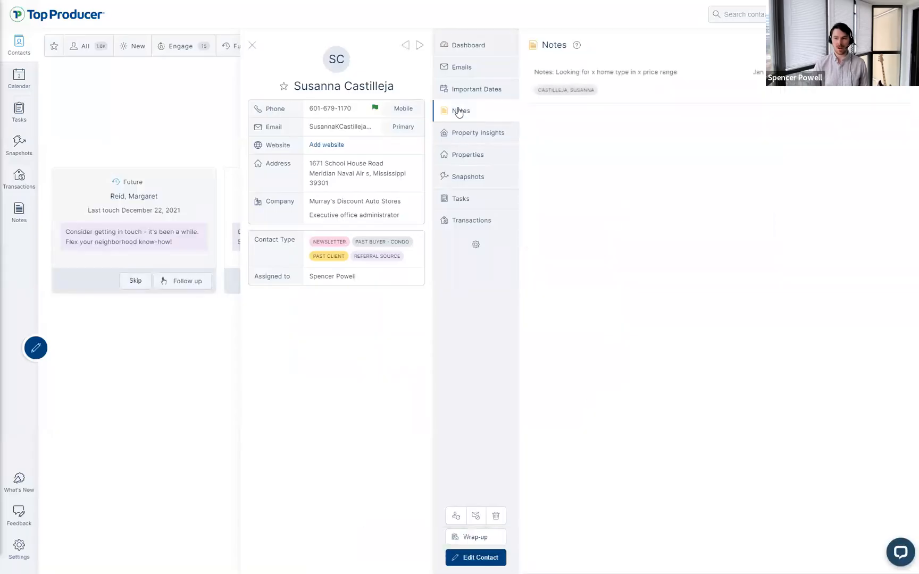
click(478, 199)
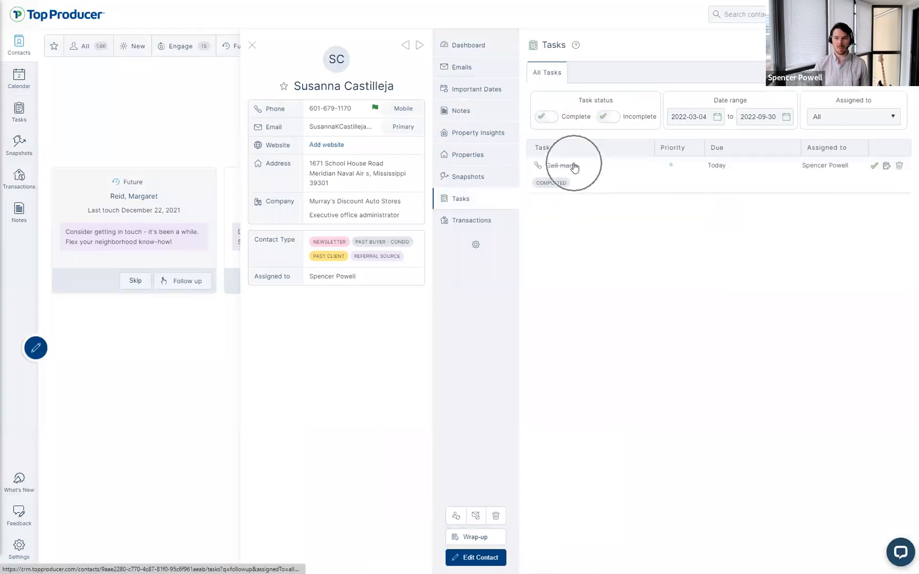
click(468, 45)
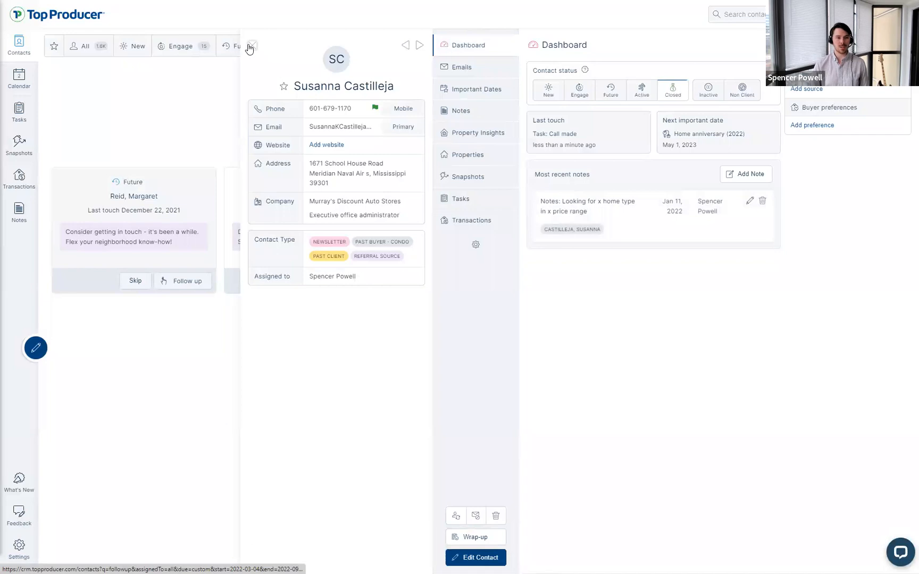
click(252, 45)
key(ctrl)
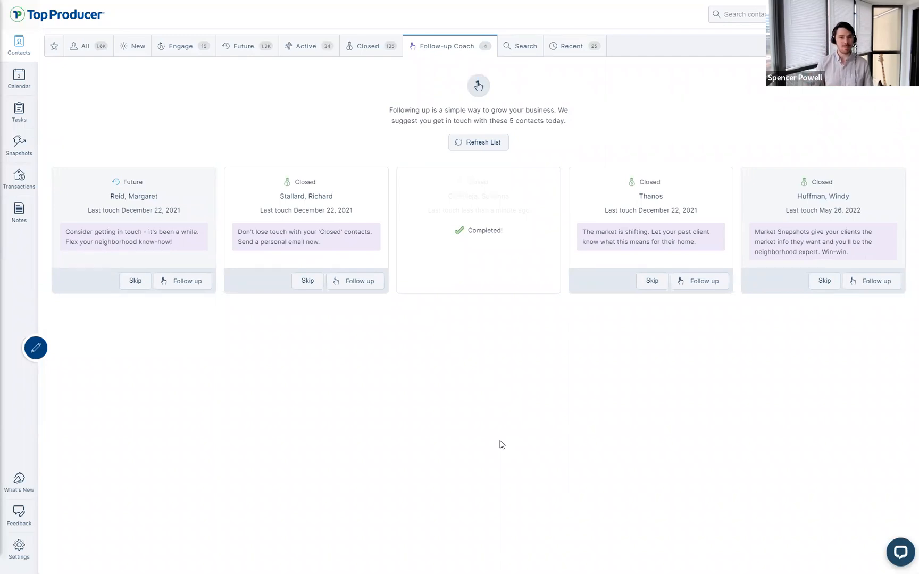
Step: Refresh the Follow-up Coach suggestions, then look through the other open browser tabs
click(473, 150)
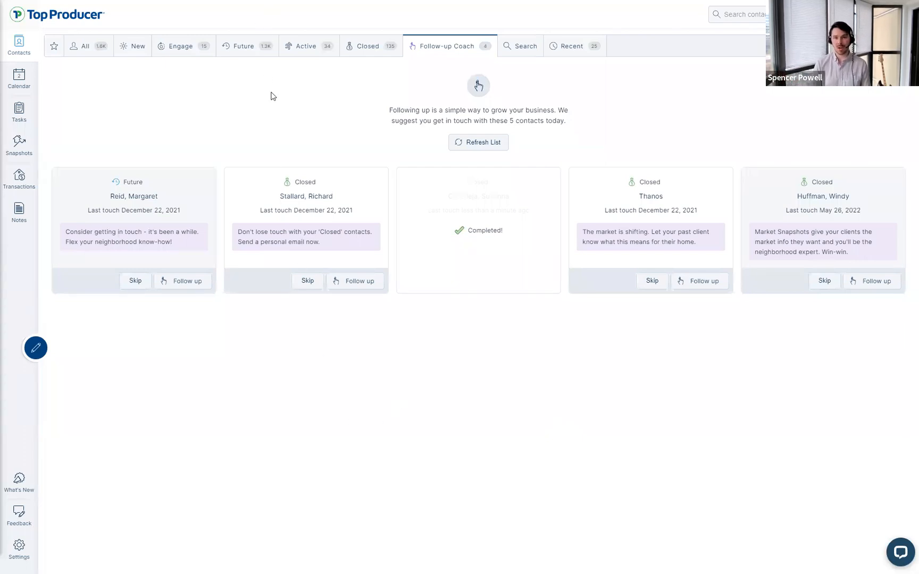
mouse_move(308, 4)
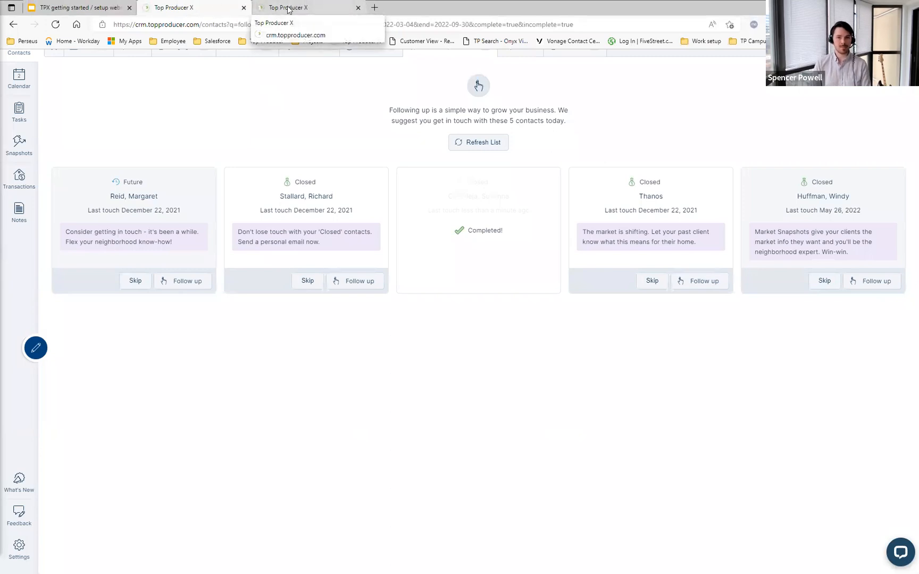
click(287, 7)
click(181, 7)
Step: Present the Slides deck from slide 9 and follow the TopProducer.com/Campus link
click(106, 8)
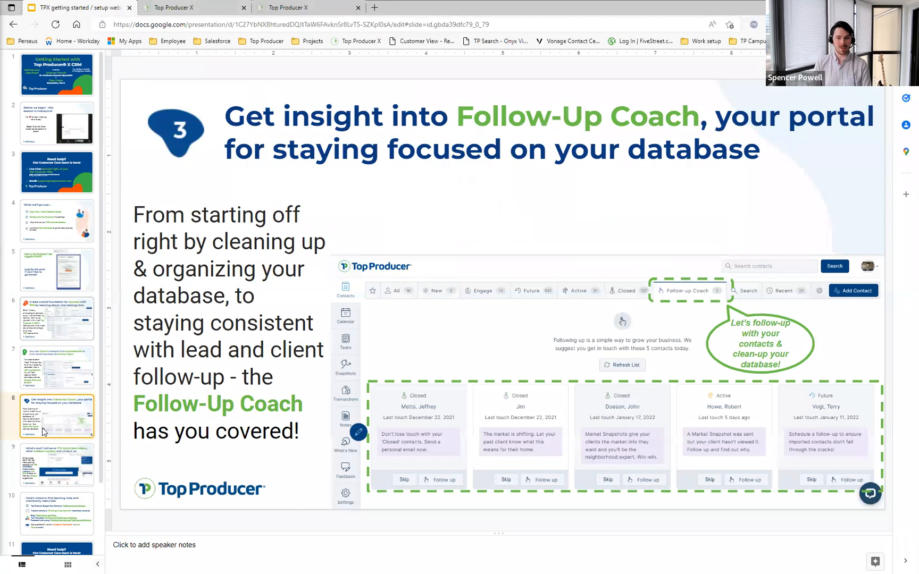
click(53, 466)
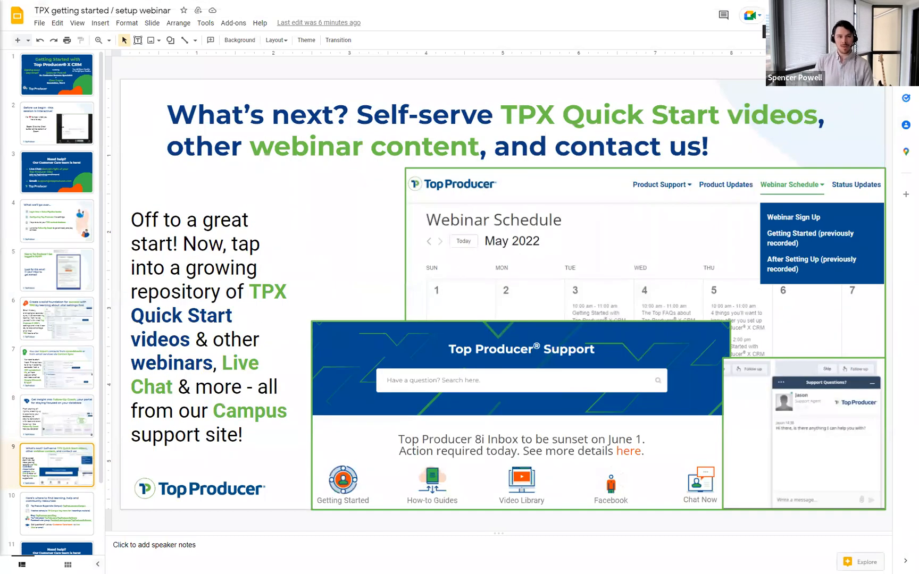
click(801, 16)
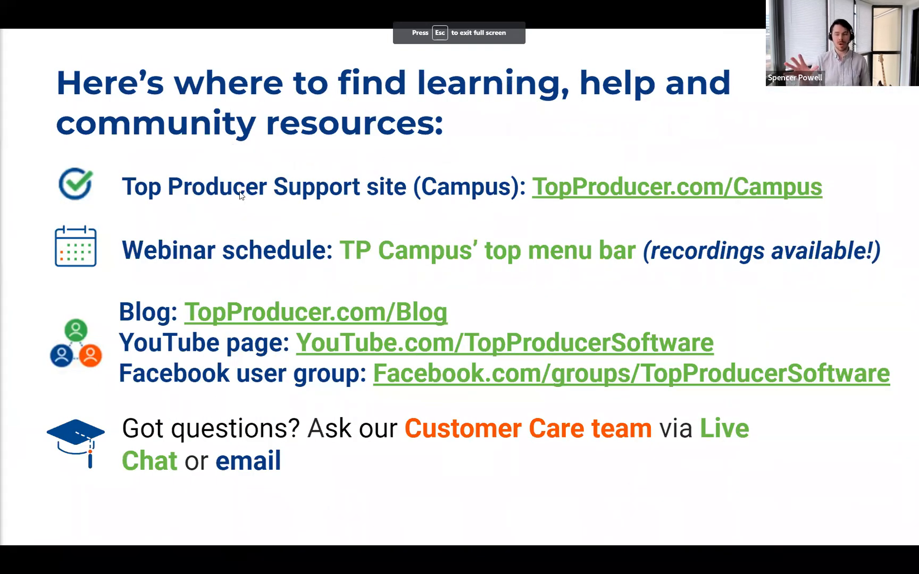
click(624, 188)
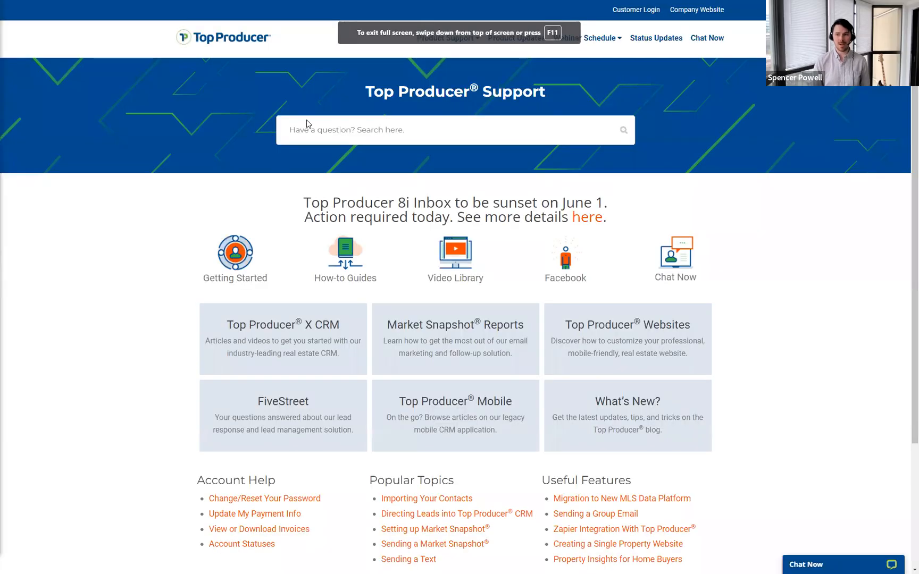
Step: Point out the Getting Started and Video Library resources on the support site
click(322, 133)
key(ctrl)
key(ctrl)
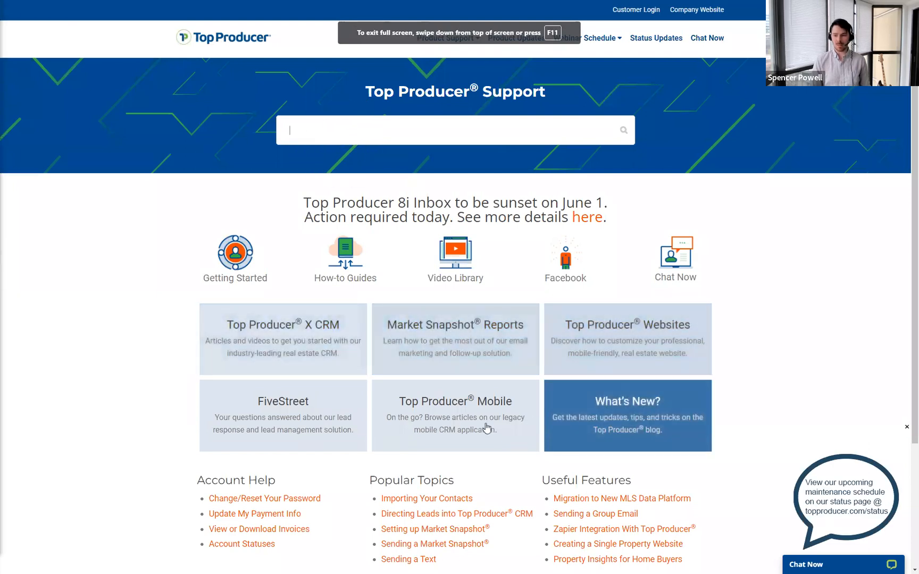
click(244, 266)
click(244, 265)
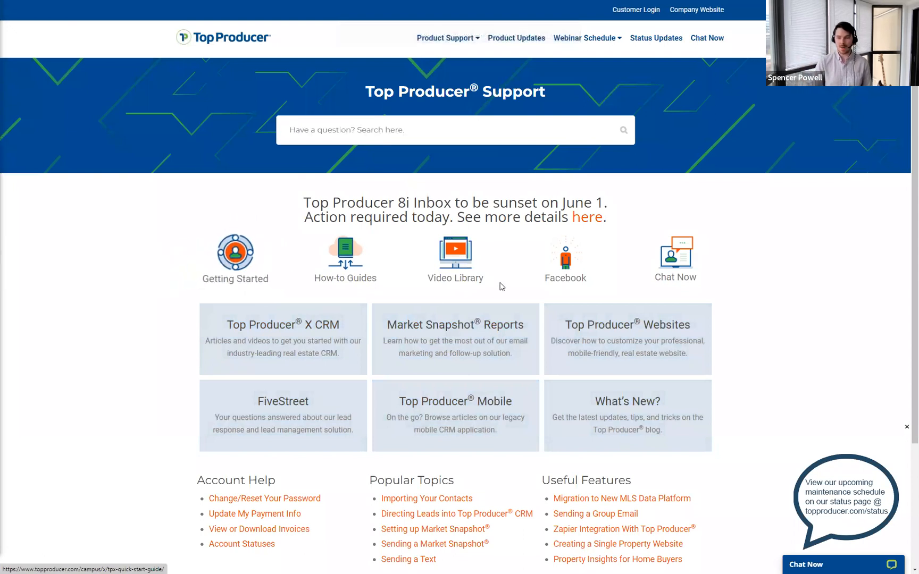
click(454, 262)
key(ctrl)
key(ctrl)
key(ctrl)
key(ctrl)
key(ctrl)
key(ctrl)
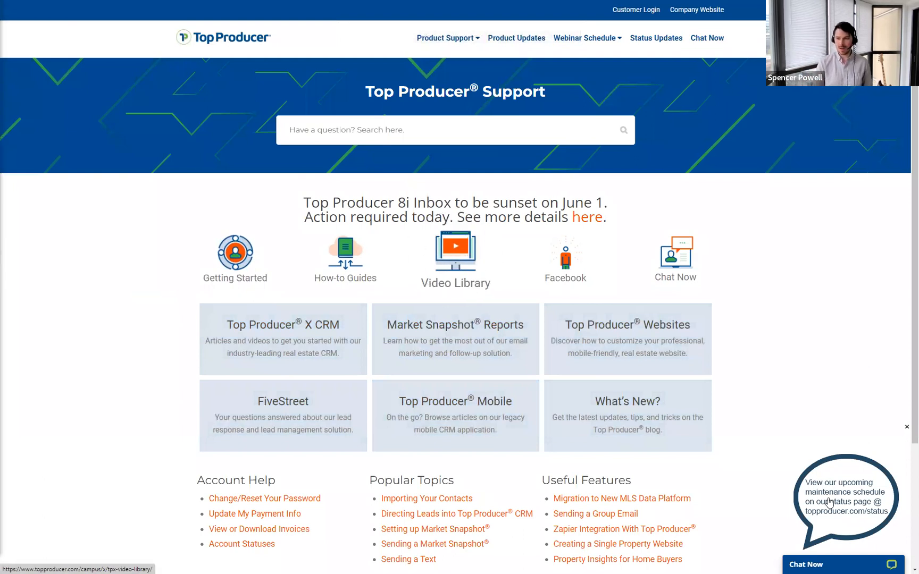
Step: Open and minimize the live support chat, then open the Webinar Sign Up calendar
click(802, 490)
key(ctrl)
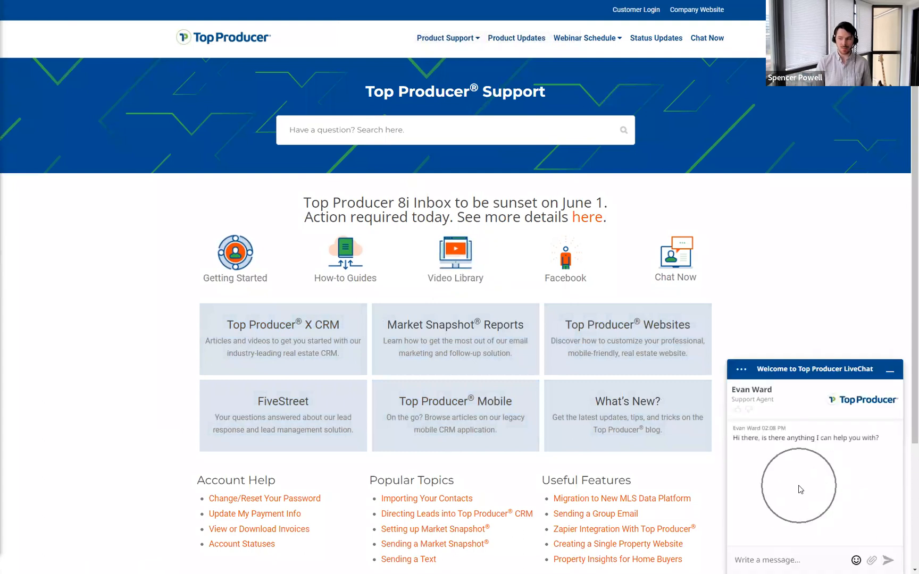
click(889, 374)
mouse_move(566, 45)
key(ctrl)
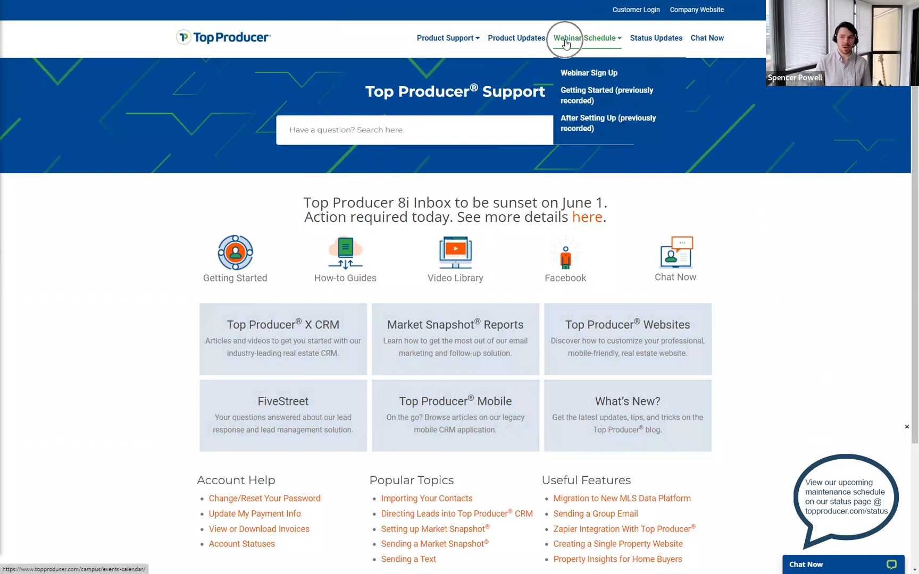
click(589, 73)
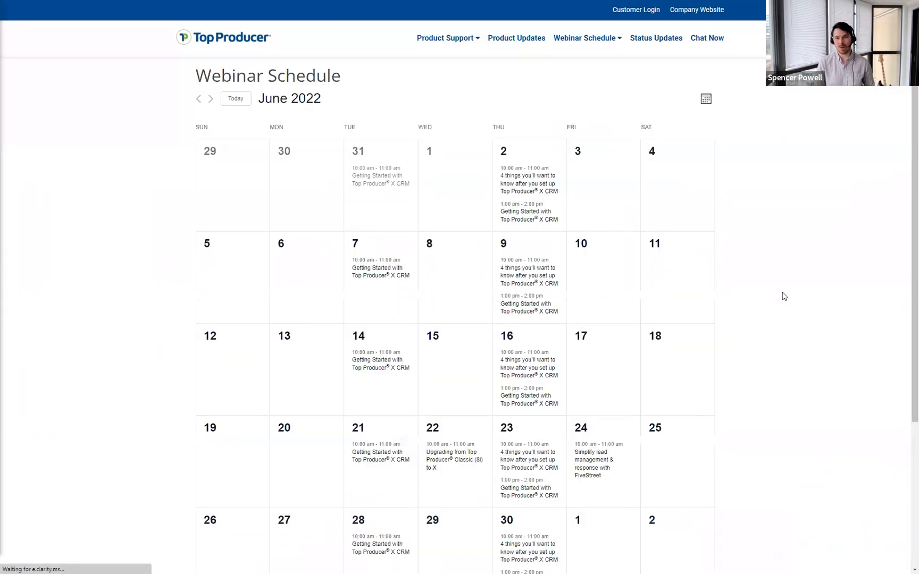
Step: View the June 30 webinar's details, then go back to the support home page
scroll(753, 343, down, 4)
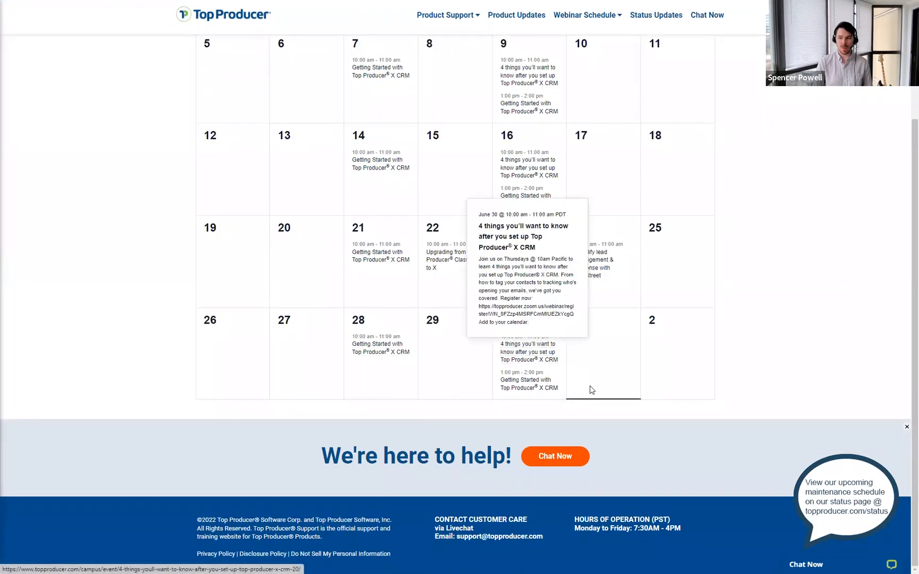
click(523, 357)
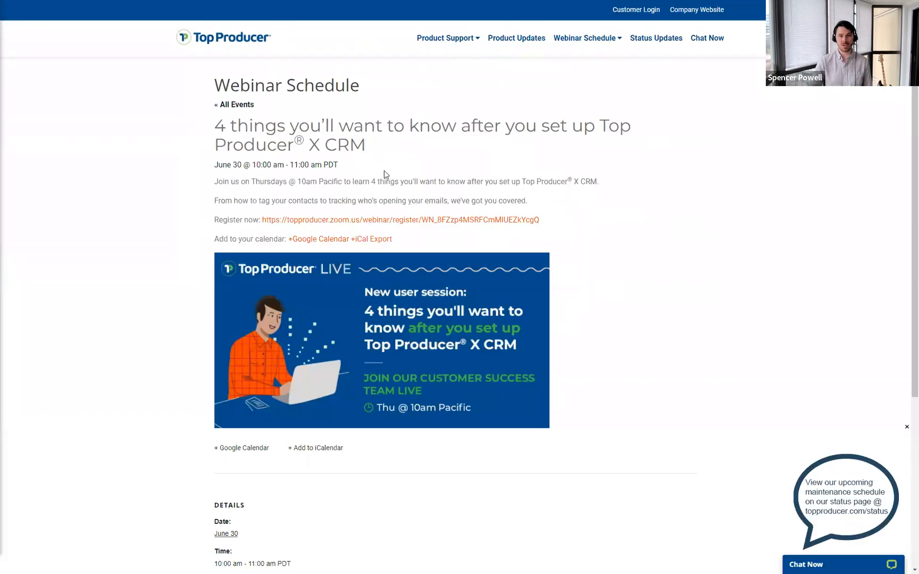
key(F11)
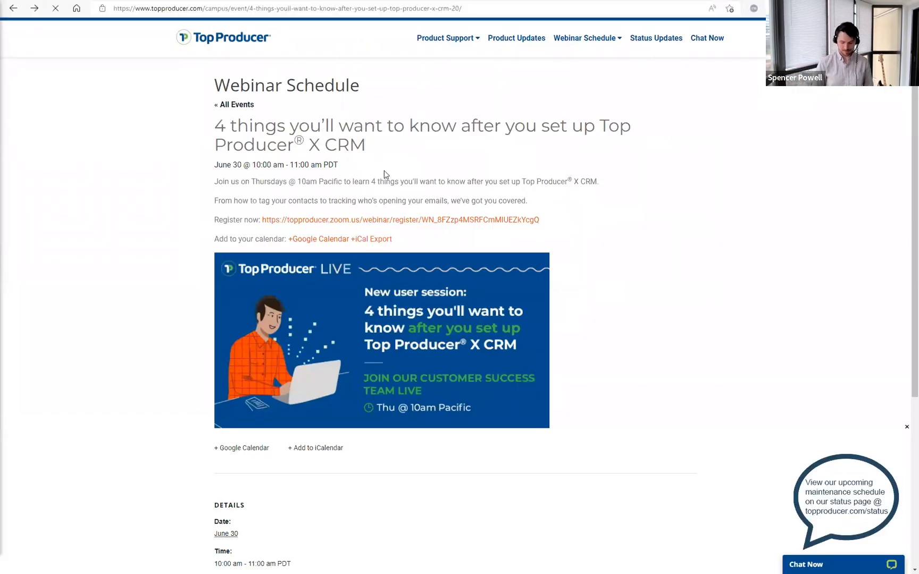
key(alt+Left)
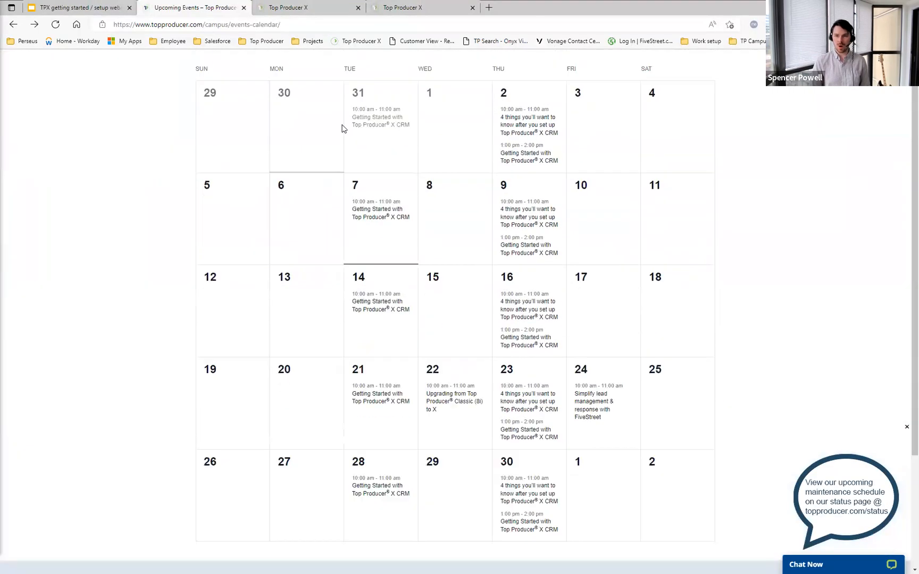
key(alt+Left)
Step: Open the recorded '4 things' after-setup webinar post from Webinar Schedule, then switch tabs with Ctrl+Tab
scroll(585, 101, down, 2)
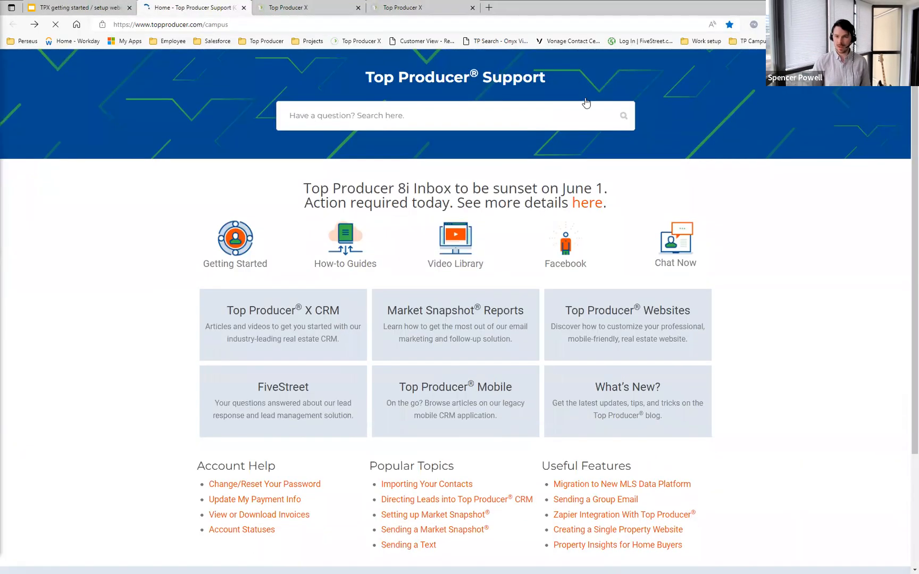
scroll(802, 284, up, 3)
key(F11)
mouse_move(585, 38)
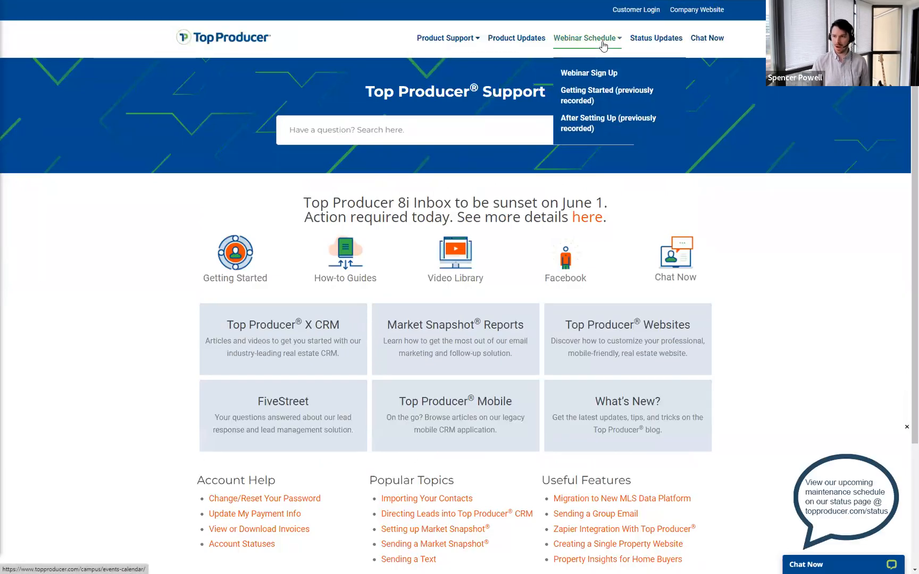
click(590, 129)
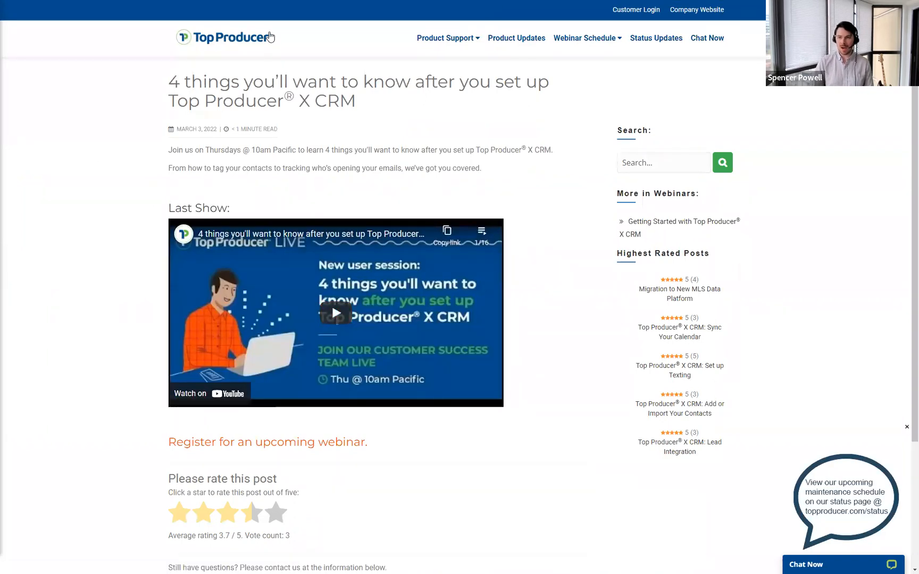
key(ctrl+Tab)
key(ctrl+Tab)
key(ctrl+Tab)
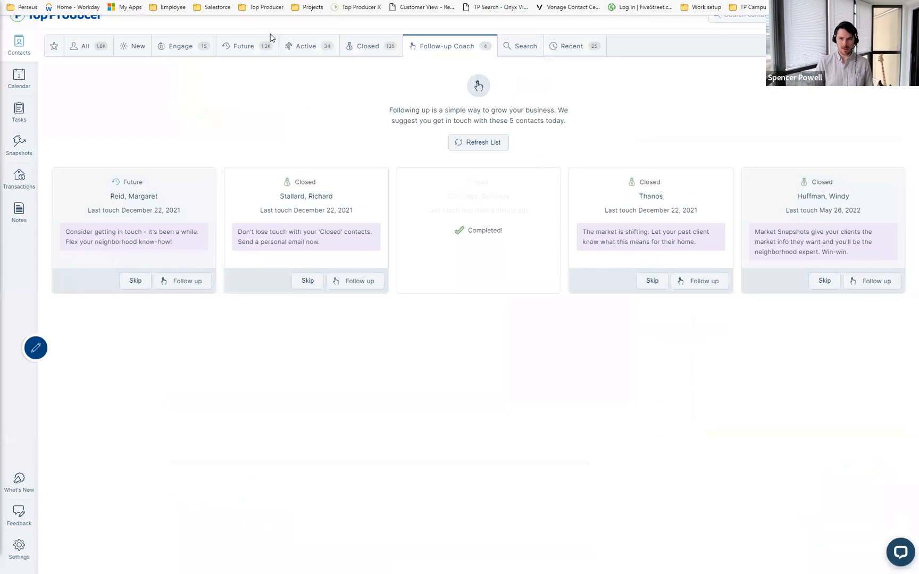